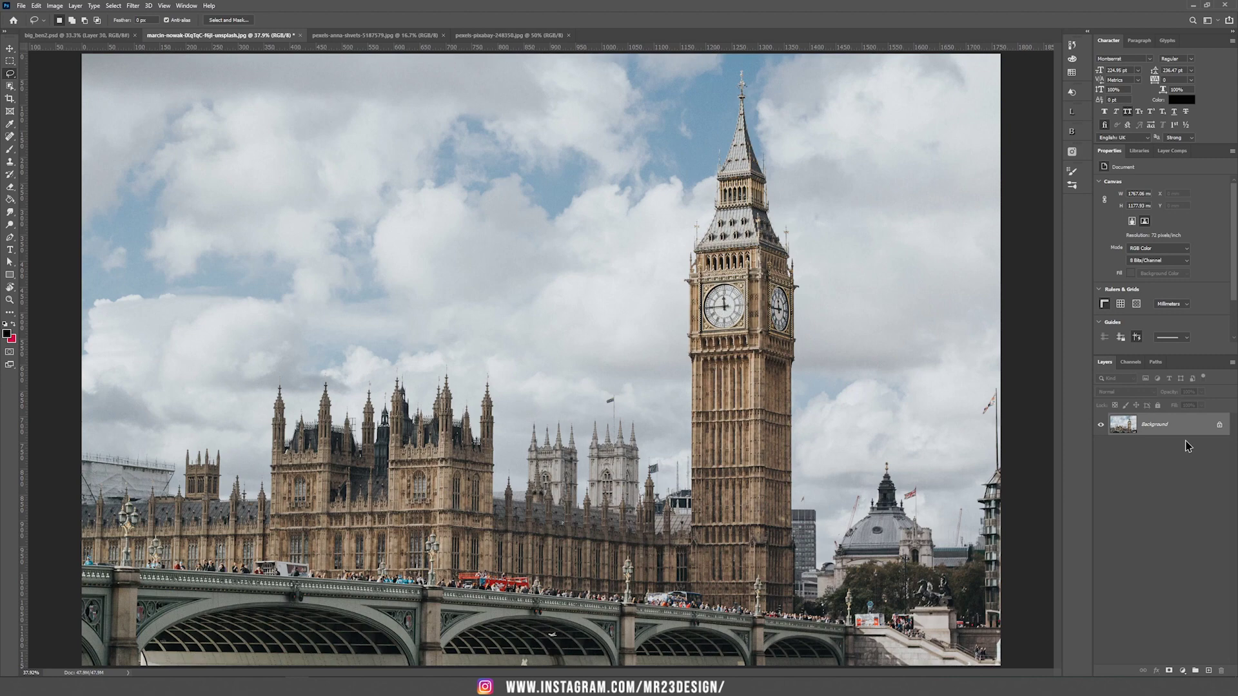
Step: Duplicate the background layer and draw a freehand Lasso selection around the upper part of the clock tower
key(ctrl+j)
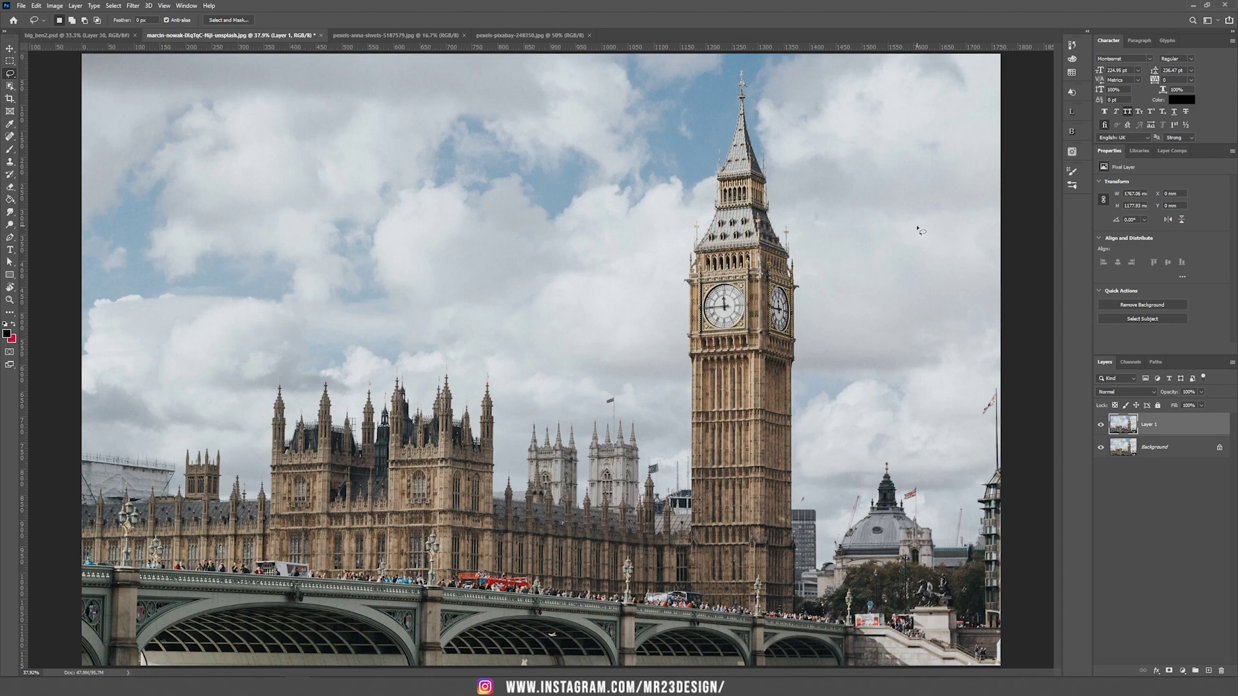
right_click(10, 75)
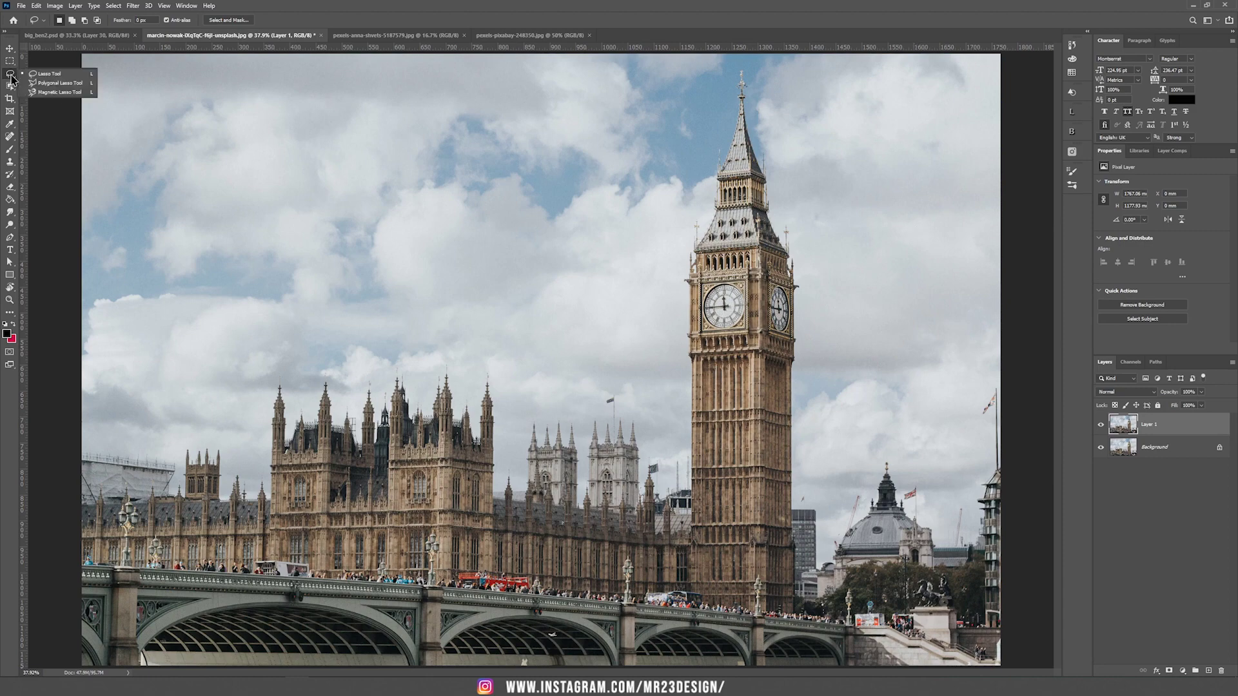
click(49, 73)
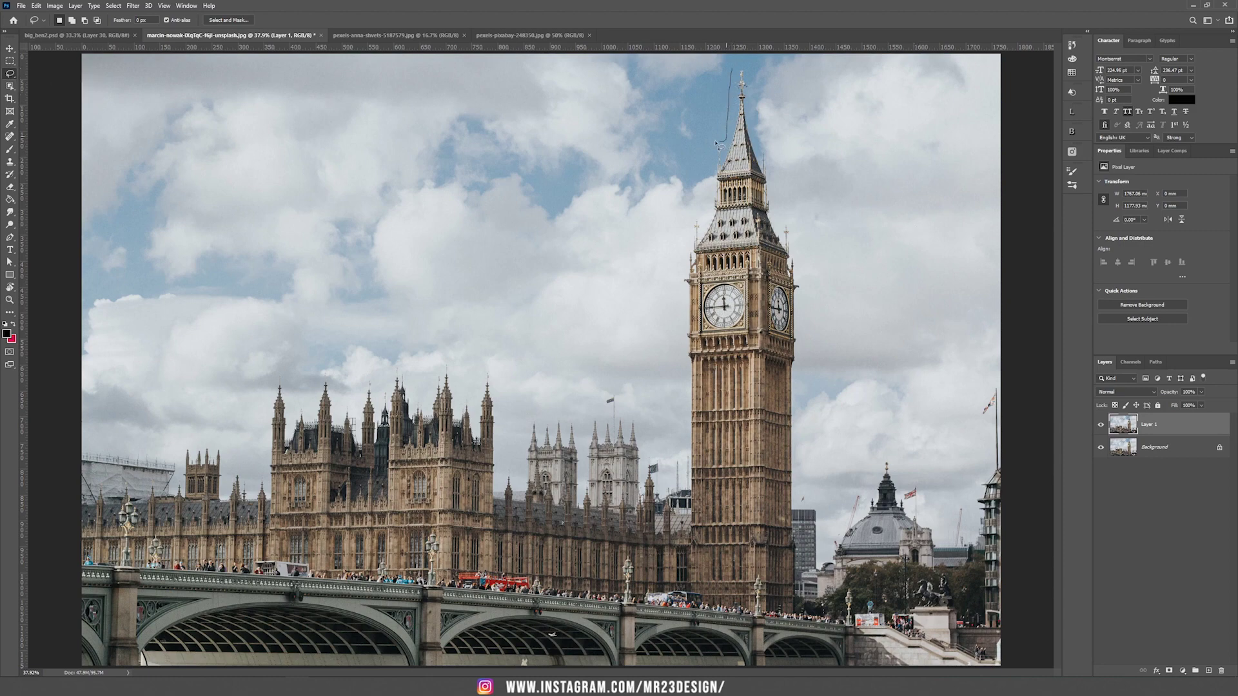
mouse_move(697, 221)
mouse_down()
mouse_move(709, 449)
mouse_move(755, 78)
mouse_up()
Step: Remove the selected tower section with Content-Aware Fill output to a new layer, and clear the selection
click(36, 7)
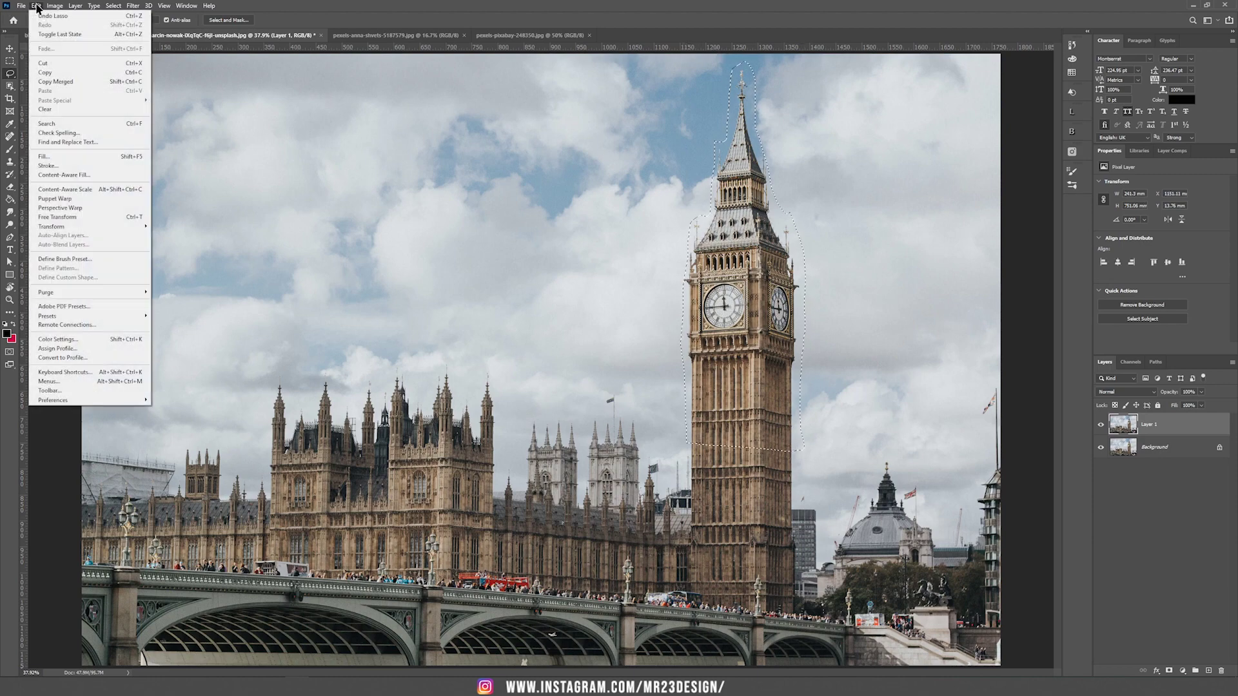
click(87, 176)
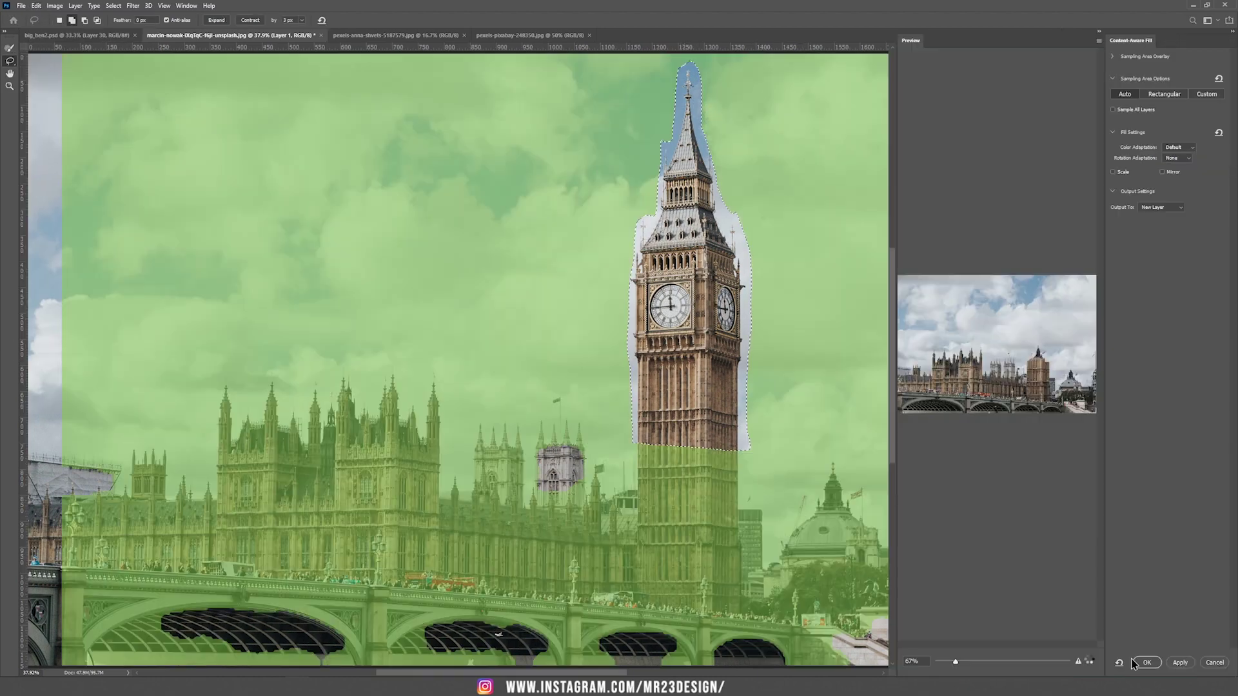
click(1146, 664)
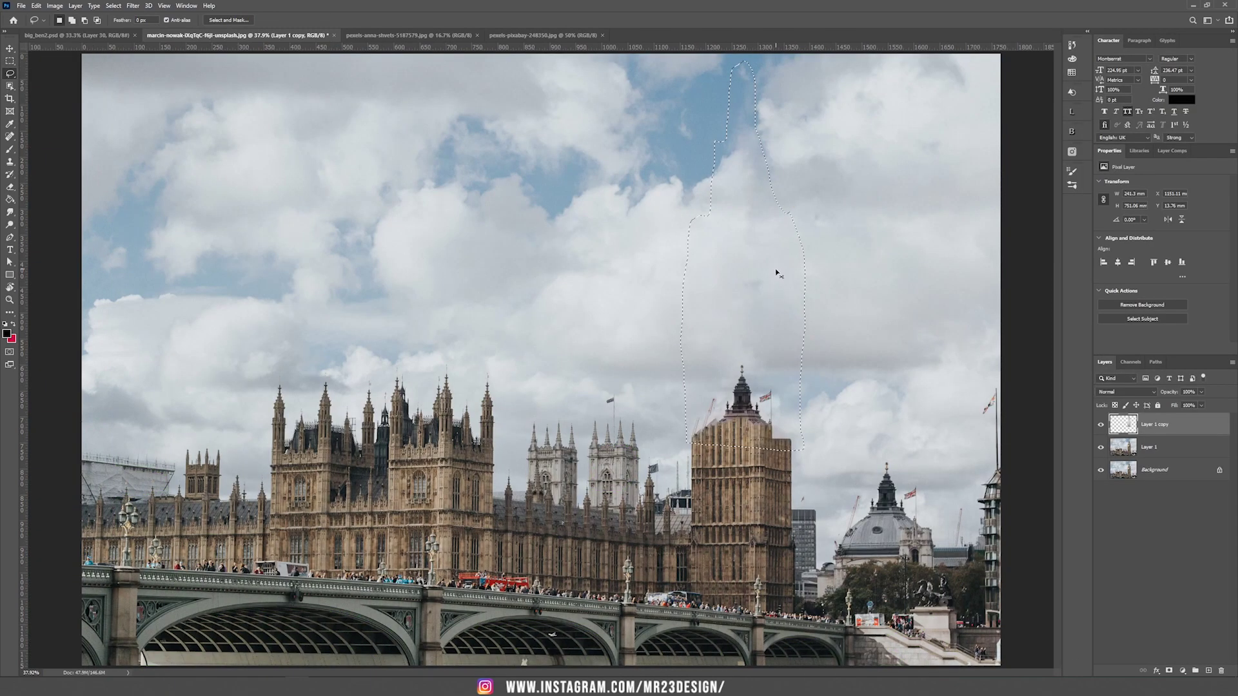
key(ctrl+d)
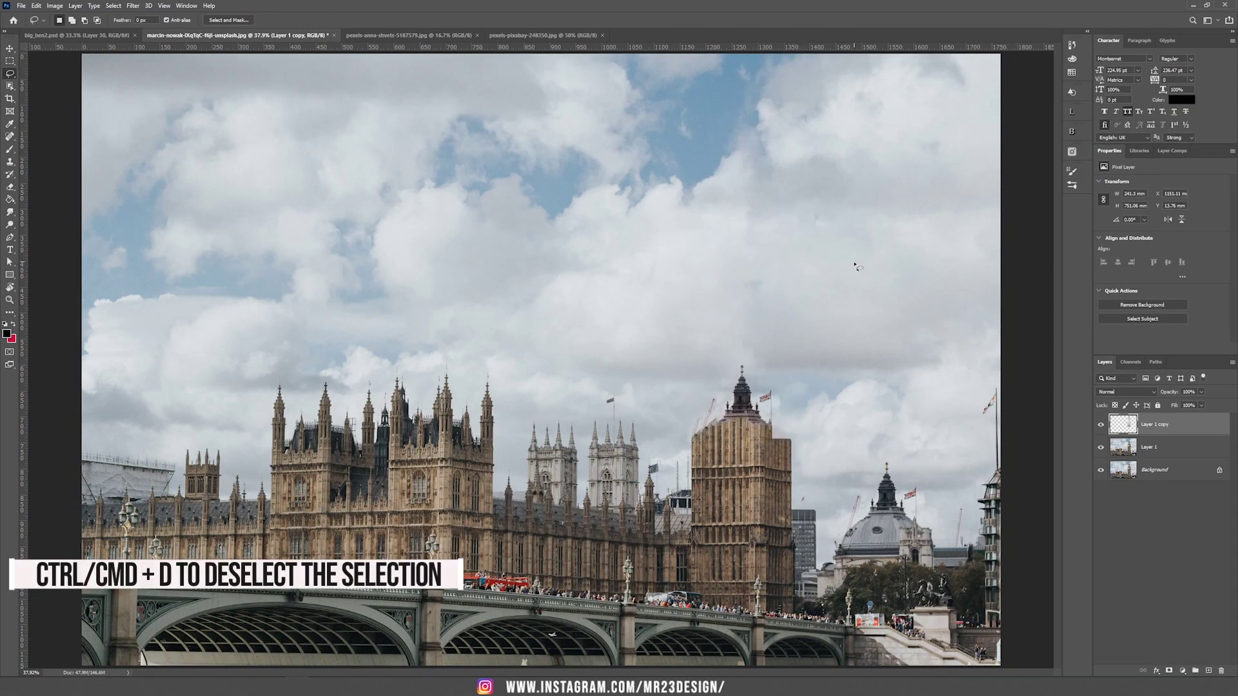
Step: Add an empty layer above the fill layer and name it "clone stamp"
scroll(822, 425, up, 5)
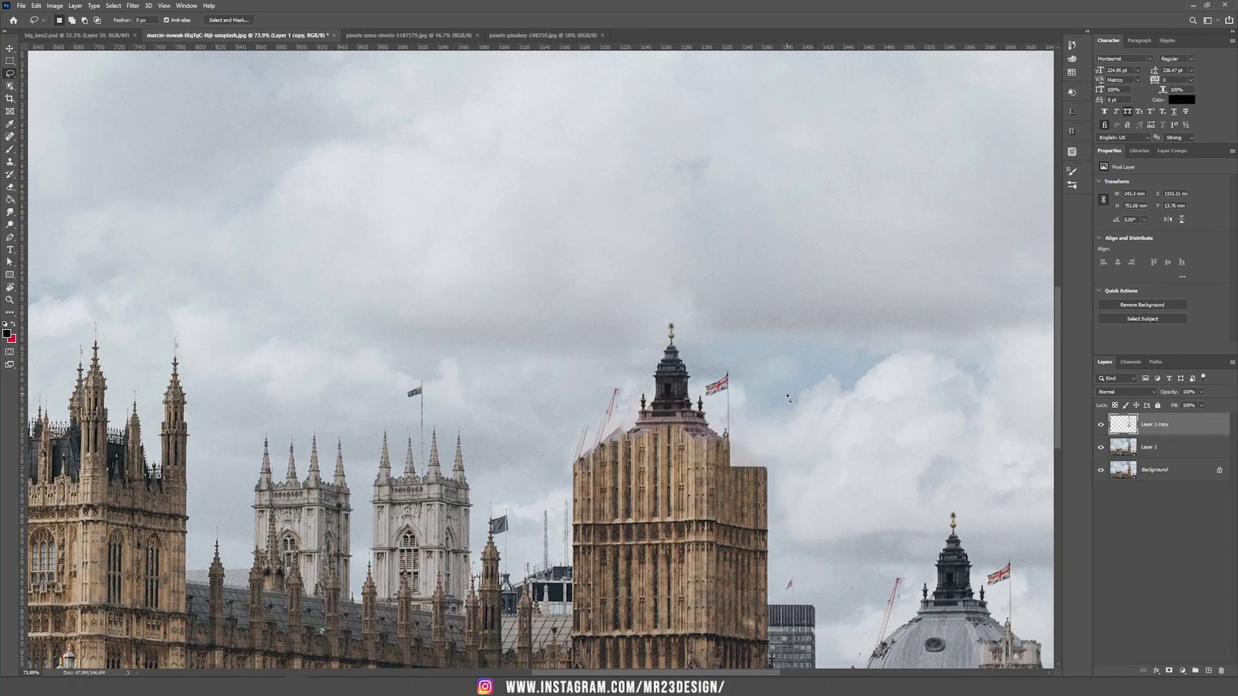
key(v)
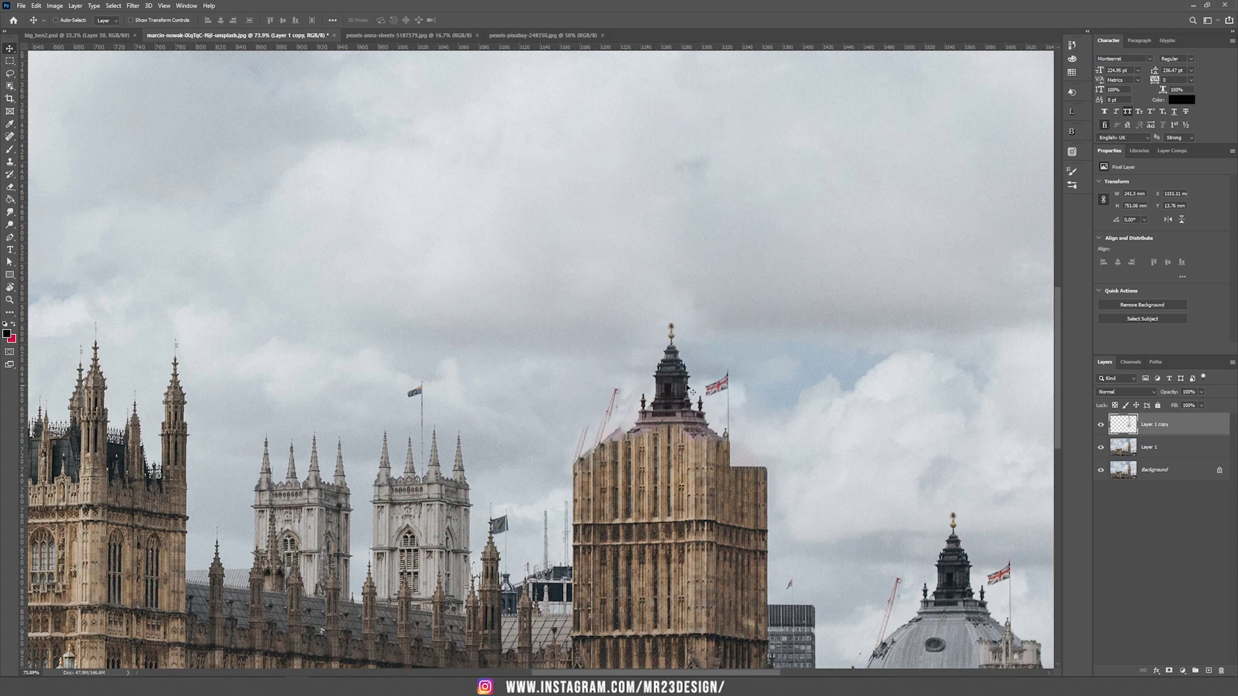
click(1208, 671)
double_click(1150, 424)
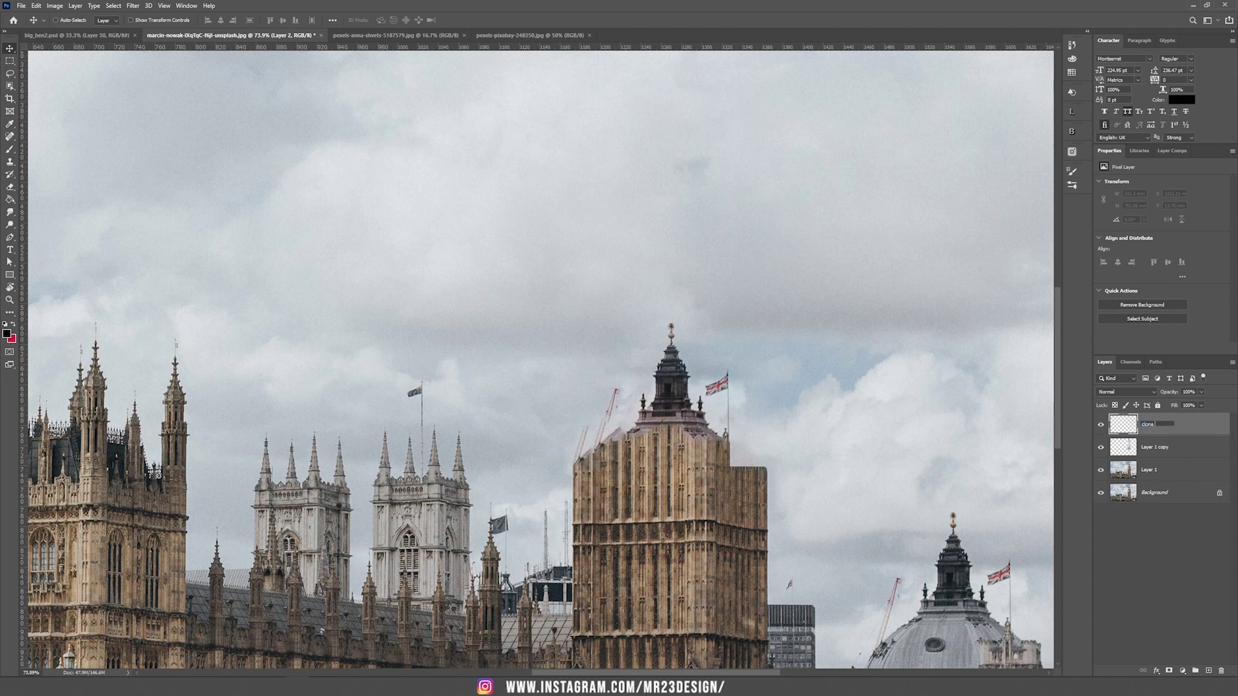
text(clone stamp)
key(Return)
Step: Use the Clone Stamp to paint sampled clouds over the leftover dome and crane above the tower stump
click(10, 162)
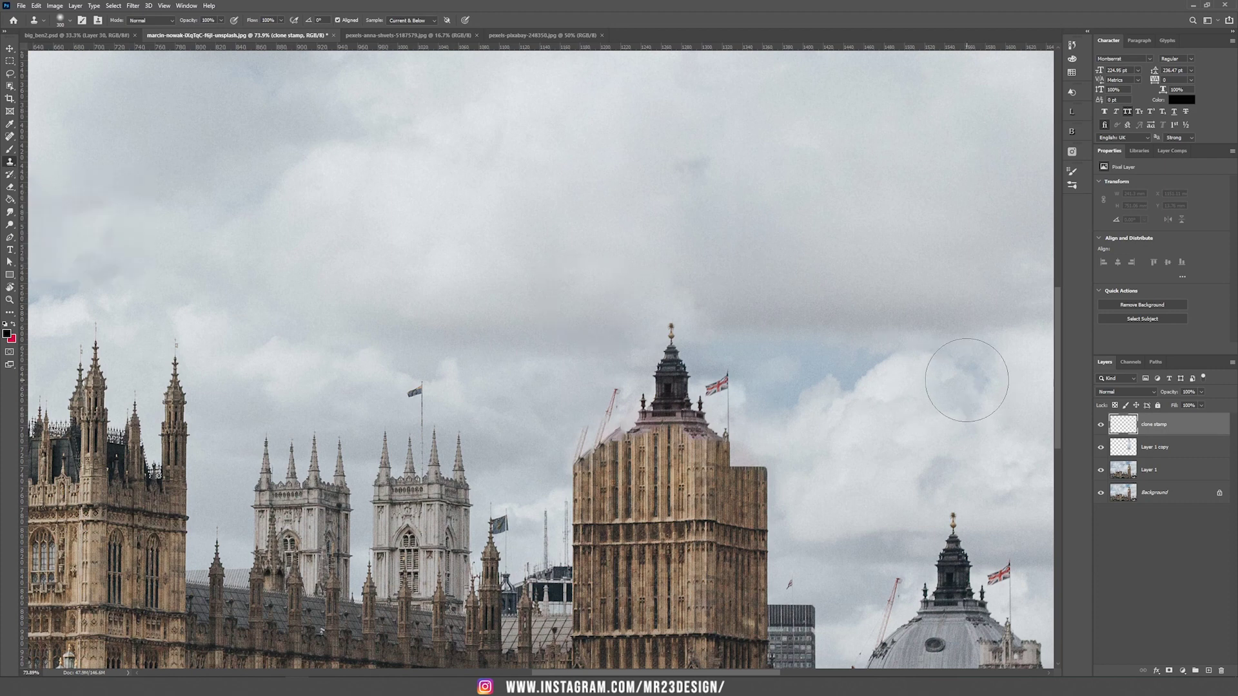
key(alt)
key(alt)
alt+click(1006, 377)
mouse_move(667, 361)
mouse_down()
mouse_move(670, 351)
mouse_move(677, 377)
mouse_move(628, 422)
mouse_move(707, 390)
mouse_move(719, 428)
mouse_move(599, 451)
mouse_up()
Step: Clone more cloud over the stump's uneven top with a smaller brush, undoing a bad stroke, and compare with the layer hidden
alt+click(854, 414)
mouse_move(715, 449)
mouse_down()
mouse_move(757, 482)
mouse_move(574, 487)
mouse_up()
key(ctrl+z)
key([)
alt+click(855, 480)
mouse_move(770, 494)
mouse_down()
mouse_move(613, 475)
mouse_move(782, 501)
mouse_up()
scroll(816, 430, down, 4)
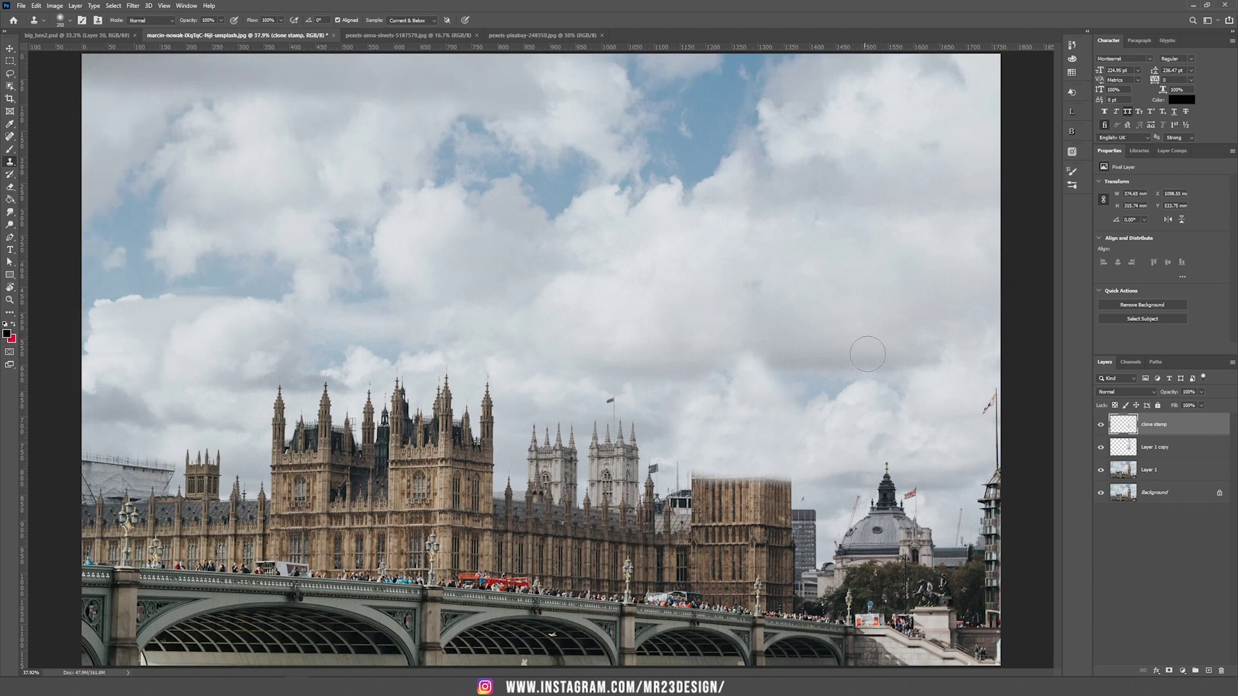
scroll(832, 515, up, 4)
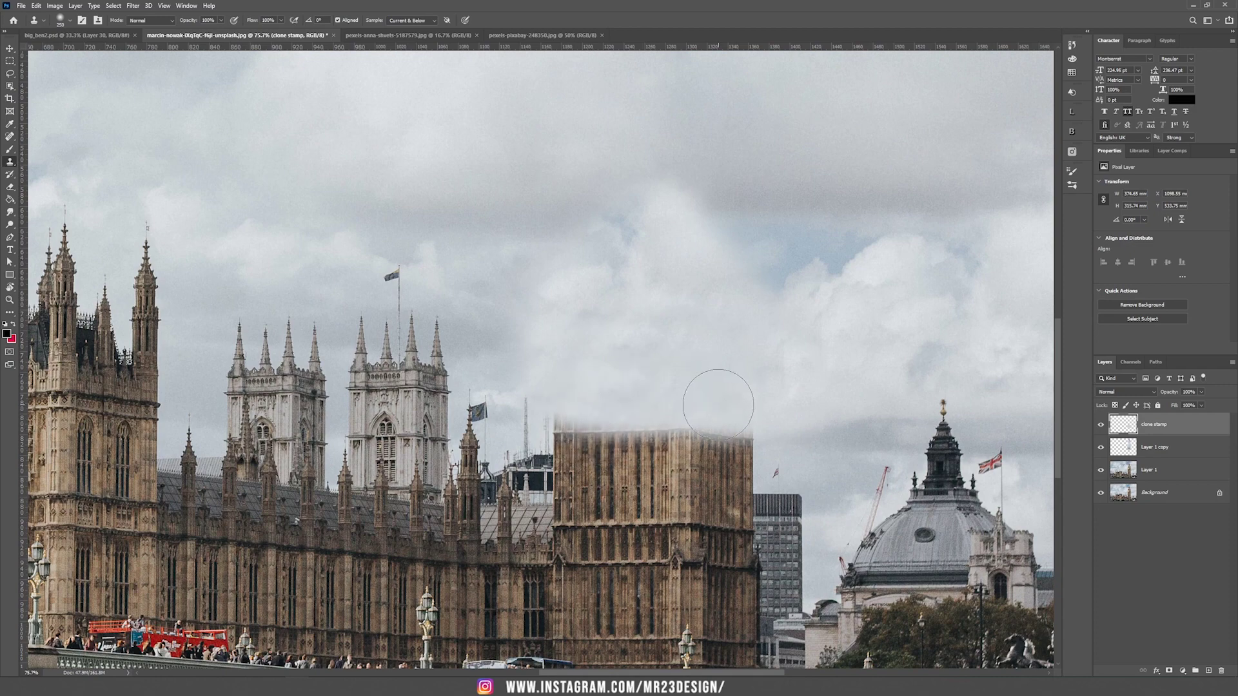
click(1101, 425)
click(1101, 425)
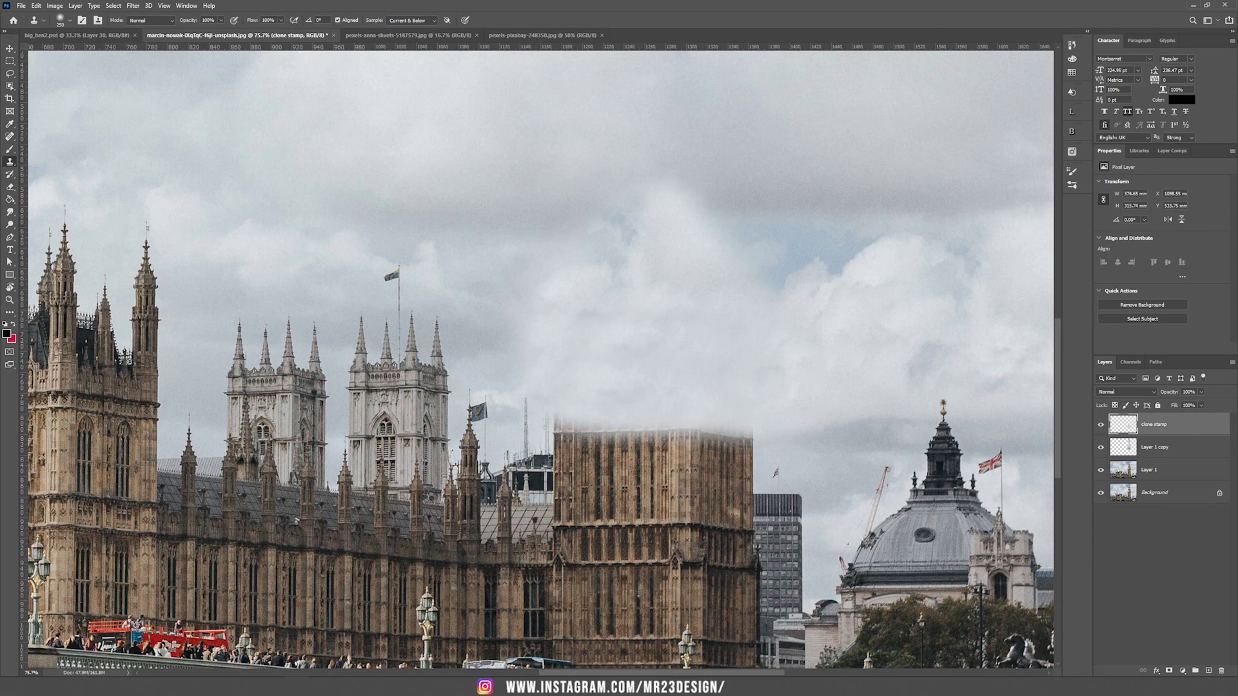
Step: Add a layer mask to the clone stamp layer and lower the layer's opacity to 80%
click(1170, 672)
key(v)
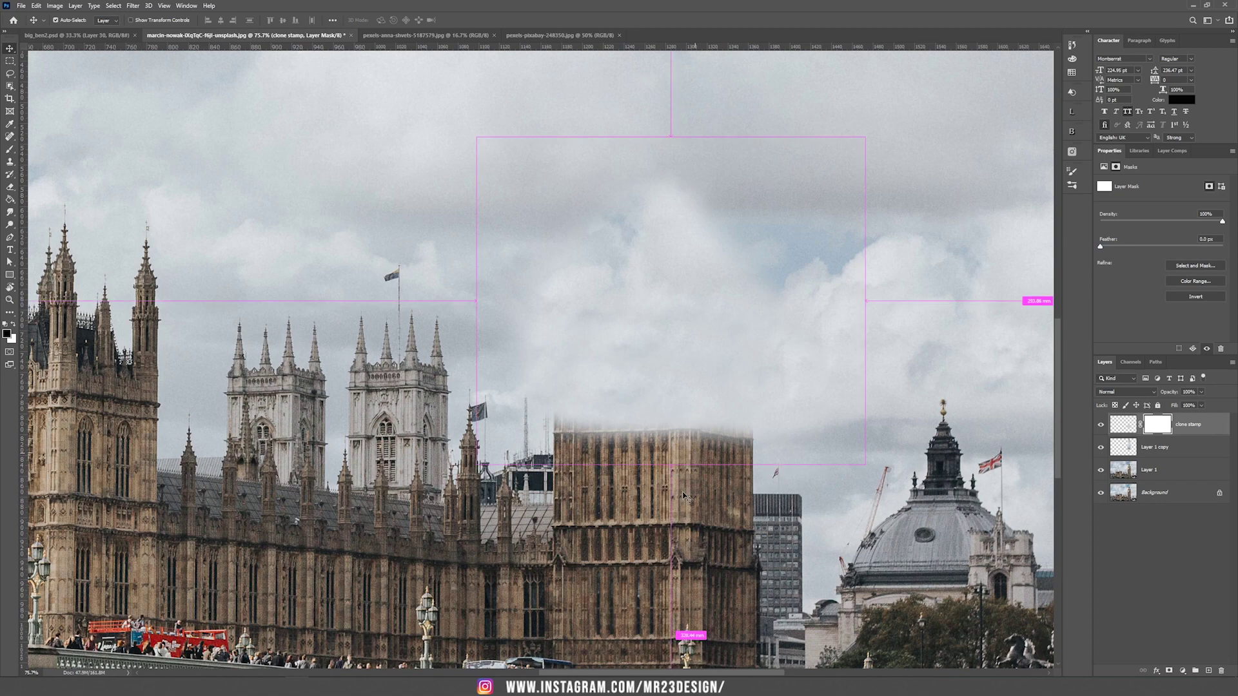
scroll(687, 471, up, 5)
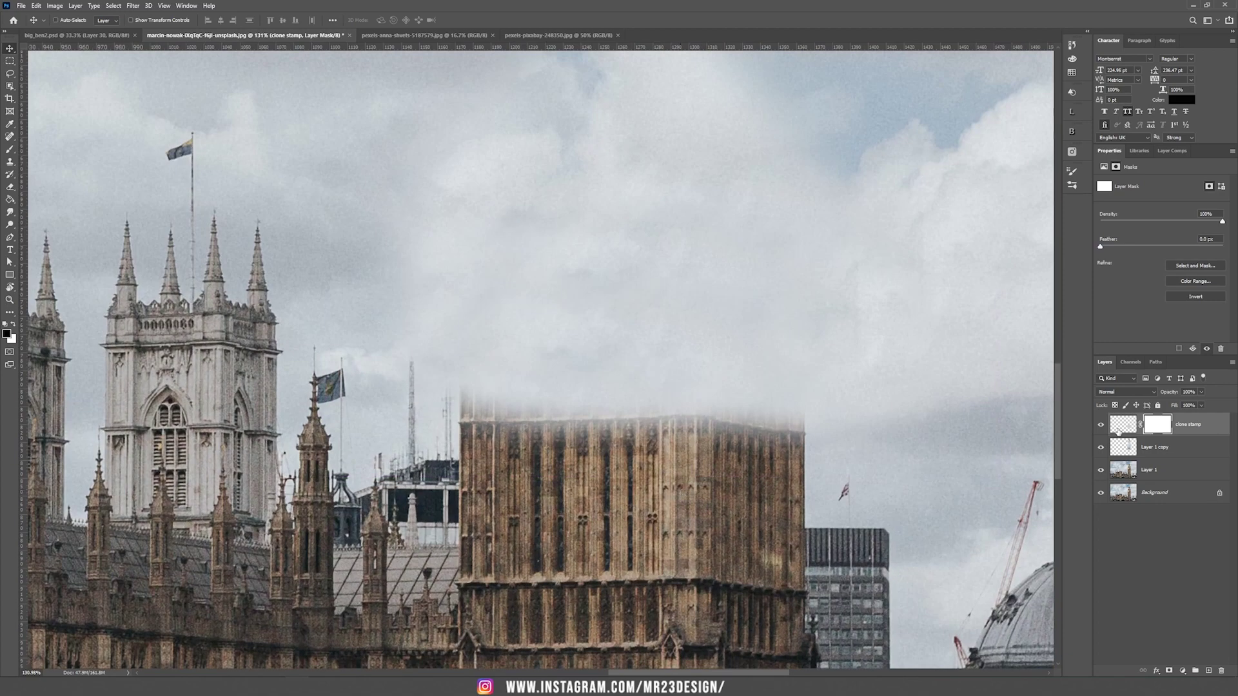
click(1121, 425)
click(1201, 392)
drag(1204, 405, 1188, 406)
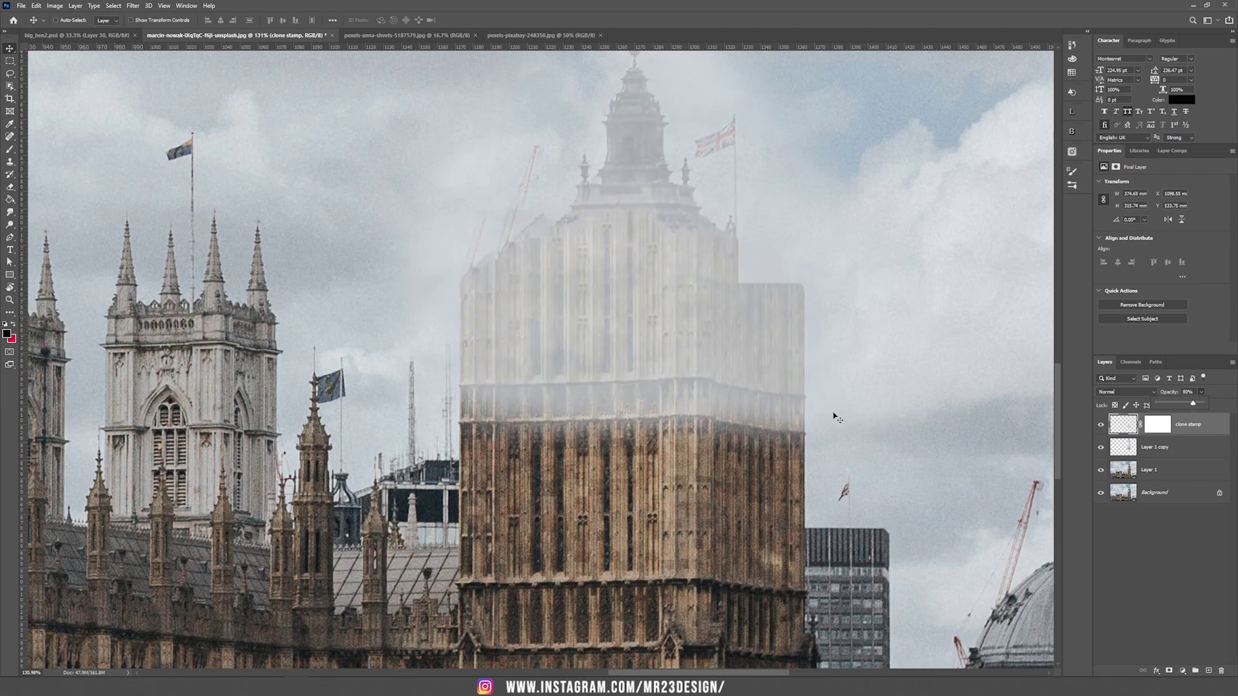
click(624, 420)
Step: Outline the tower just below its horizontal ledge with a closed Polygonal Lasso selection that follows the ledge's straight edges
click(9, 73)
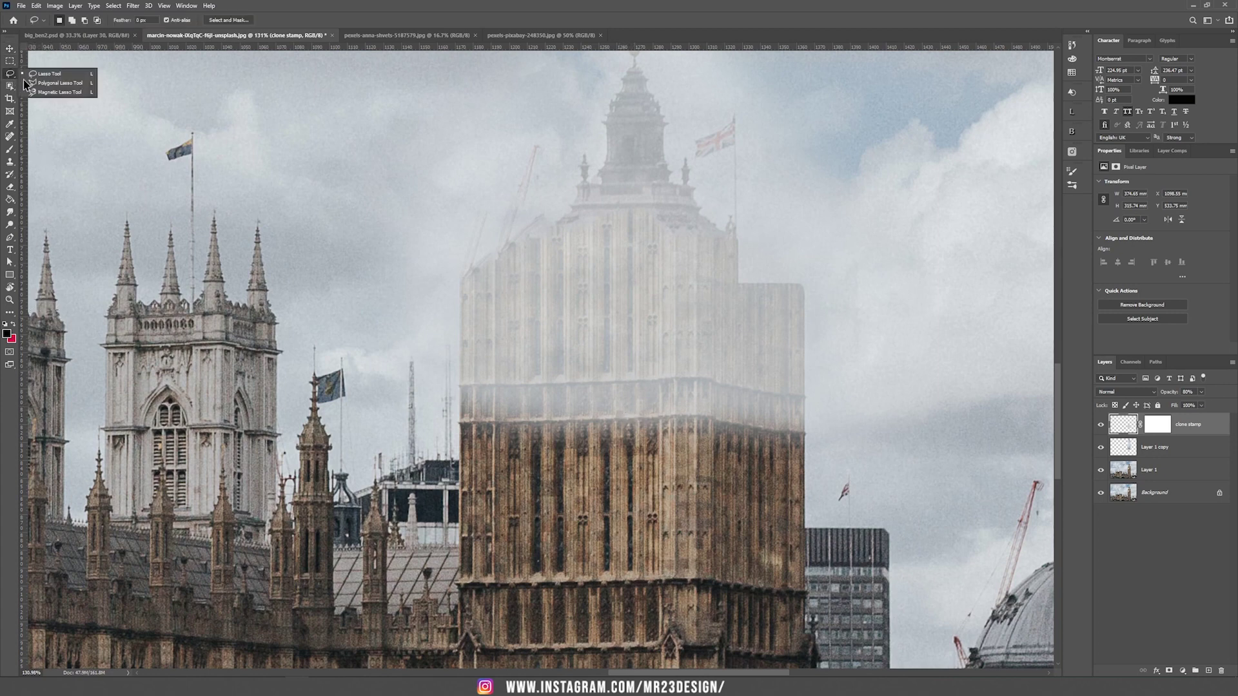
click(64, 83)
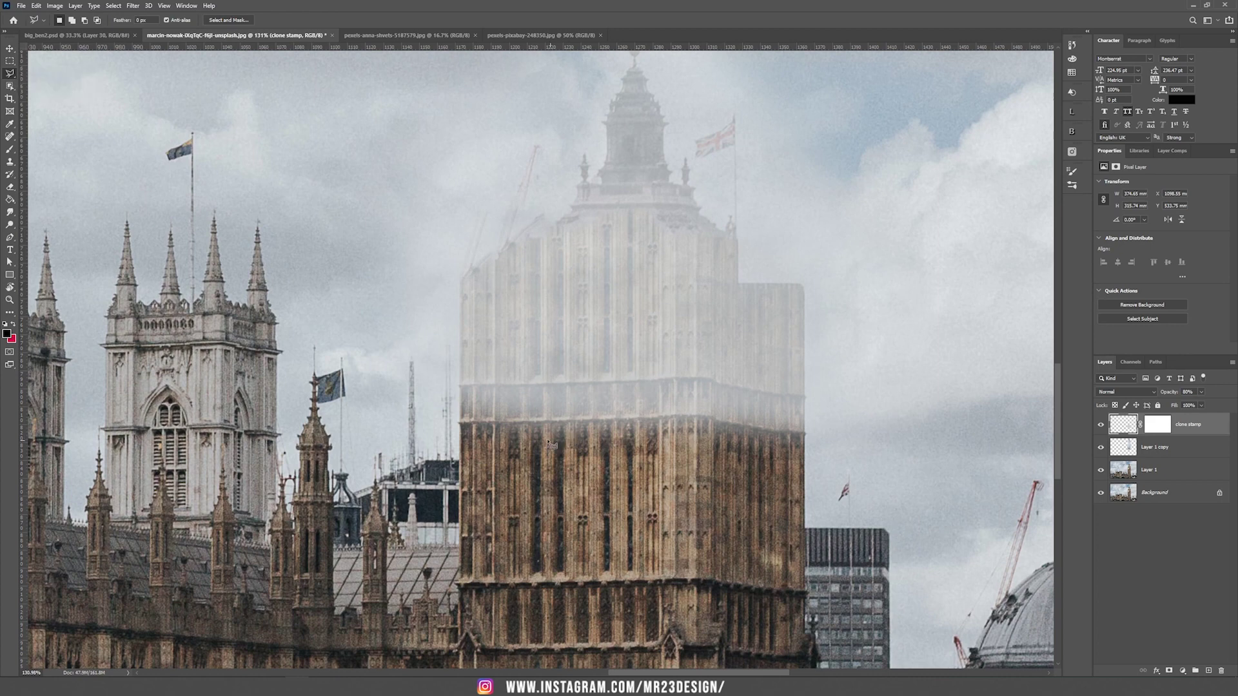
click(460, 385)
click(710, 380)
click(806, 396)
click(809, 496)
click(602, 580)
click(371, 537)
click(393, 412)
click(461, 386)
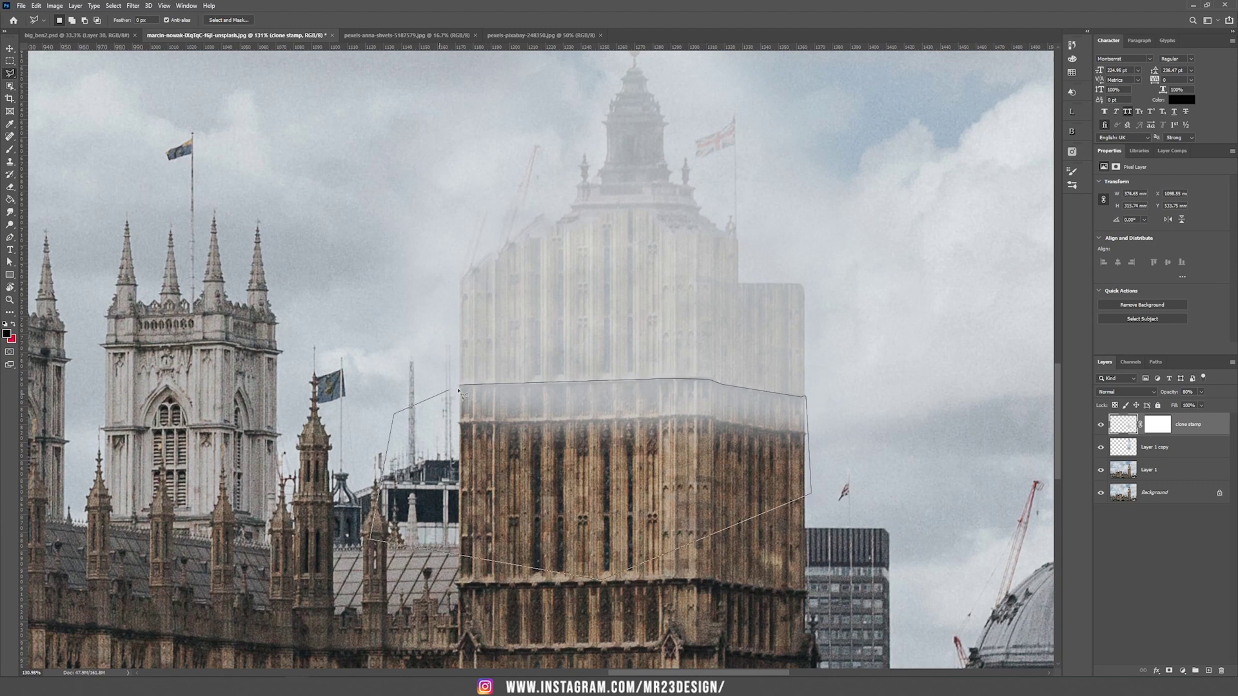
Step: Fill the selected area of the clone stamp layer's mask with black to give the stump a clean top, and deselect
click(1164, 429)
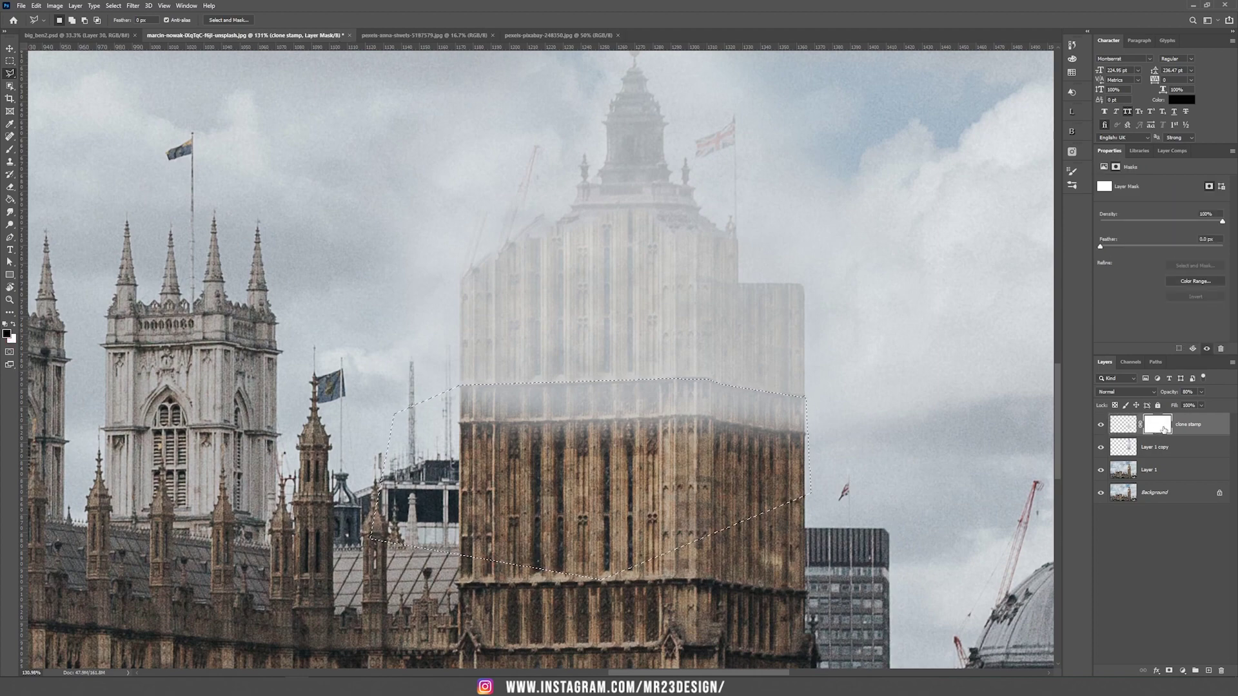
key(alt+BackSpace)
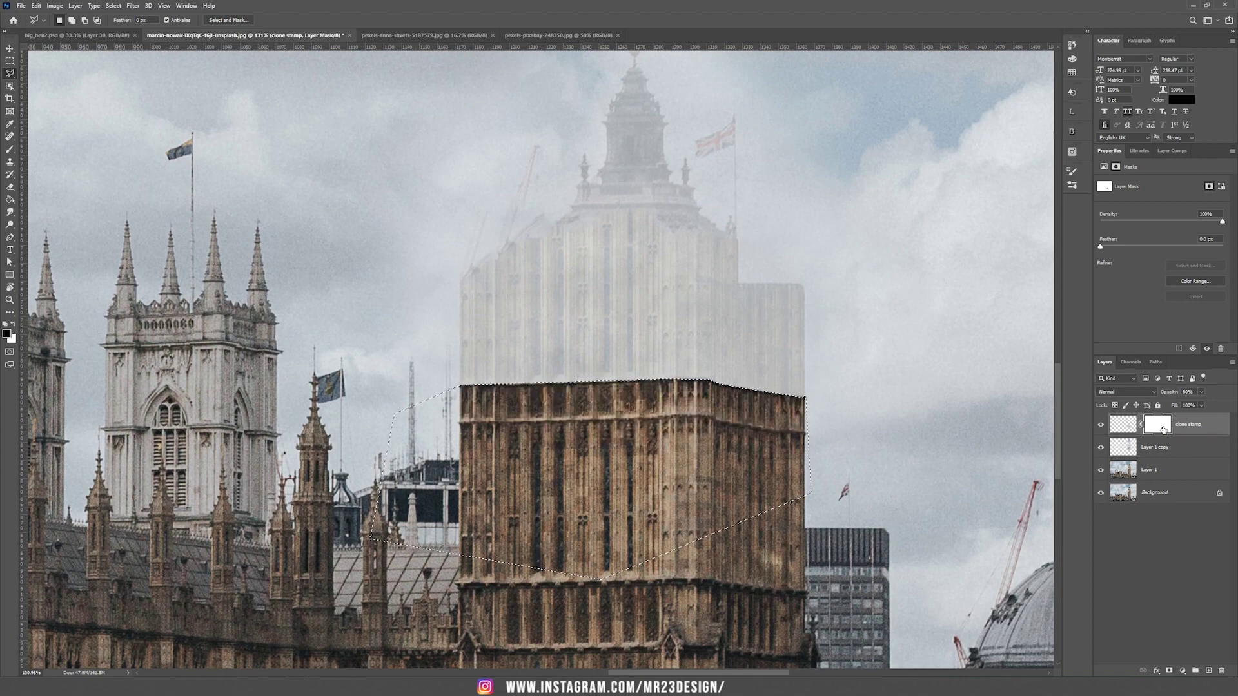
key(ctrl+d)
Step: Restore the clone stamp layer's opacity to 100% and view the whole image
click(1201, 392)
drag(1201, 403, 1234, 406)
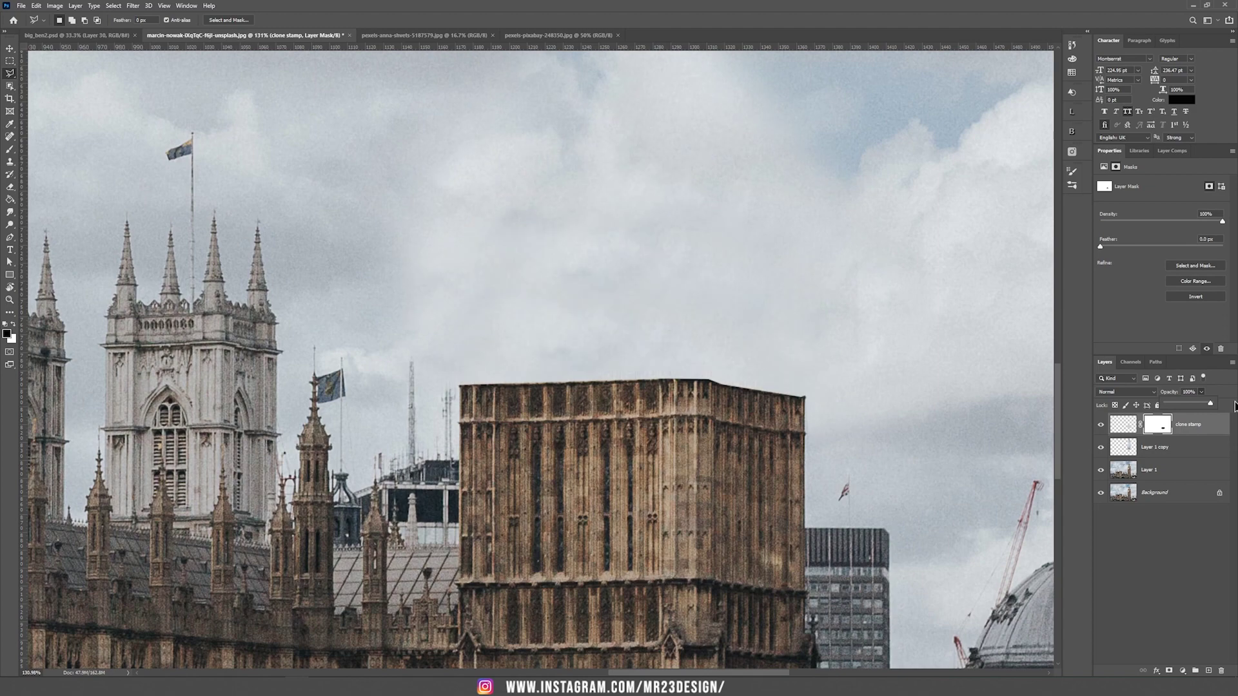
click(931, 410)
key(v)
key(ctrl+minus)
key(ctrl+minus)
key(ctrl+minus)
key(ctrl+minus)
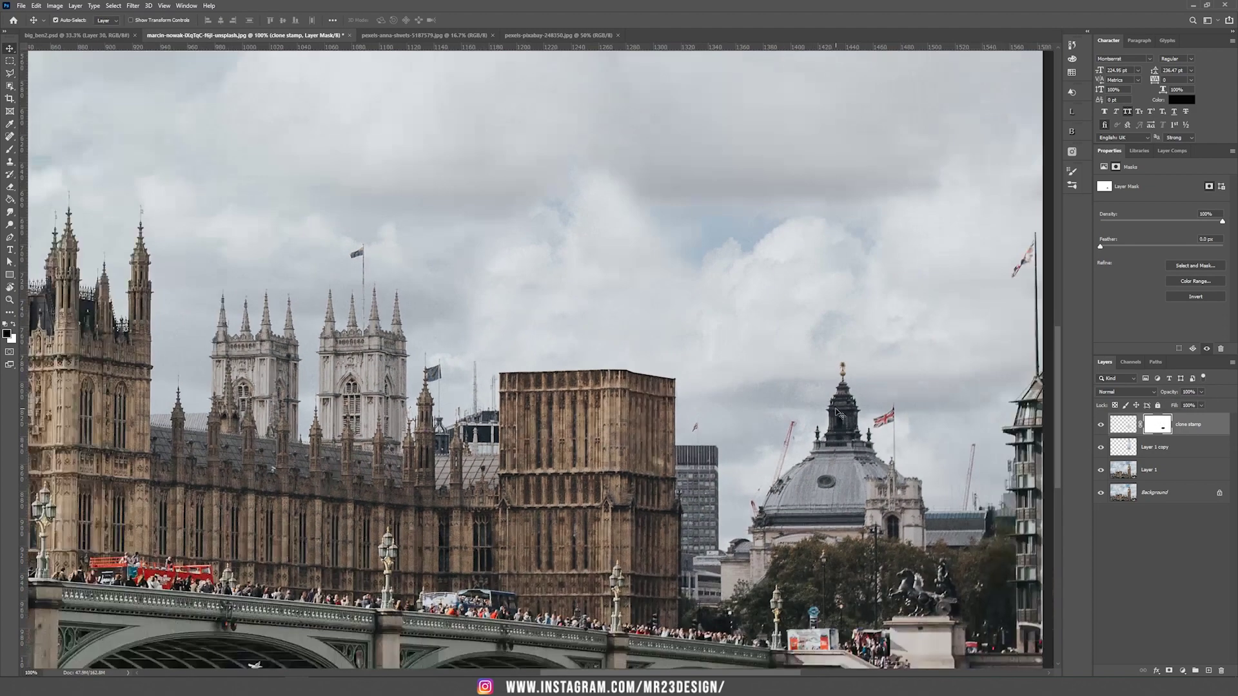
key(ctrl+minus)
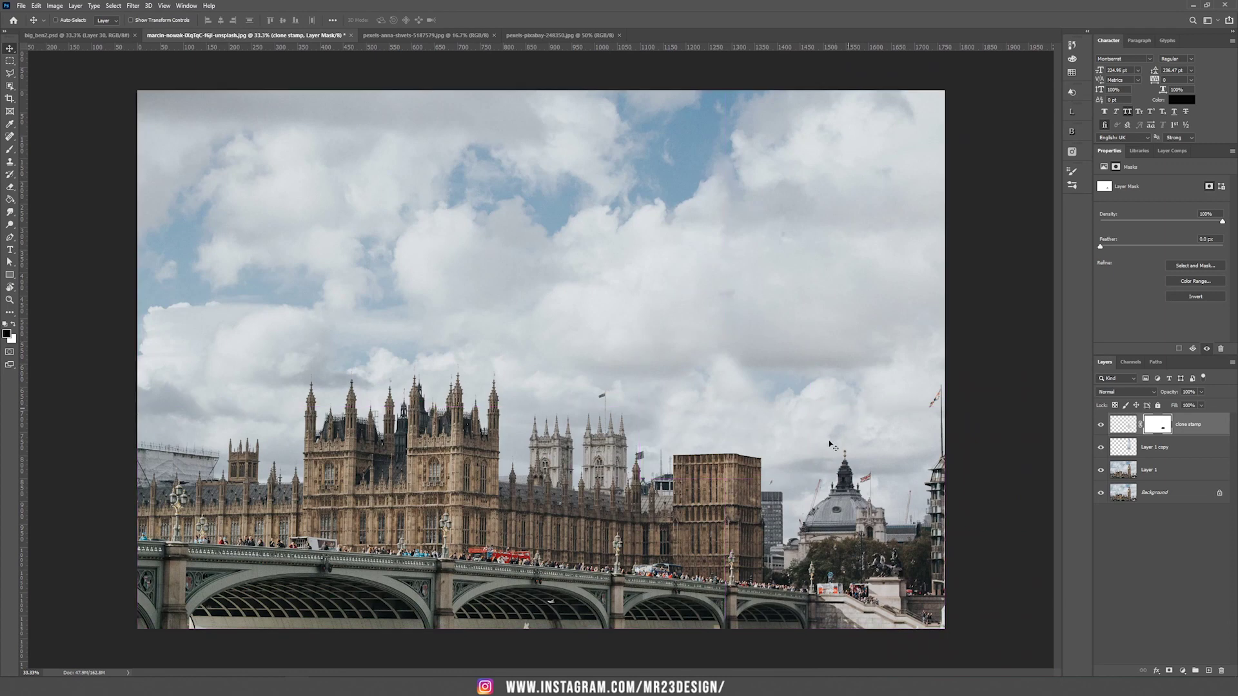
Step: Group the clone stamp and Layer 1 copy layers, name the group "sky", and toggle its visibility to compare
ctrl+click(1194, 452)
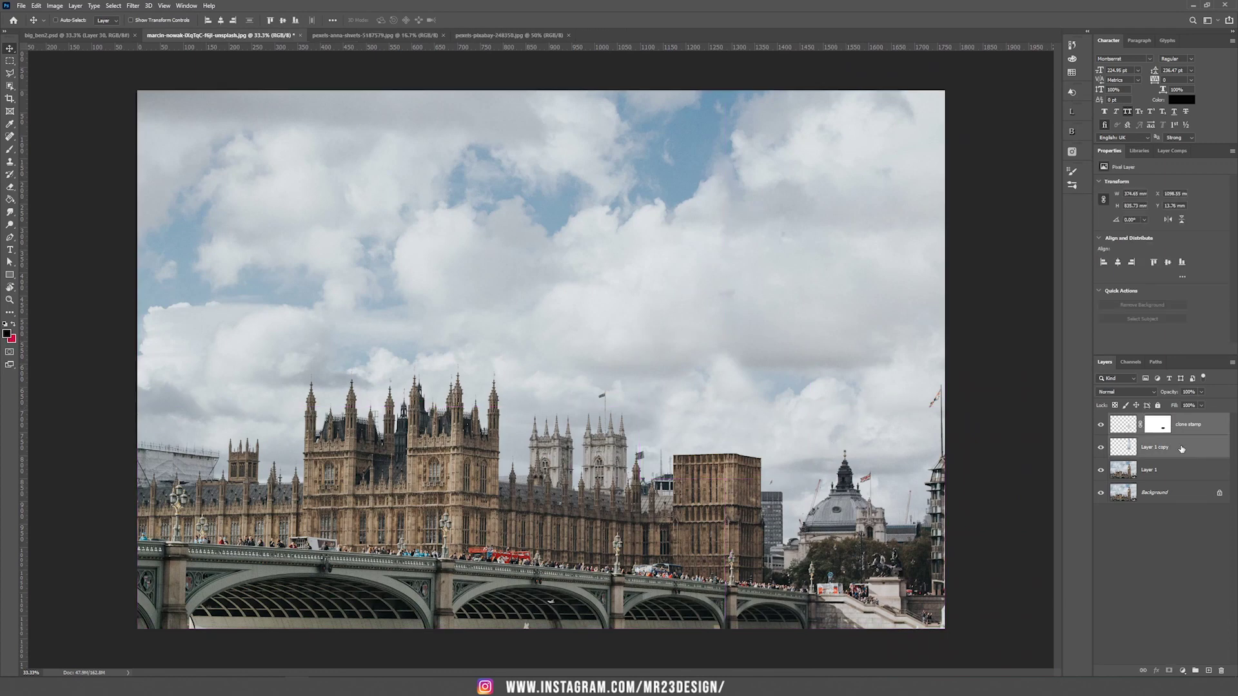
click(1213, 427)
ctrl+click(1209, 443)
click(1196, 671)
double_click(1135, 420)
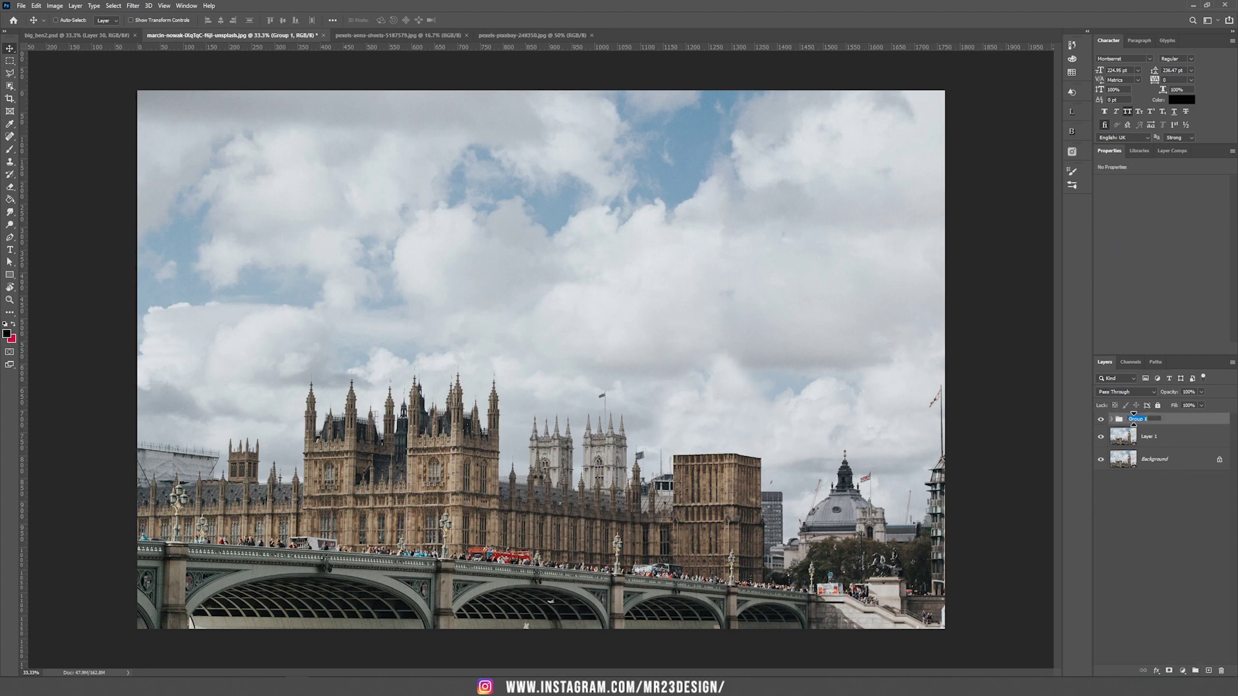
click(1223, 433)
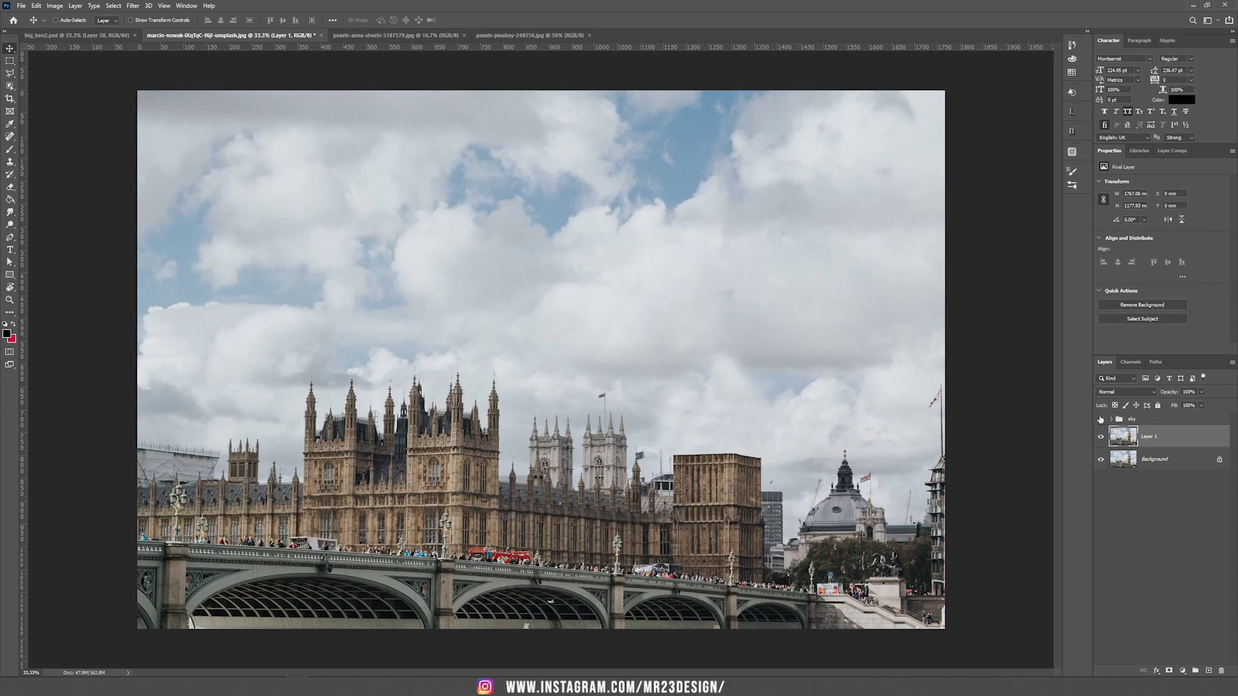
click(1100, 420)
click(1101, 419)
Step: Move Layer 1 above the sky group and inspect the full clock tower
drag(1168, 438, 1160, 416)
key(ctrl+plus)
drag(846, 352, 625, 417)
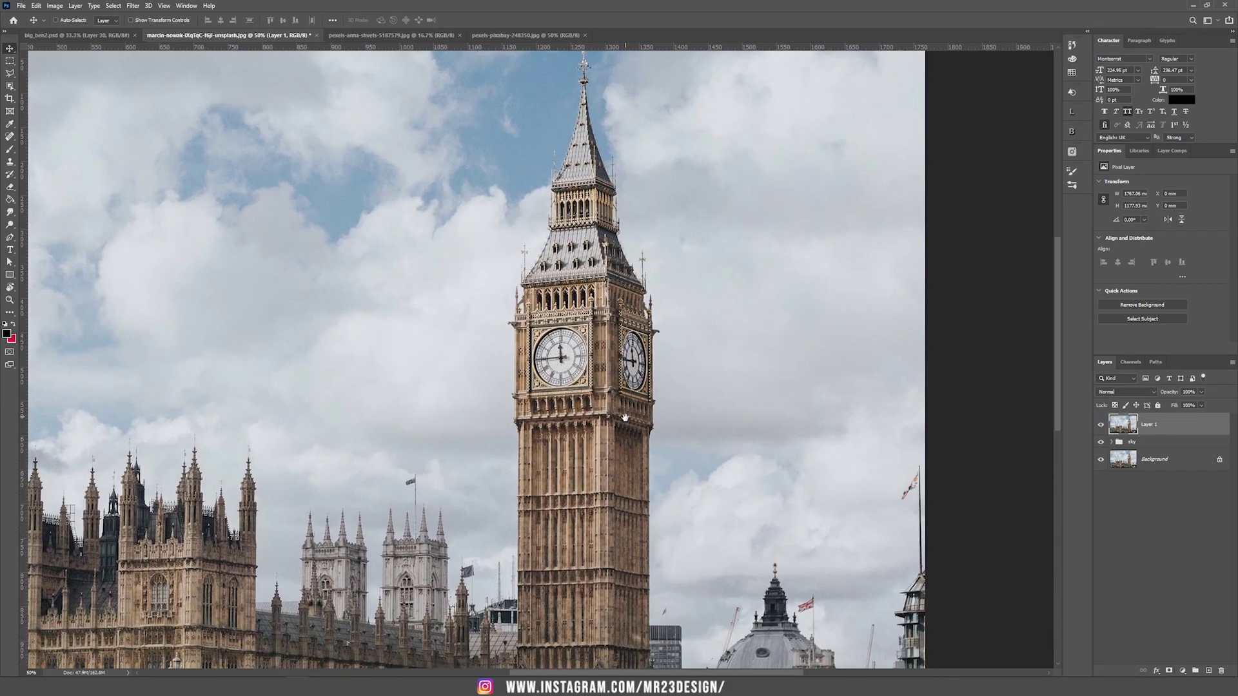
key(ctrl+minus)
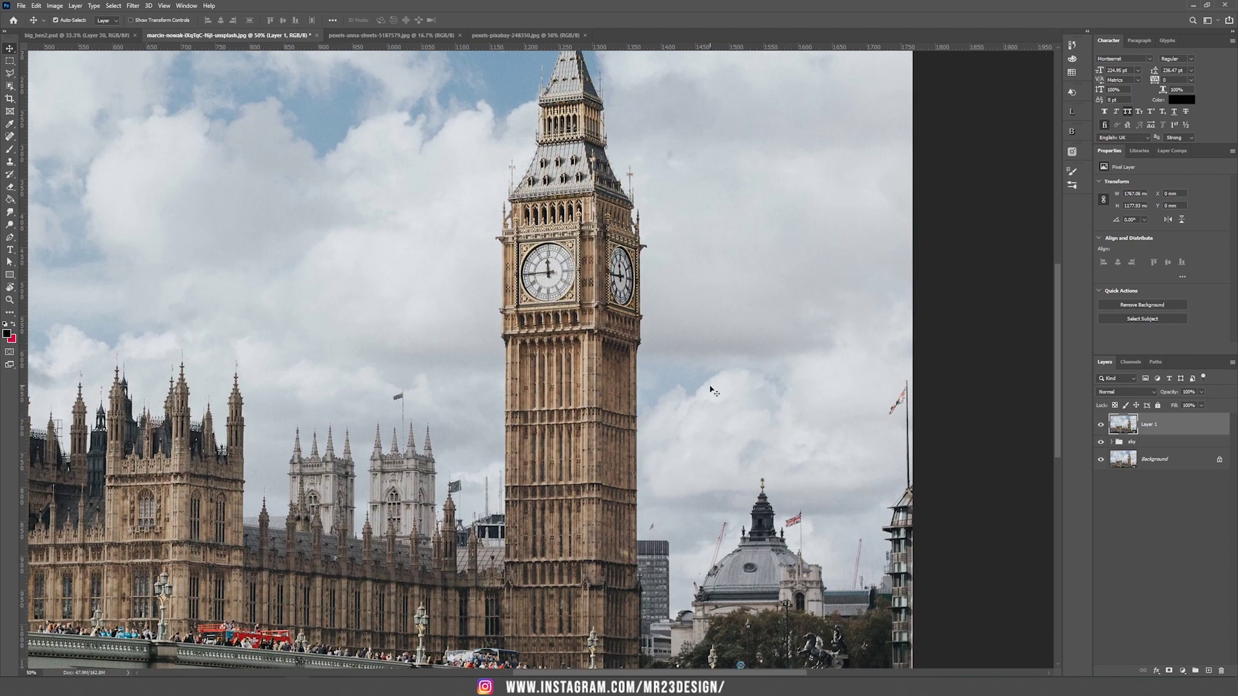
key(ctrl)
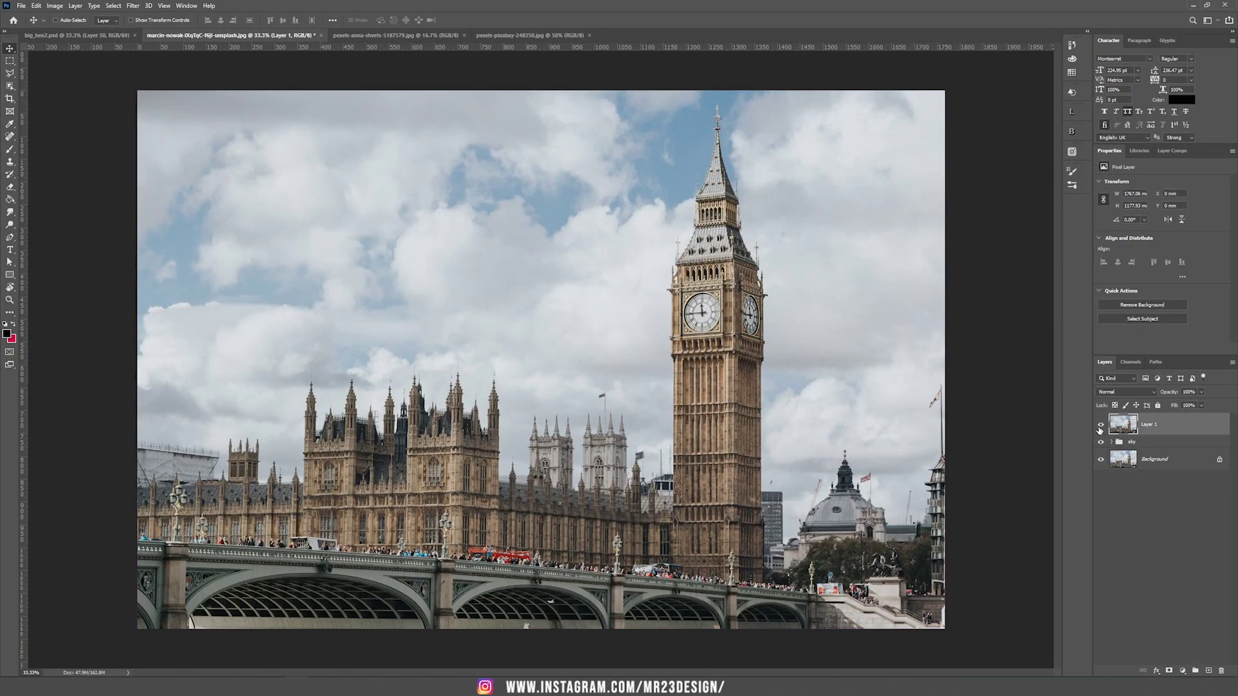
Step: Preview the cut tower beneath Layer 1 by lowering its opacity to 40%, and restore it to 100%
key(4)
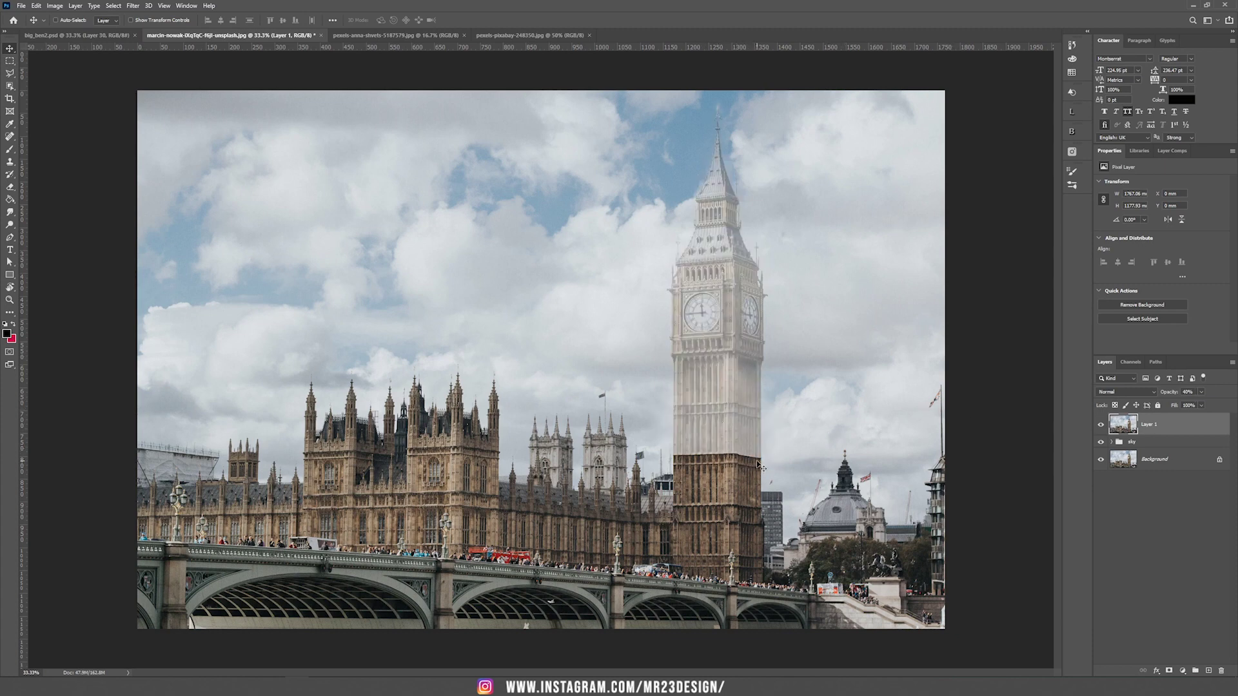
click(1201, 392)
drag(1216, 405, 1233, 405)
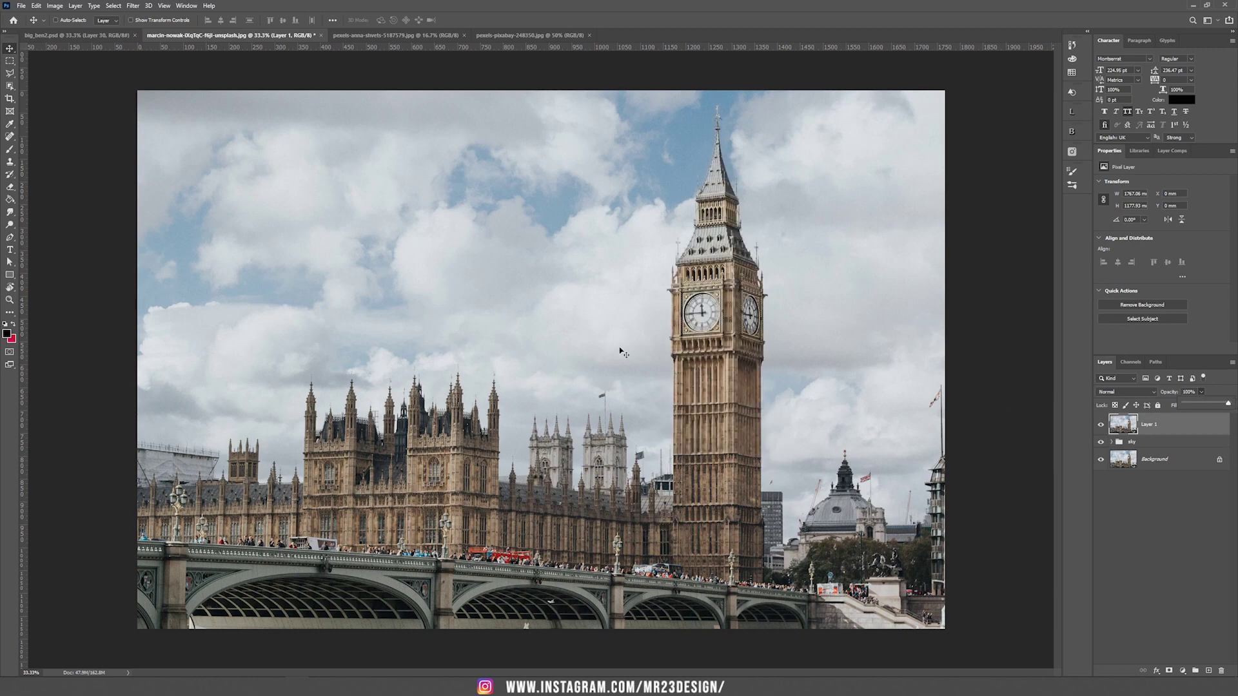
Step: Start a Pen tool path along the horizontal ledge across the clock tower's lower shaft, from its left edge to its right edge
key(p)
key(ctrl+plus)
key(ctrl+plus)
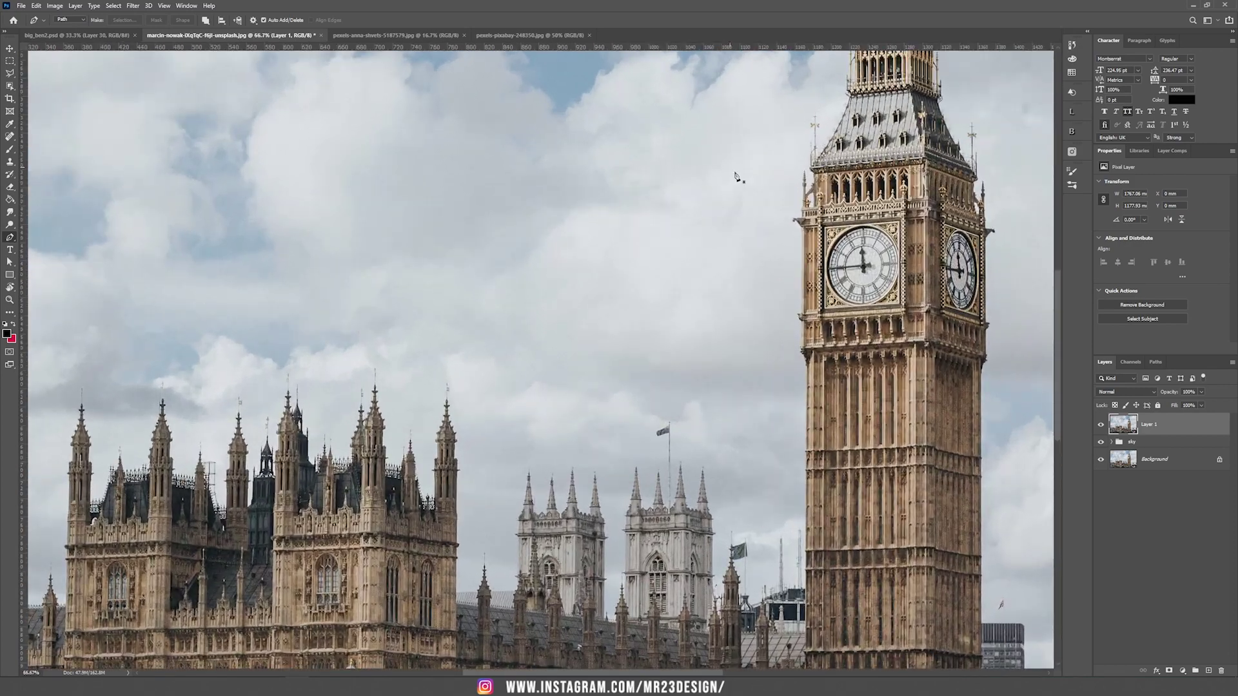
drag(931, 462, 691, 316)
key(ctrl+plus)
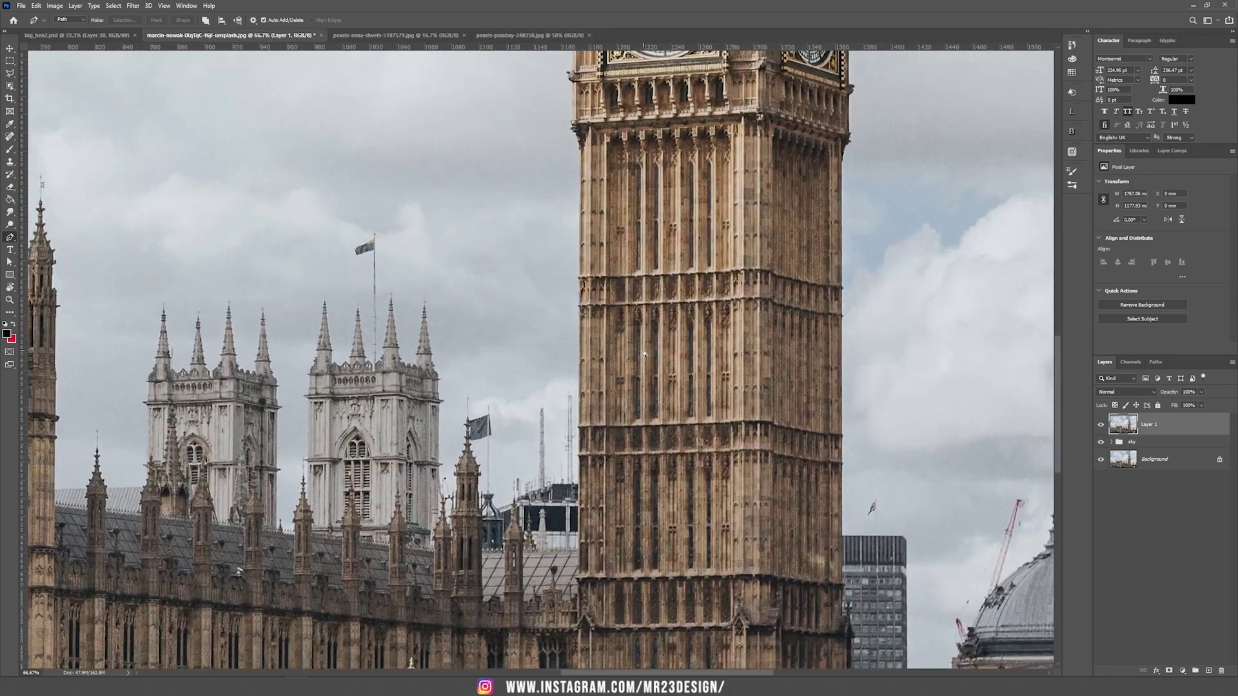
click(578, 427)
click(733, 423)
click(775, 423)
click(841, 433)
Step: Continue the path up the shaft's right edge and around the protruding cornice below the clock faces
scroll(845, 381, up, 5)
click(839, 143)
drag(838, 145, 664, 477)
click(664, 474)
click(673, 434)
click(688, 418)
click(688, 395)
click(685, 297)
Step: Trace the tower's right edge past the side clock face and around the projecting gargoyle above it
drag(686, 269, 666, 599)
click(664, 279)
click(671, 262)
click(685, 245)
click(697, 239)
click(662, 232)
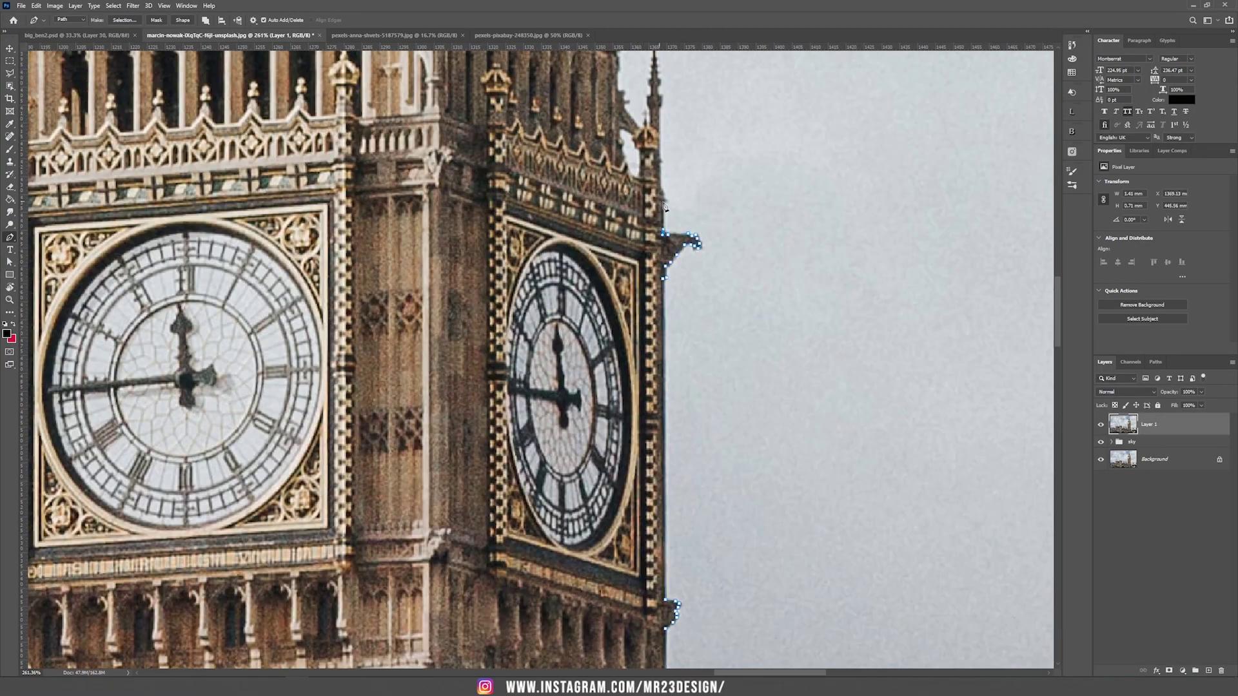
Step: Outline the right corner pinnacle and the belfry edge above the side clock face
drag(662, 129, 645, 456)
click(641, 435)
click(637, 372)
click(608, 433)
click(600, 417)
click(612, 370)
drag(613, 354, 608, 501)
click(608, 405)
click(605, 447)
click(594, 426)
click(607, 348)
Step: Trace the path around the right eave and up the slope of the tower's lower roof
click(574, 332)
click(574, 346)
click(588, 356)
click(591, 431)
click(579, 460)
click(545, 397)
click(476, 272)
Step: Trace the right edge of the lantern stage above the lower roof
drag(472, 205, 573, 501)
click(574, 494)
click(568, 417)
click(558, 380)
click(554, 314)
click(550, 287)
Step: Continue the path up the right slope of the tower's upper spire toward the finial
drag(550, 282, 568, 469)
click(569, 374)
click(553, 277)
click(448, 161)
click(433, 97)
drag(432, 97, 569, 422)
click(556, 337)
drag(552, 303, 548, 270)
Step: Outline the ornamental finial at the tip of the spire, carrying the path over to its left side
click(548, 240)
drag(563, 213, 569, 429)
click(549, 418)
click(547, 377)
click(584, 367)
click(557, 328)
click(551, 257)
click(535, 286)
click(518, 348)
click(506, 365)
click(522, 380)
click(516, 424)
click(510, 327)
Step: Trace the remaining small ornaments down the left side of the finial to the top of the spire
drag(534, 461, 552, 367)
click(508, 359)
click(508, 391)
click(541, 341)
click(541, 333)
click(545, 378)
click(550, 390)
click(548, 407)
click(541, 348)
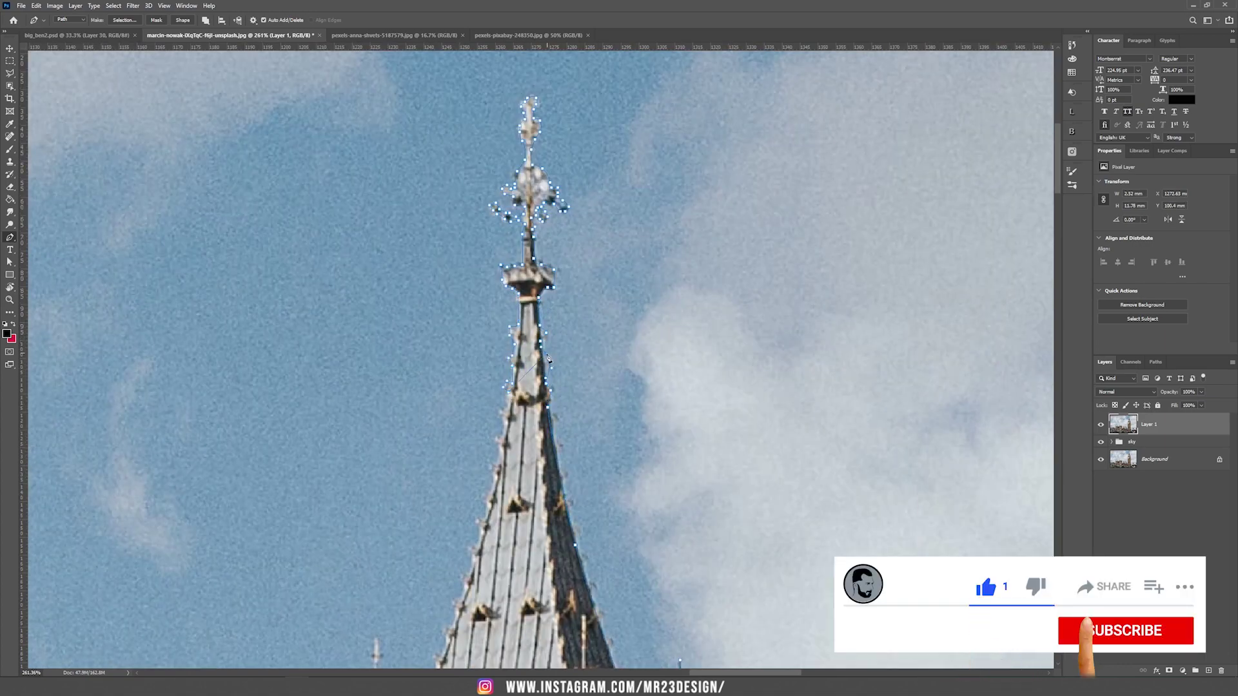
Step: Continue the path down the left slope of the upper spire
click(506, 414)
click(501, 440)
click(496, 466)
drag(485, 548, 567, 216)
click(545, 255)
click(539, 280)
click(521, 332)
Step: Outline the left pinnacle at the spire's base and the left edge of the lantern stage
drag(564, 337, 701, 216)
click(635, 256)
click(621, 307)
click(600, 347)
click(595, 187)
click(593, 244)
click(580, 289)
click(596, 408)
drag(595, 546, 601, 387)
click(605, 383)
click(585, 255)
click(583, 387)
click(569, 422)
Step: Trace the path down the left slope of the tower's lower roof
drag(508, 631, 584, 392)
click(647, 248)
click(631, 289)
click(615, 324)
click(599, 341)
click(577, 374)
click(559, 405)
Step: Outline the slender ornamental spike standing at the left corner of the lower roof
click(526, 470)
click(525, 409)
click(537, 321)
click(525, 271)
click(519, 274)
click(519, 317)
click(505, 319)
click(506, 336)
click(520, 339)
click(520, 406)
click(518, 473)
click(509, 477)
Step: Trace the left belfry edge and the left corner pinnacle down to the gargoyle beside the front clock face
click(564, 158)
click(564, 198)
click(553, 213)
click(532, 239)
click(532, 181)
click(524, 144)
click(517, 196)
click(517, 265)
click(518, 291)
click(517, 331)
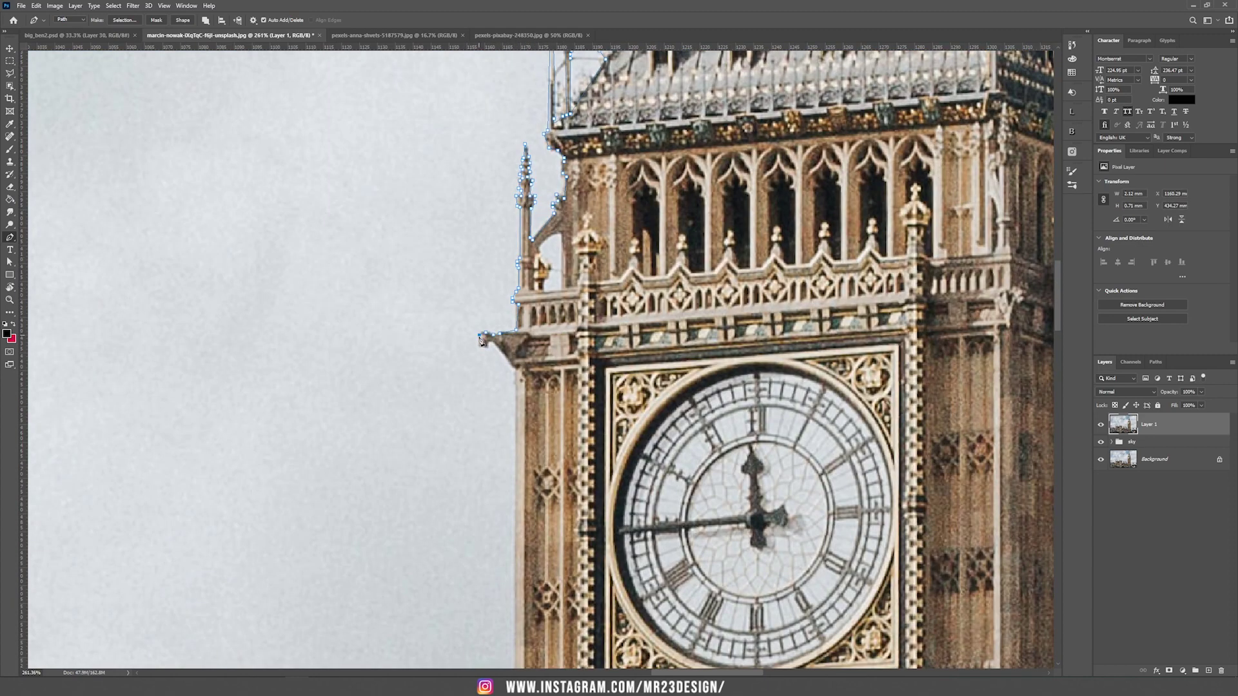
Step: Trace around the left gargoyle and down the tower's left edge beside the front clock face
click(481, 334)
click(514, 367)
drag(522, 412, 501, 127)
click(492, 412)
click(511, 631)
Step: Continue the path down the shaft's left edge, close it at the starting ledge, and fit the whole image in view
drag(548, 635, 566, 92)
click(529, 315)
click(528, 392)
drag(542, 464, 505, 155)
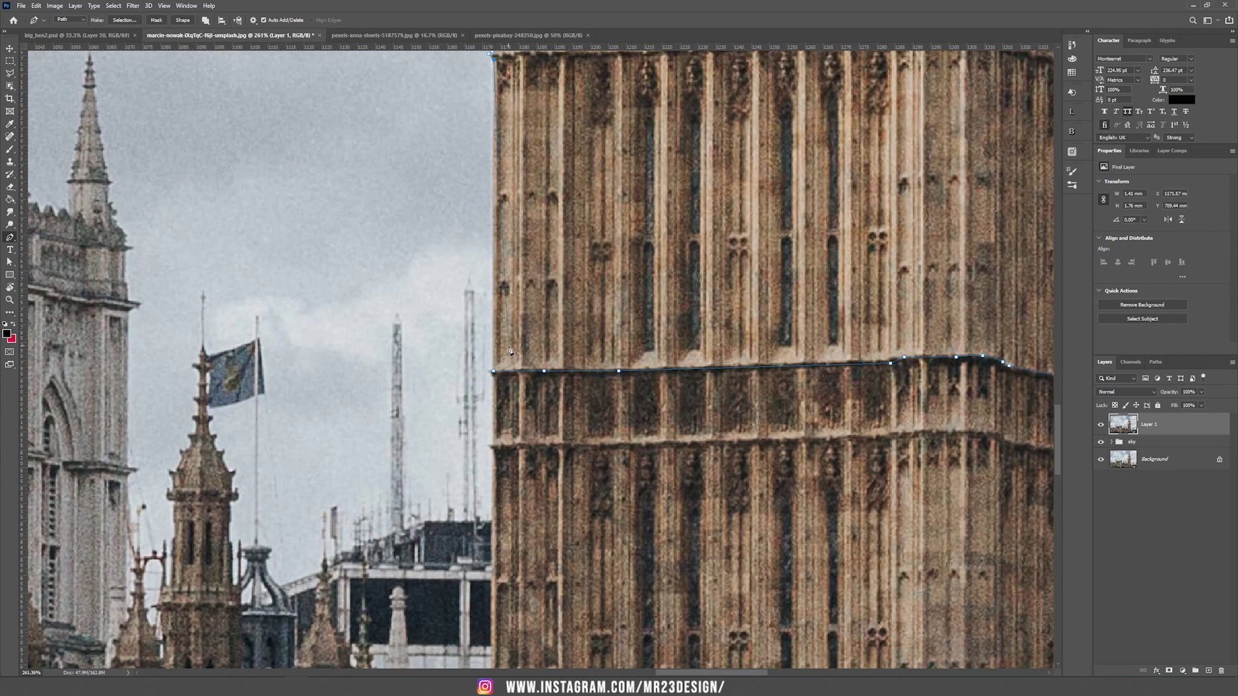
click(493, 332)
click(562, 306)
click(583, 363)
click(406, 510)
click(384, 514)
key(ctrl+0)
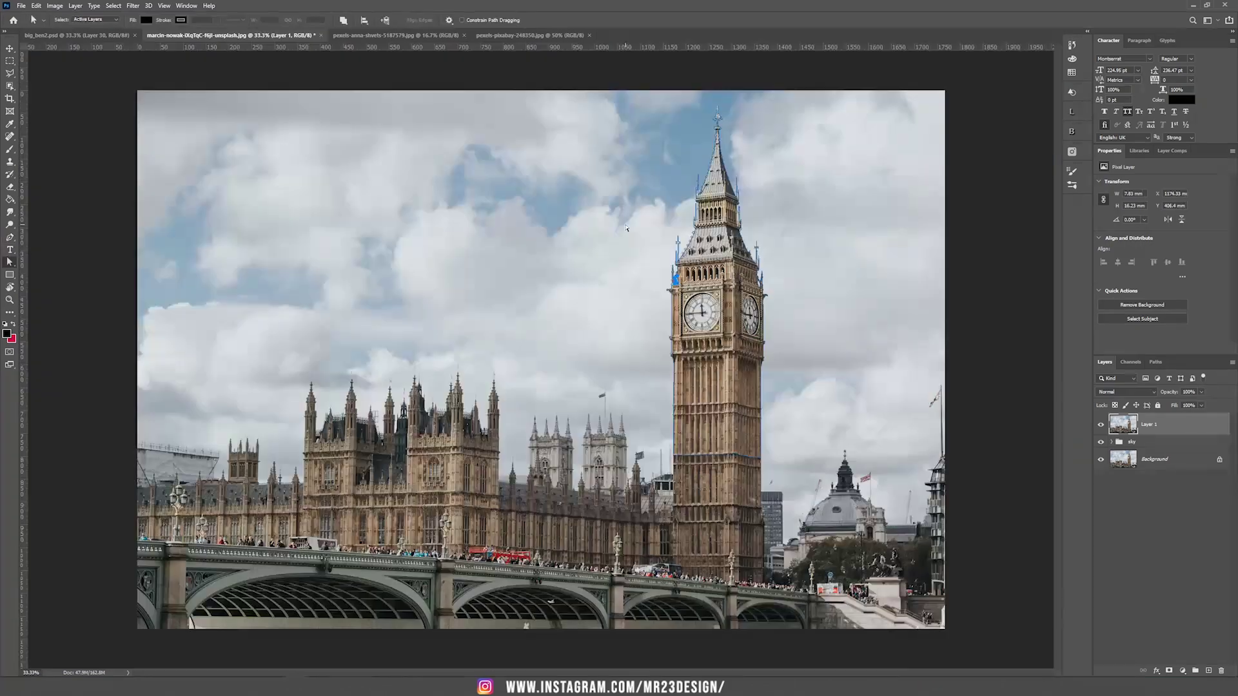
Step: Select the entire tower path with the Path Selection tool and set its path operation to Exclude Overlapping Shapes
click(11, 265)
drag(719, 223, 836, 508)
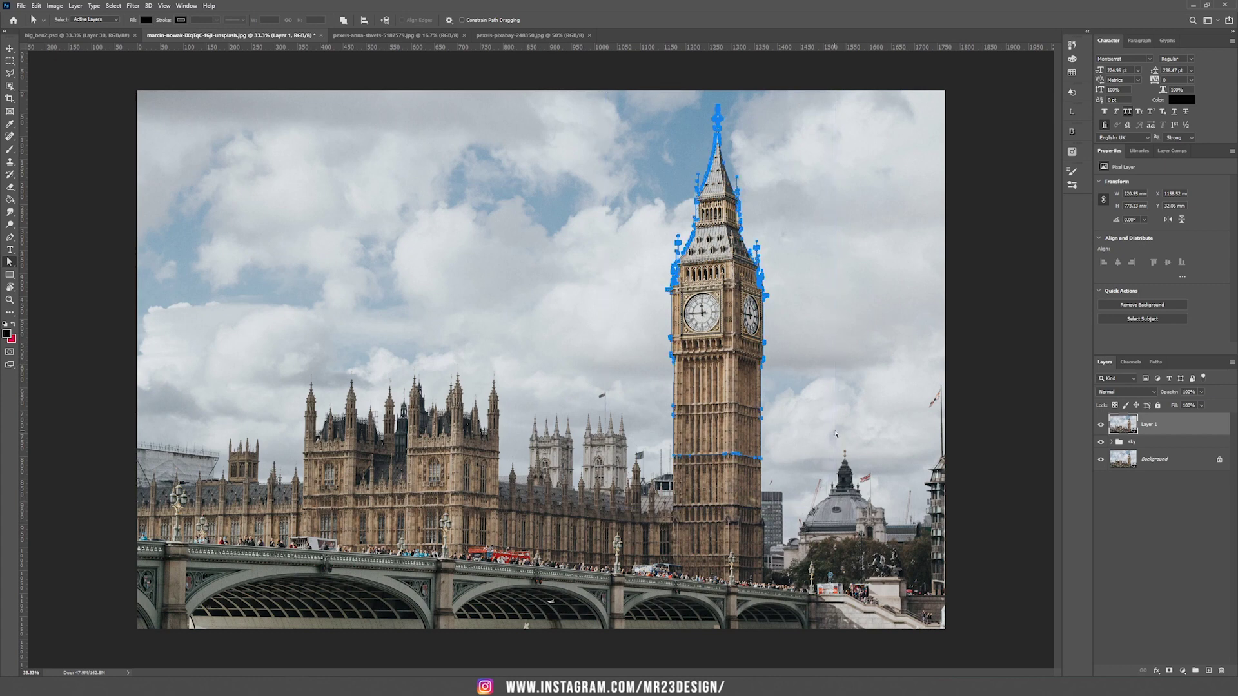
click(343, 22)
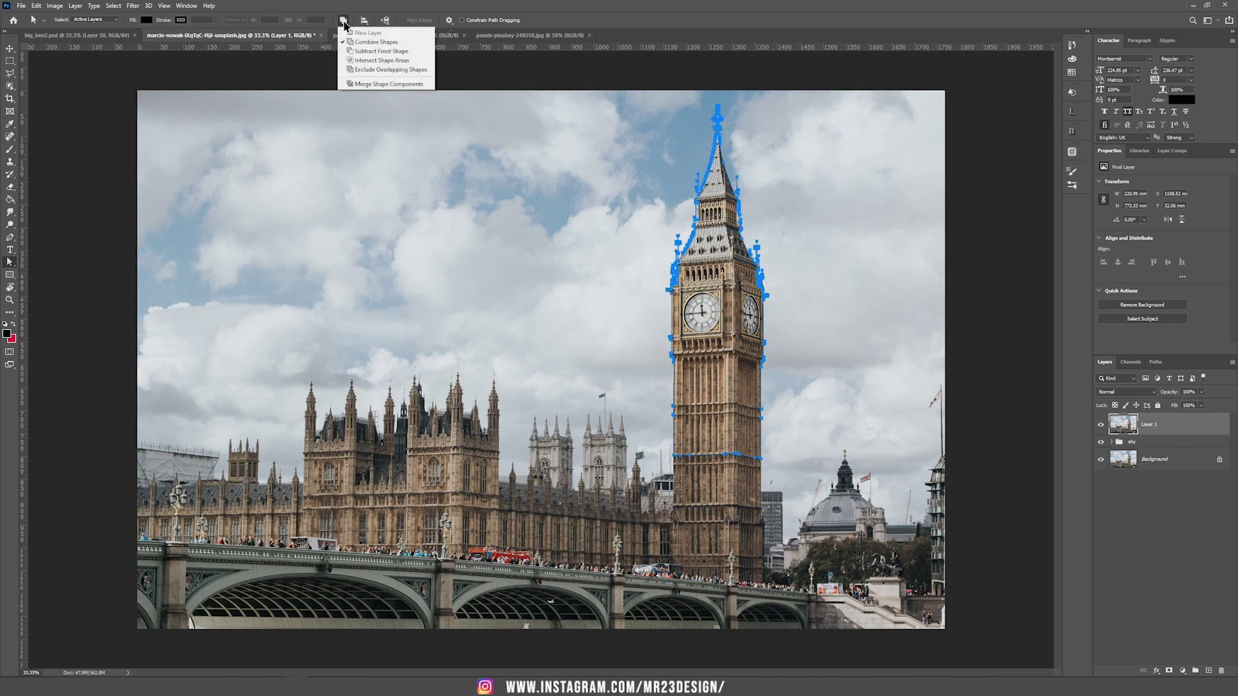
click(424, 69)
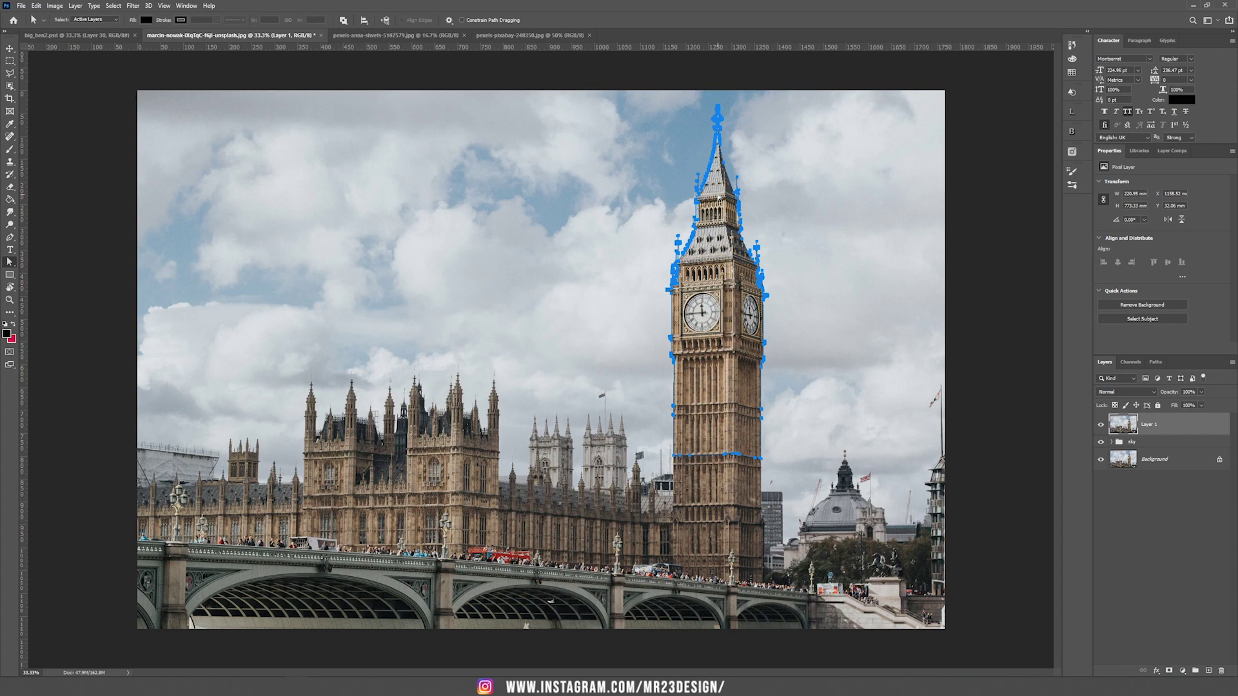
Step: Convert the path to a selection with 0 px feather, add it as Layer 1's mask, and invert the mask
right_click(720, 198)
click(747, 232)
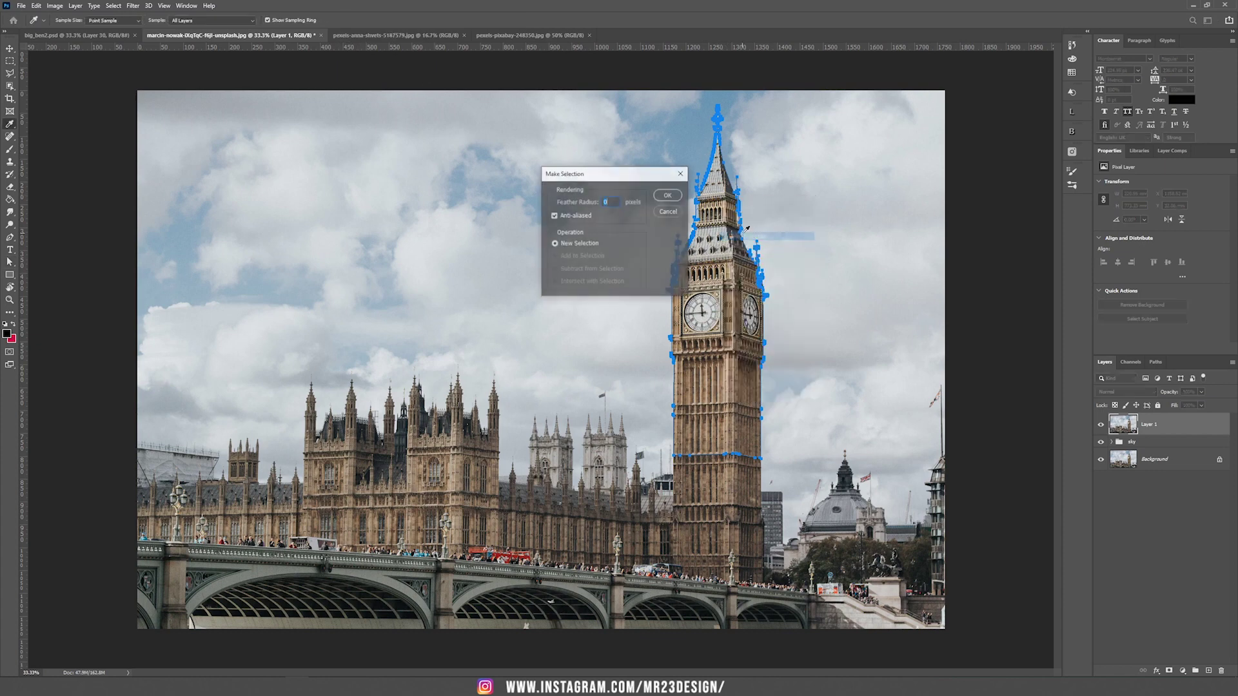
key(Return)
click(1168, 671)
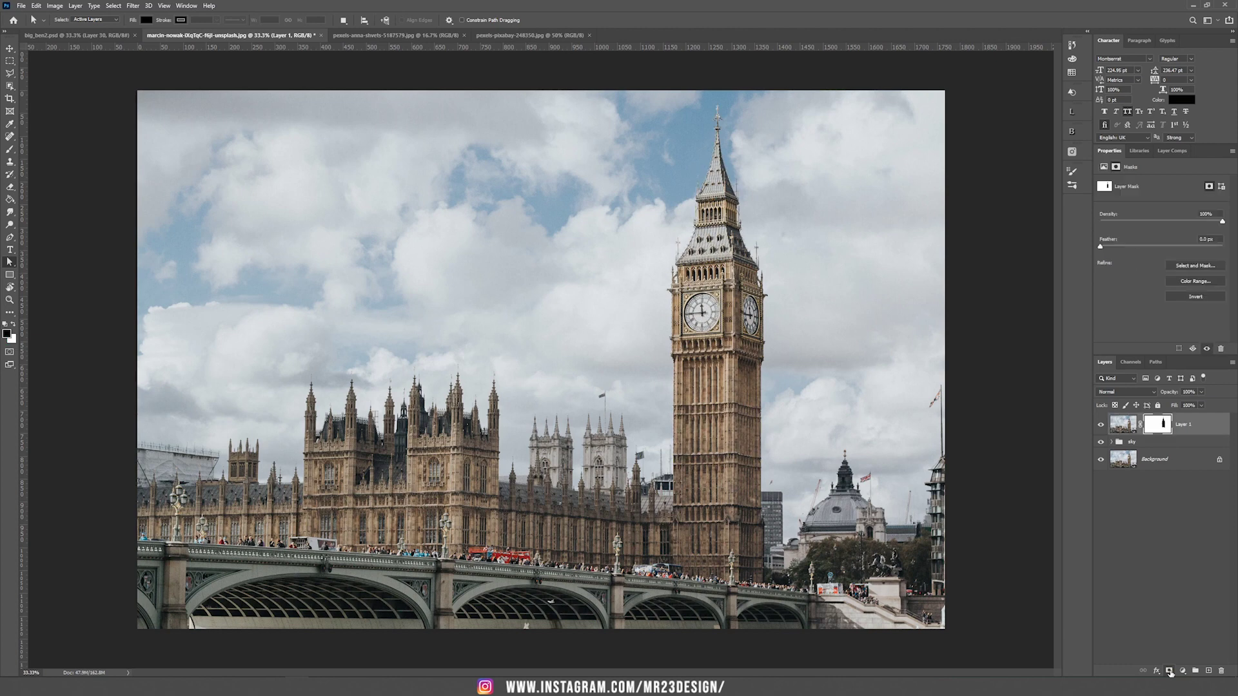
key(ctrl+i)
Step: Move the masked upper tower about 42 mm left and 36 mm up, separating it from its base
key(v)
mouse_move(733, 327)
mouse_down()
mouse_move(657, 296)
mouse_move(612, 319)
mouse_move(797, 316)
mouse_move(723, 335)
mouse_up()
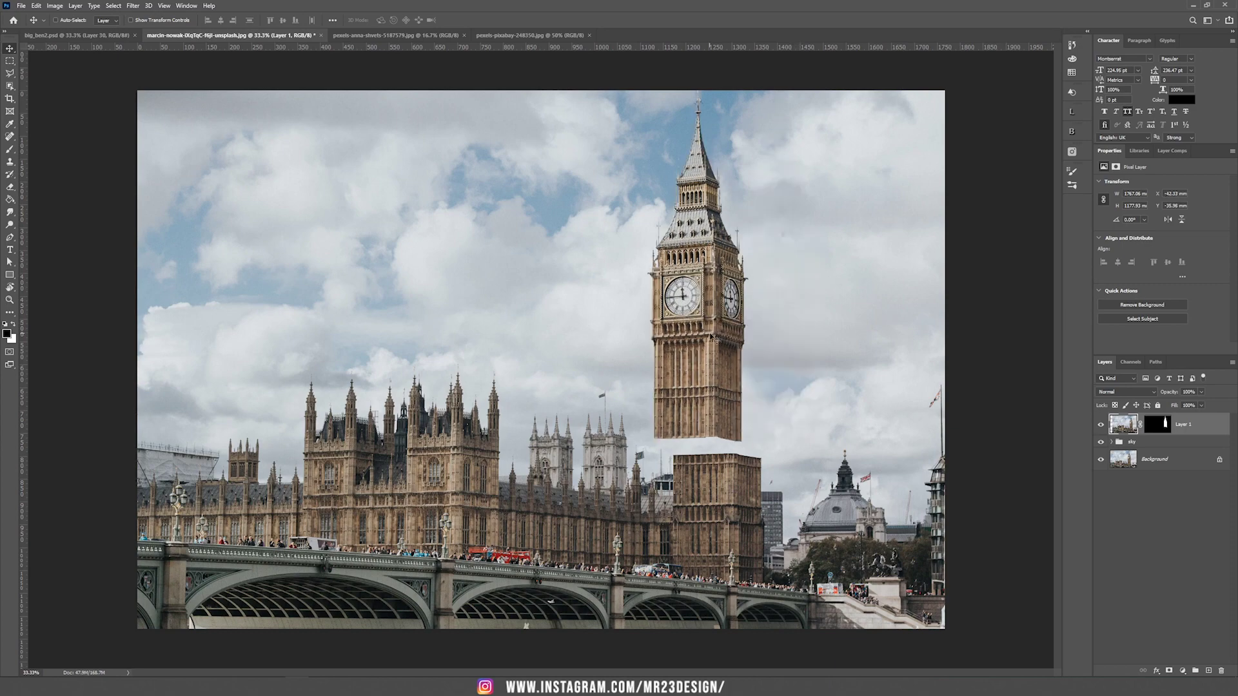
scroll(695, 438, up, 5)
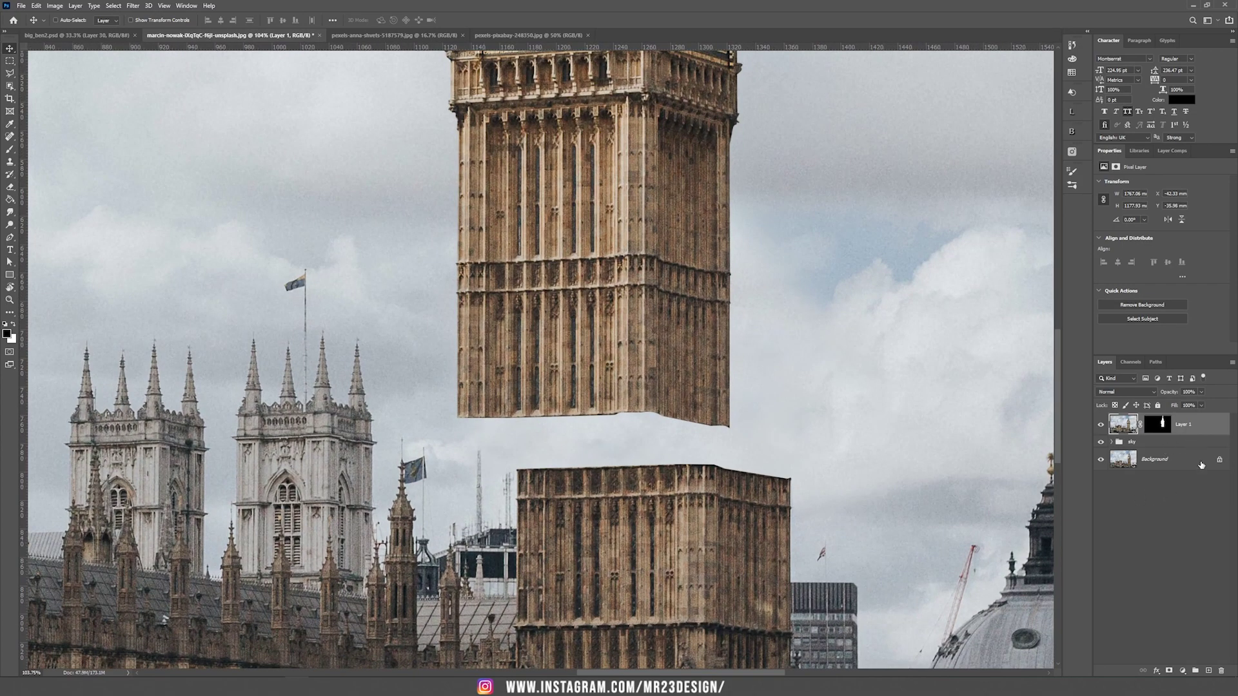
Step: Create a new layer directly below Layer 1 and name it "bottom_part"
ctrl+click(1209, 673)
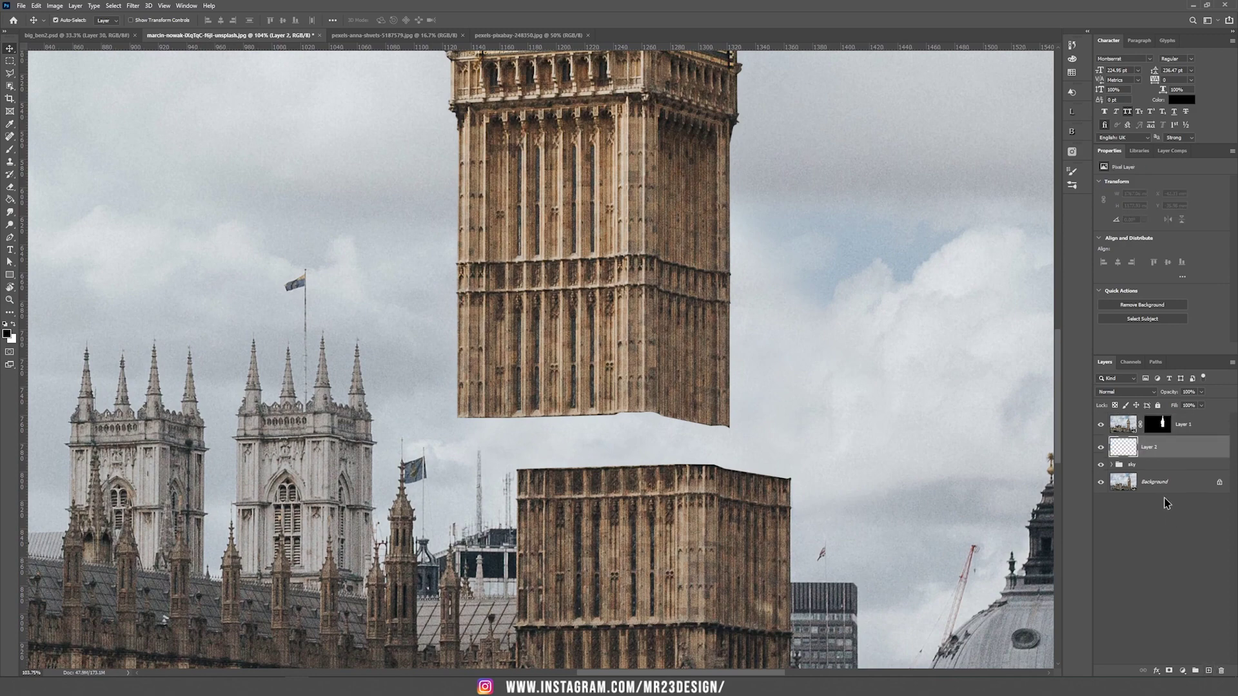
double_click(1157, 449)
text(bottom_part)
key(Return)
Step: Outline the slanted underside of the floating tower with the Polygonal Lasso, overlapping its lower edge
click(9, 74)
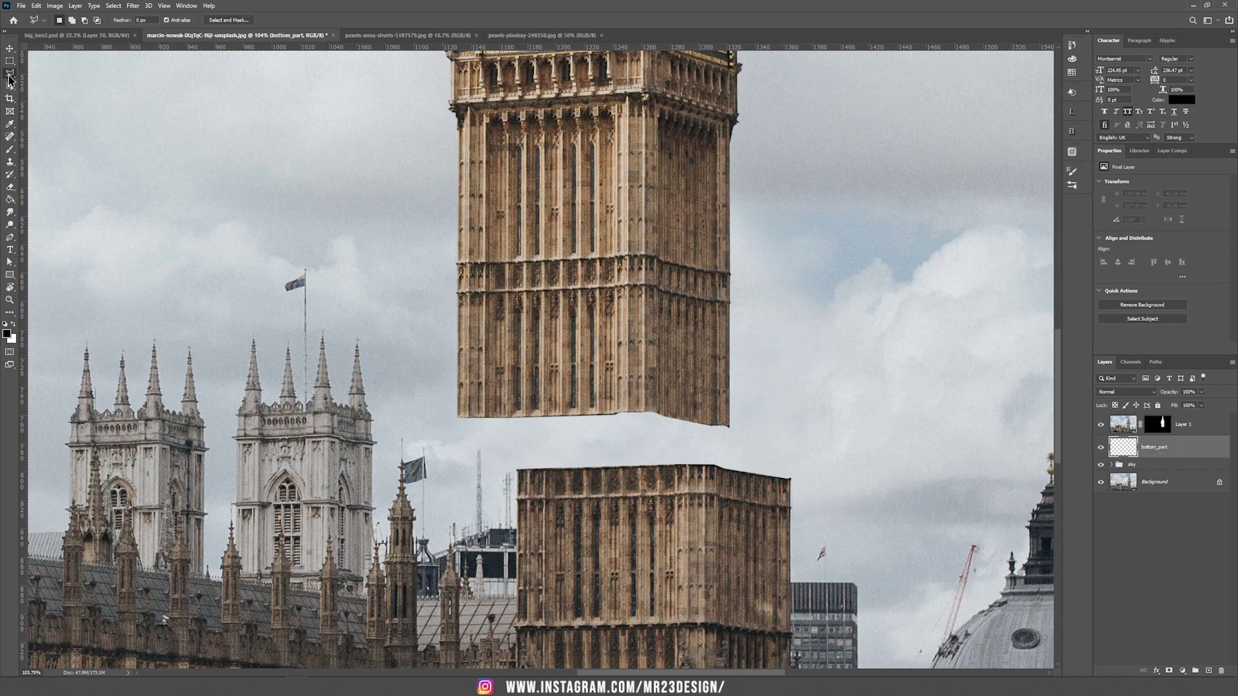
click(457, 419)
click(535, 435)
click(729, 426)
click(655, 401)
double_click(459, 409)
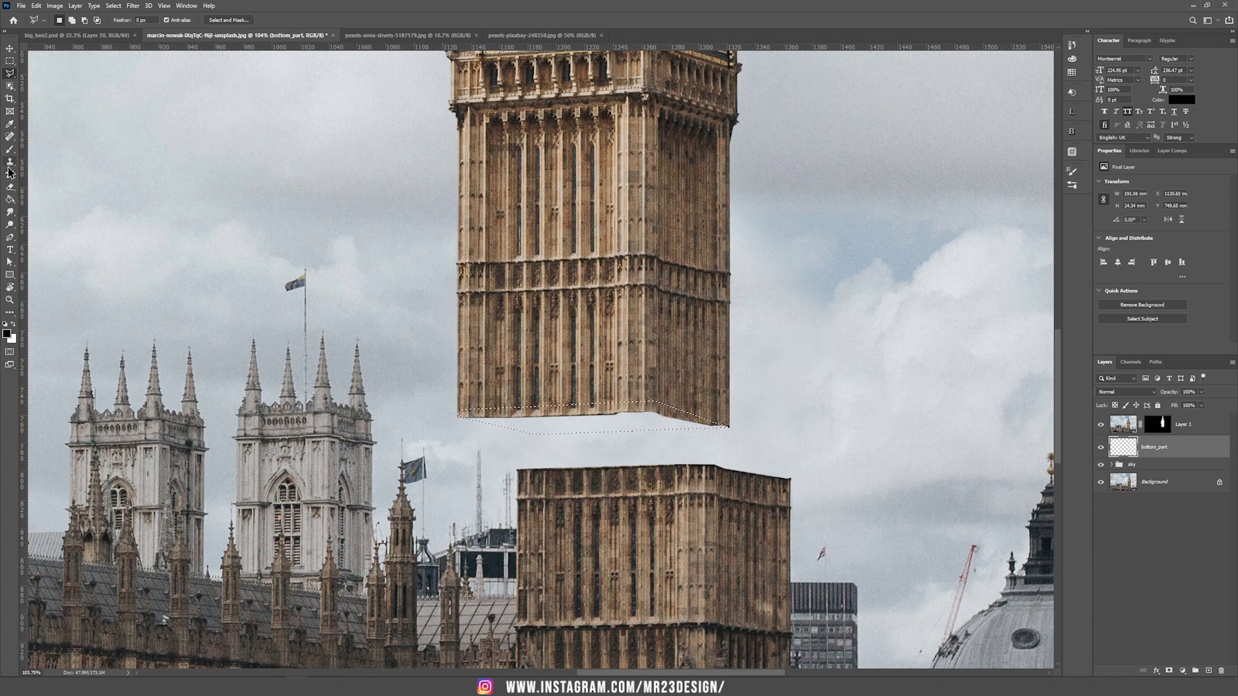
Step: Fill the underside selection on bottom_part with a dark brown sampled from the tower, and clear the selection
click(10, 199)
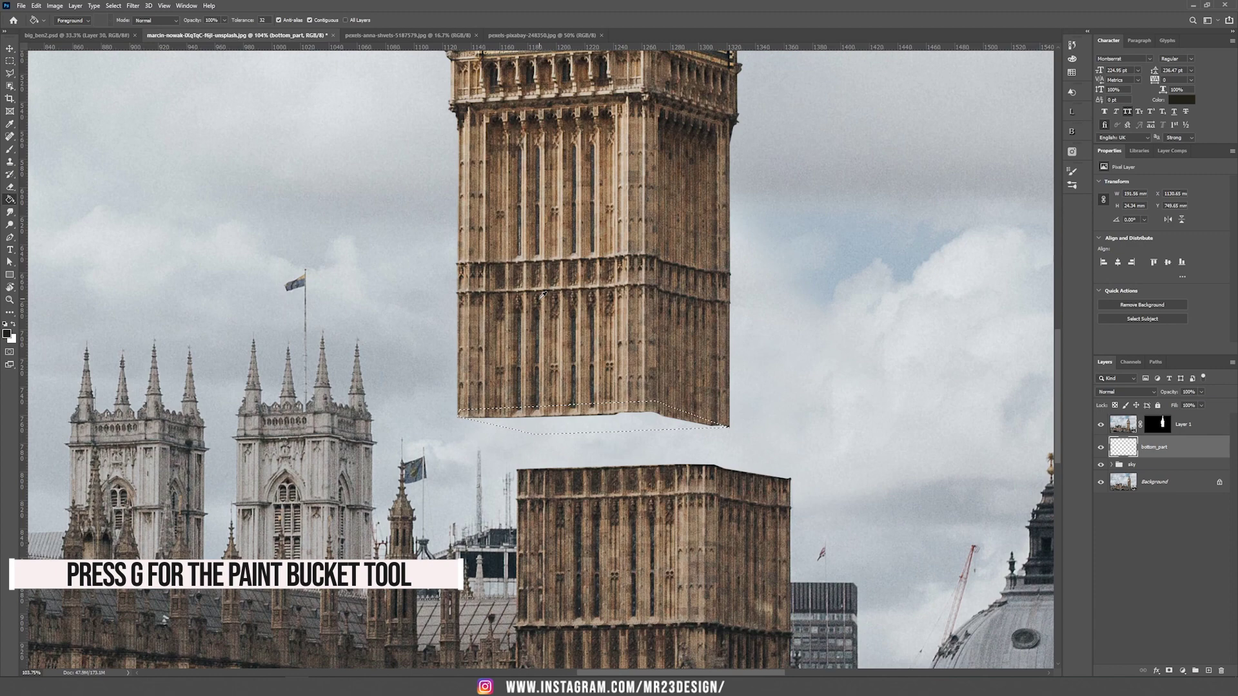
click(579, 311)
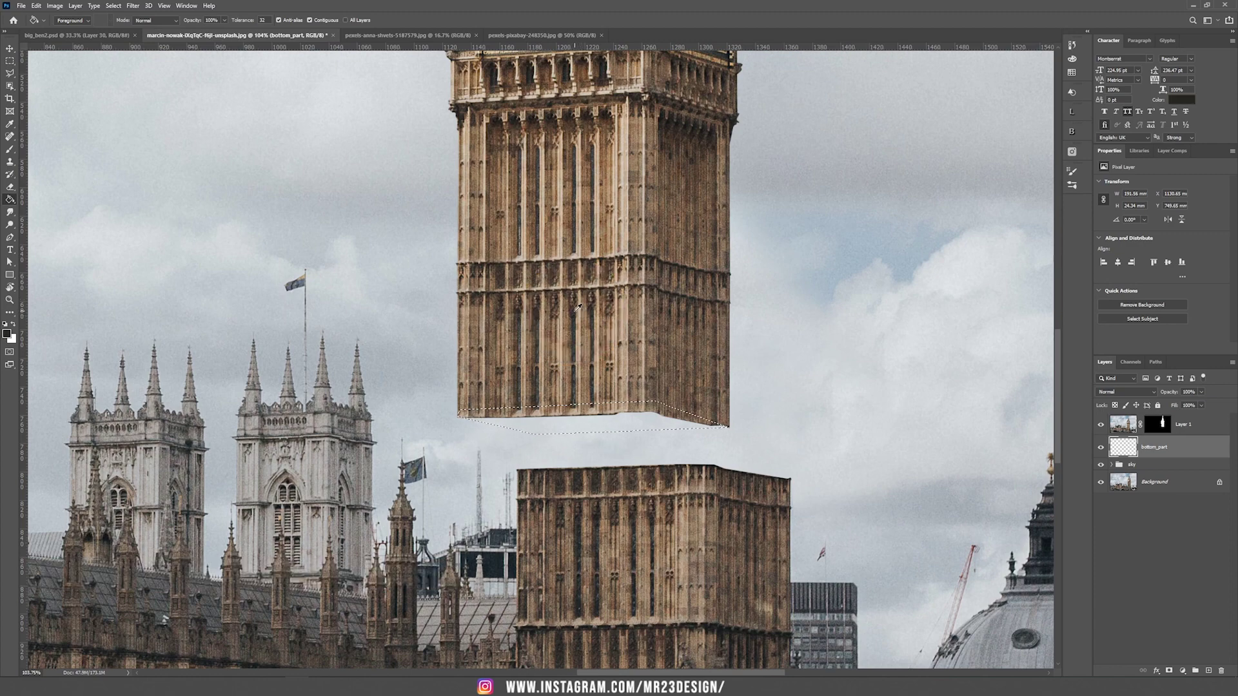
click(564, 410)
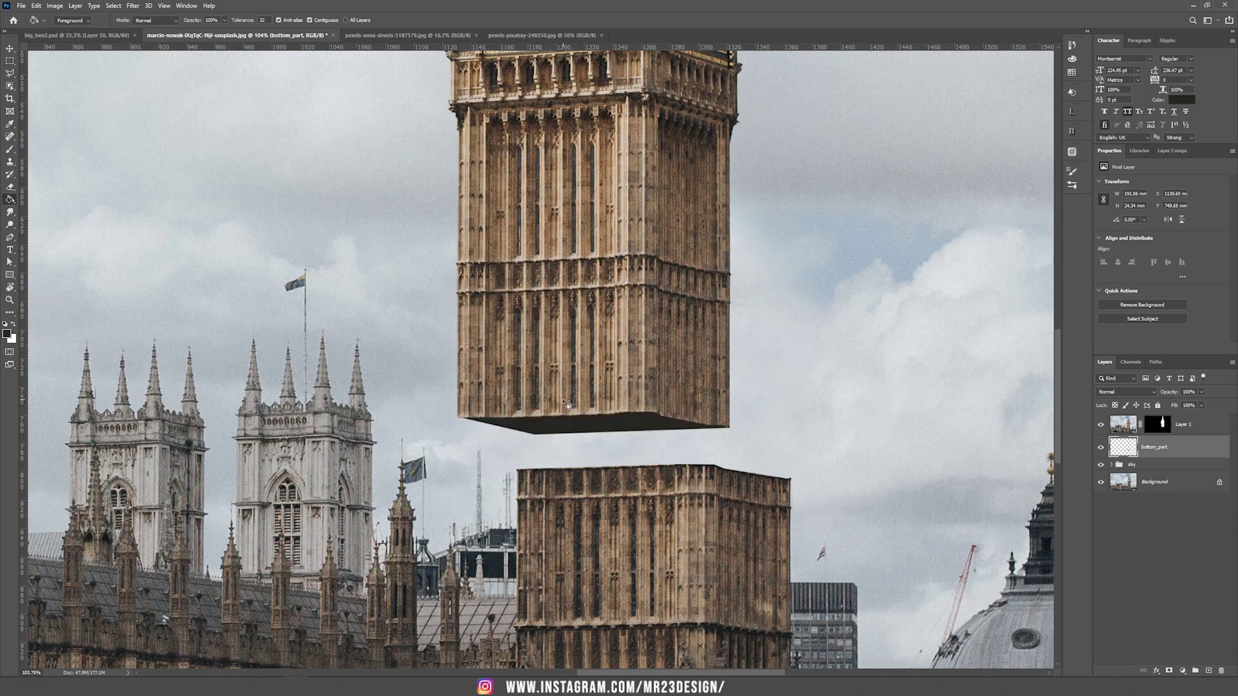
key(ctrl+0)
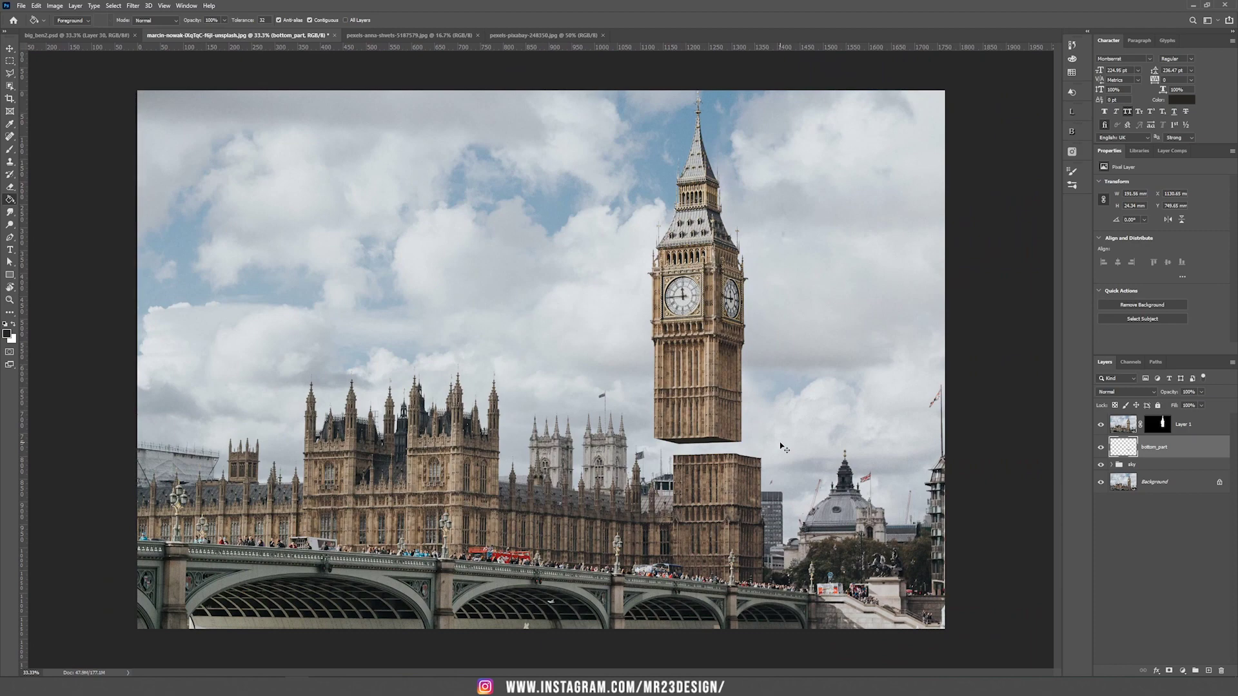
Step: Lasso the front face's lowest section, below the horizontal band, on Layer 1 and paste a copy as a new layer
key(ctrl+plus)
key(ctrl+plus)
key(ctrl+plus)
drag(906, 456, 516, 365)
drag(688, 373, 619, 396)
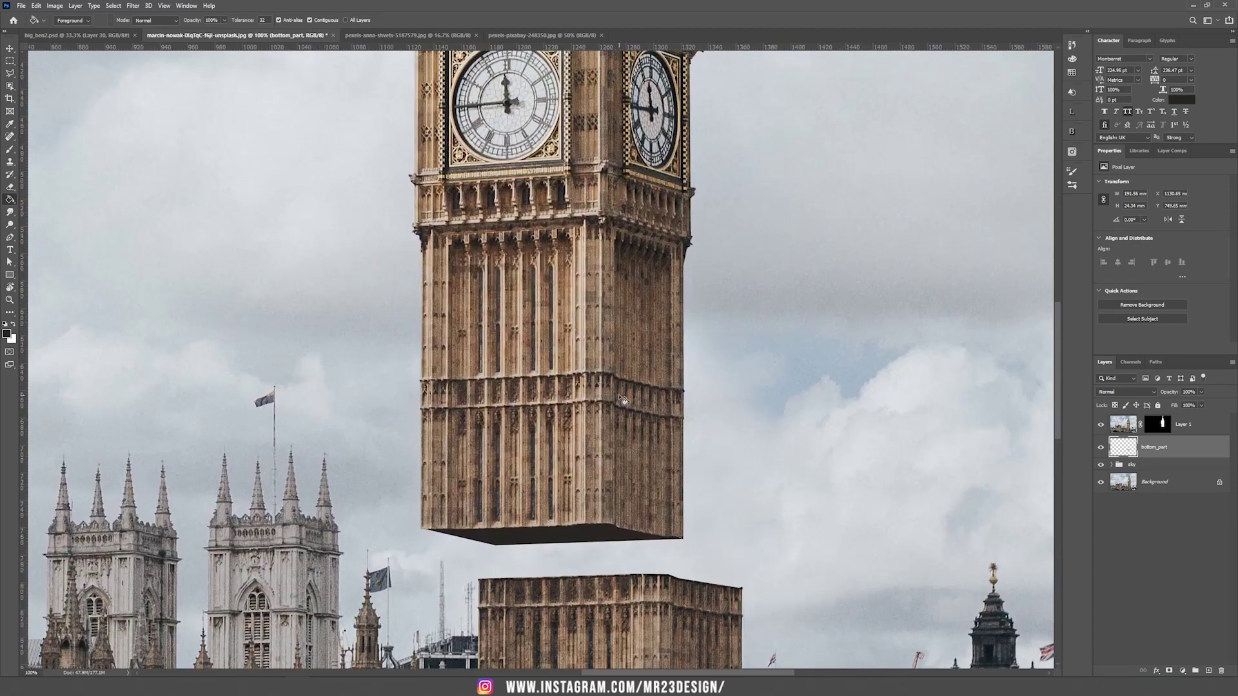
key(v)
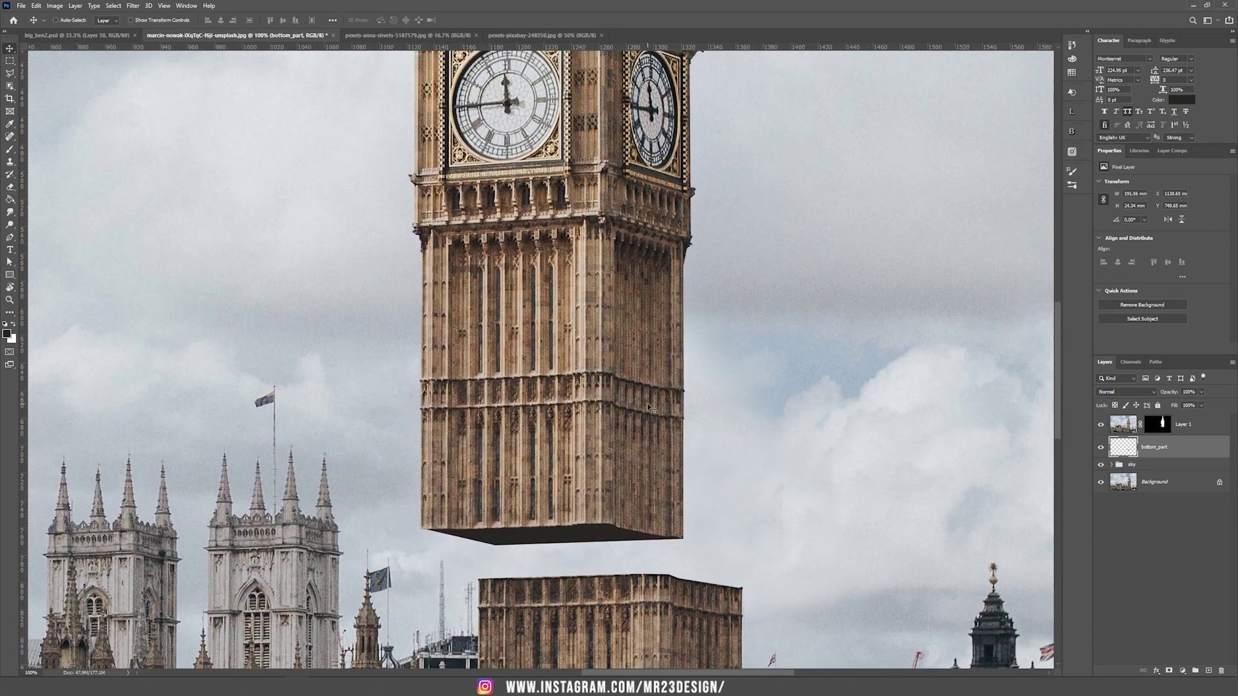
click(1119, 431)
key(m)
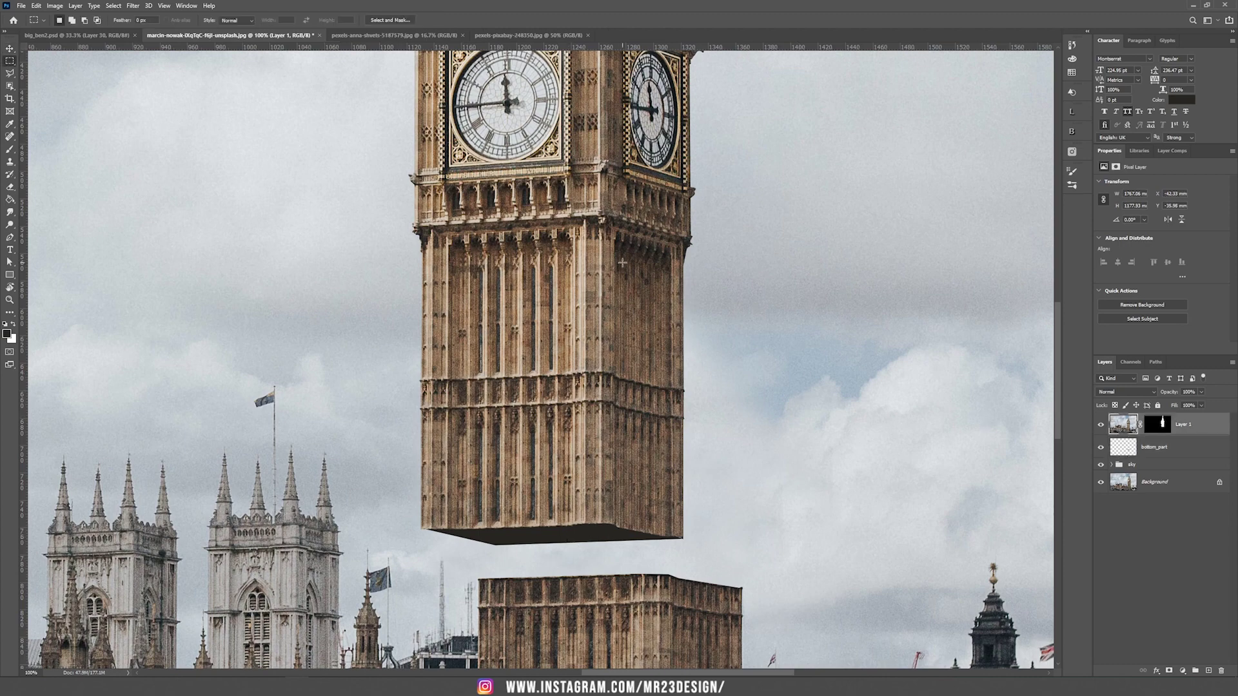
drag(10, 73, 35, 75)
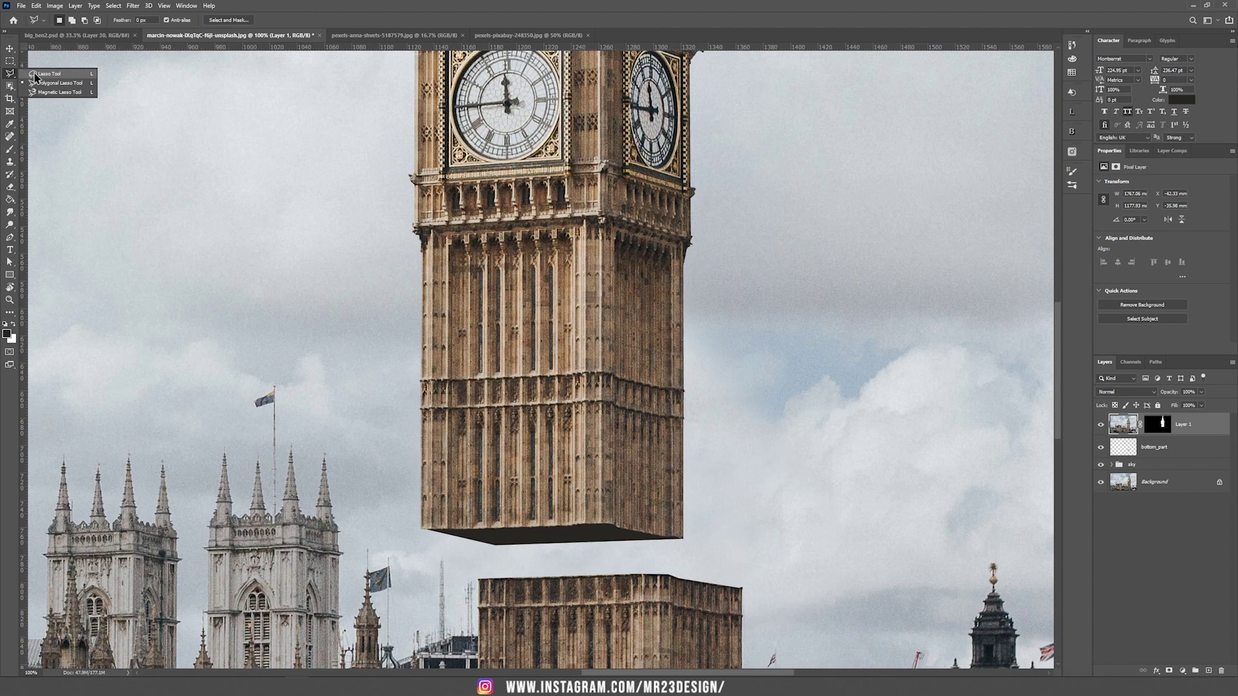
click(36, 75)
mouse_move(424, 412)
mouse_down()
mouse_move(606, 406)
mouse_move(567, 531)
mouse_move(423, 410)
mouse_up()
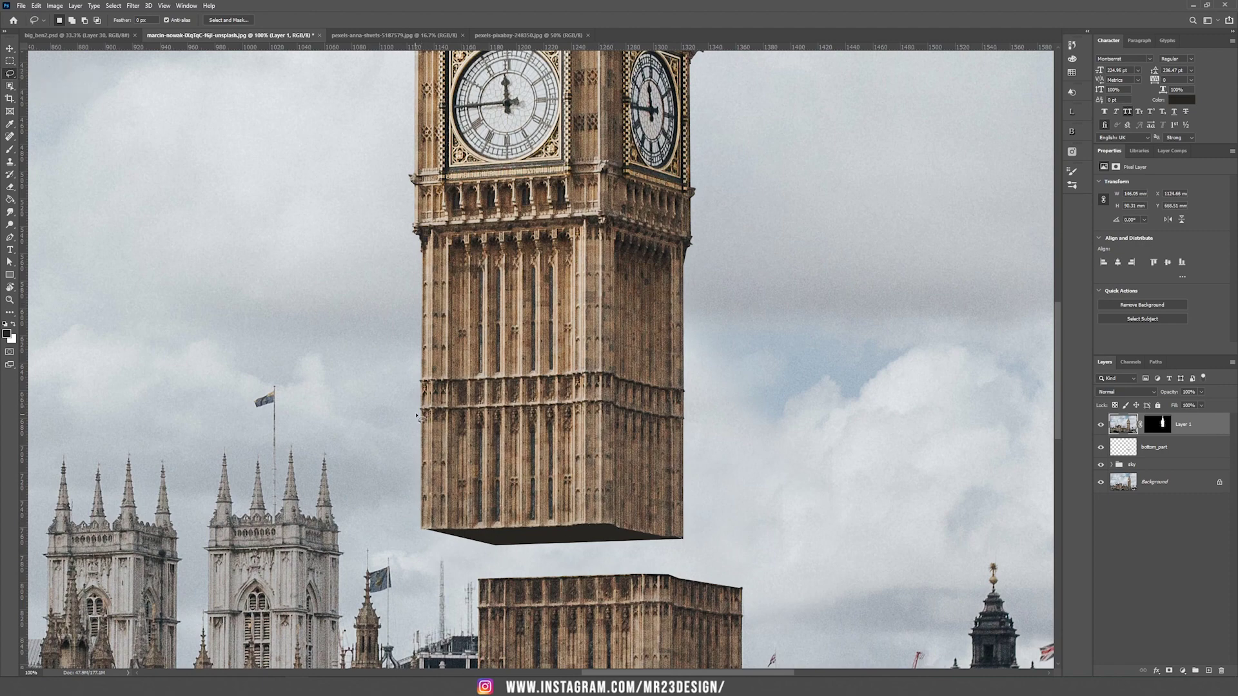
key(ctrl+c)
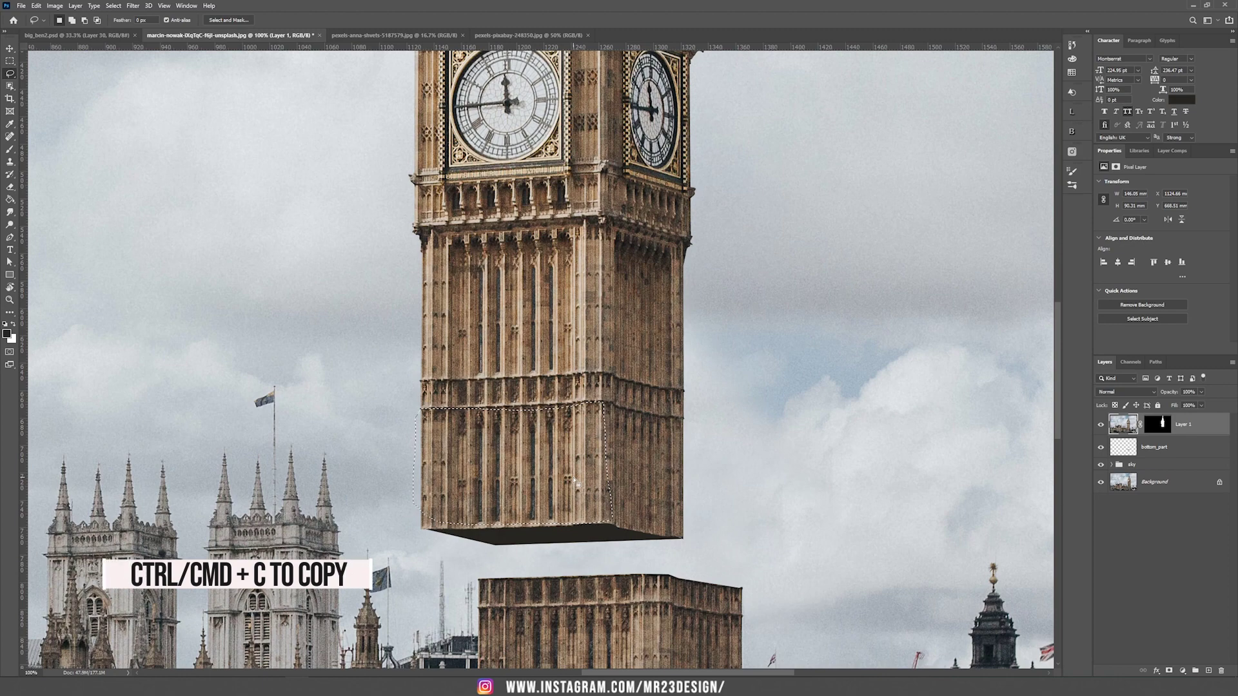
key(ctrl+v)
Step: Place the pasted layer below Layer 1, clip it to bottom_part, and move the texture over the tower's underside
key(v)
mouse_move(514, 470)
mouse_down()
mouse_move(522, 492)
mouse_move(529, 474)
mouse_up()
drag(1168, 431, 1169, 460)
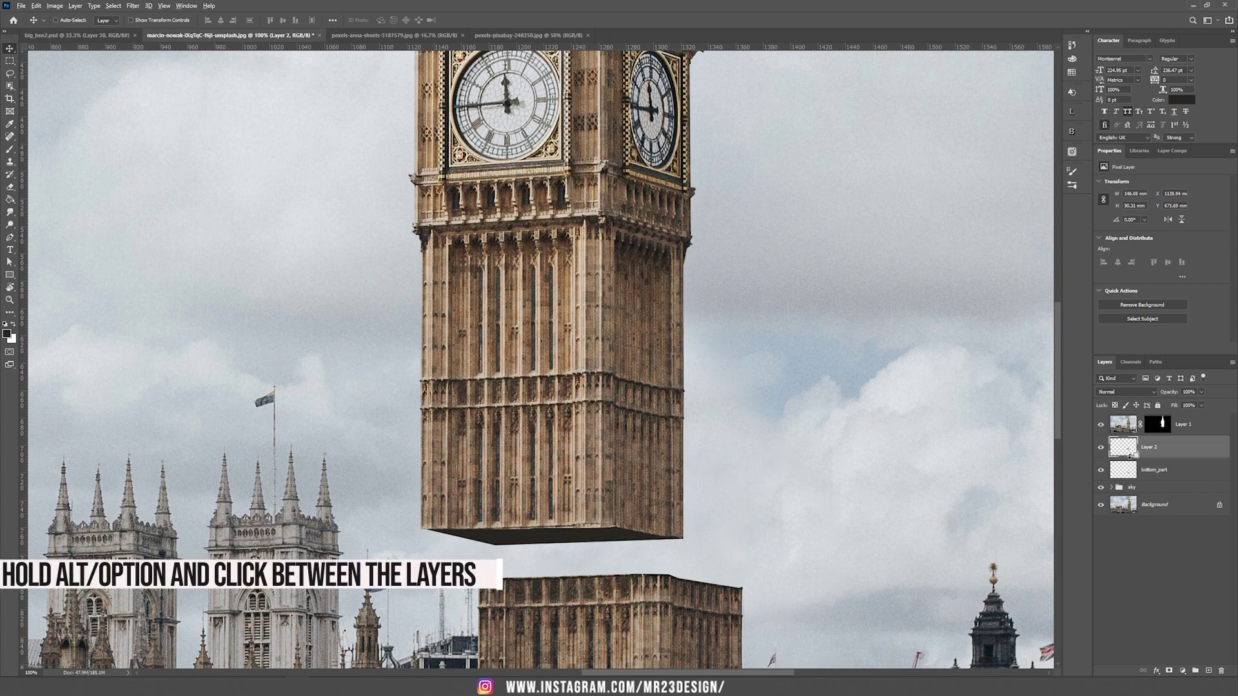
alt+click(1130, 456)
drag(652, 464, 628, 482)
Step: Stretch and distort the clipped texture's corners so its lines run in perspective across the whole underside
key(ctrl+t)
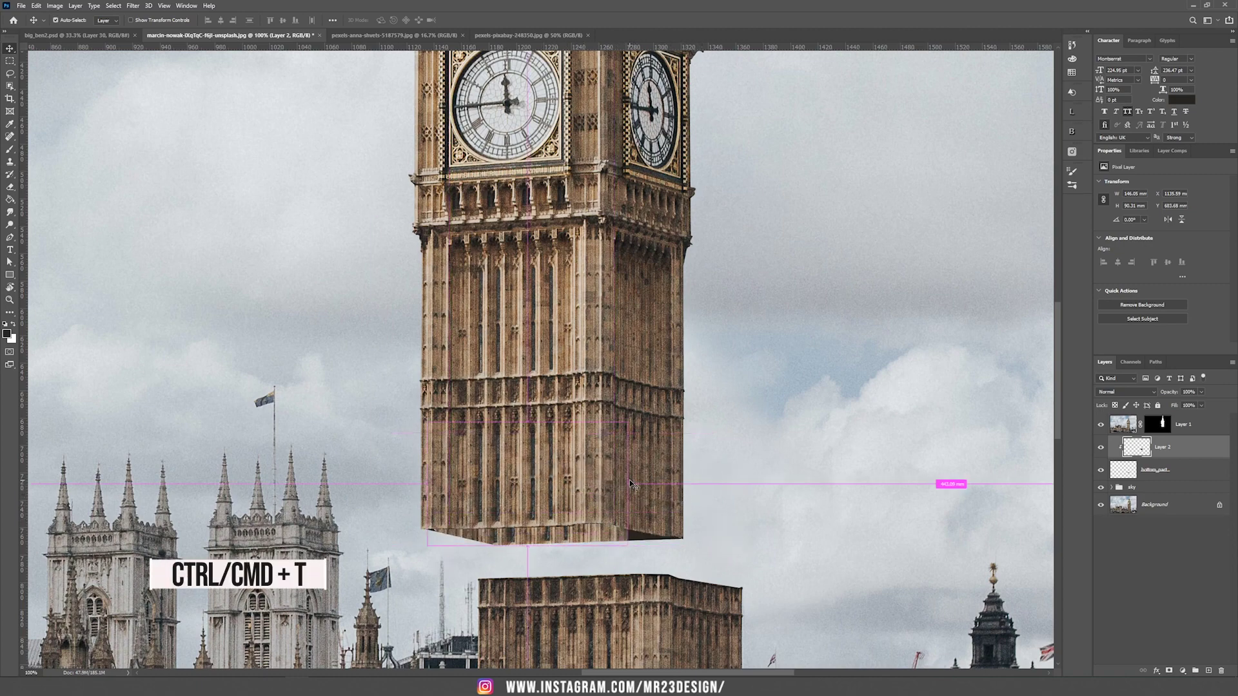
key(ctrl+t)
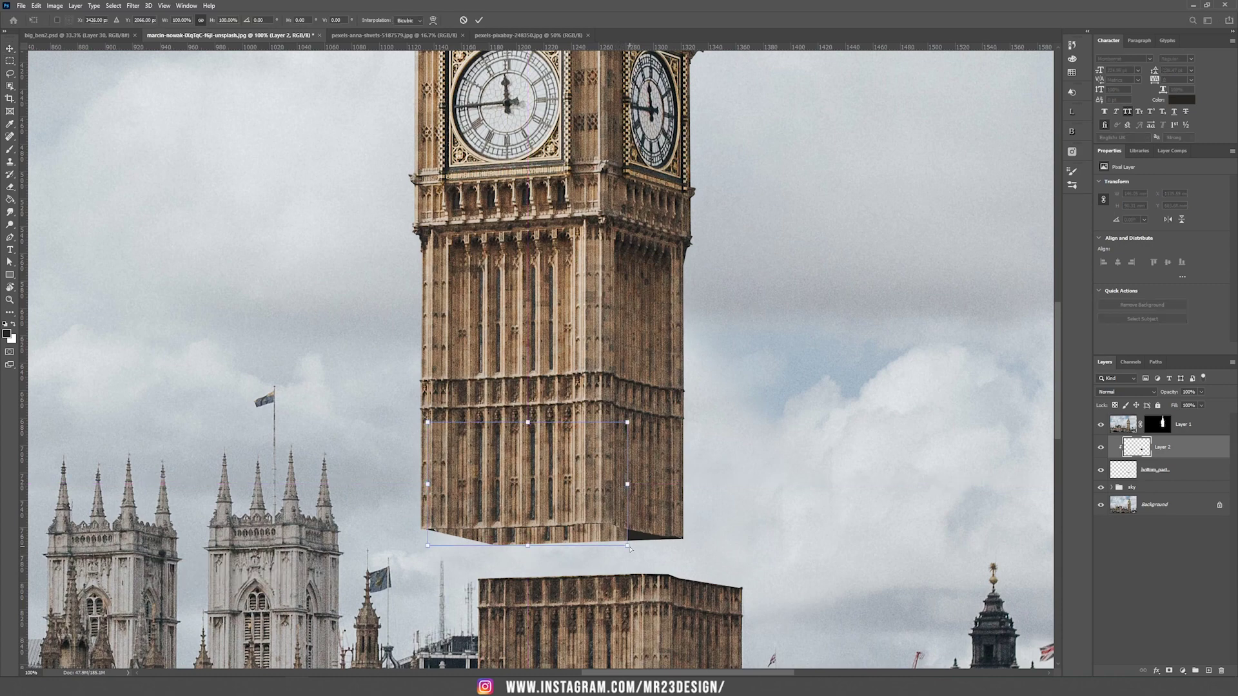
drag(626, 548, 701, 548)
drag(424, 427, 330, 429)
drag(702, 546, 763, 537)
drag(428, 546, 415, 581)
drag(628, 422, 580, 423)
mouse_move(763, 537)
mouse_down()
mouse_move(665, 554)
mouse_move(769, 543)
mouse_up()
drag(335, 423, 145, 470)
drag(769, 542, 889, 526)
drag(415, 582, 612, 582)
drag(881, 523, 884, 514)
key(Return)
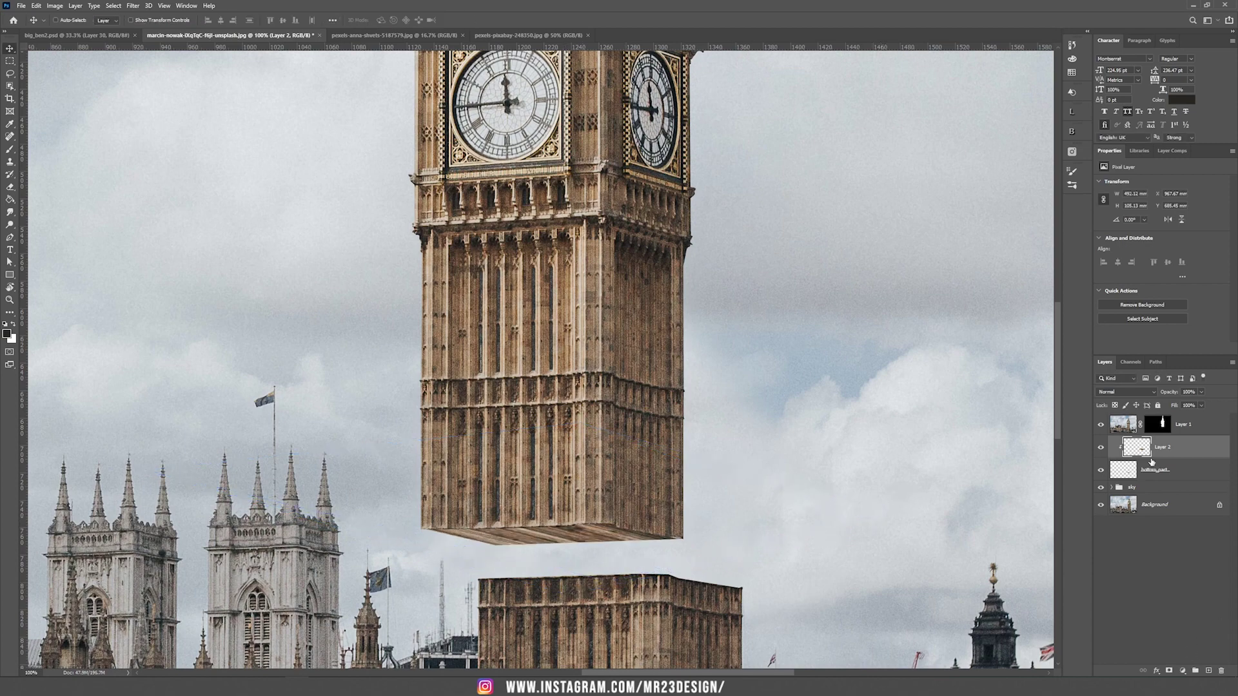
Step: Add a Soft Light layer filled with 50% gray above Layer 2 and clip it to the layers below
click(77, 7)
mouse_move(97, 16)
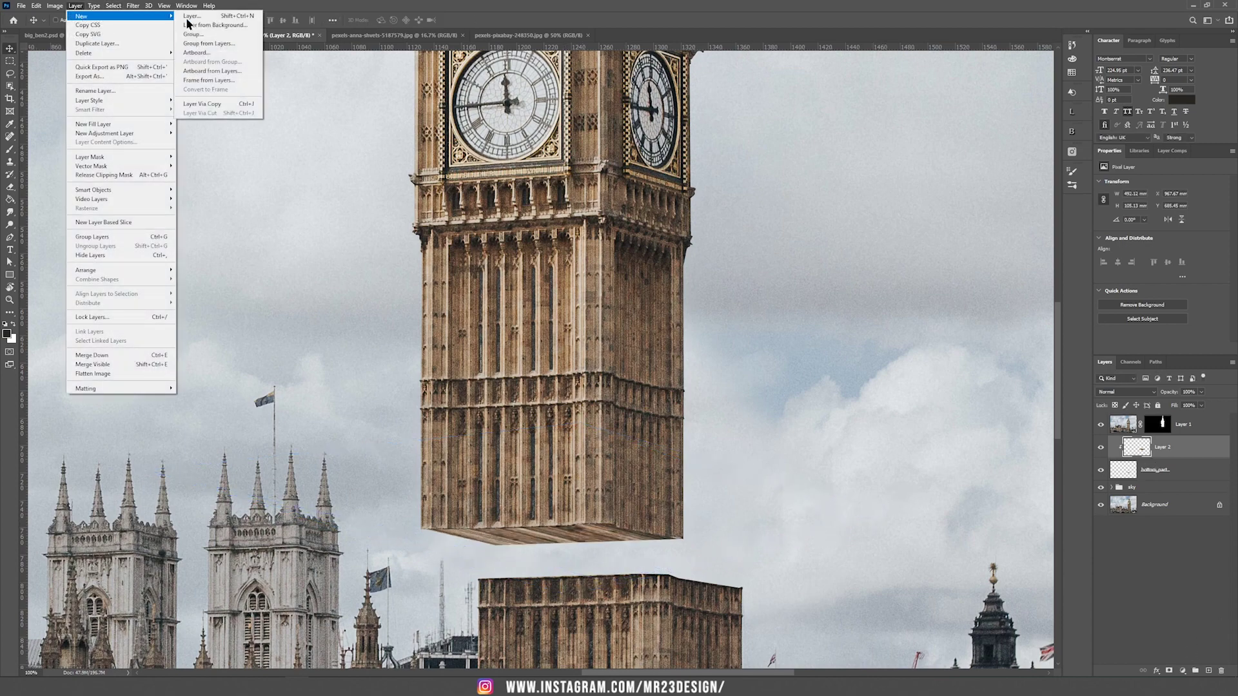
click(193, 17)
click(581, 249)
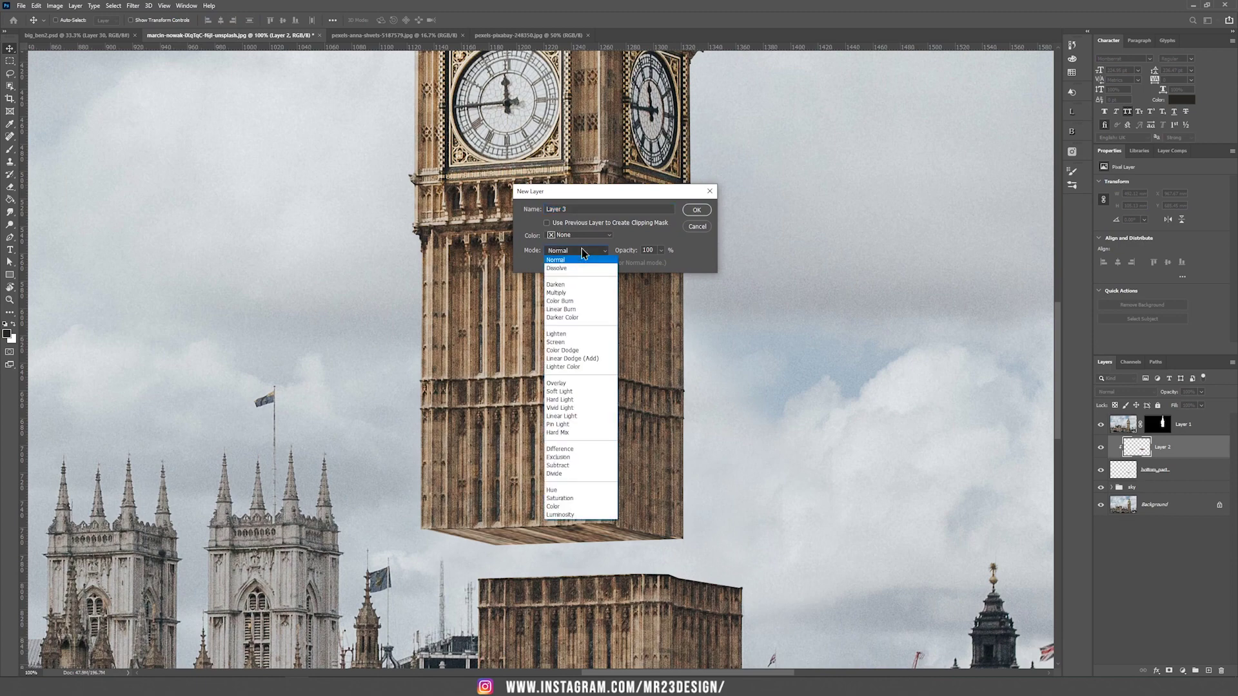
click(580, 394)
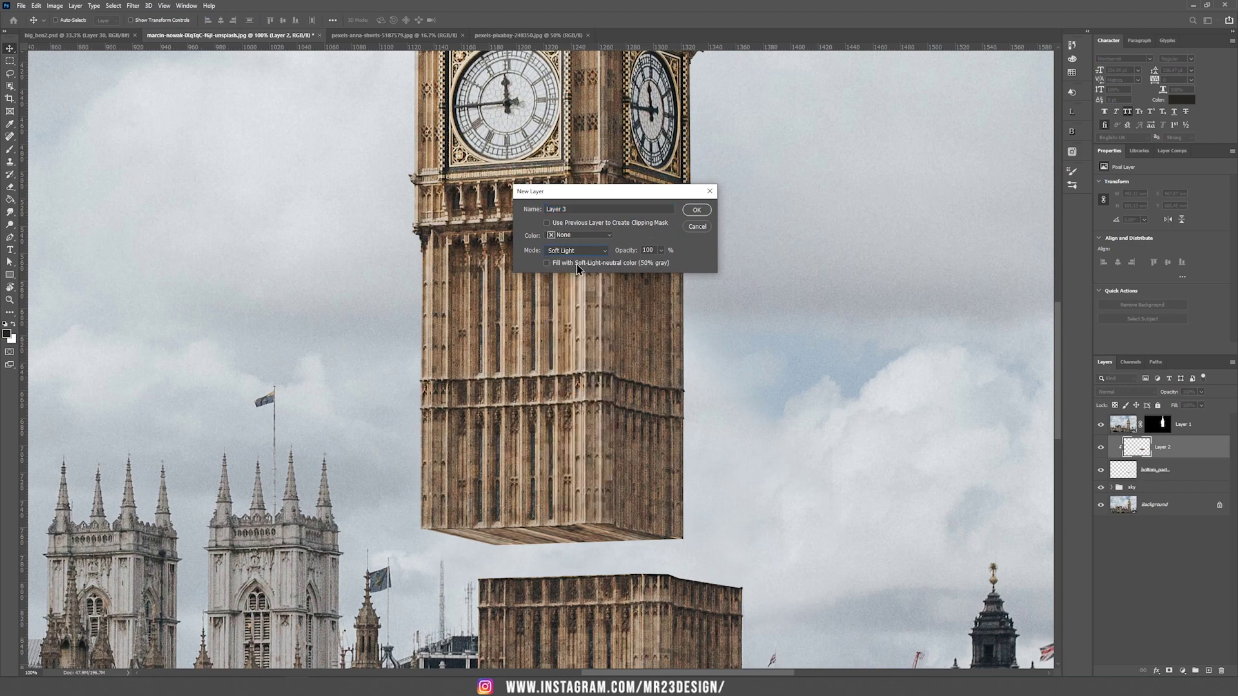
click(696, 210)
alt+click(1142, 456)
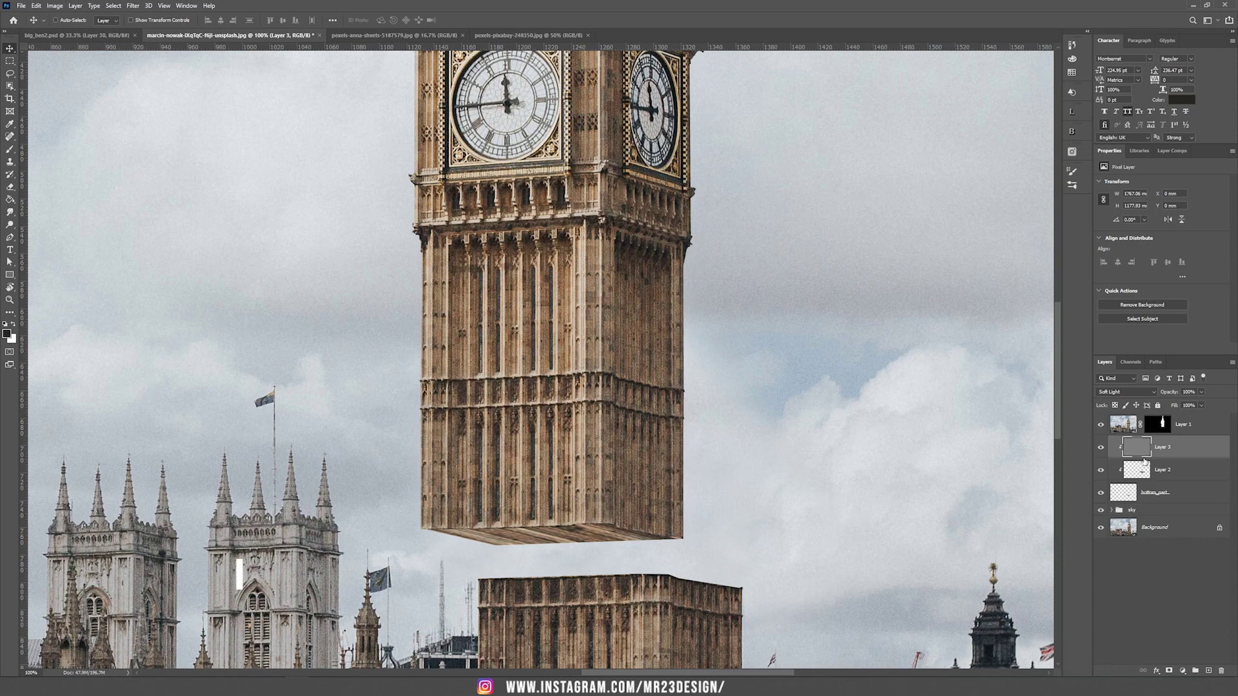
Step: Paint black over the tower's underside on Layer 3 with the Brush tool to shade the texture
key(d)
key(b)
right_click(616, 301)
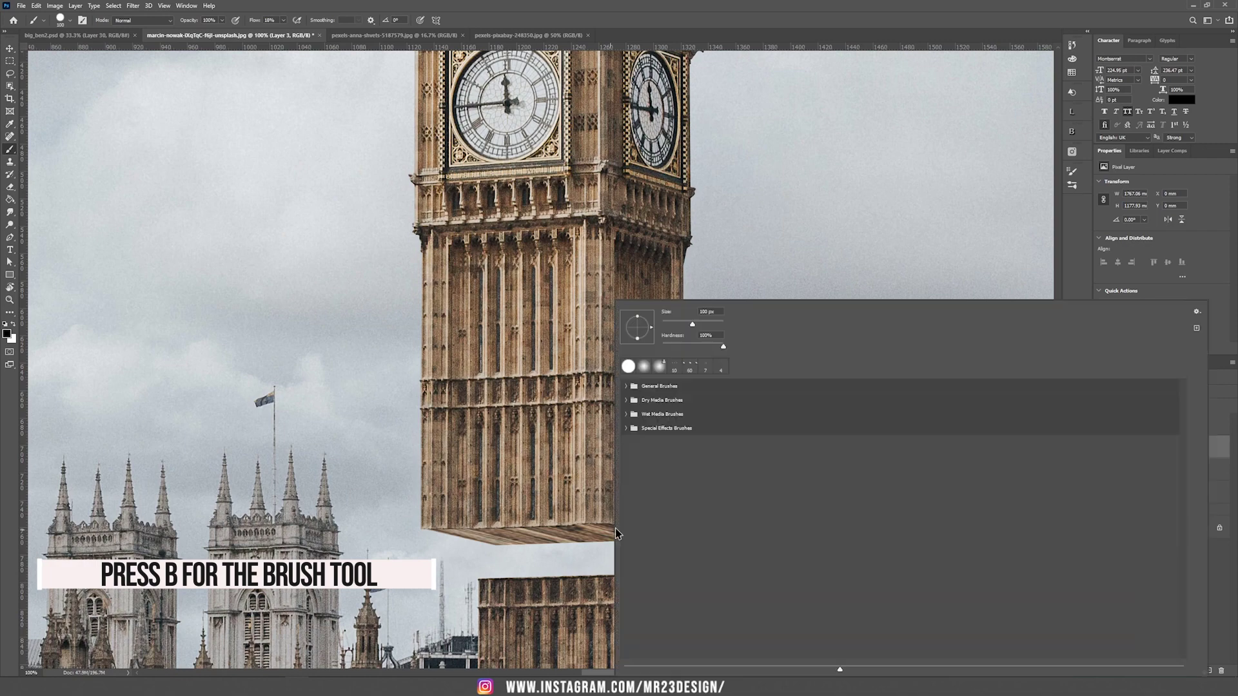
click(494, 494)
mouse_move(440, 538)
mouse_down()
mouse_move(557, 564)
mouse_move(599, 557)
mouse_up()
key(v)
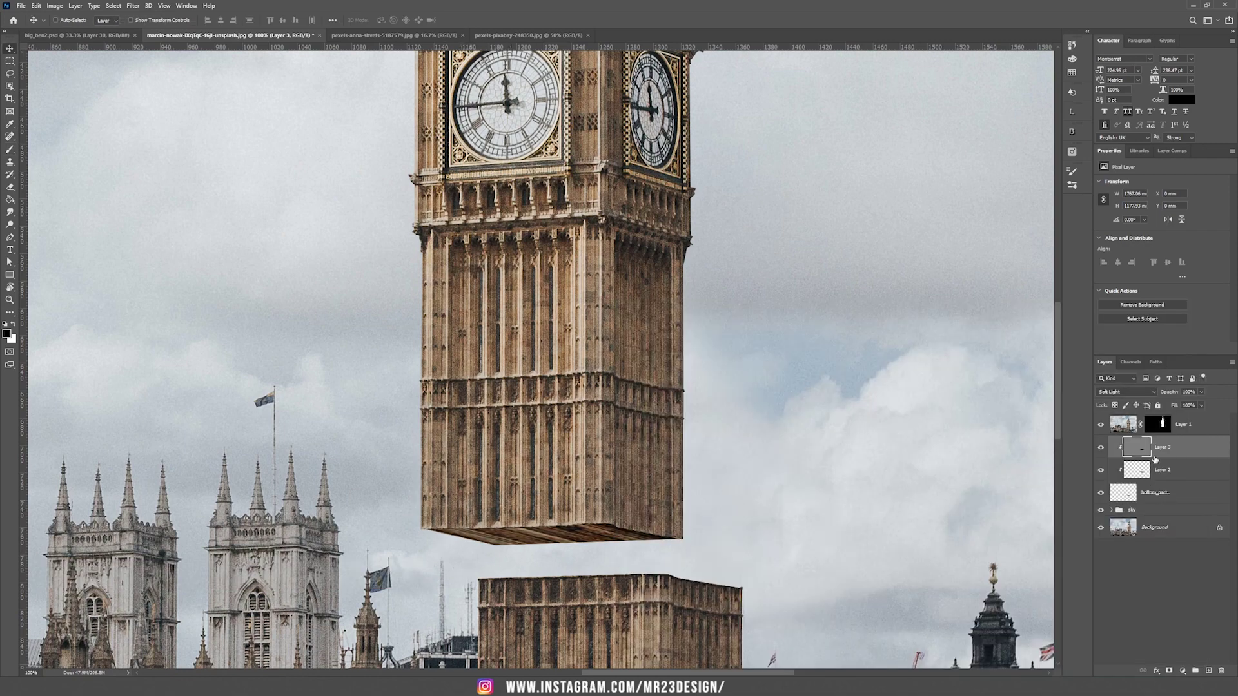
Step: Set the opacity of Layer 2 to 70%
click(1166, 472)
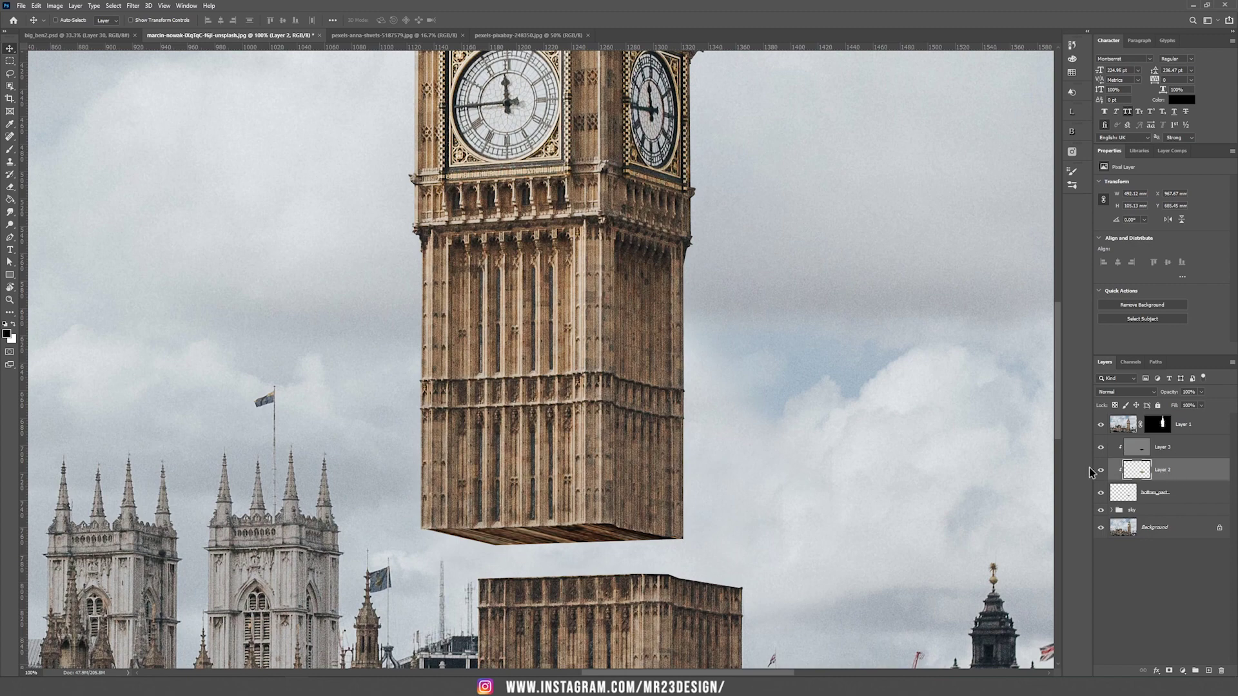
key(7)
scroll(767, 433, down, 3)
scroll(767, 434, down, 1)
Step: Try moving the upper tower together with its underside layers up and to the left, and undo the move
key(ctrl)
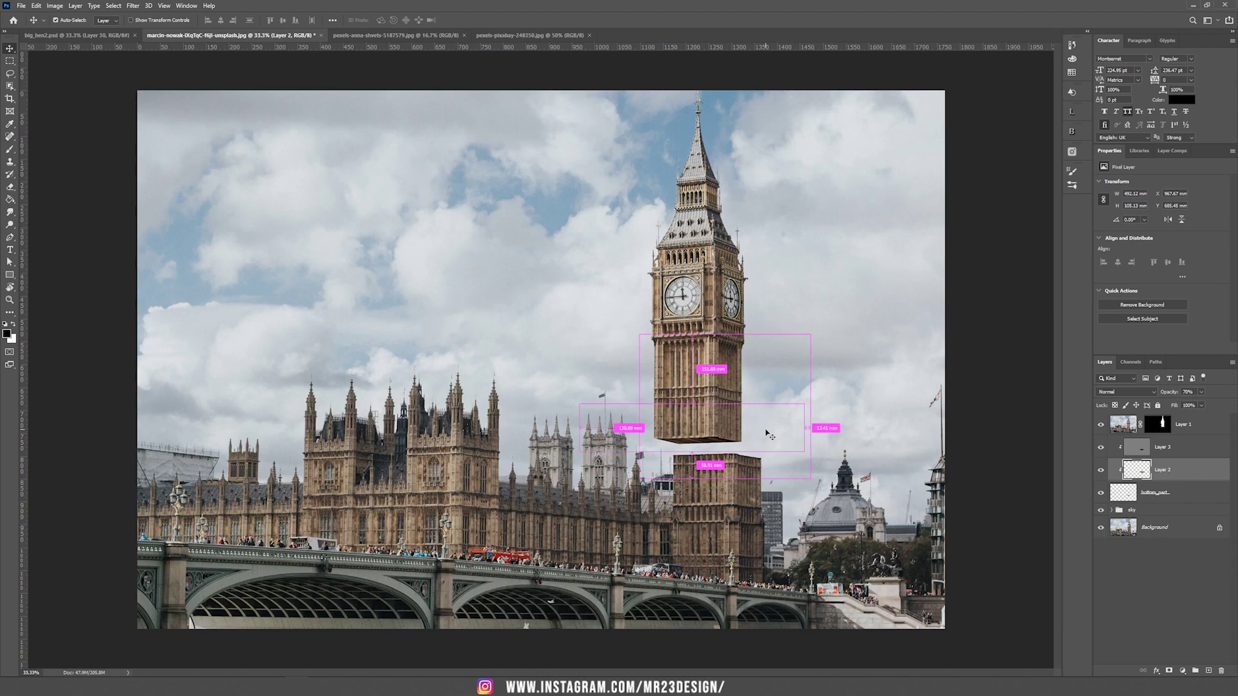
drag(725, 363, 674, 344)
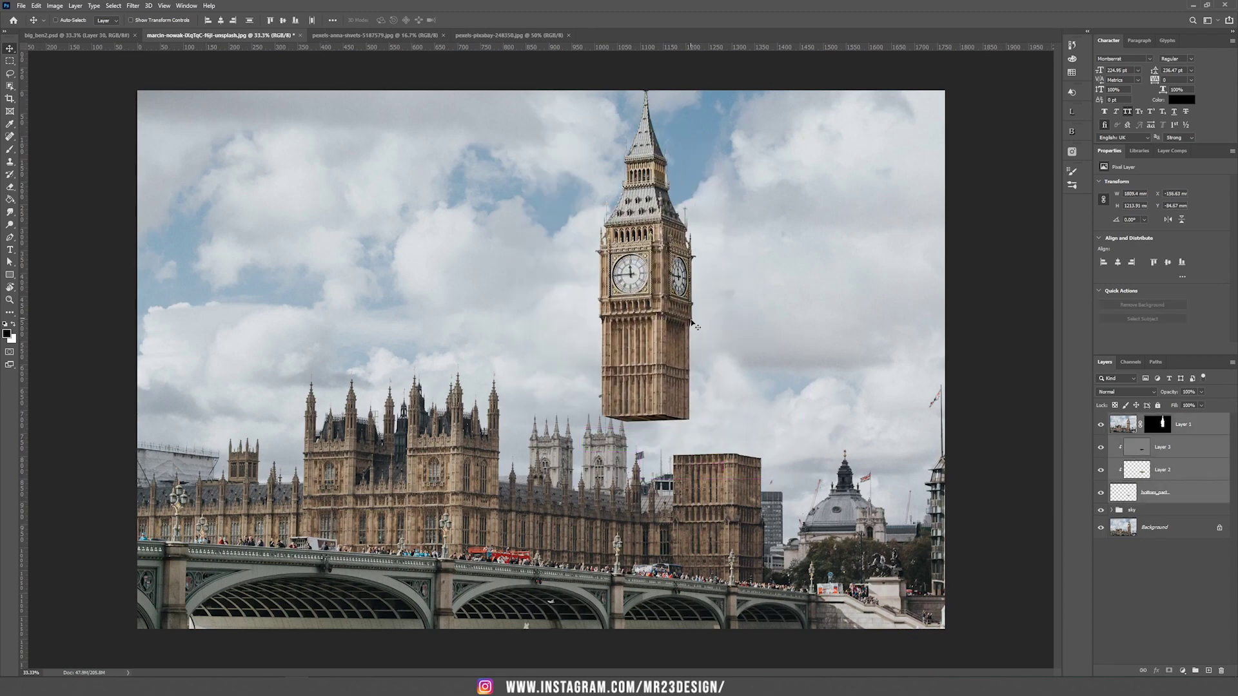
key(ctrl+z)
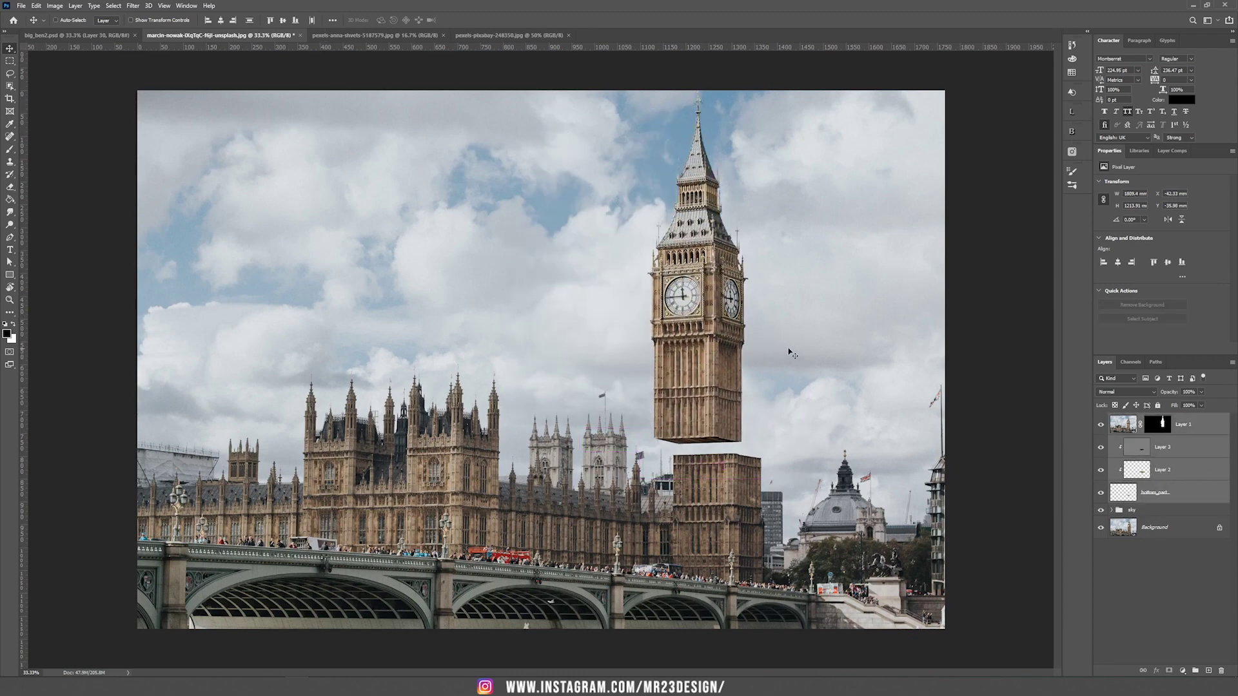
Step: Group Layer 1, Layer 3, Layer 2 and bottom_part, and name the group "big ben"
click(1196, 672)
double_click(1136, 419)
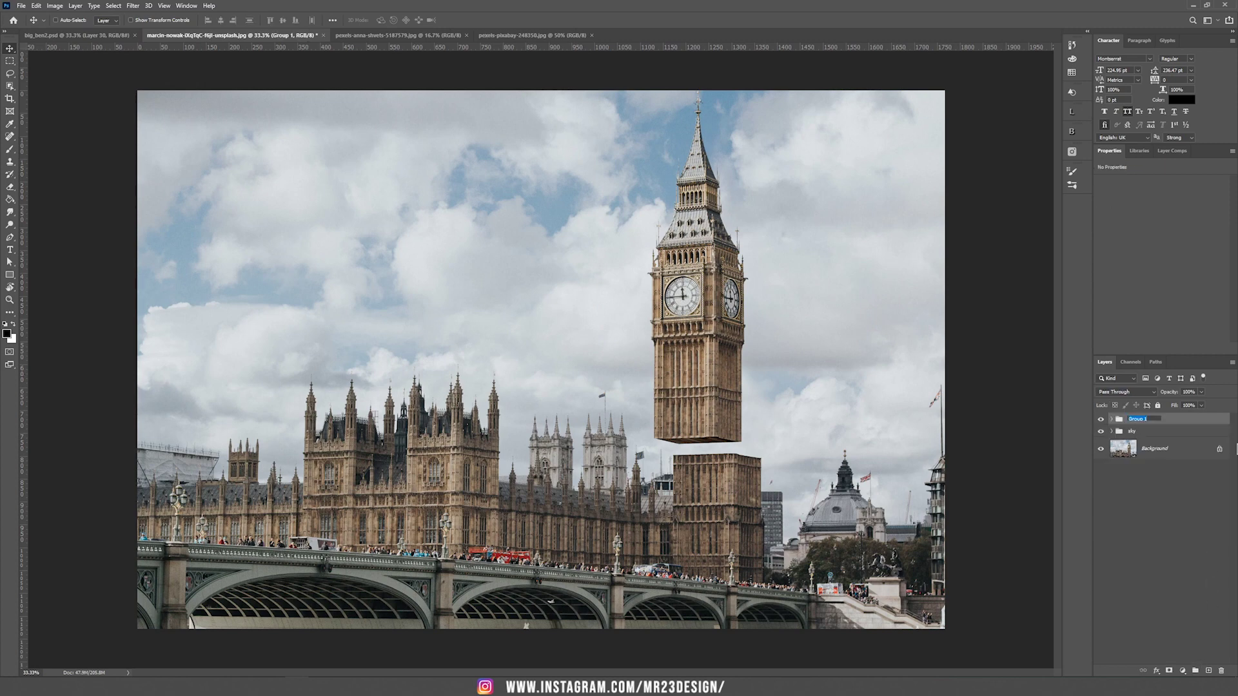
mouse_move(769, 268)
mouse_down()
mouse_move(794, 254)
mouse_move(810, 268)
mouse_move(791, 277)
mouse_up()
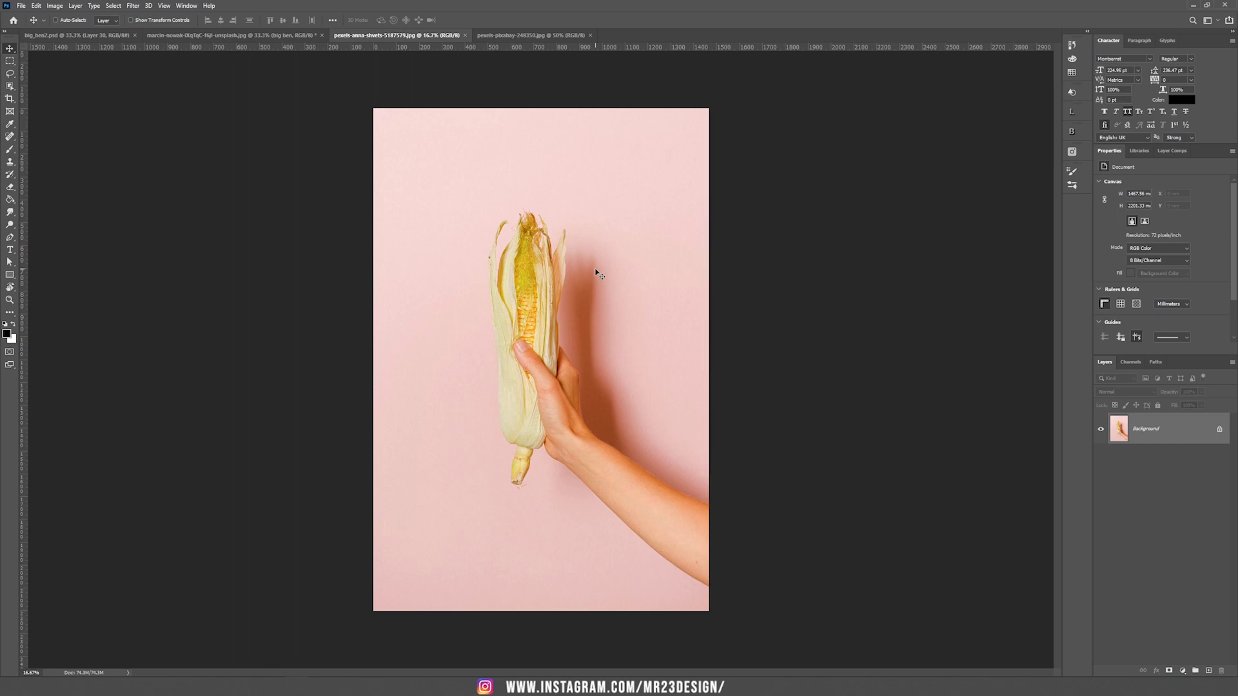
Step: Start a Pen tool path at the photo's edge and trace the forearm's lower edge up to the thumb
scroll(590, 443, up, 5)
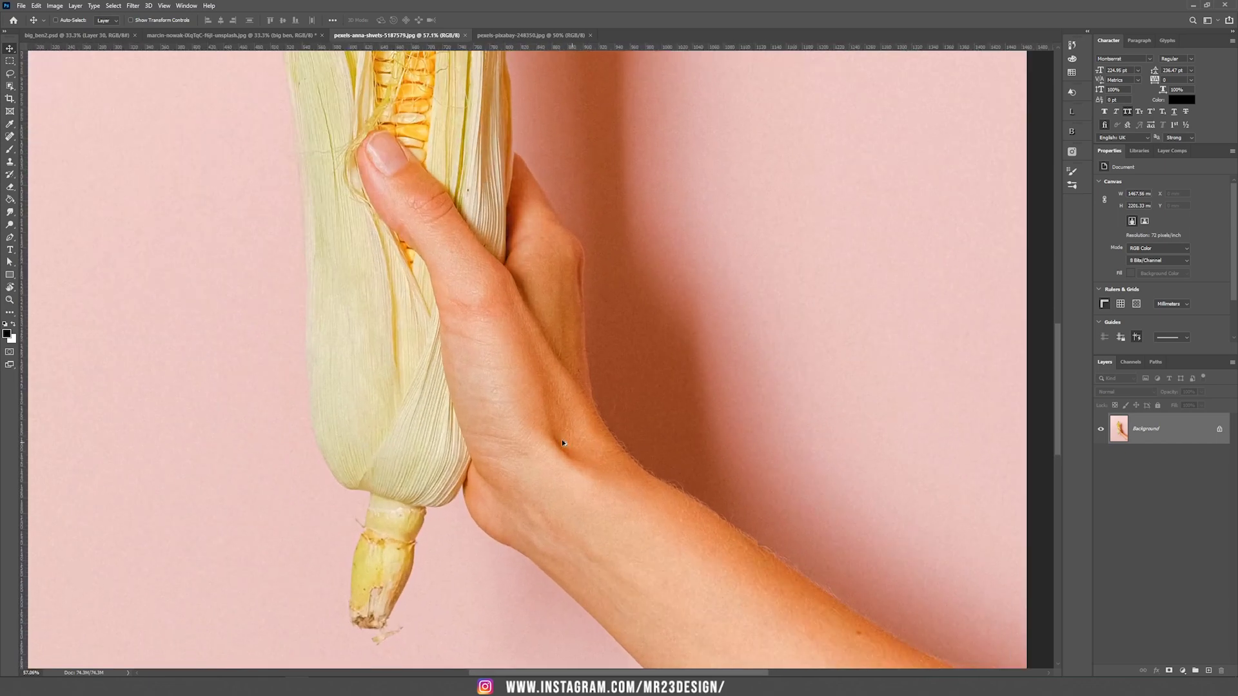
key(p)
drag(759, 635, 497, 204)
click(775, 549)
drag(485, 334, 427, 277)
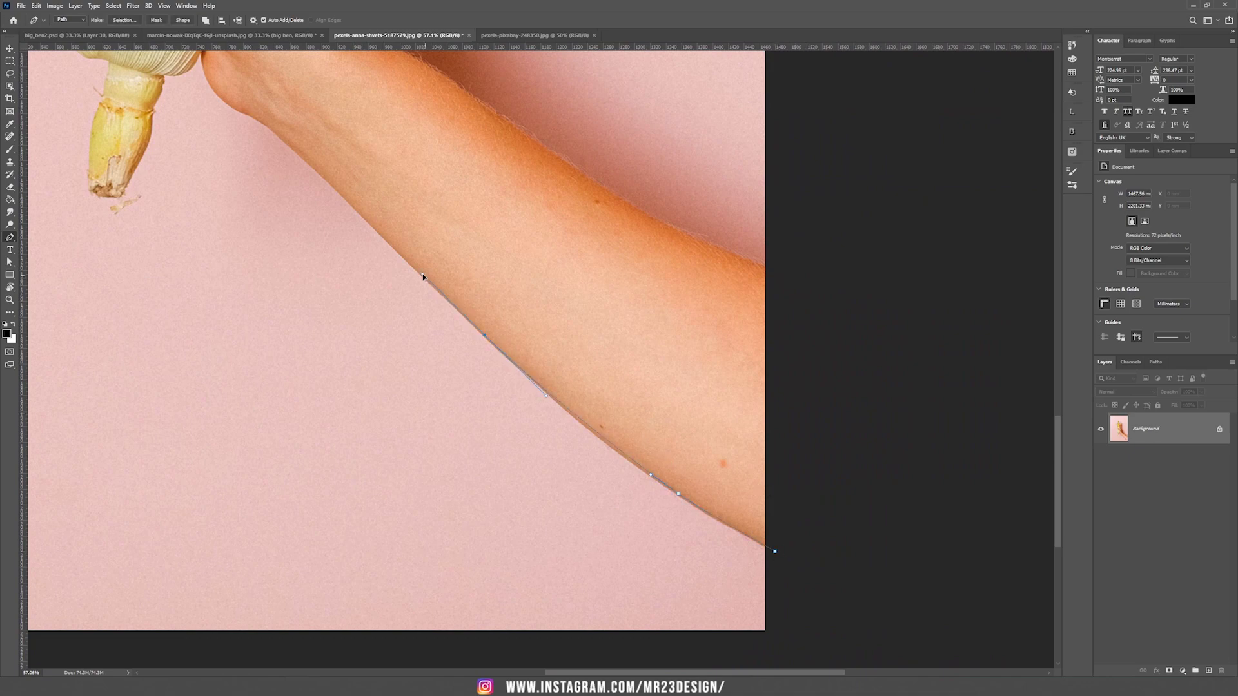
drag(348, 200, 676, 409)
drag(658, 390, 642, 374)
drag(601, 334, 594, 329)
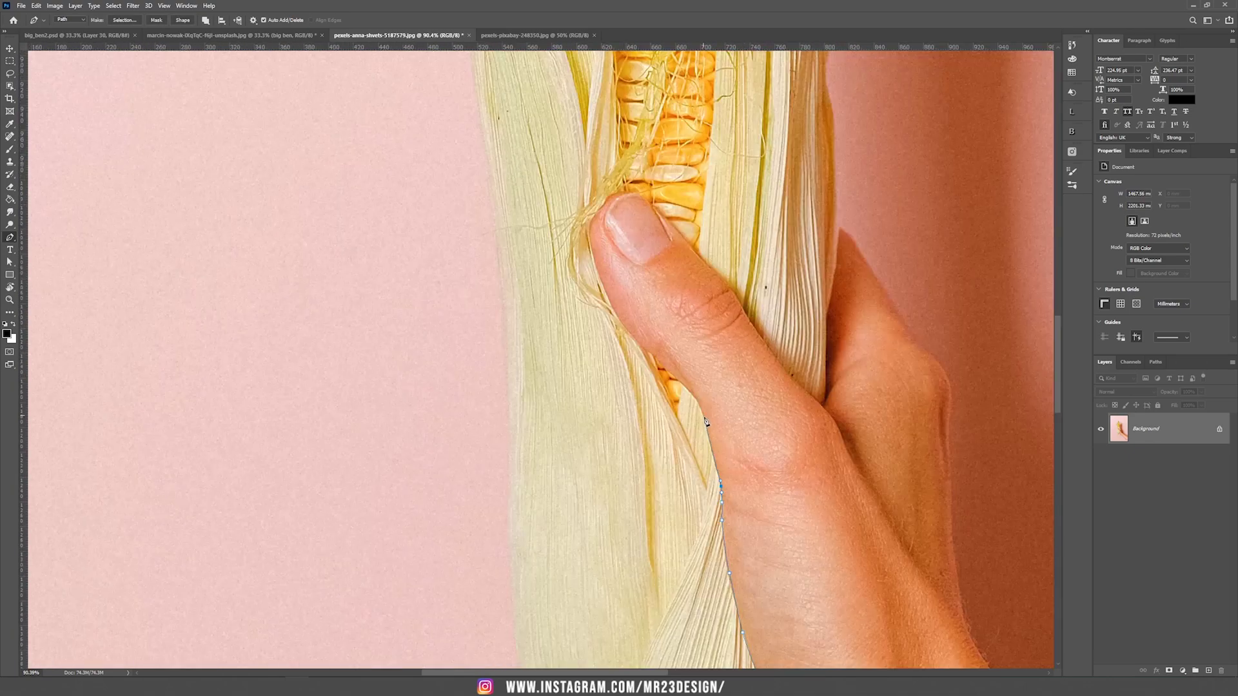
Step: Continue the path around the thumb, down to the corn husk, and over the fingers behind it
click(684, 242)
click(708, 269)
click(730, 290)
click(735, 296)
click(755, 332)
click(926, 347)
drag(949, 384, 953, 412)
Step: Trace the back of the hand and the forearm's upper edge to the photo's border, and close the path
drag(954, 490, 741, 313)
drag(739, 369, 511, 204)
drag(741, 408, 772, 424)
drag(600, 299, 674, 346)
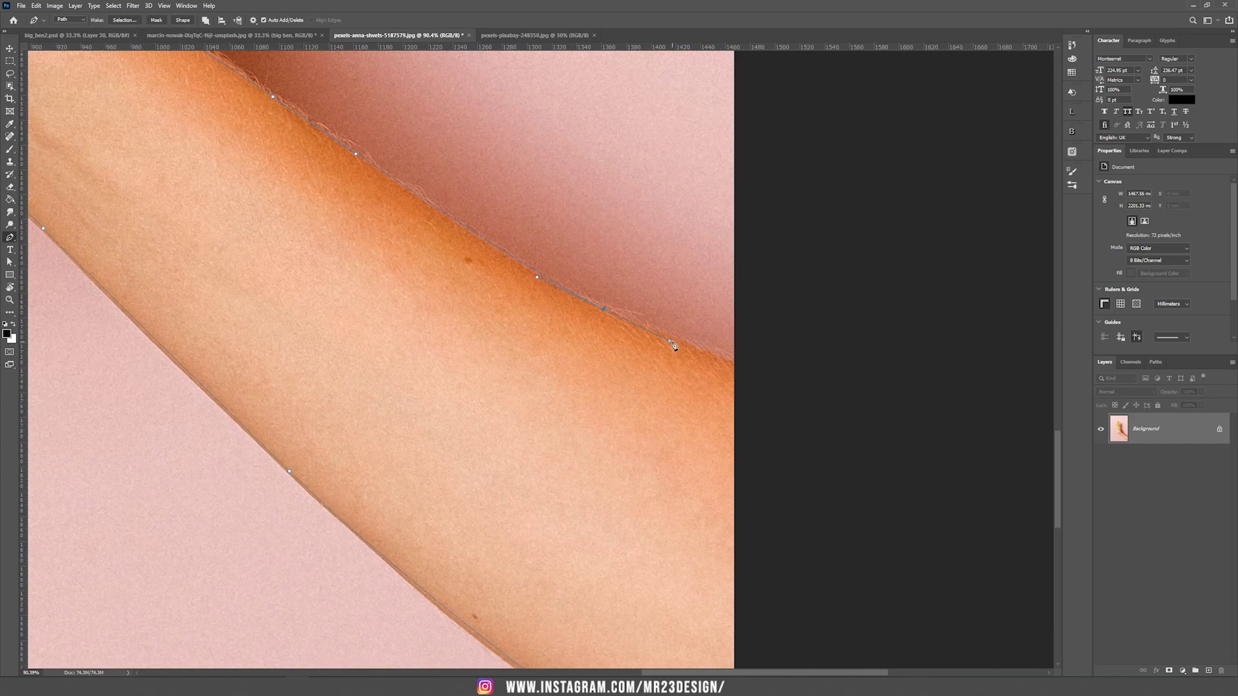
Step: Convert the hand path to a selection and add it as a layer mask, hiding the corn and pink background
key(ctrl+0)
right_click(576, 406)
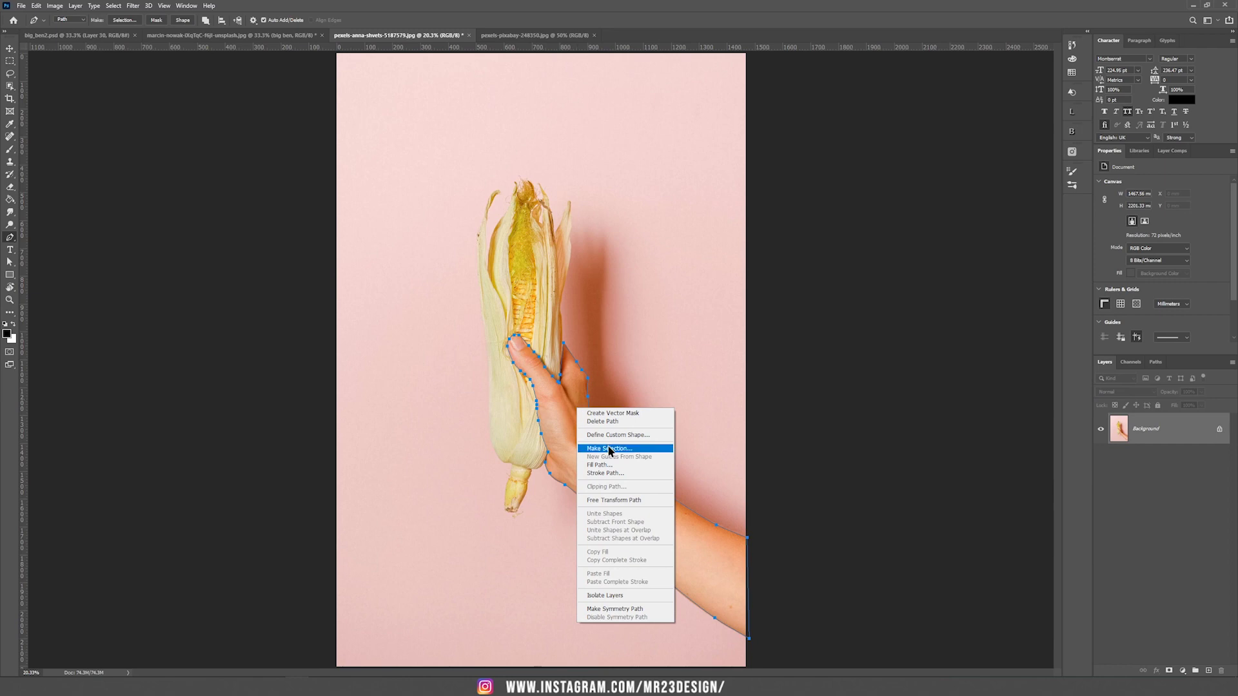
click(607, 448)
click(666, 195)
click(1168, 671)
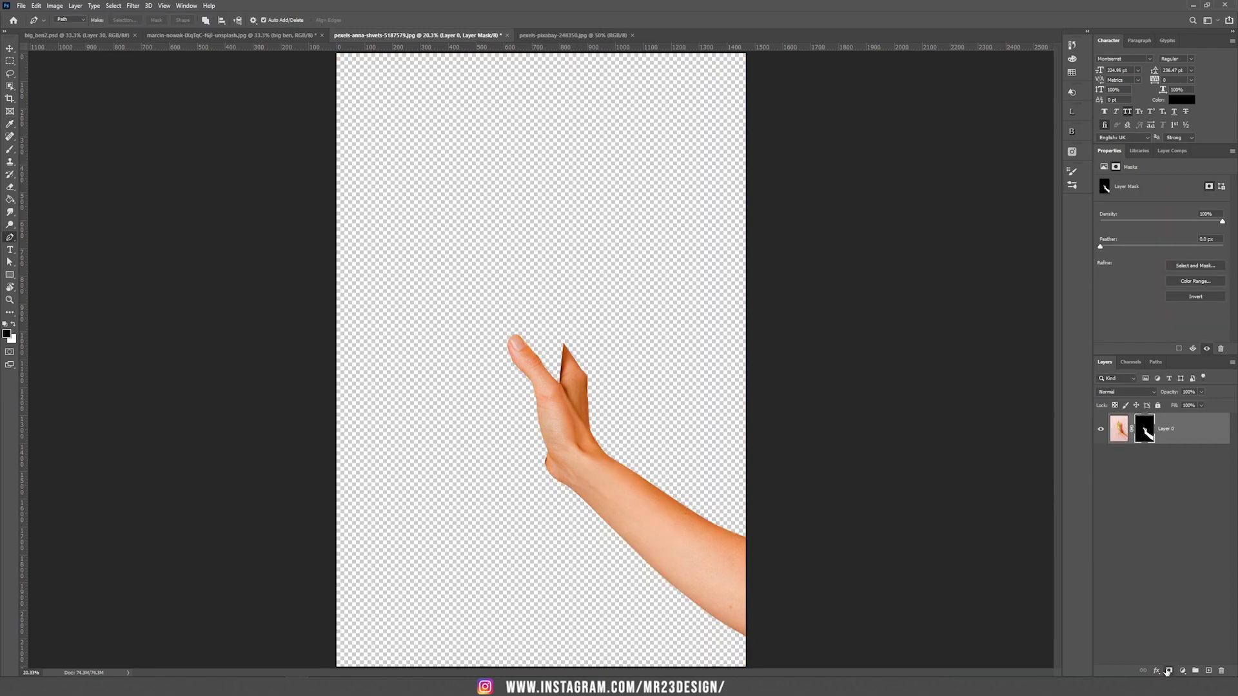
key(v)
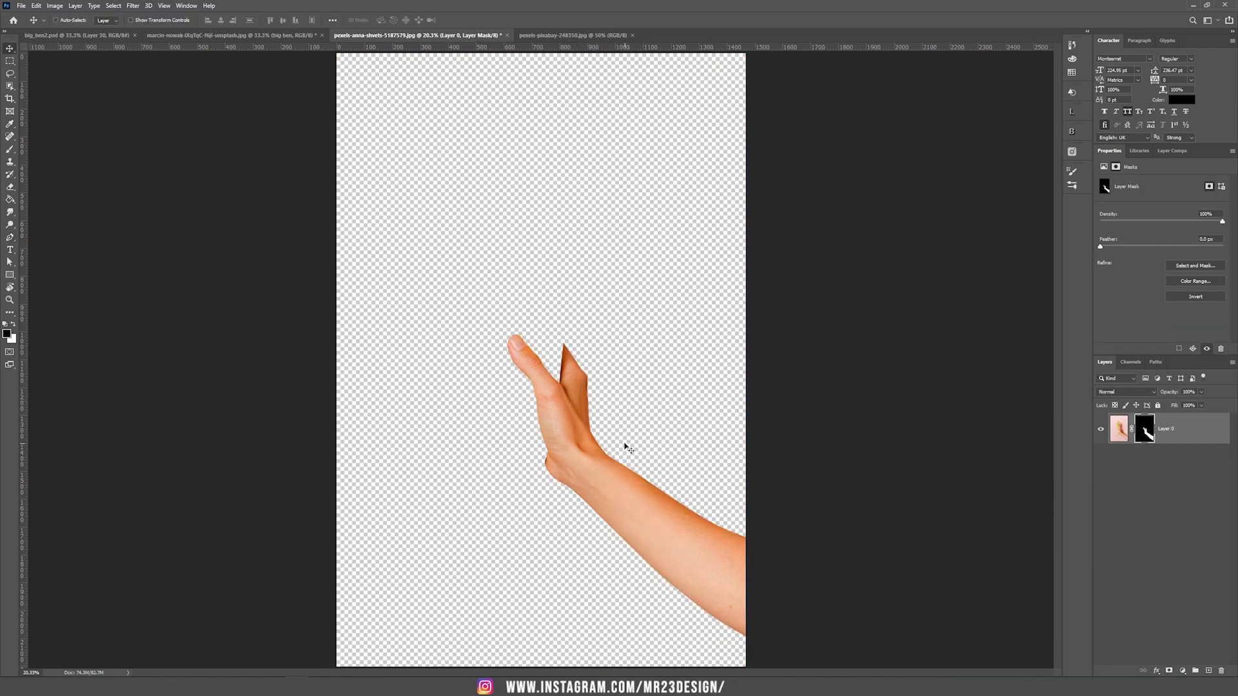
Step: Bring the masked hand into the Big Ben composite as a new layer above the big ben group
drag(625, 447, 613, 299)
scroll(613, 299, up, 6)
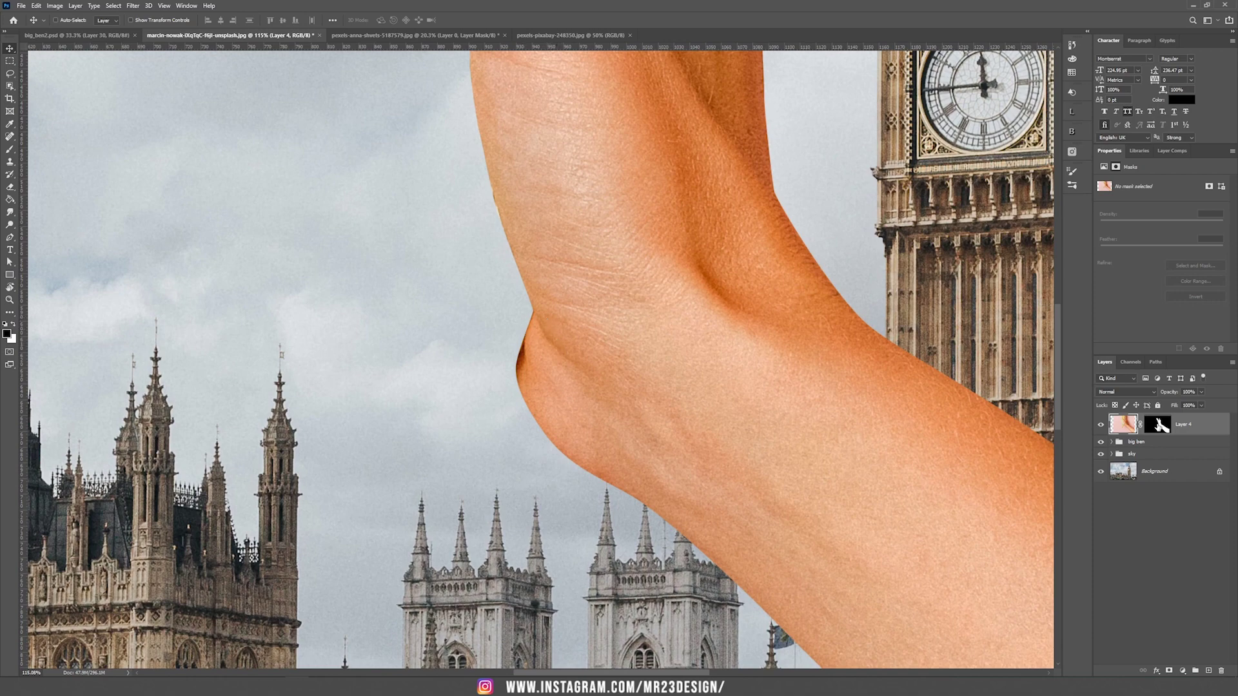
Step: Load the hand's mask as a selection and clone skin over the dark fringe at the heel of the palm
ctrl+click(1163, 428)
click(10, 162)
mouse_move(535, 348)
mouse_down()
mouse_move(526, 387)
mouse_move(539, 392)
mouse_up()
key(ctrl+z)
key([)
alt+click(533, 395)
drag(521, 350, 511, 376)
key(ctrl+d)
alt+click(630, 303)
key([)
key([)
key([)
key([)
key([)
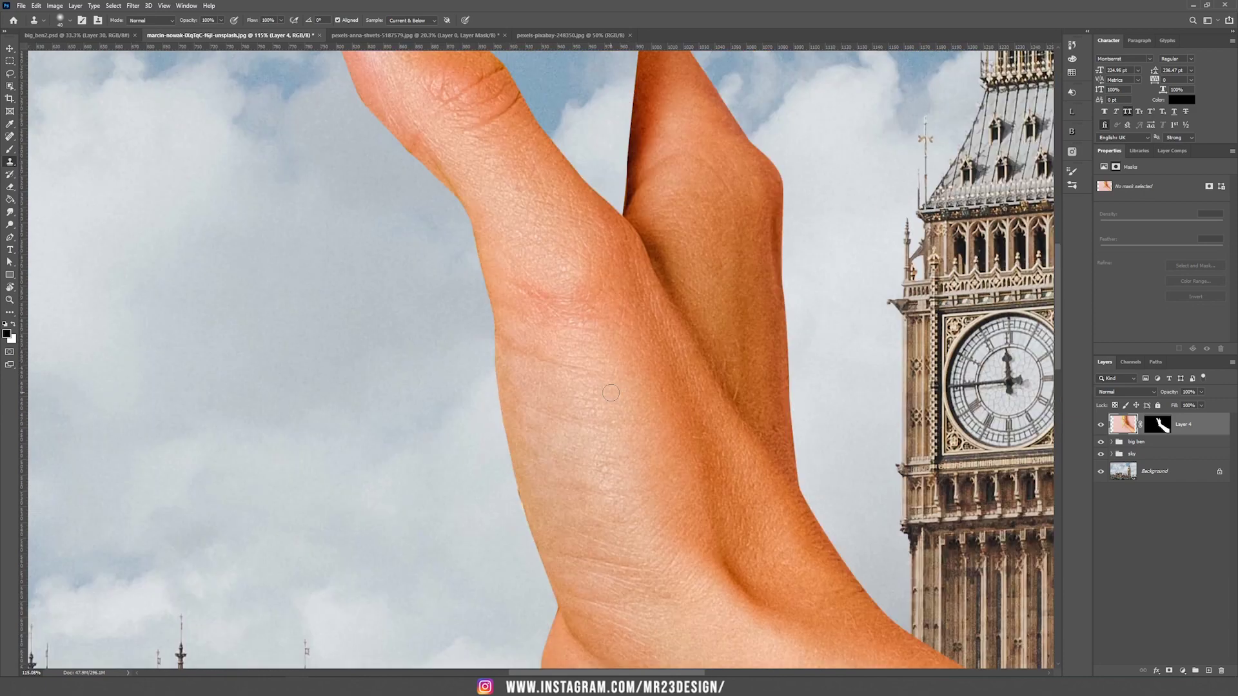
Step: Refine the hand's mask edge with a 1.7 px feather and shift the edge inward by about 35%
double_click(1157, 424)
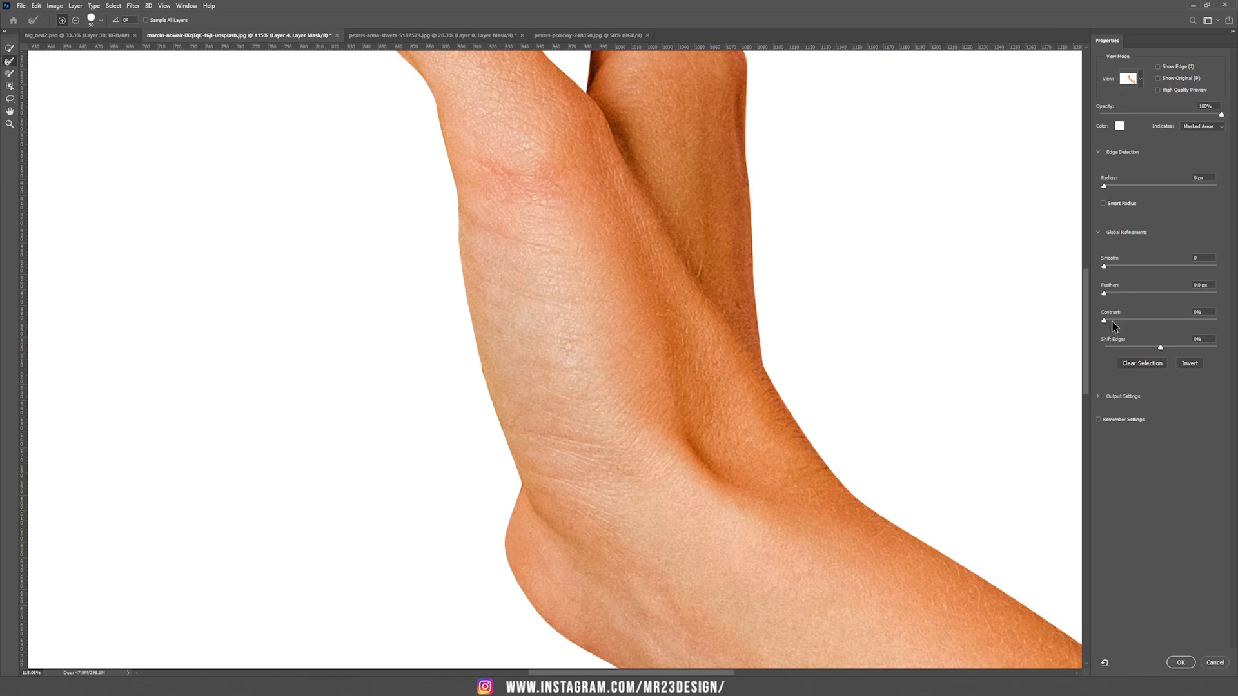
drag(1109, 296, 1114, 294)
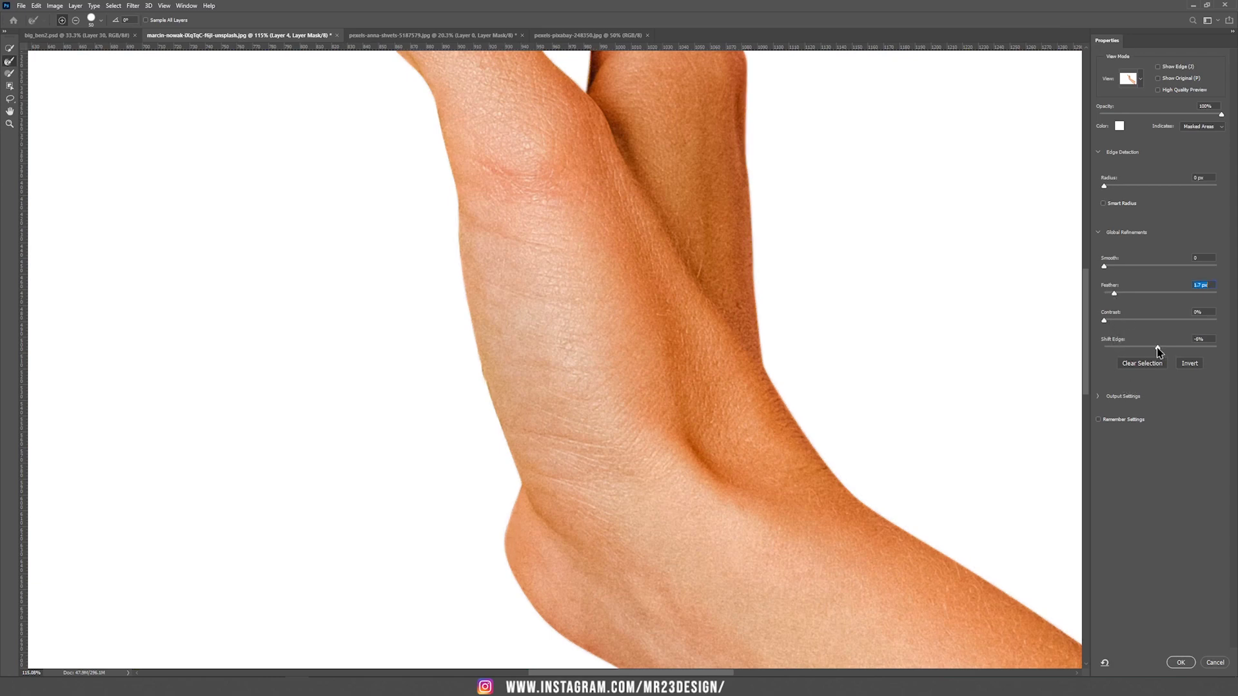
drag(1156, 347, 1140, 347)
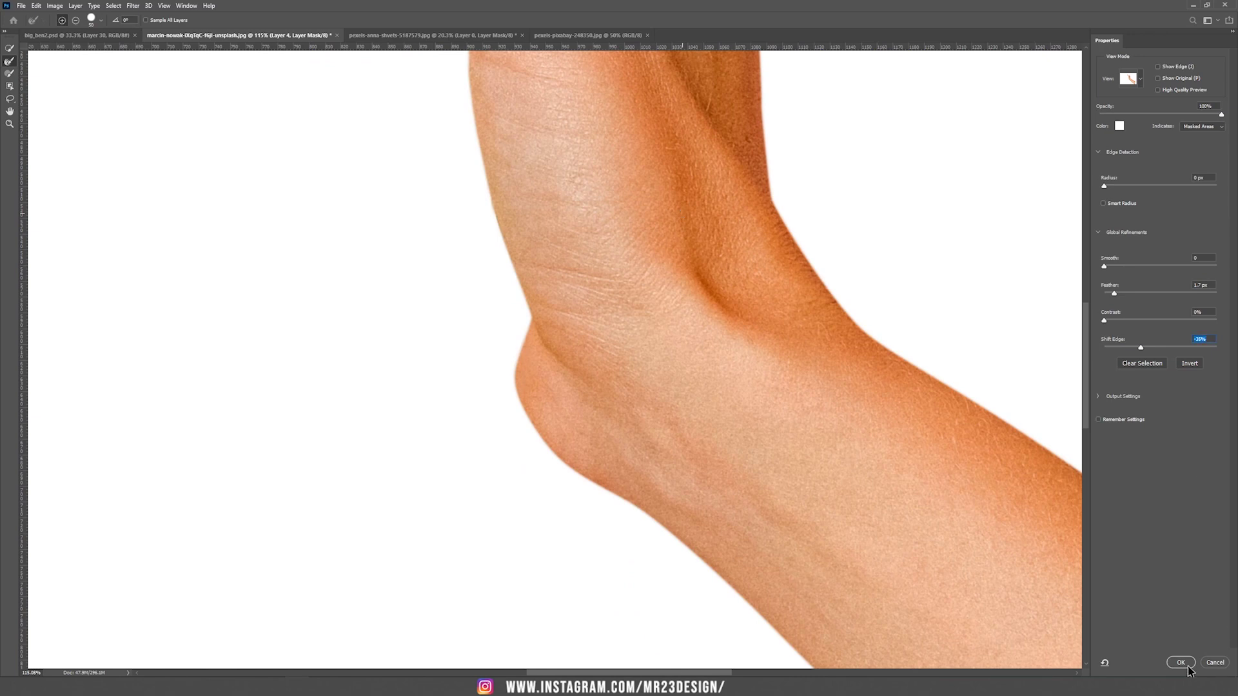
click(1187, 666)
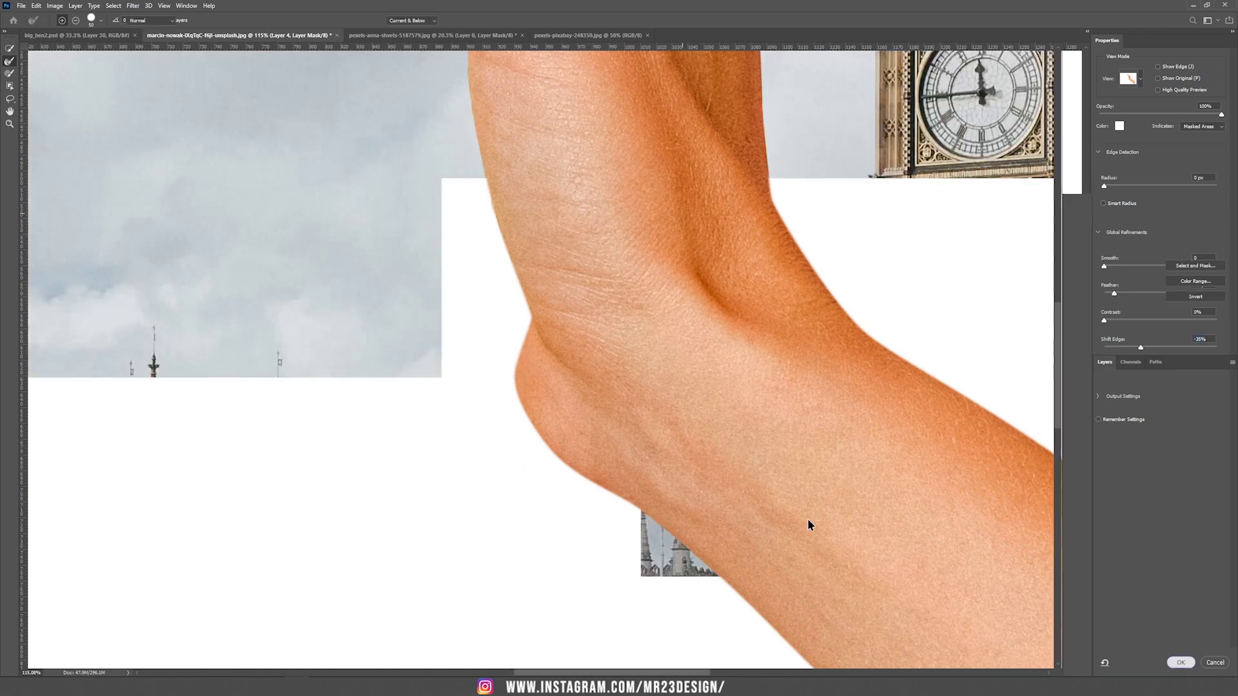
Step: Convert the masked hand layer to a Smart Object
scroll(807, 518, down, 4)
right_click(1208, 426)
click(1167, 156)
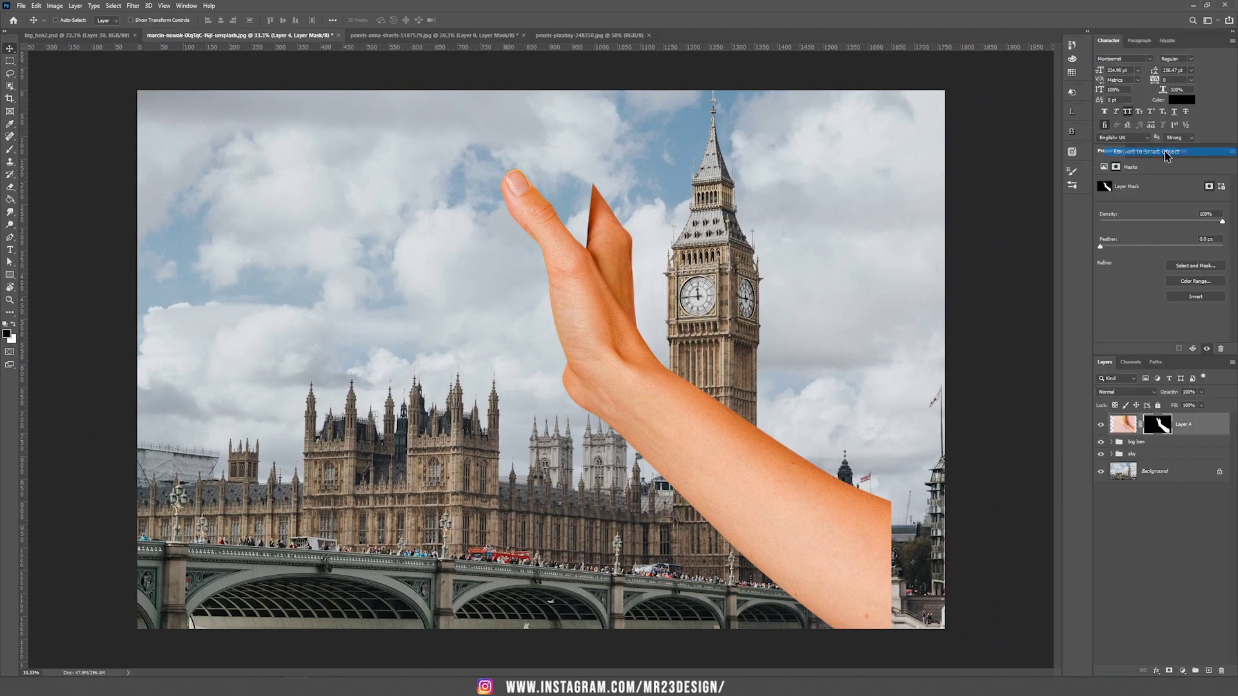
Step: Scale the hand to about 67% and position it gripping the lifted tower, with the thumb over the front clock face
drag(608, 356, 775, 423)
key(ctrl+t)
drag(670, 238, 833, 425)
drag(922, 451, 791, 324)
scroll(793, 347, up, 1)
drag(793, 347, 600, 365)
drag(600, 365, 602, 365)
drag(465, 292, 411, 227)
drag(483, 333, 526, 375)
key(shift+Up)
key(shift+Up)
key(shift+Up)
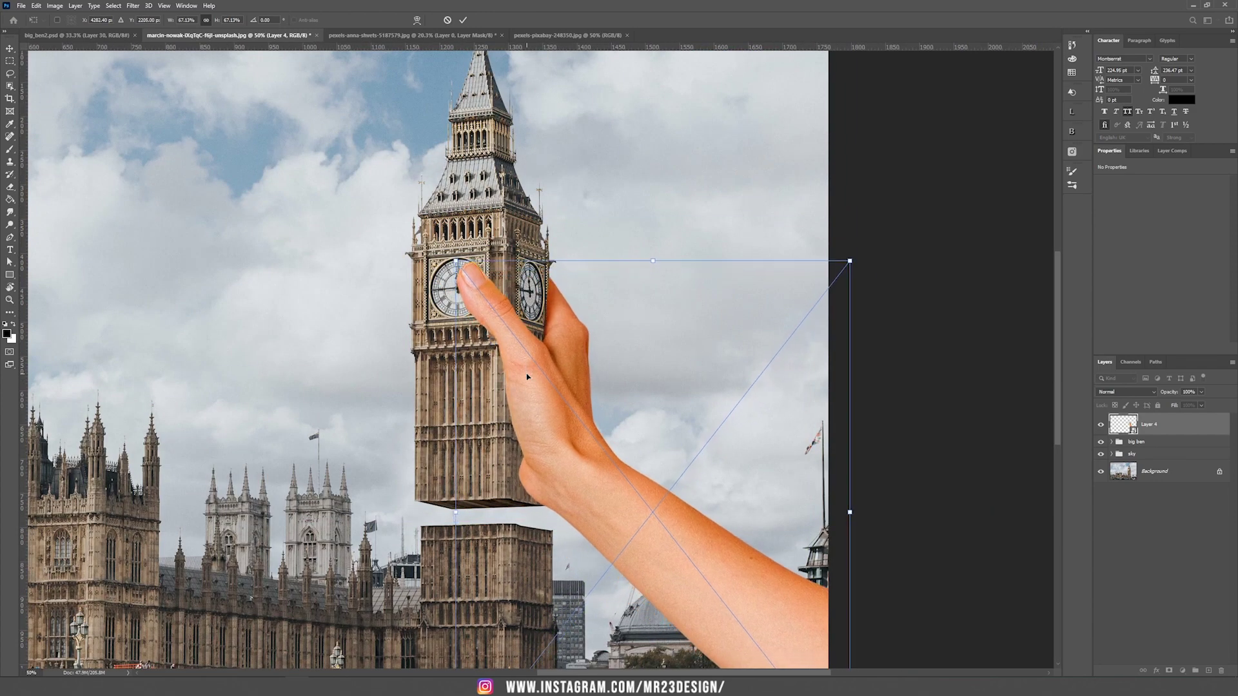
key(Return)
Step: Add a Hue/Saturation adjustment clipped to the hand layer and reduce its saturation, with a slight negative hue shift
key(ctrl+plus)
key(ctrl+plus)
click(1111, 442)
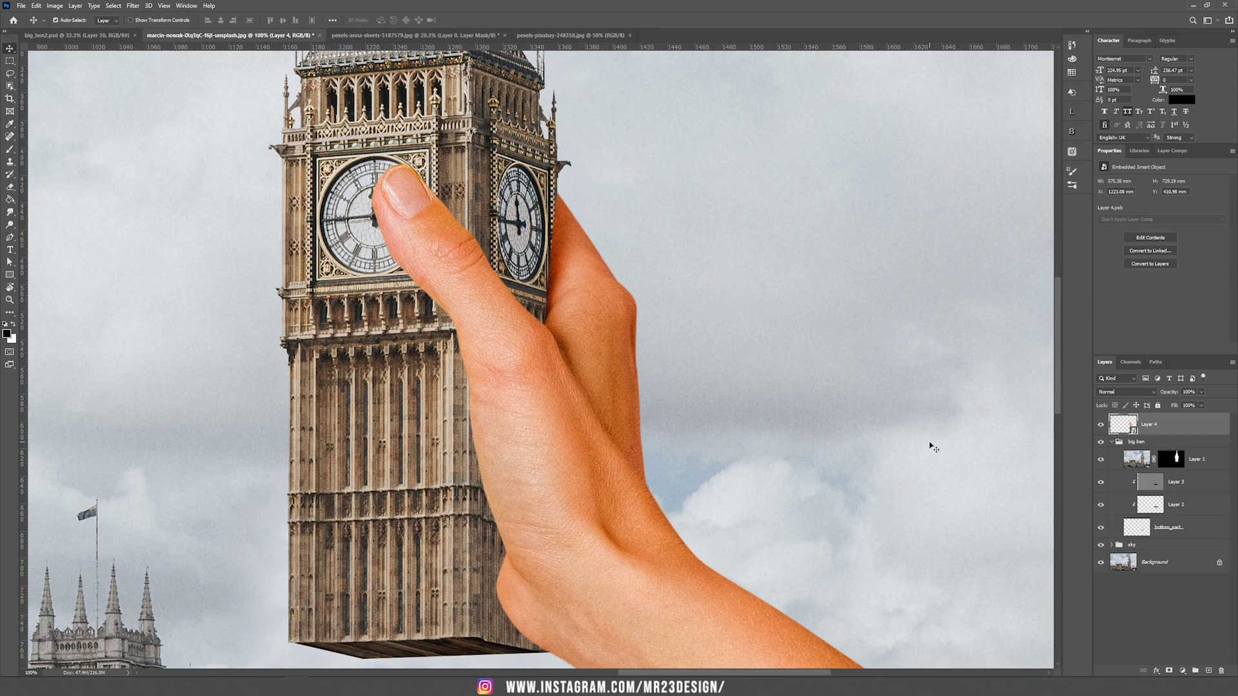
scroll(931, 442, down, 5)
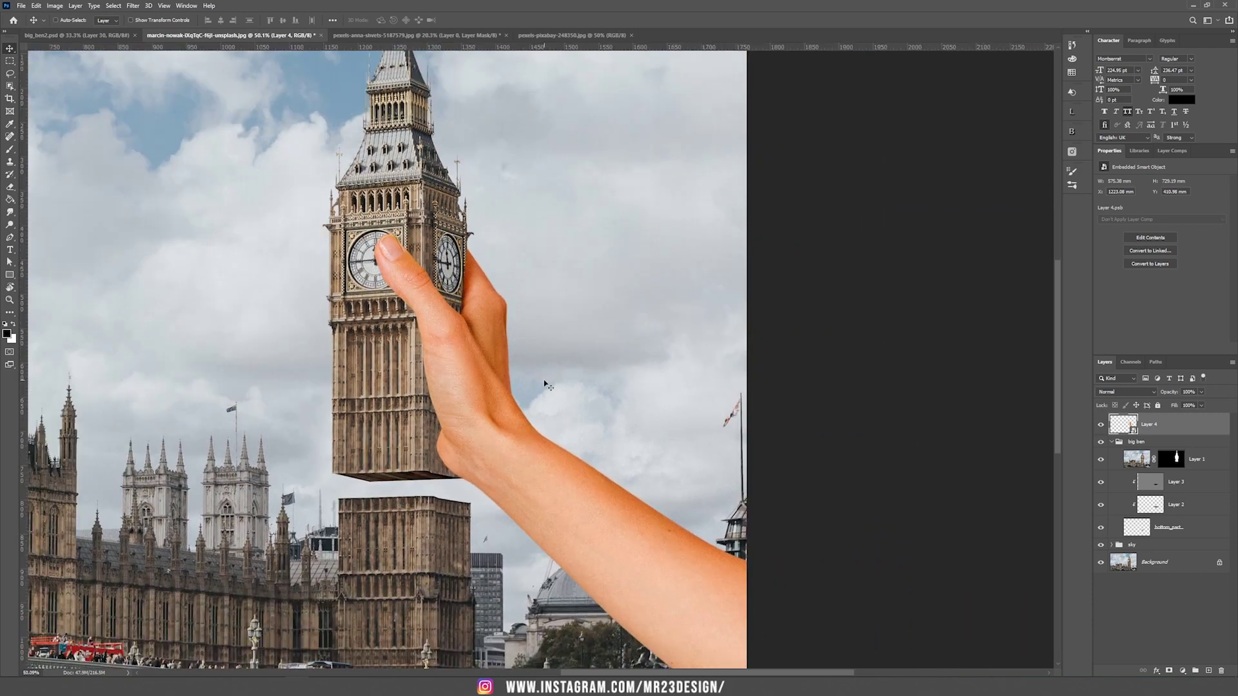
click(1183, 671)
click(1185, 578)
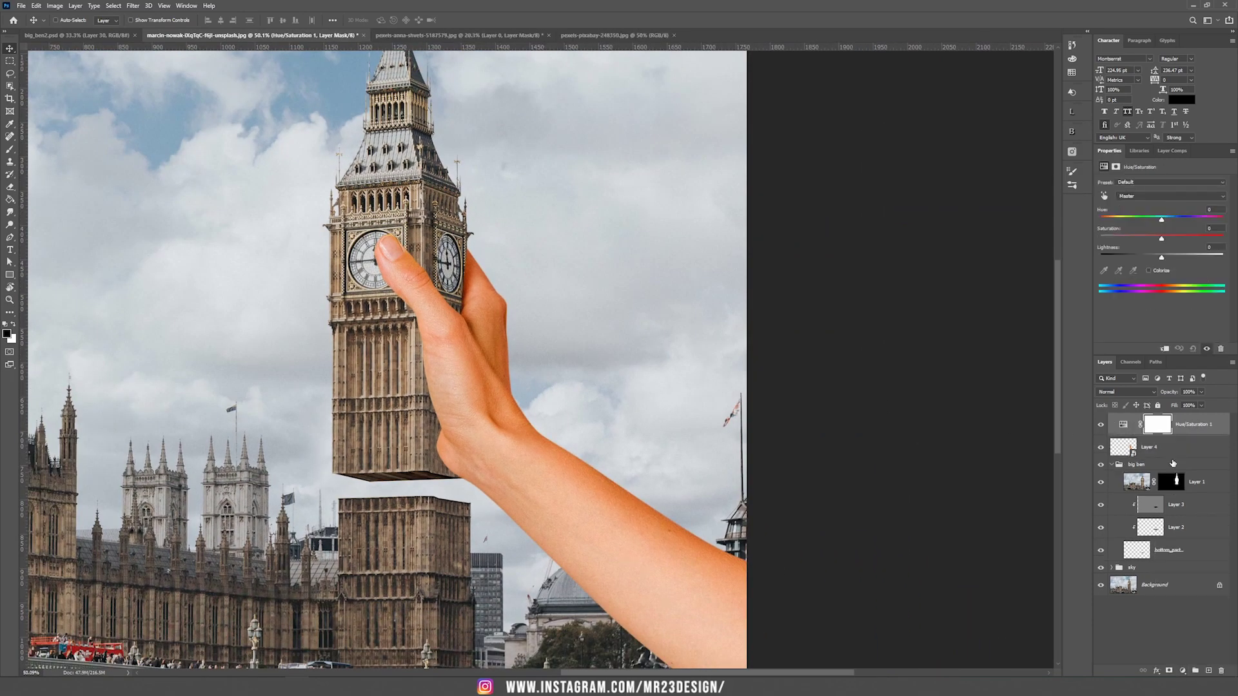
alt+click(1126, 434)
click(1140, 426)
drag(1154, 236, 1139, 238)
Step: Add a Curves adjustment clipped to the hand and place a midtone point slightly above the diagonal
click(1184, 673)
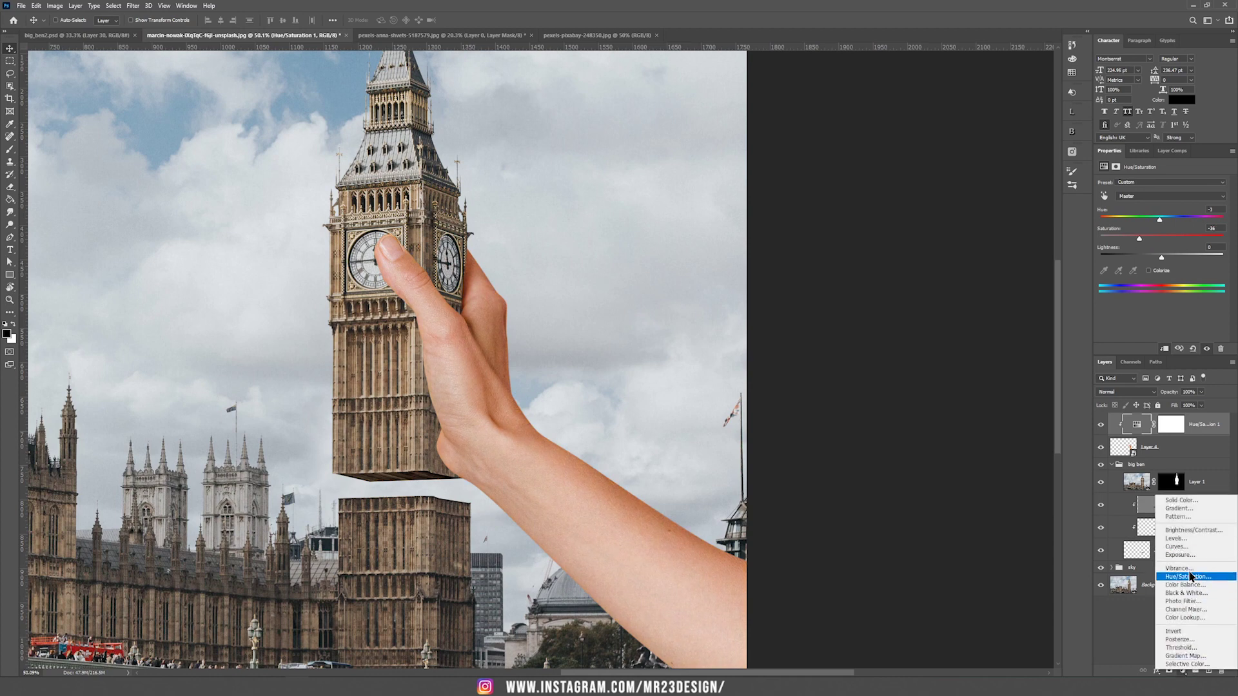
click(1186, 556)
alt+click(1139, 435)
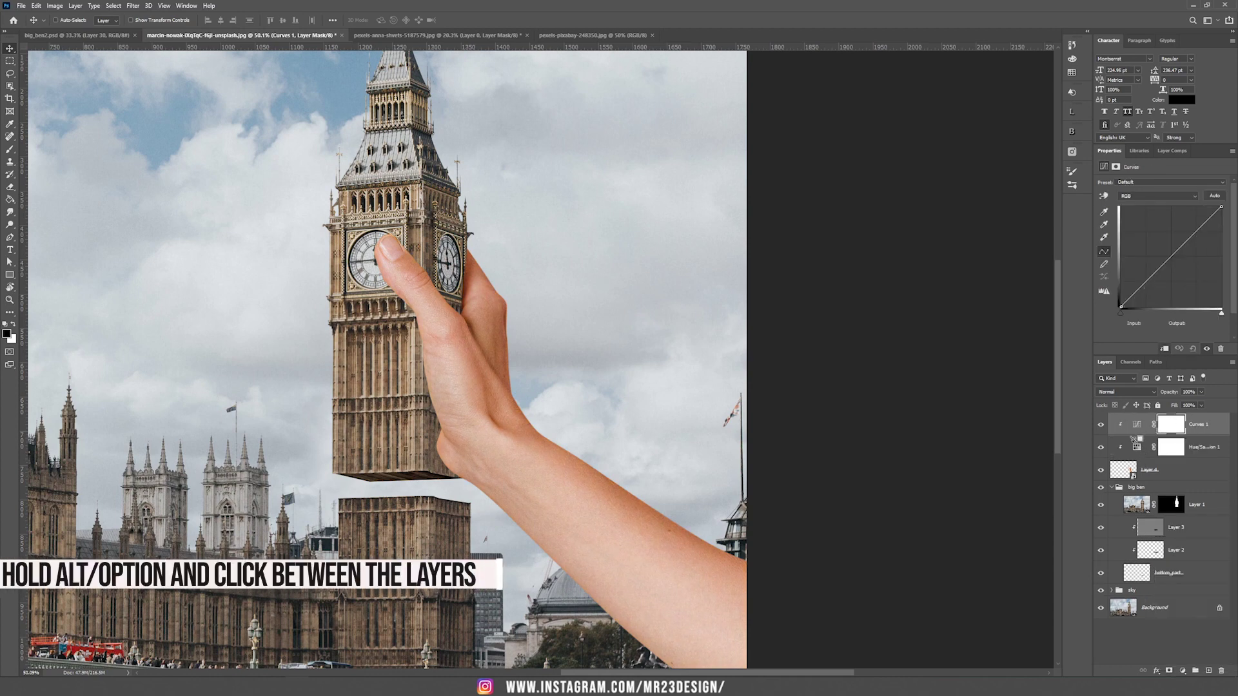
click(1176, 251)
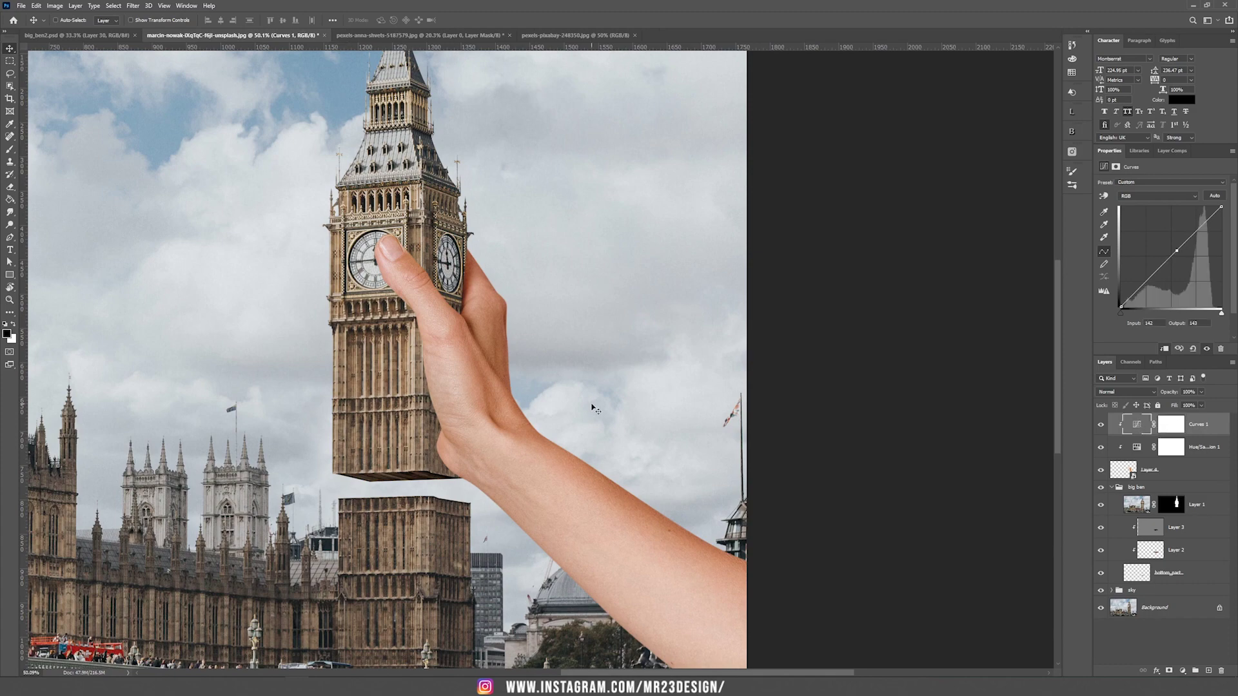
Step: Create a layer named shadow directly beneath the hand layer, and rename the hand layer to hand
click(1180, 484)
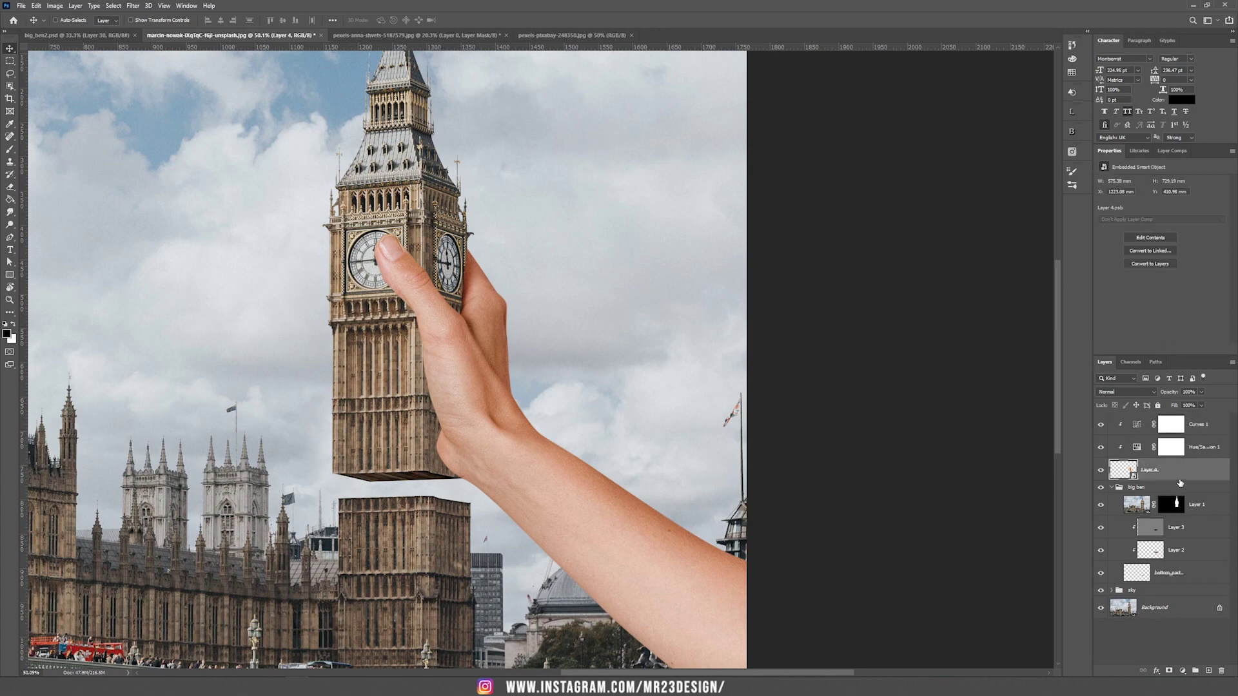
click(1110, 488)
key(ctrl+plus)
key(ctrl+plus)
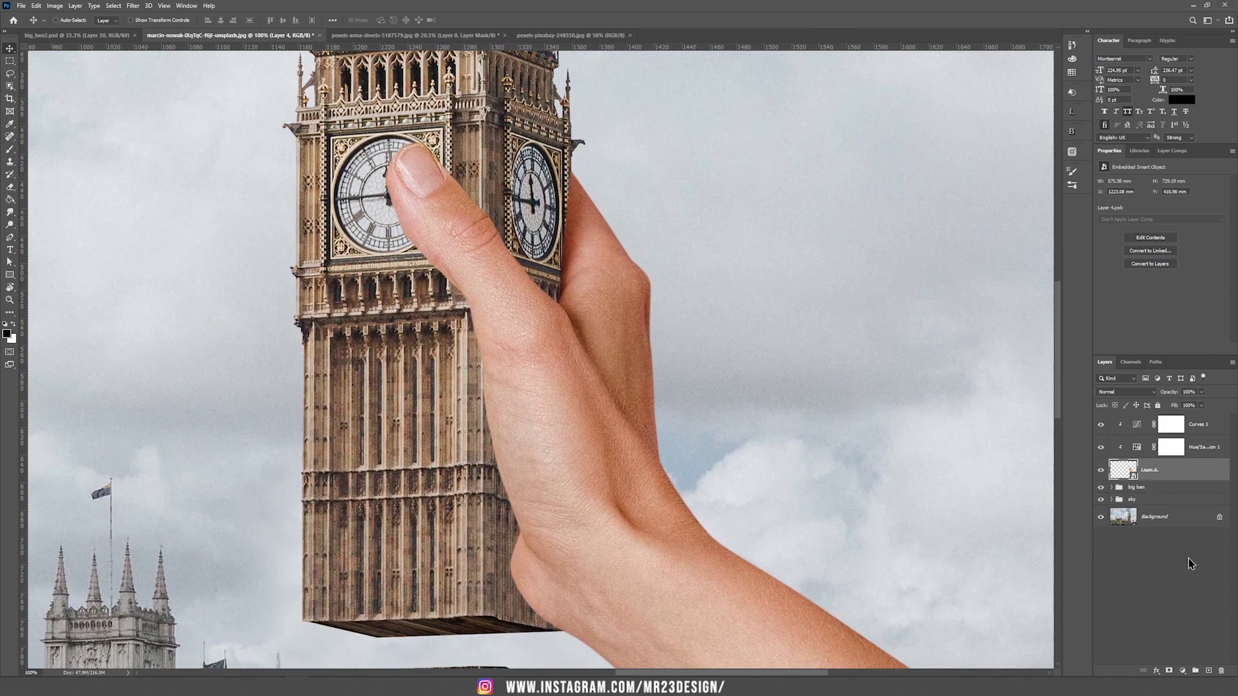
ctrl+click(1211, 671)
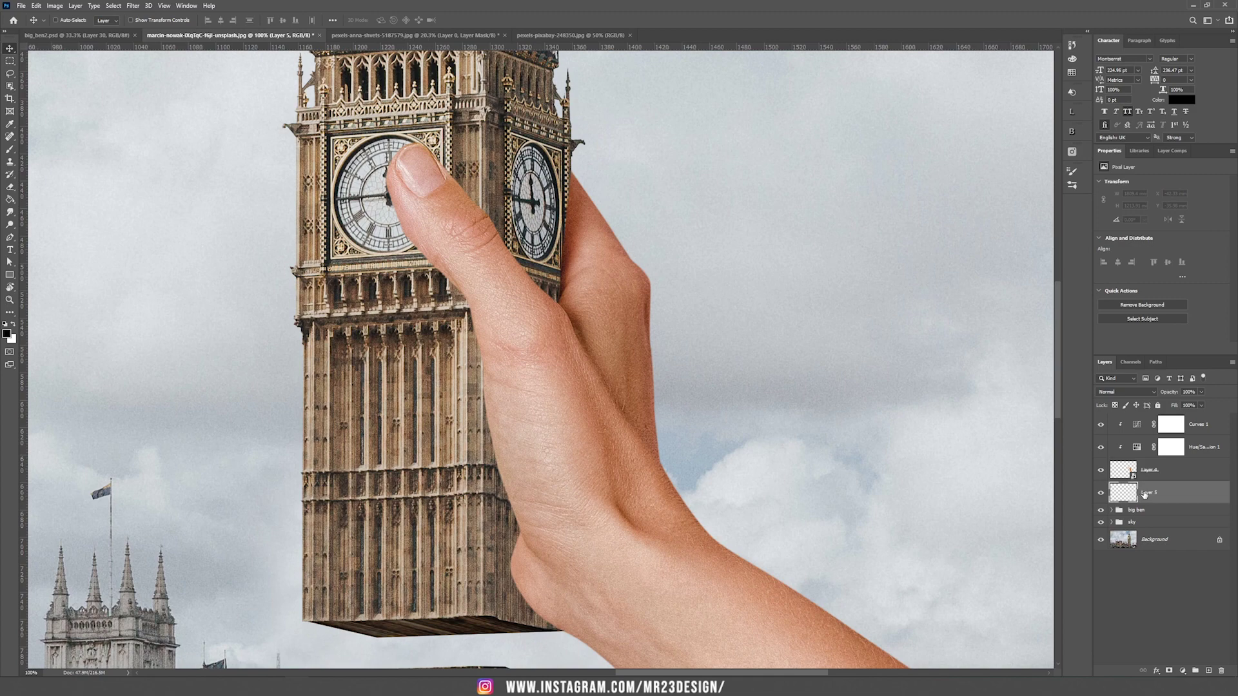
double_click(1150, 494)
text(shadow)
key(Return)
double_click(1150, 471)
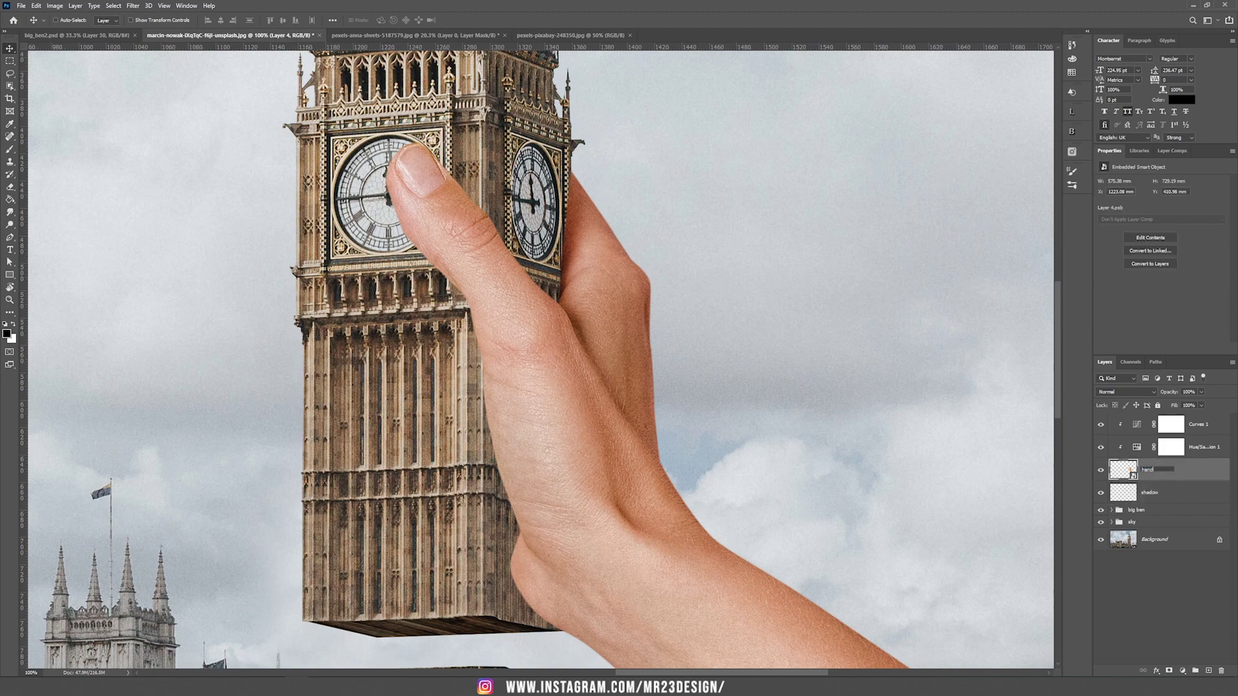
text(hand)
Step: Set the shadow layer to Multiply and prepare the Brush with a dark brown sampled from the tower and 10% flow
click(1105, 495)
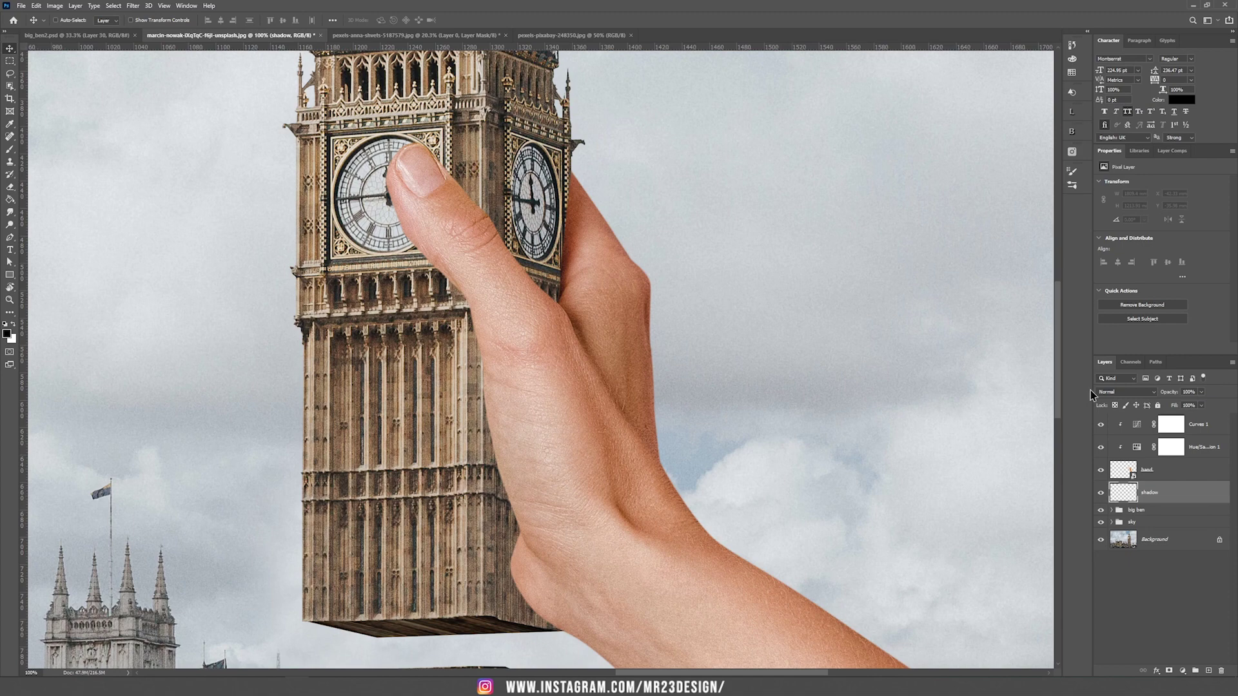
click(1104, 392)
click(1113, 431)
key(b)
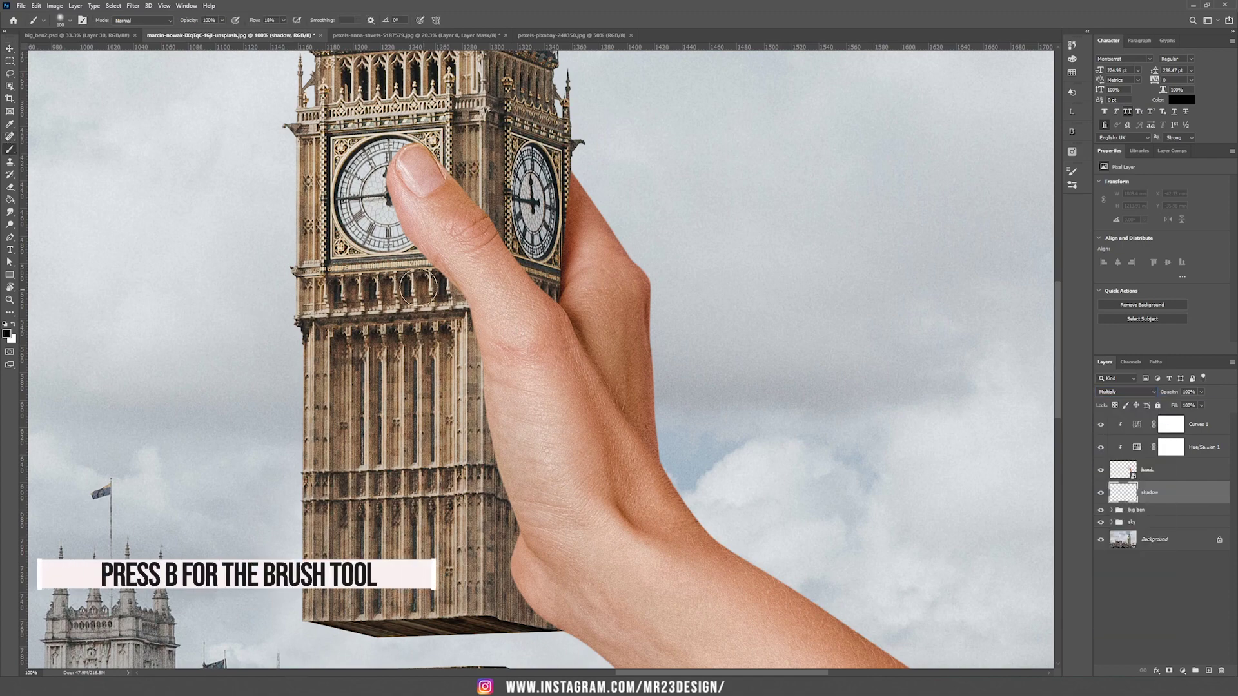
alt+click(427, 275)
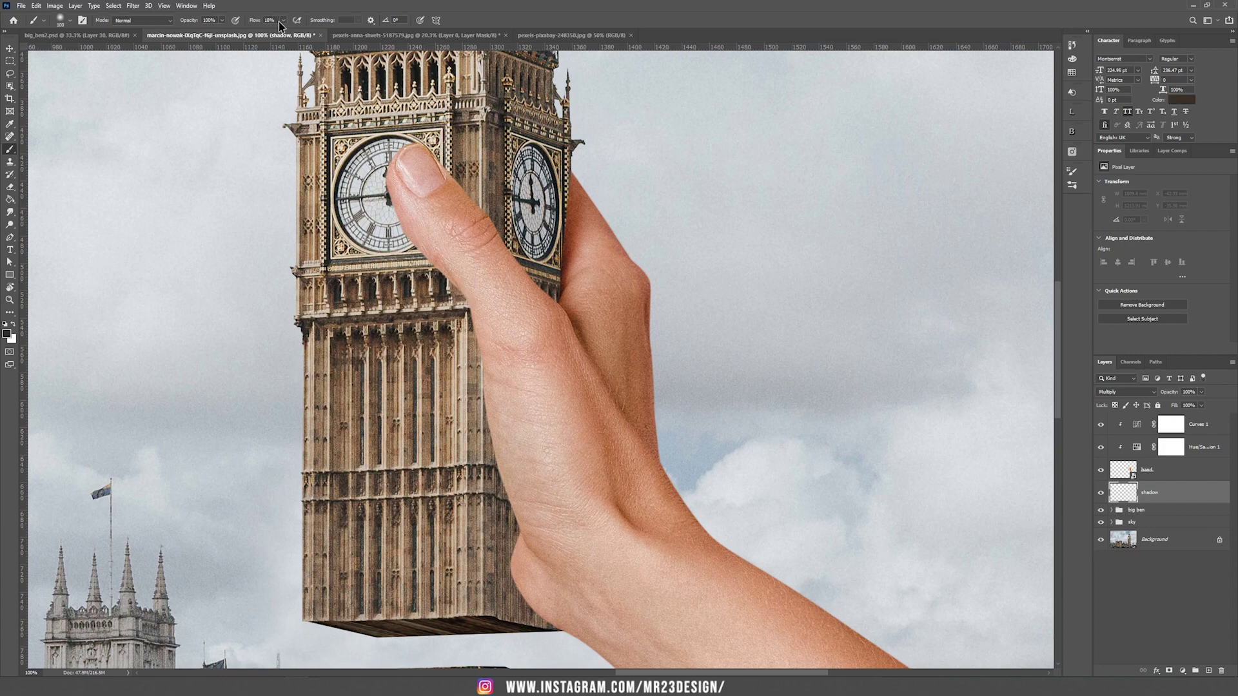
drag(283, 20, 281, 34)
Step: Paint a soft shadow on the tower along the thumb and the palm edge, using a smaller brush for the contact area
click(407, 185)
mouse_move(409, 196)
mouse_down()
mouse_move(422, 258)
mouse_move(477, 348)
mouse_move(490, 344)
mouse_move(514, 568)
mouse_up()
drag(563, 300, 481, 203)
key(bracketleft)
key(bracketleft)
key(bracketleft)
mouse_move(403, 203)
mouse_down()
mouse_move(437, 252)
mouse_move(527, 515)
mouse_move(512, 566)
mouse_move(558, 614)
mouse_move(521, 594)
mouse_up()
key(ctrl+minus)
mouse_move(268, 433)
mouse_down()
mouse_move(683, 404)
mouse_move(287, 382)
mouse_up()
Step: Create a layer named shadow2 at the top of the layer stack and set its blend mode to Multiply
click(1202, 475)
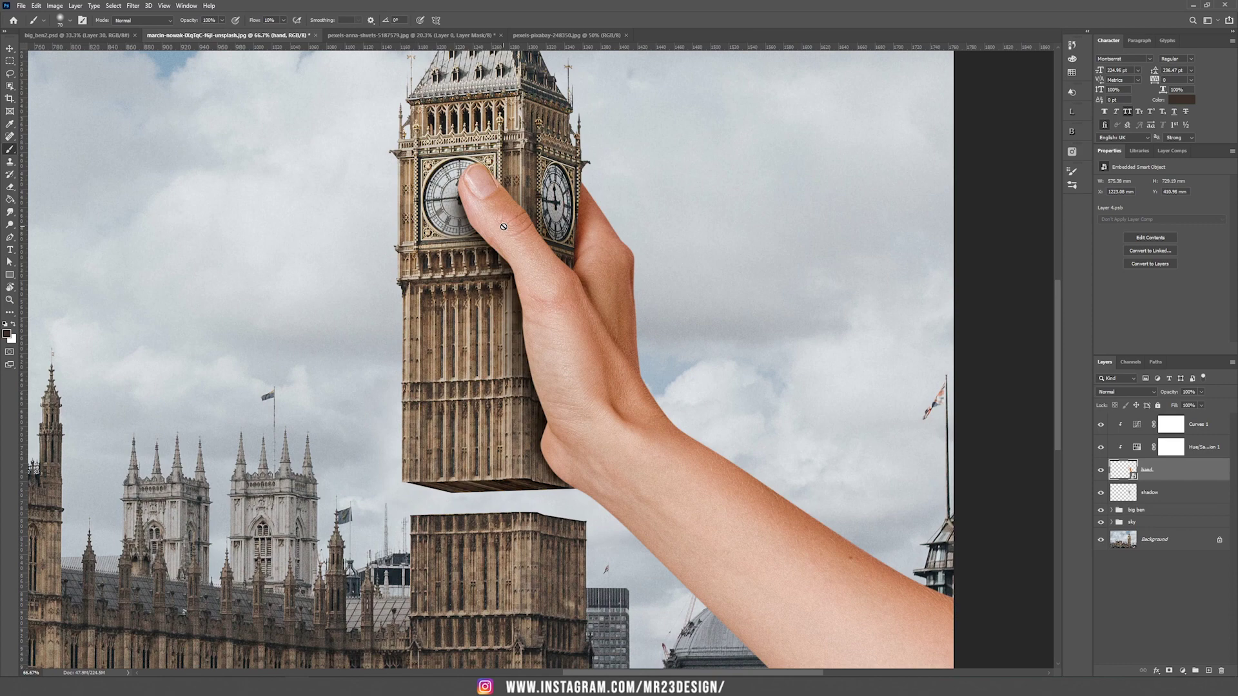
click(1155, 427)
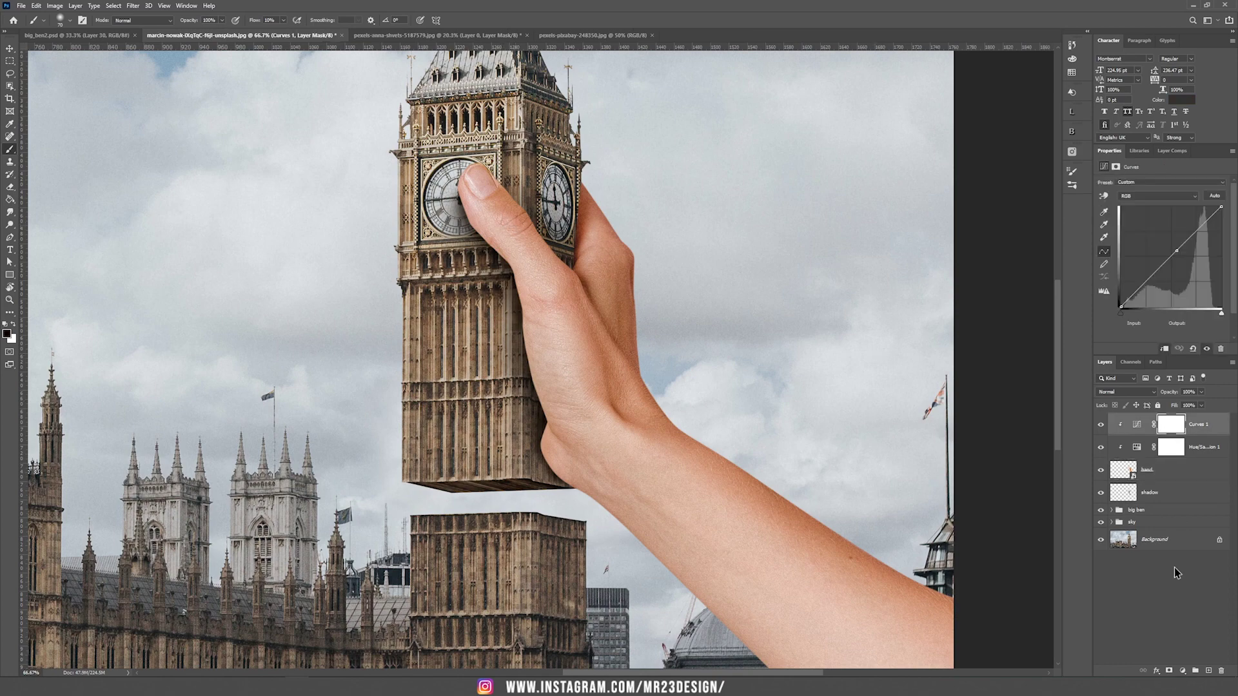
click(1208, 670)
double_click(1151, 424)
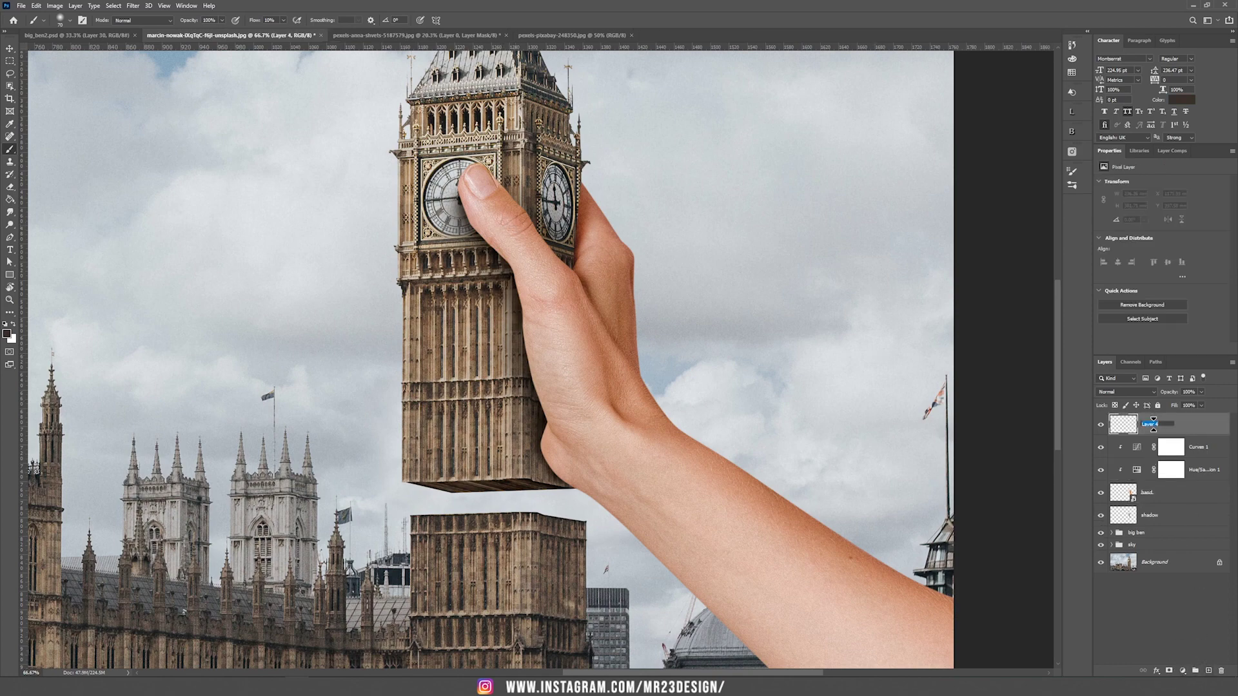
text(shadow2)
key(Return)
click(1125, 392)
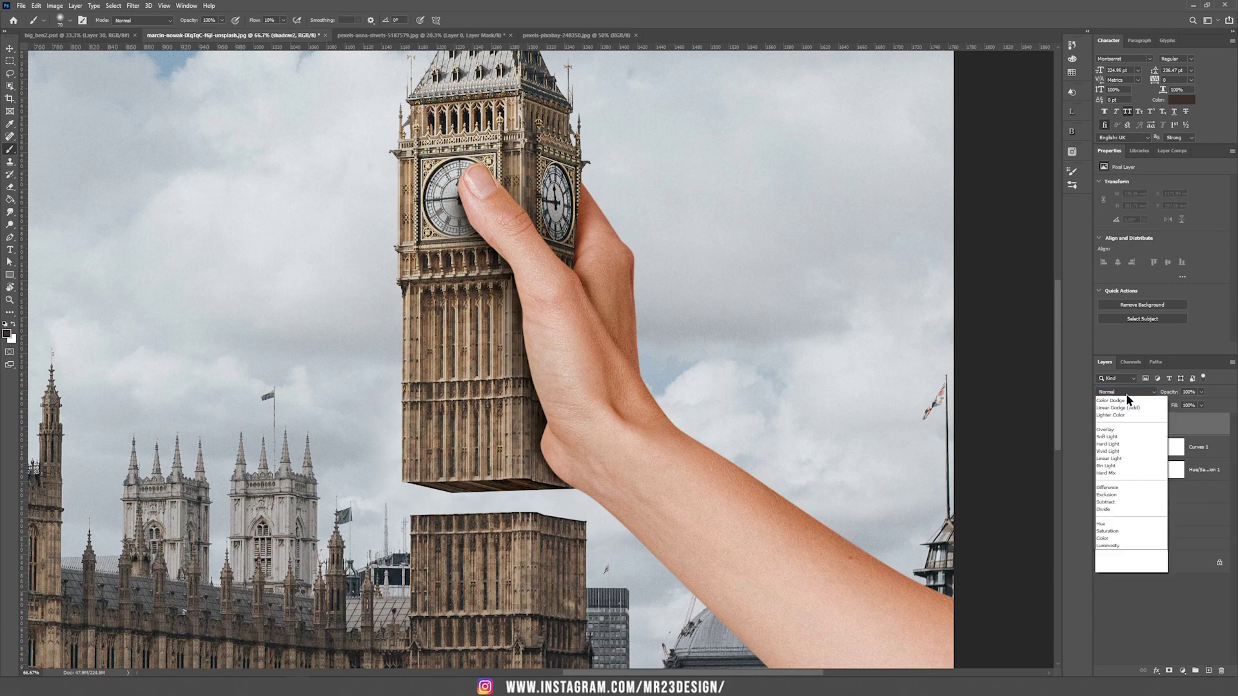
click(1118, 431)
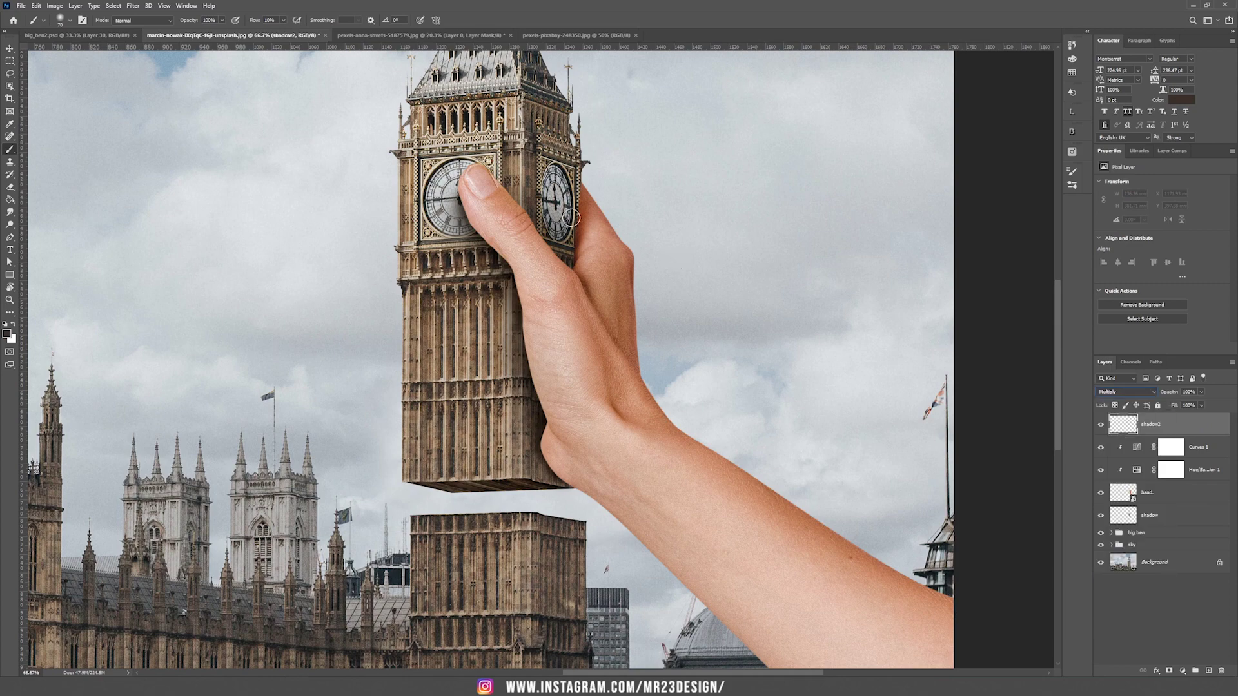
Step: Within a selection of the hand's outline, paint a reddish-brown shadow sampled from the skin onto the fingers behind the tower, and deselect
key(ctrl+plus)
drag(642, 147, 594, 321)
ctrl+click(1124, 492)
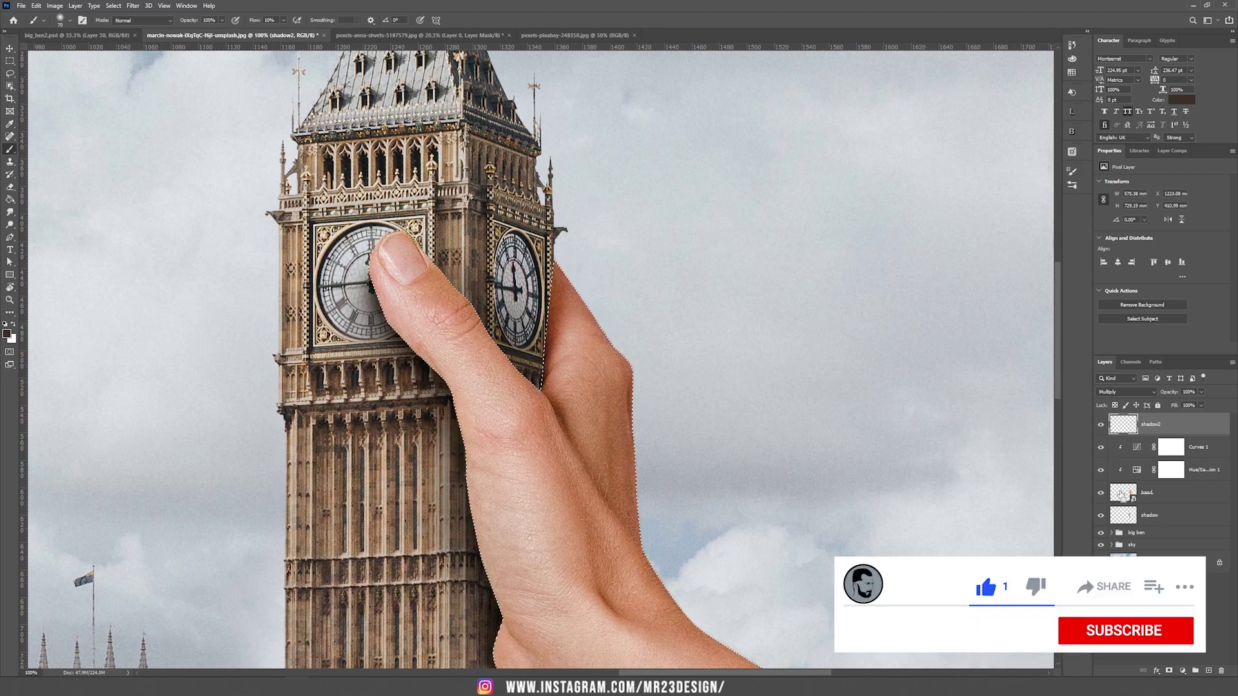
alt+click(549, 347)
key(bracketright)
key(bracketright)
key(bracketright)
key(bracketright)
key(bracketright)
key(bracketright)
key(bracketleft)
key(bracketleft)
key(bracketleft)
key(bracketleft)
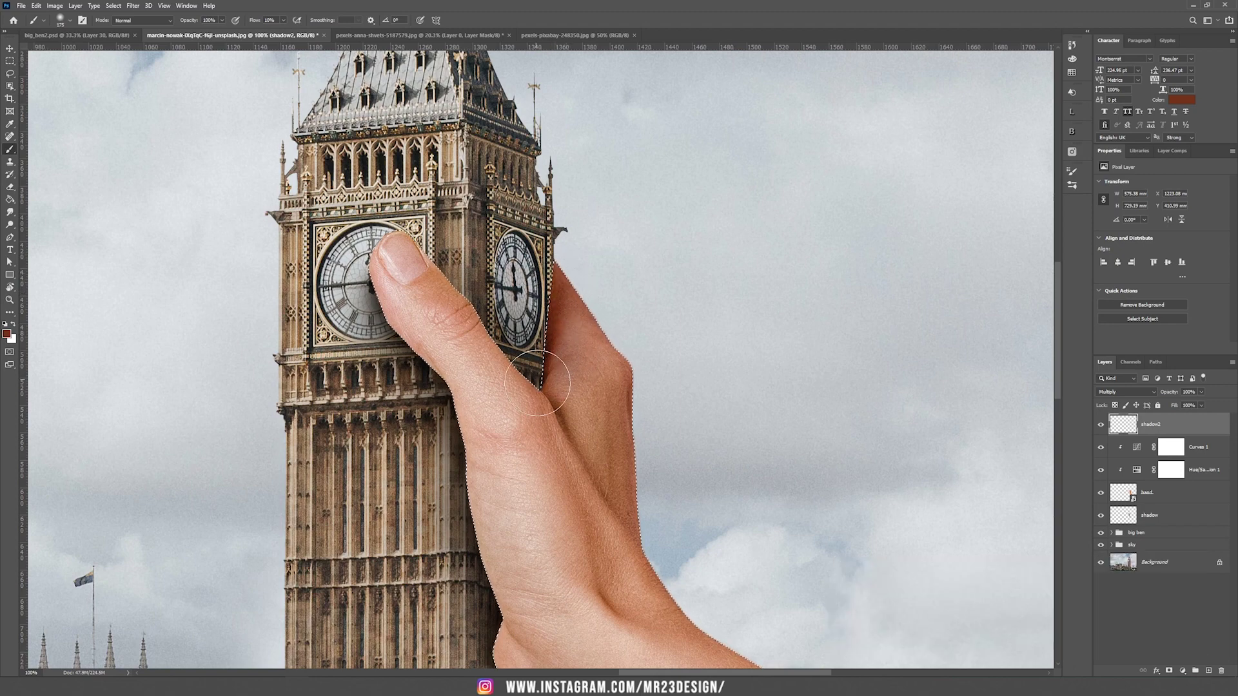
drag(558, 387, 587, 323)
key(ctrl+d)
Step: Lower the shadow2 layer's opacity to 40%
key(ctrl+minus)
key(ctrl+minus)
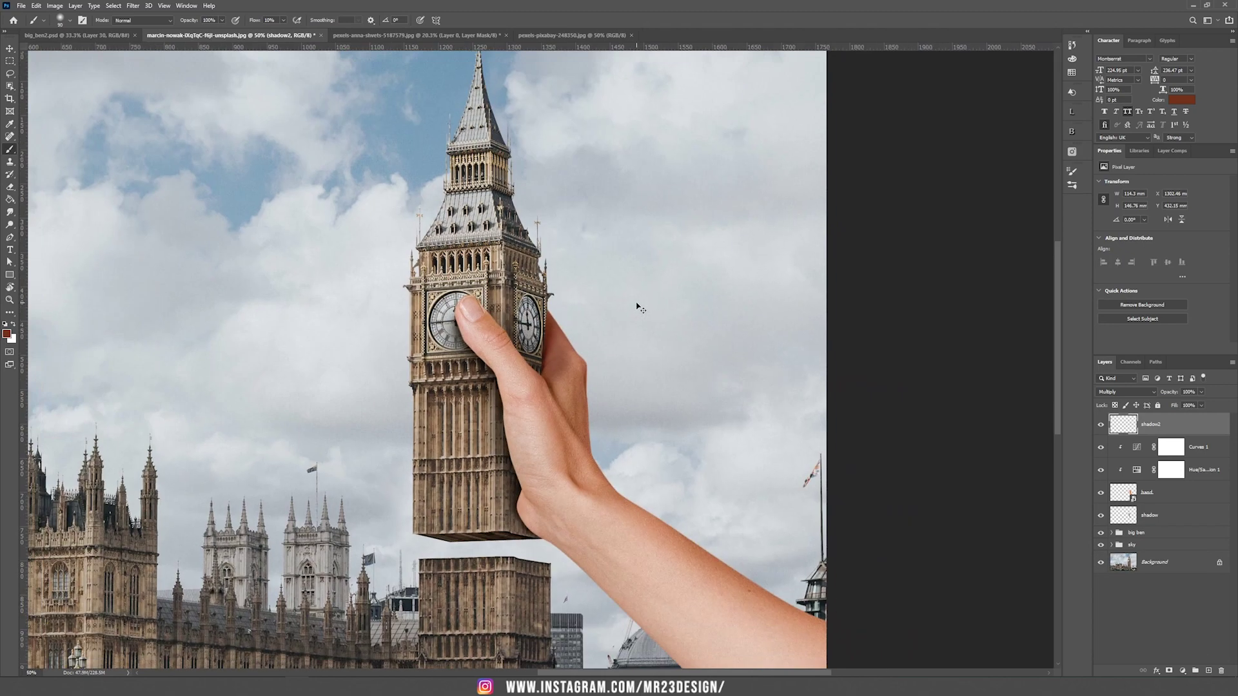
key(v)
key(ctrl+plus)
key(ctrl+plus)
click(1201, 392)
drag(1203, 405, 1174, 408)
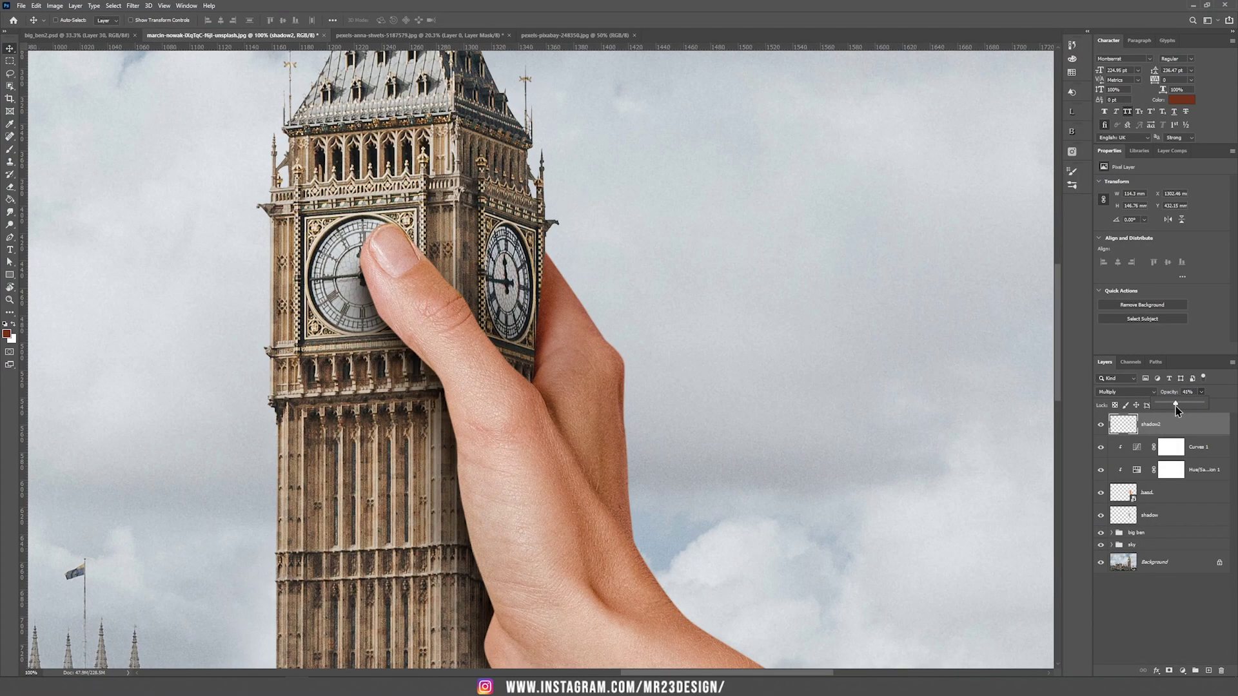
key(ctrl+0)
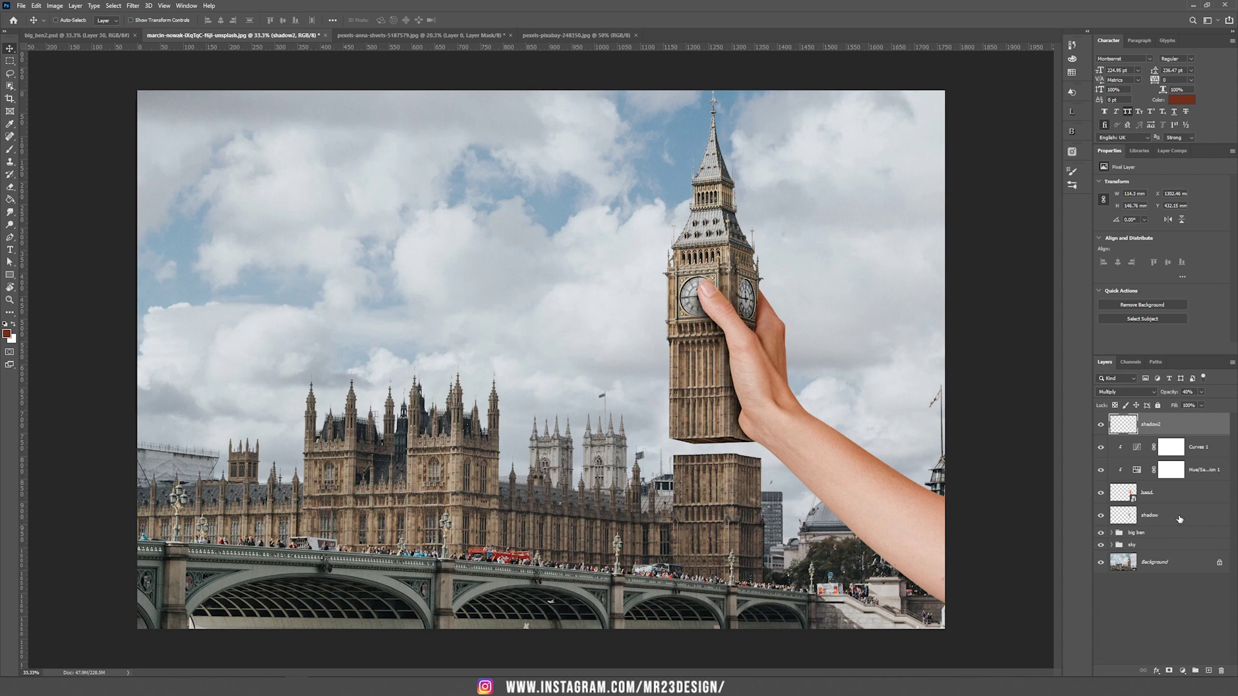
Step: Group the two shadow layers, the hand, and its adjustments, and name the group hand
shift+click(1183, 519)
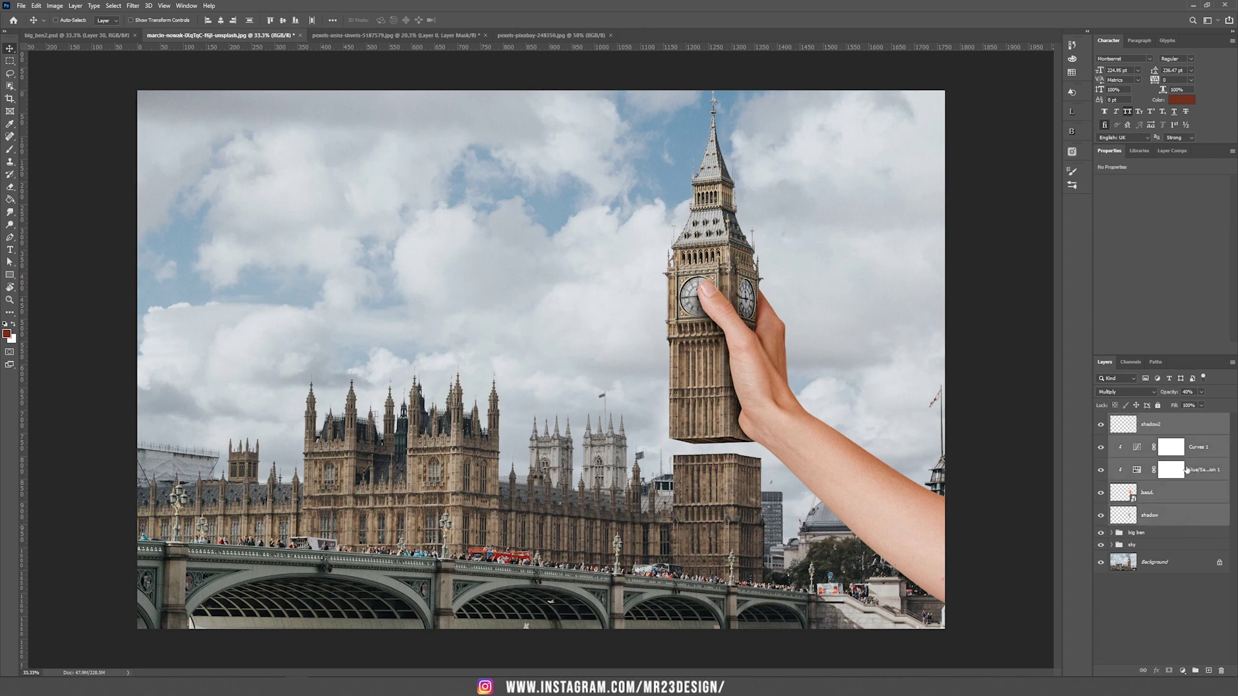
key(ctrl+g)
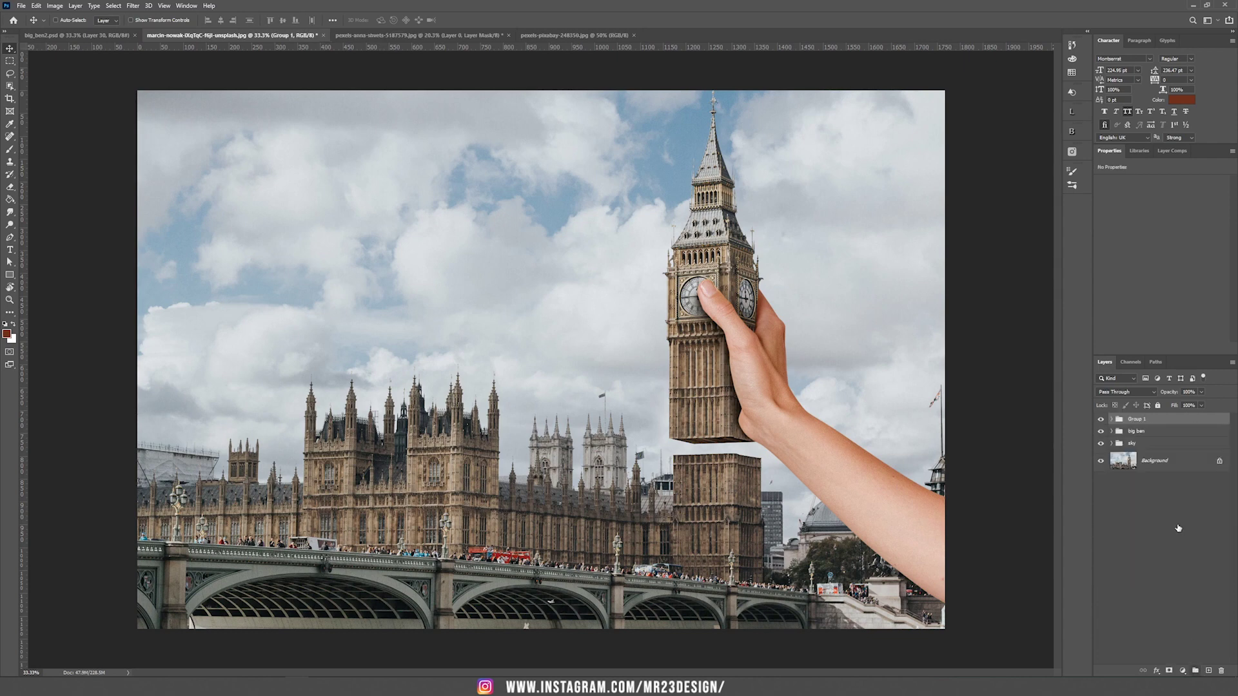
double_click(1136, 419)
text(hand)
key(Return)
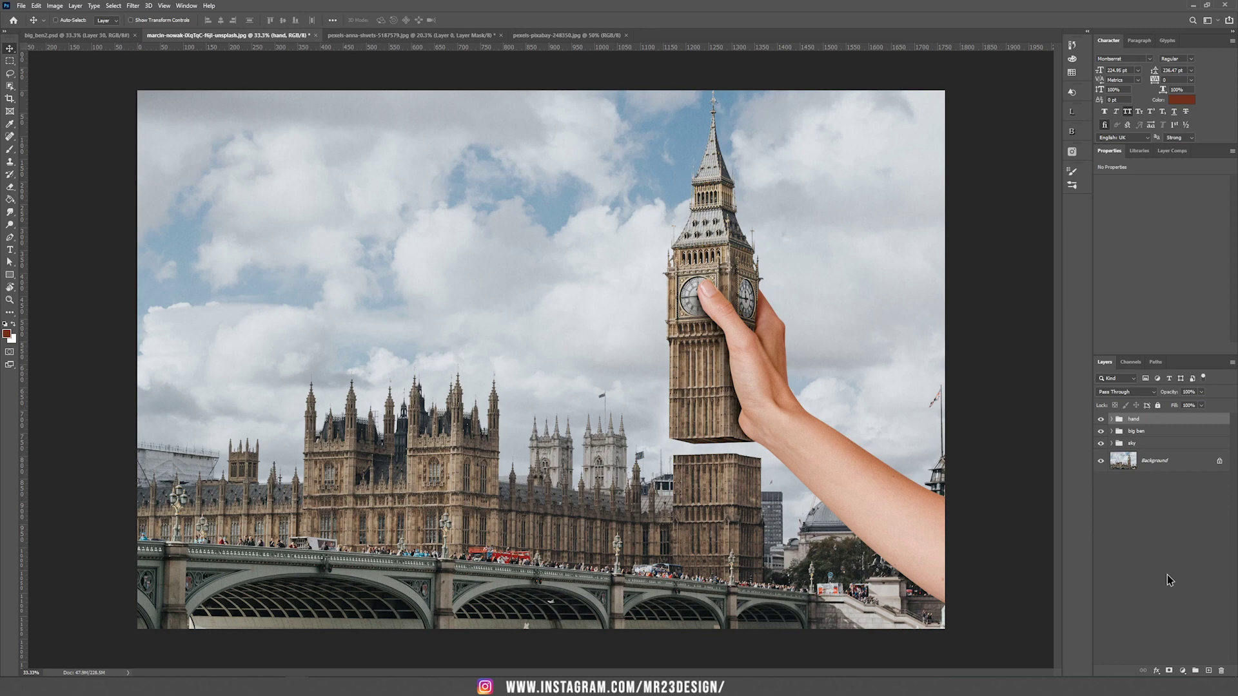
Step: Select the hand and big ben groups together and move them left and slightly up, offsetting the tower from its base
shift+click(1154, 432)
drag(791, 342, 759, 336)
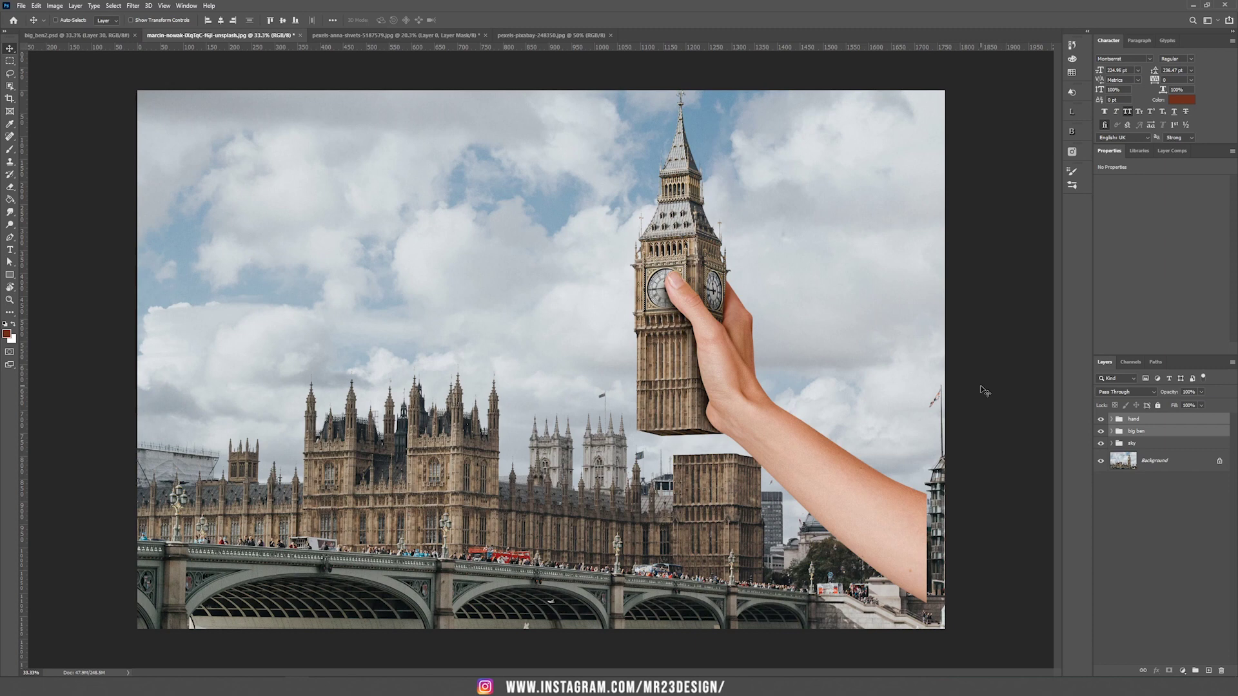
Step: Rotate the hand and big ben groups together about 28° counterclockwise so the arm runs off the image's right edge
key(ctrl)
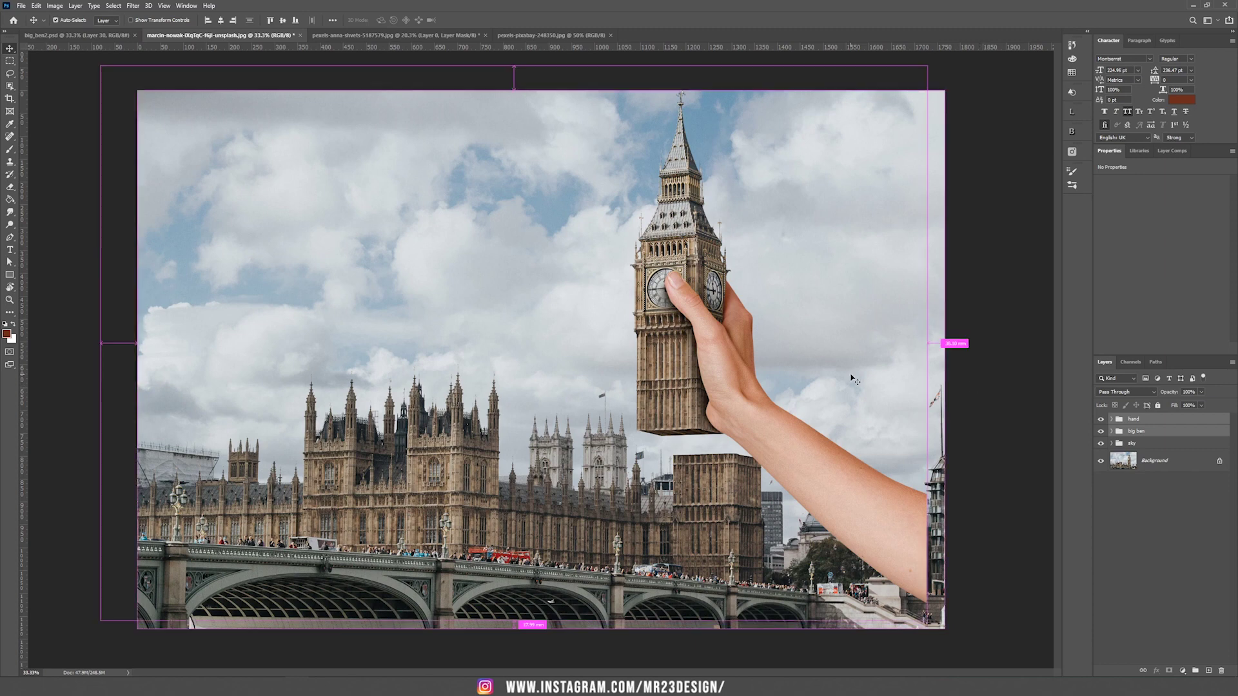
key(ctrl+t)
drag(970, 361, 793, 162)
key(Return)
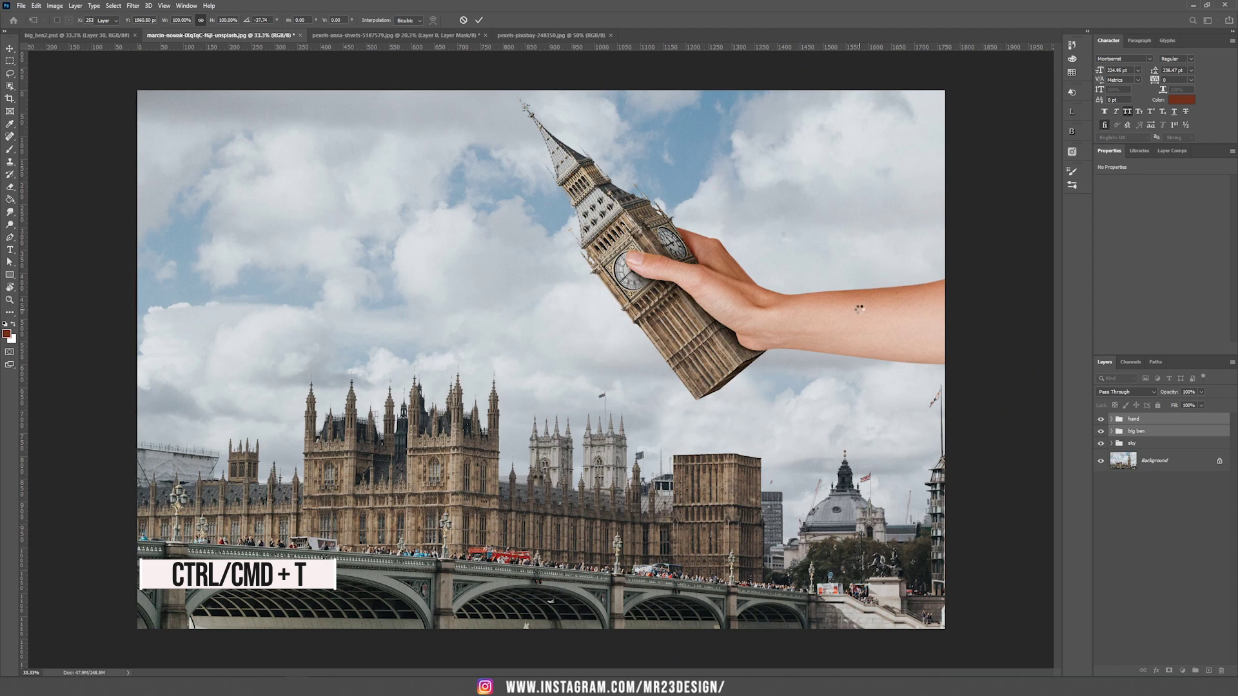
key(Return)
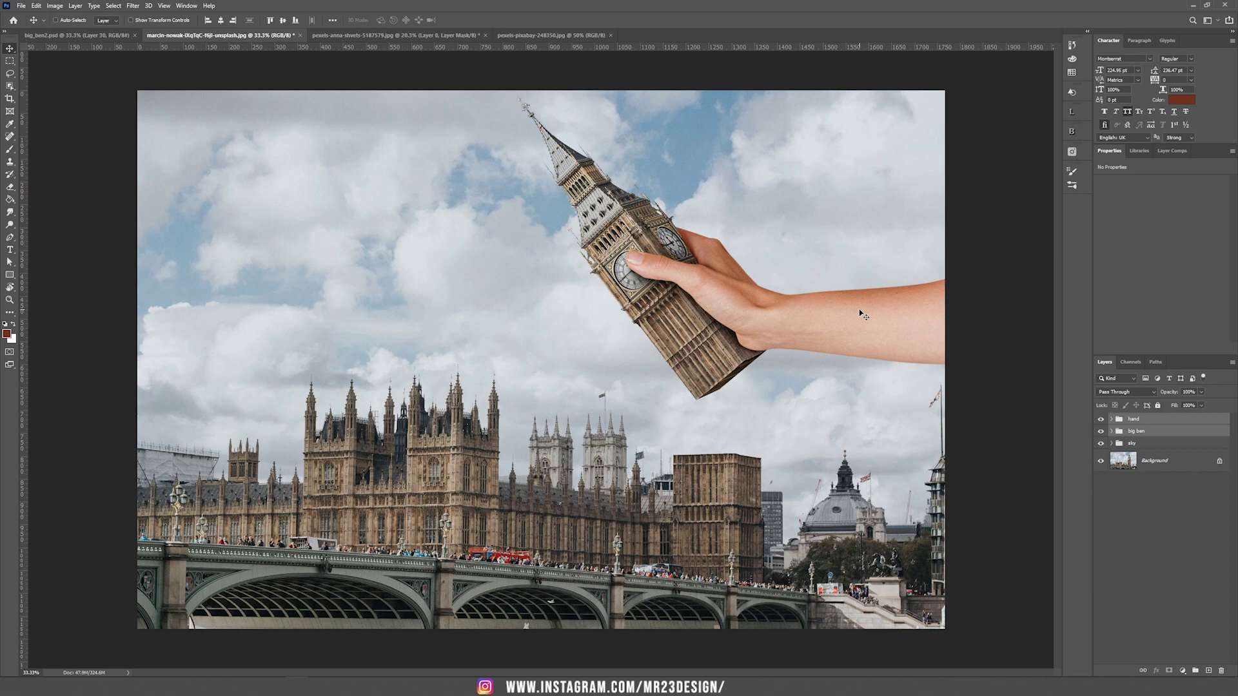
Step: Add an Exposure adjustment above the hand group, lower its exposure until nearly black, and clip it to the group
click(1156, 422)
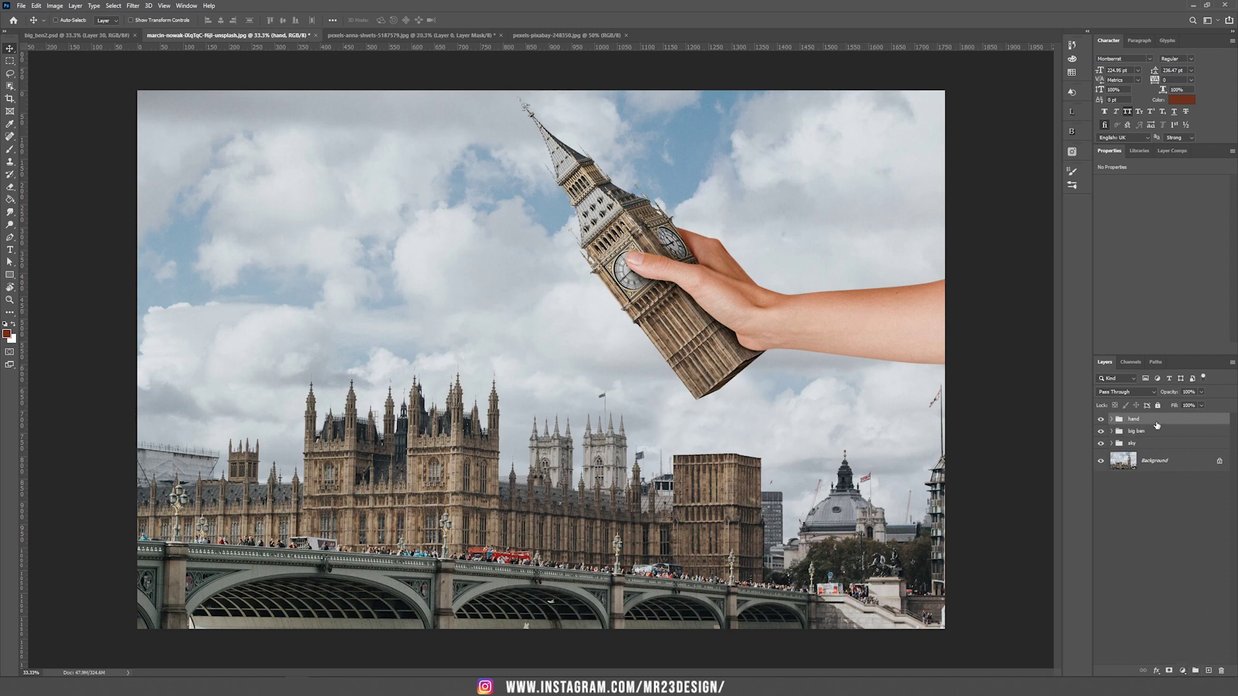
click(1182, 671)
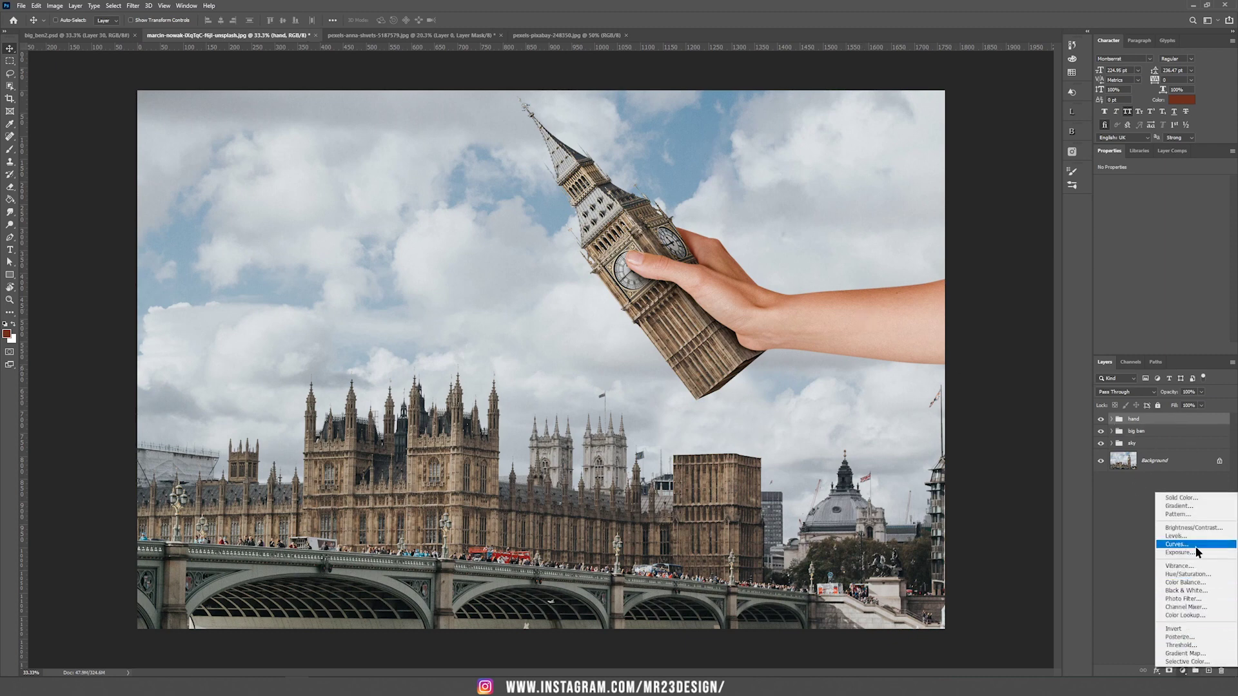
click(1180, 552)
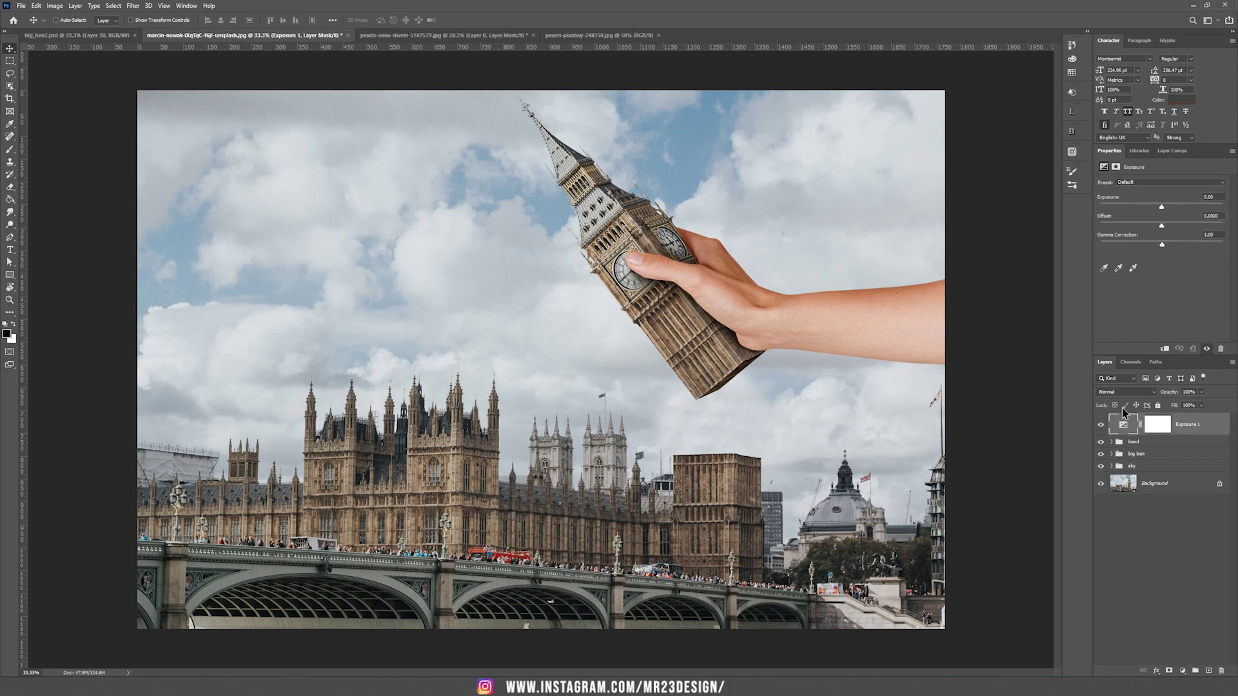
drag(1161, 207, 1115, 212)
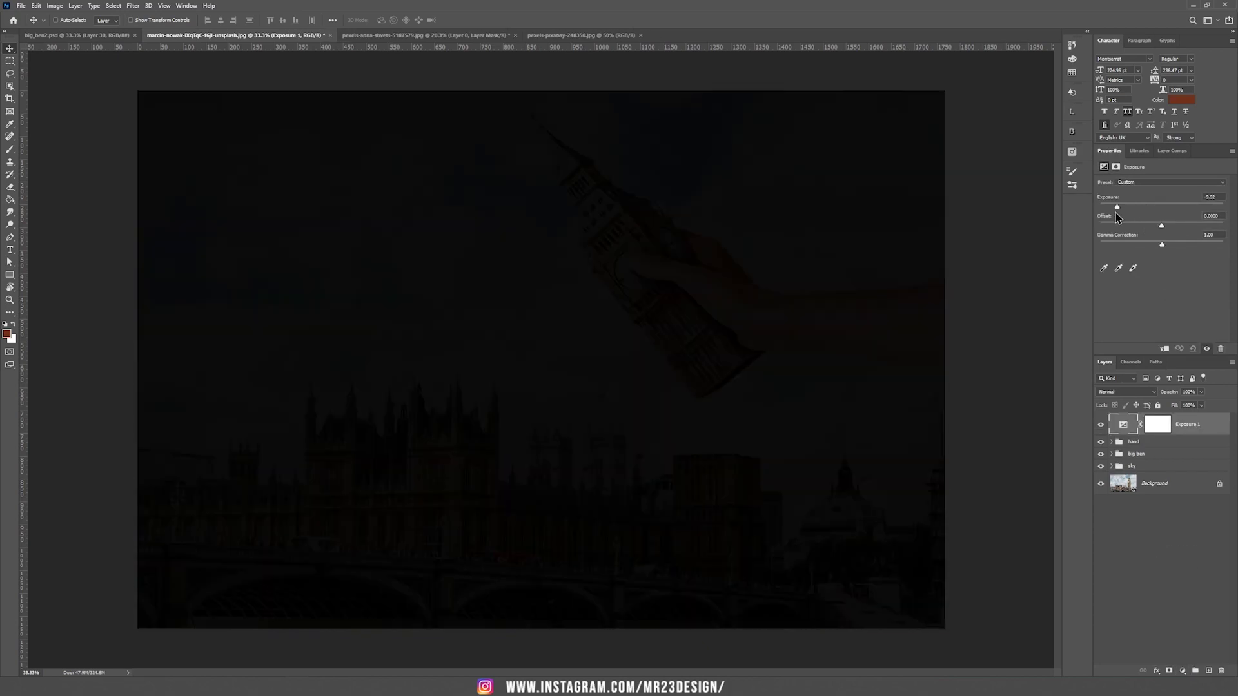
alt+click(1125, 436)
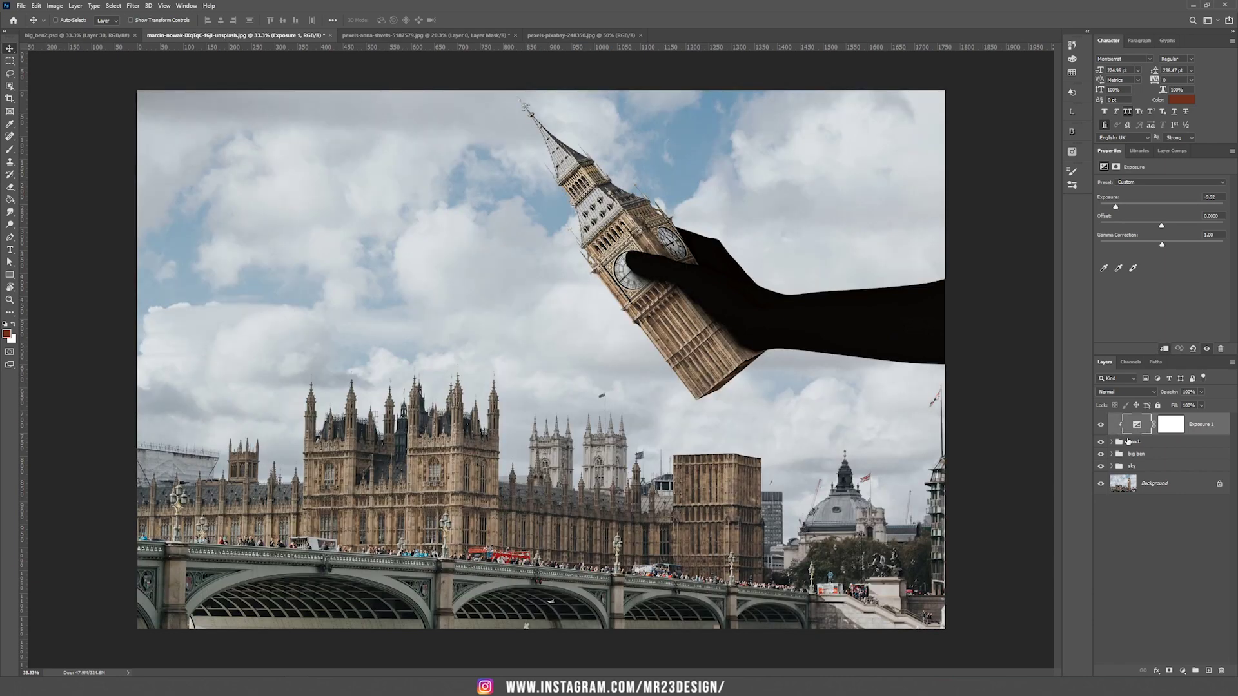
Step: Set the Exposure adjustment's blend mode to Soft Light and invert its mask to black
click(1171, 424)
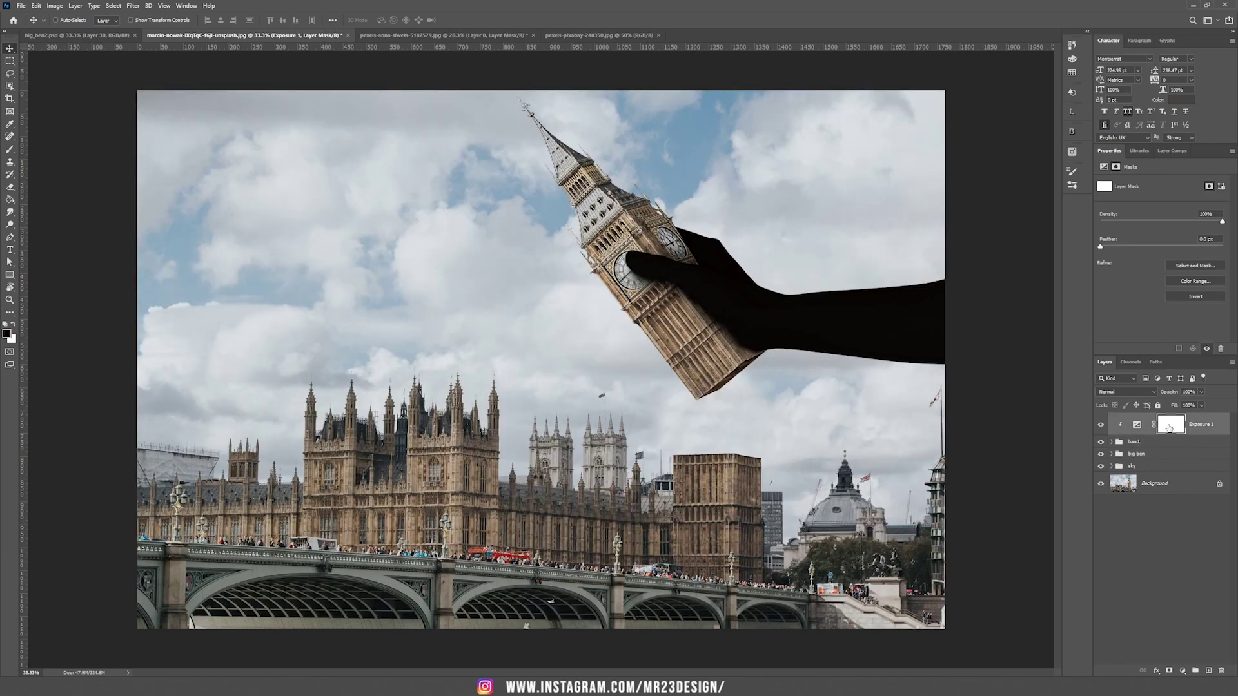
click(1128, 395)
click(1119, 519)
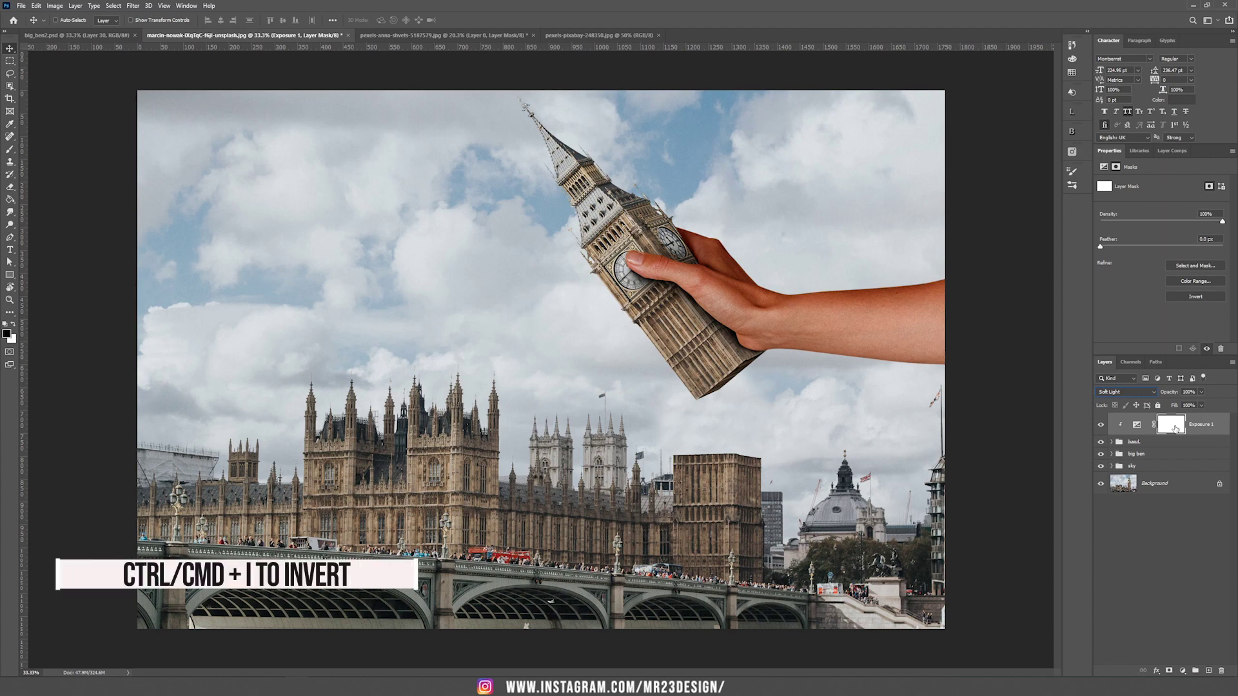
key(ctrl+i)
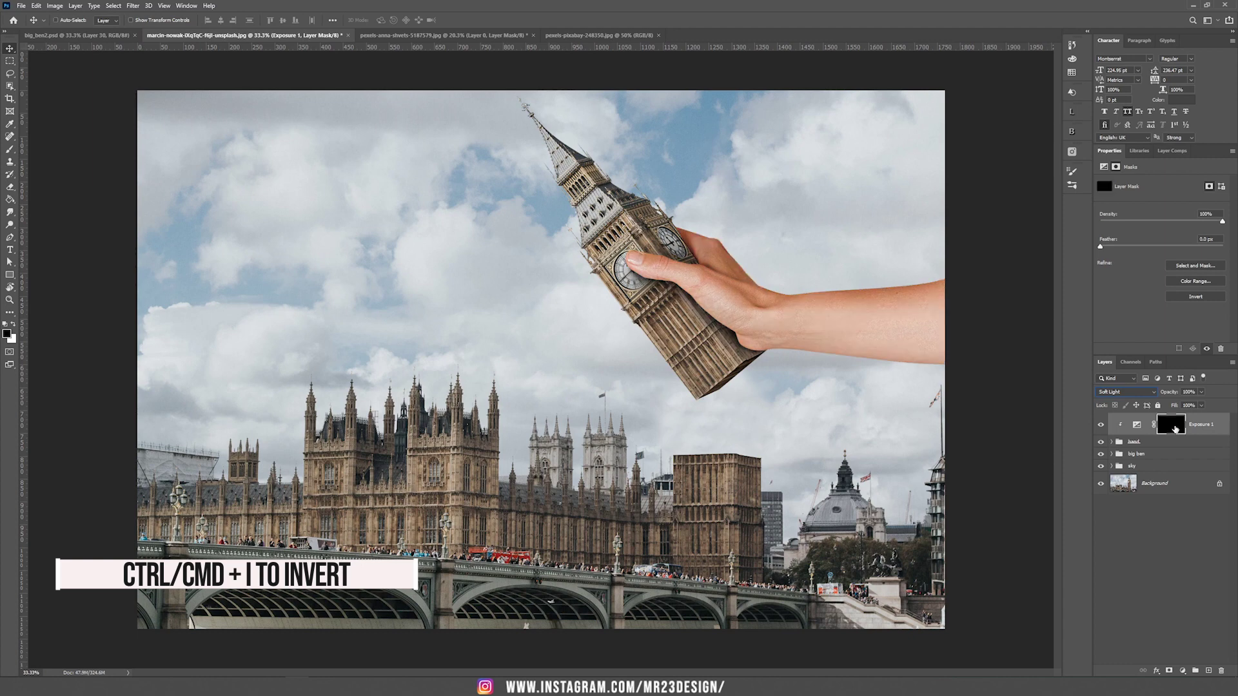
Step: Paint white on the exposure mask along the hand and forearm's upper side with a large brush at 4% flow
click(9, 151)
click(12, 324)
key(bracketright)
key(bracketright)
key(bracketright)
key(bracketright)
key(bracketright)
key(bracketright)
key(bracketright)
key(bracketright)
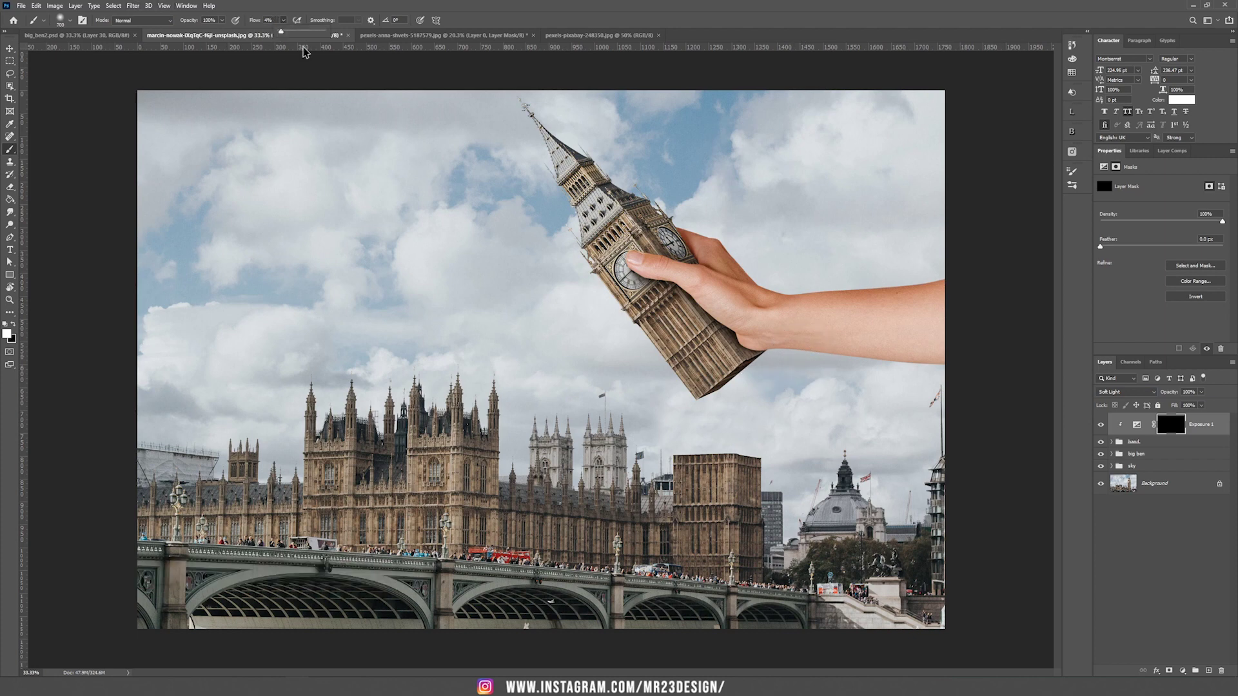
mouse_move(731, 239)
mouse_down()
mouse_move(780, 258)
mouse_move(867, 261)
mouse_up()
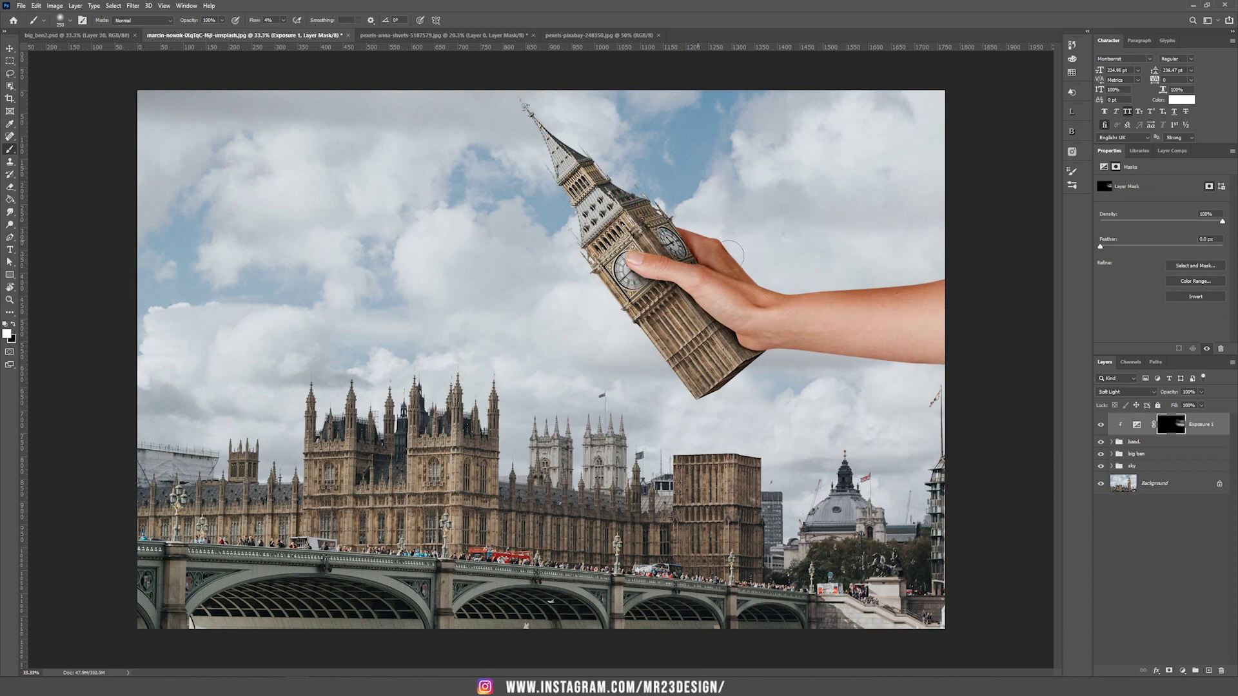
key(v)
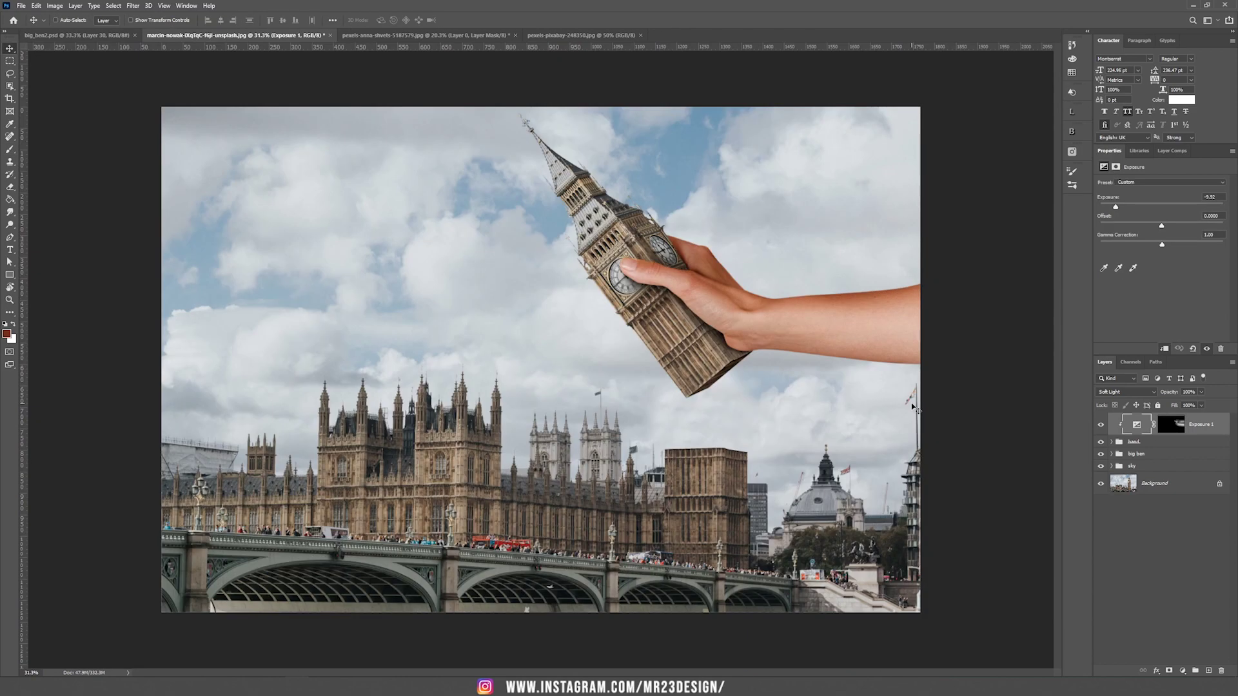
Step: Add a new layer above the exposure adjustment, clip it to the hand group, and name it lights
key(ctrl)
key(ctrl+plus)
key(ctrl+plus)
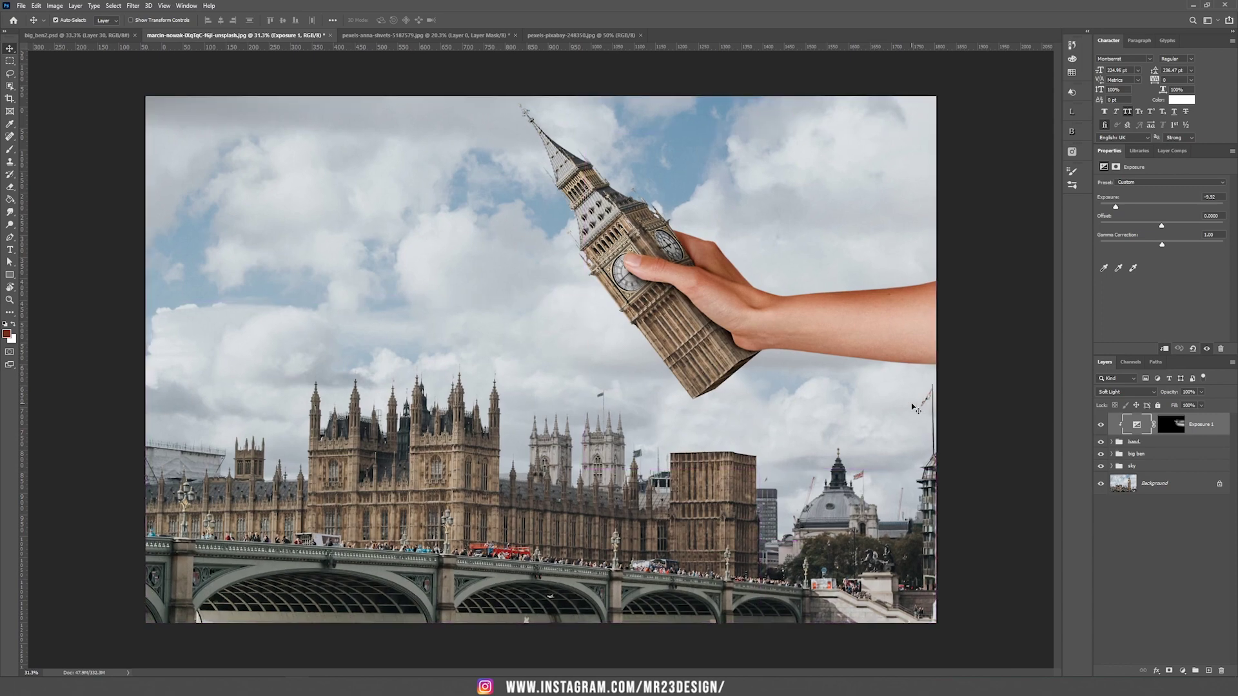
drag(1034, 277, 665, 358)
scroll(838, 386, up, 1)
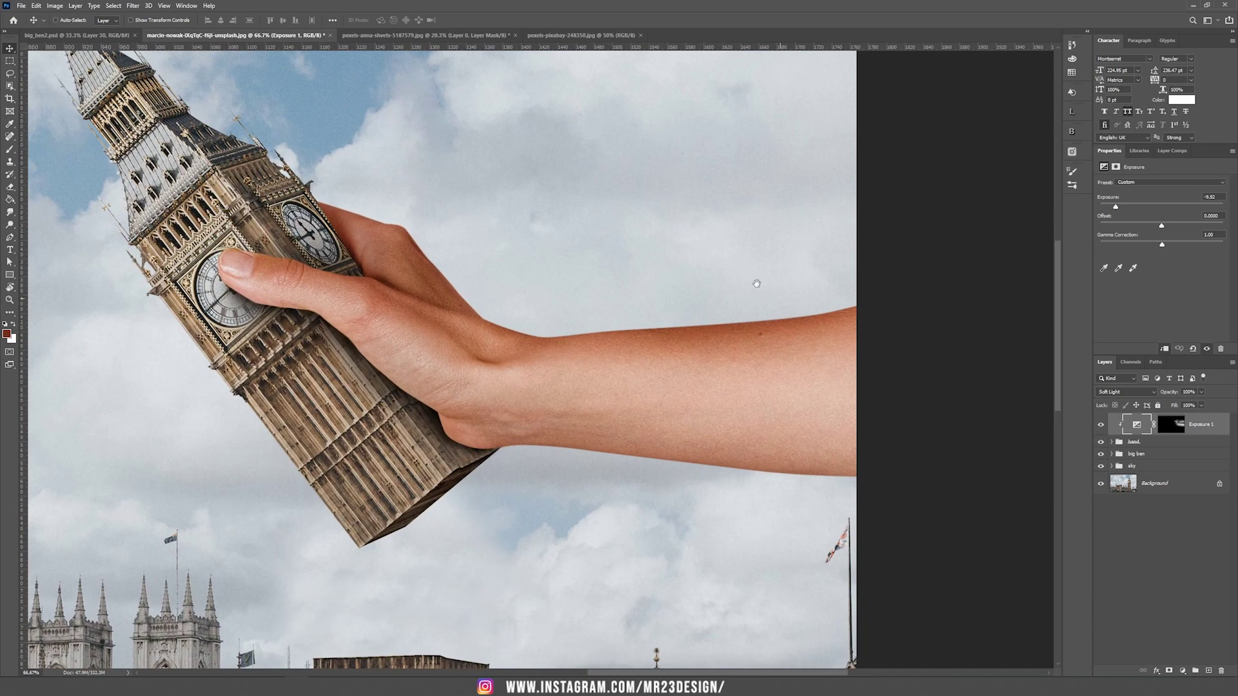
click(1208, 670)
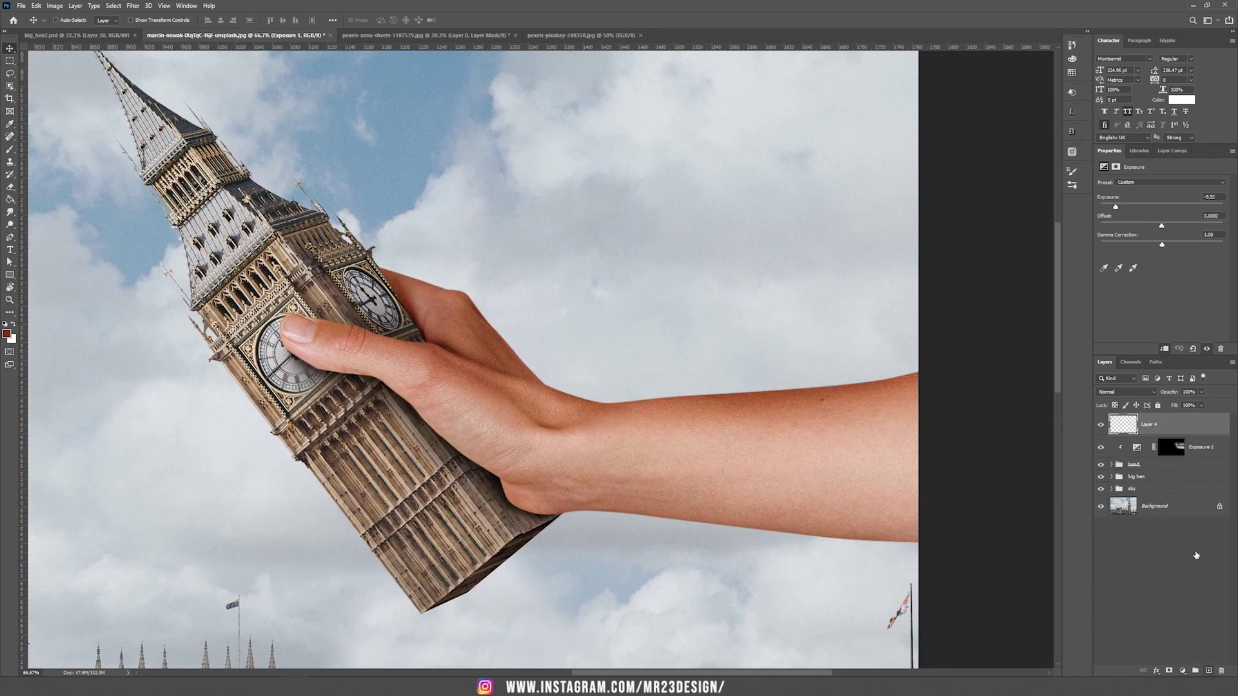
alt+click(1154, 434)
double_click(1161, 424)
text(lights)
key(Return)
Step: Rename the exposure adjustment layer as shadows
double_click(1196, 447)
text(s)
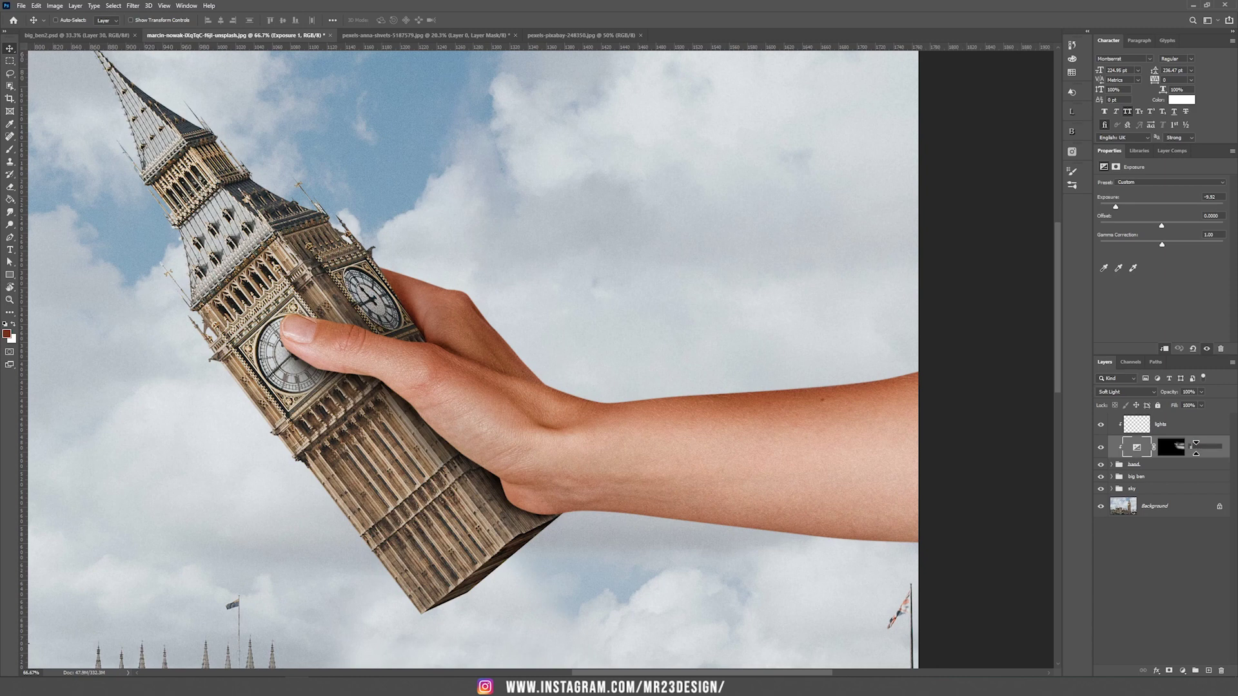
text(hadows)
Step: Set the lights layer's blend mode to Screen
click(1170, 425)
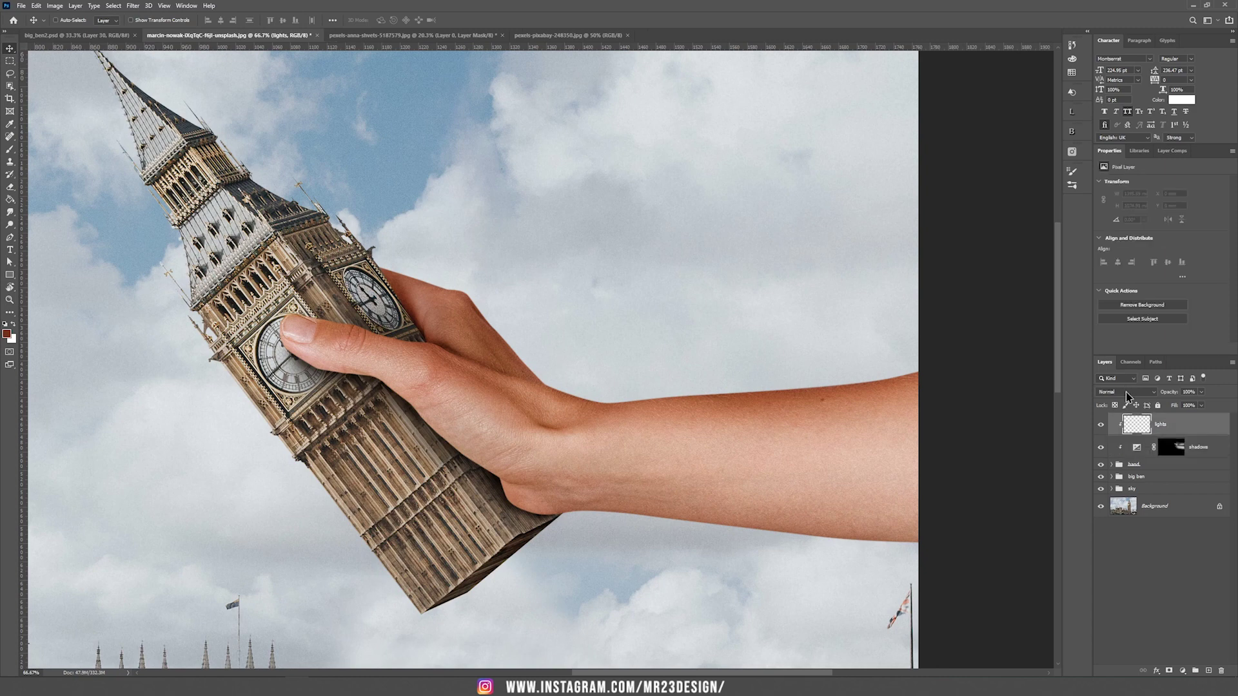
click(1126, 392)
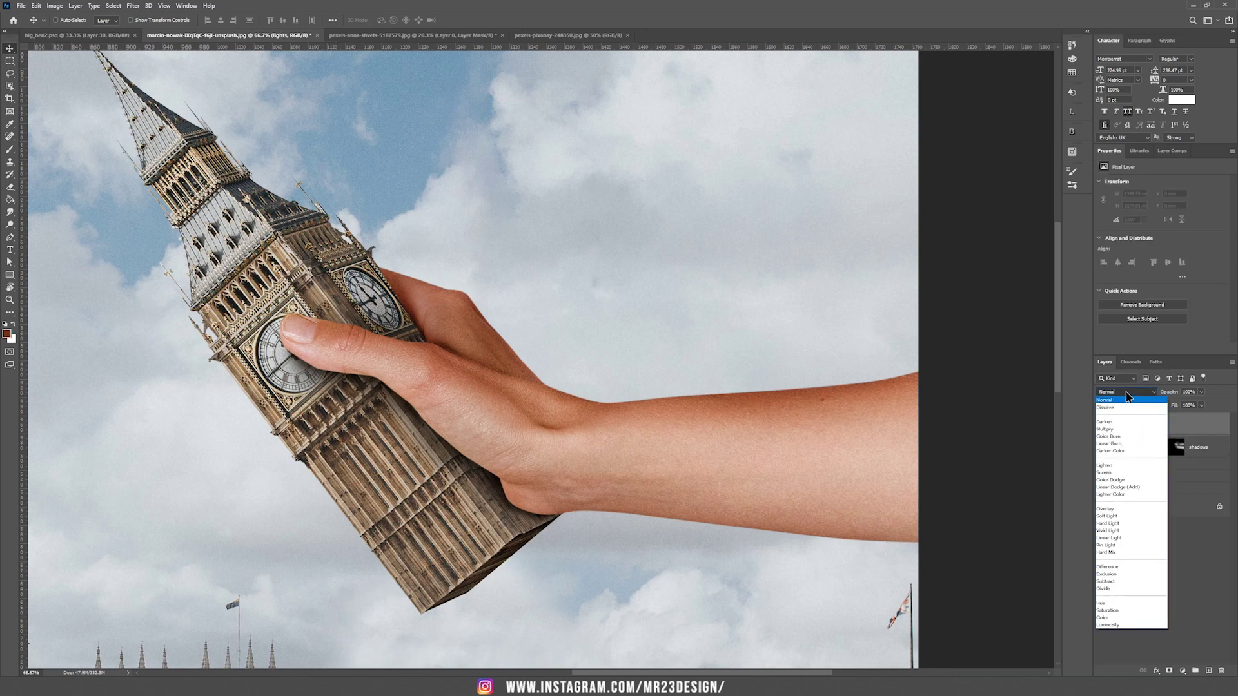
click(1122, 478)
Step: Paint soft white highlights along the upper edge of the fingers, wrist and forearm on the lights layer at 10% flow
click(14, 325)
key(b)
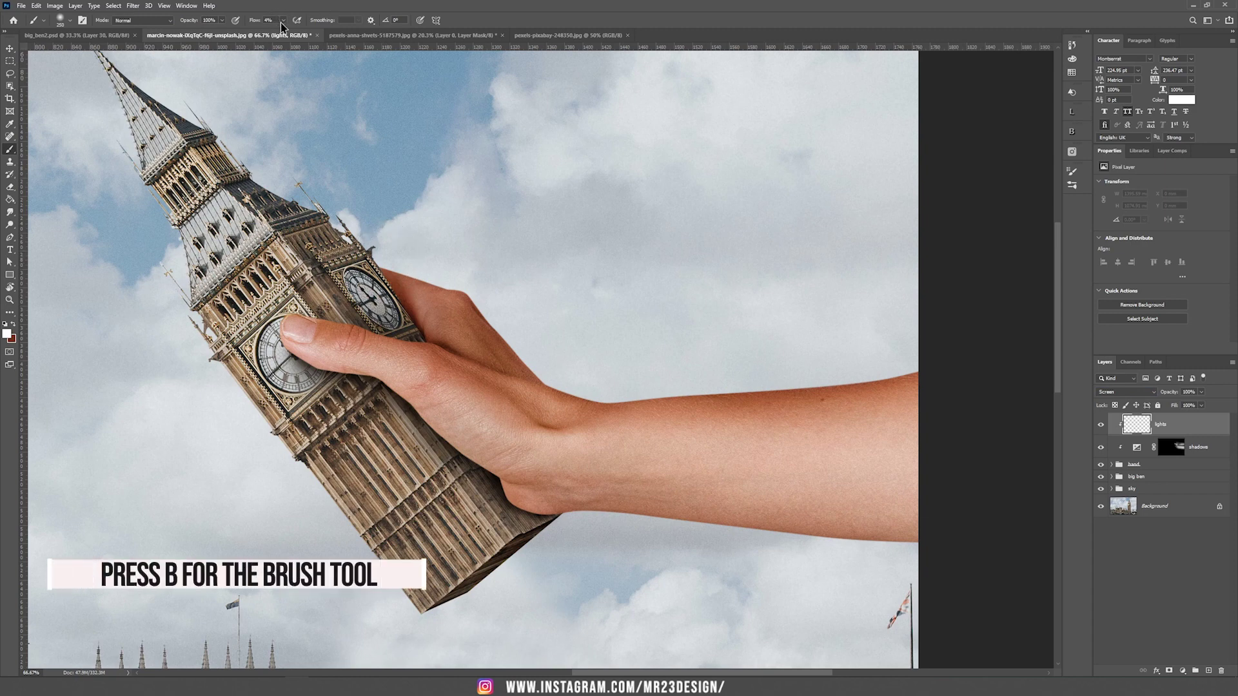
drag(284, 33, 287, 33)
click(361, 266)
key(bracketleft)
key(bracketleft)
key(bracketleft)
key(bracketleft)
mouse_move(416, 267)
mouse_down()
mouse_move(473, 287)
mouse_move(530, 347)
mouse_move(490, 302)
mouse_move(537, 347)
mouse_move(699, 386)
mouse_move(752, 375)
mouse_up()
key(ctrl+z)
key(bracketleft)
key(bracketleft)
key(bracketleft)
key(bracketleft)
key(bracketleft)
key(bracketleft)
key(bracketleft)
mouse_move(459, 290)
mouse_down()
mouse_move(392, 272)
mouse_move(467, 297)
mouse_move(514, 340)
mouse_up()
mouse_move(543, 383)
mouse_down()
mouse_move(828, 387)
mouse_move(919, 371)
mouse_up()
key(bracketright)
key(bracketright)
key(bracketright)
key(bracketright)
key(bracketright)
key(bracketright)
key(bracketright)
mouse_move(619, 396)
mouse_down()
mouse_move(838, 382)
mouse_move(339, 251)
mouse_up()
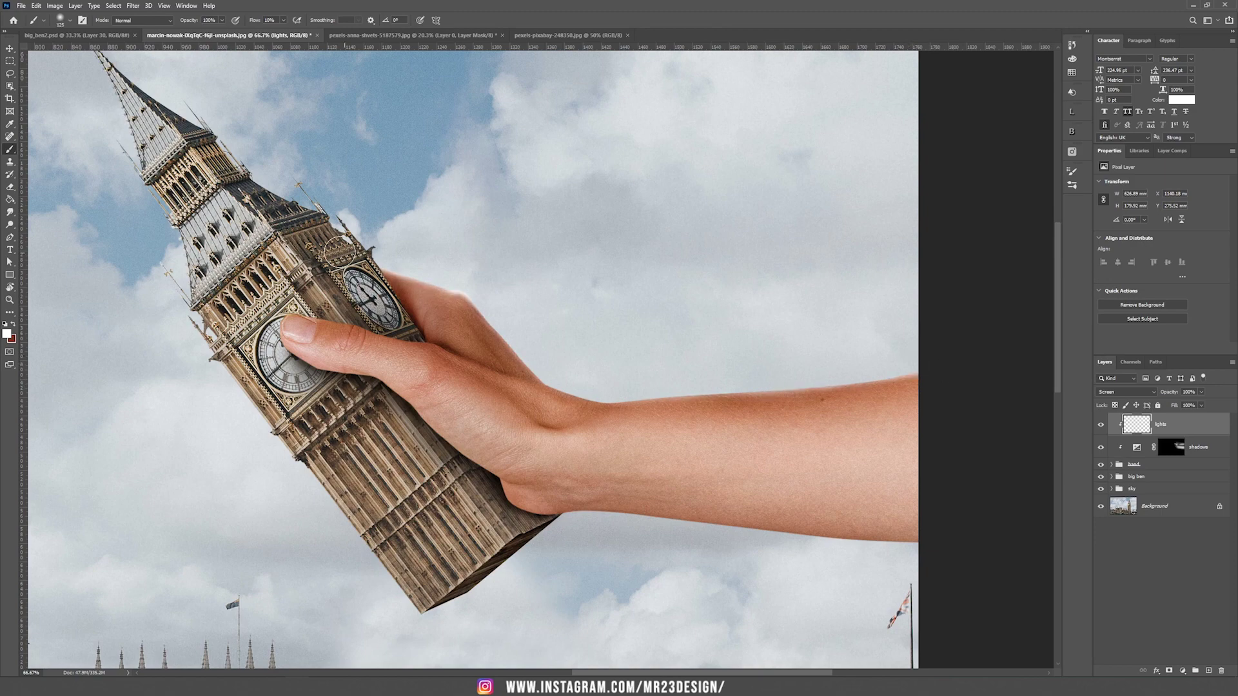
Step: Paint thin white highlights along the forearm's lower edge with a smaller brush, undoing the first stroke
drag(596, 511, 648, 514)
key(ctrl+z)
scroll(725, 566, up, 6)
key(bracketleft)
key(bracketleft)
key(bracketleft)
key(bracketleft)
key(bracketleft)
key(bracketleft)
key(bracketleft)
key(bracketleft)
key(bracketleft)
key(bracketleft)
key(bracketleft)
key(bracketleft)
drag(416, 460, 520, 464)
drag(585, 471, 896, 508)
drag(420, 457, 647, 476)
drag(846, 497, 378, 463)
drag(379, 464, 622, 487)
drag(452, 473, 851, 508)
Step: Set the foreground color to black
scroll(850, 507, up, 3)
scroll(850, 507, left, 5)
click(13, 325)
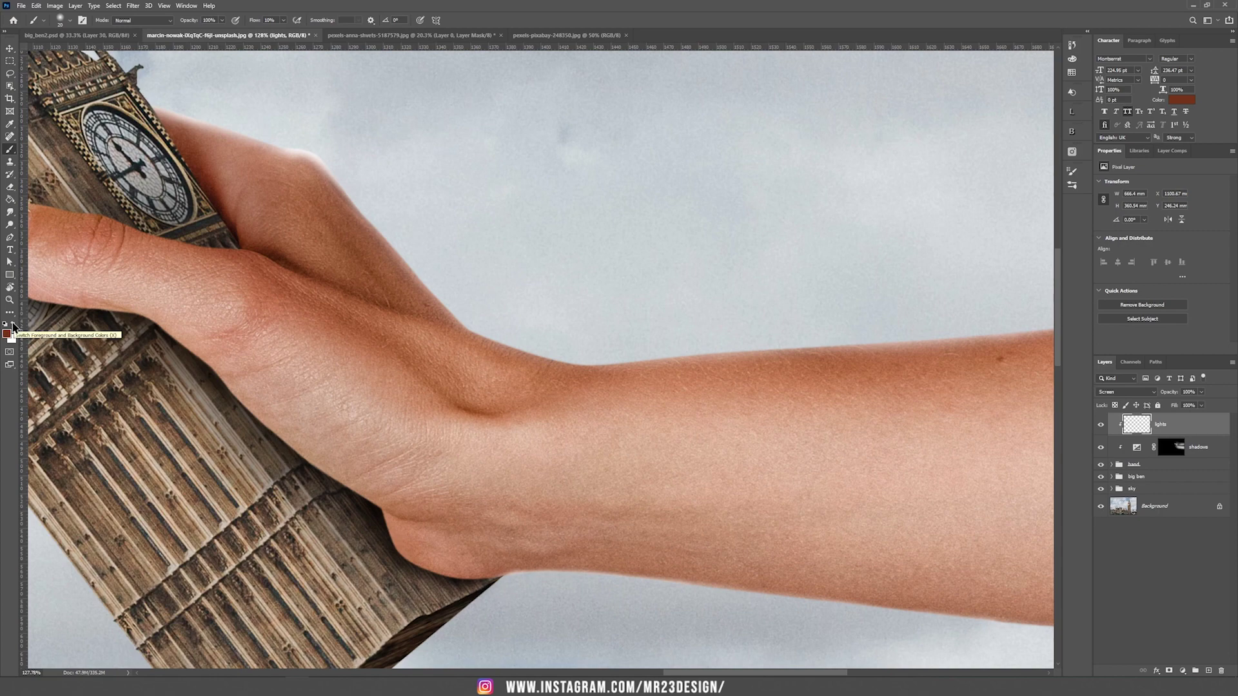
click(6, 333)
click(372, 279)
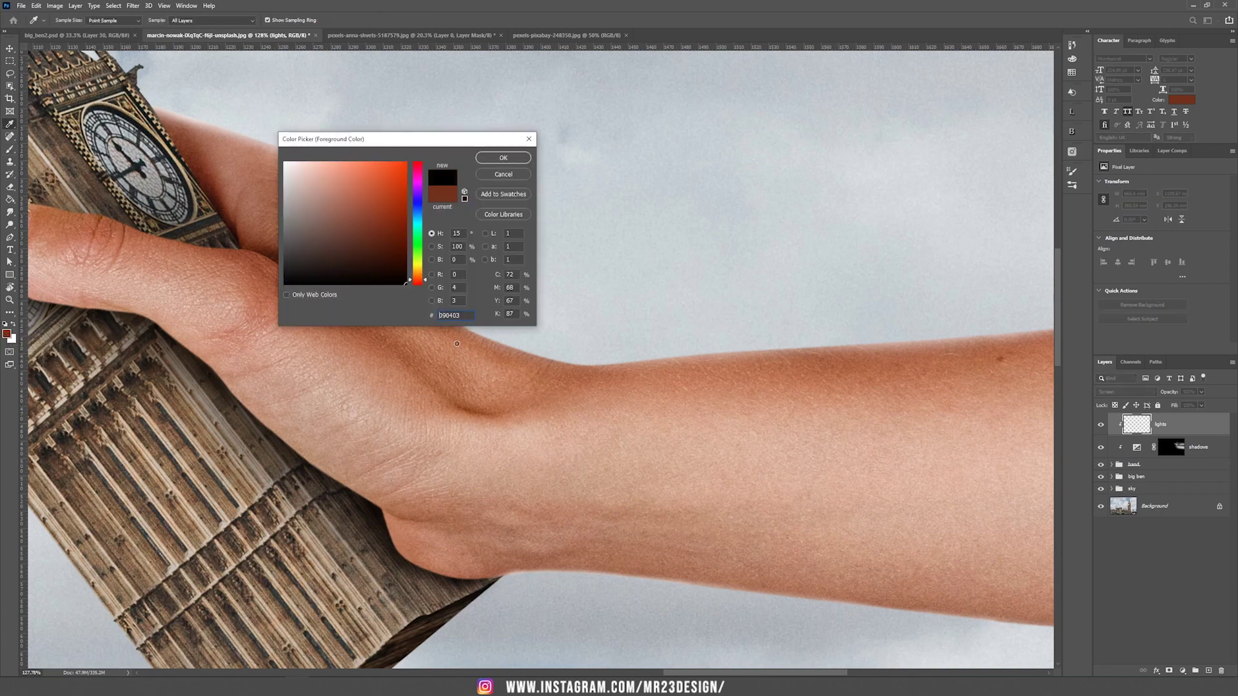
click(504, 158)
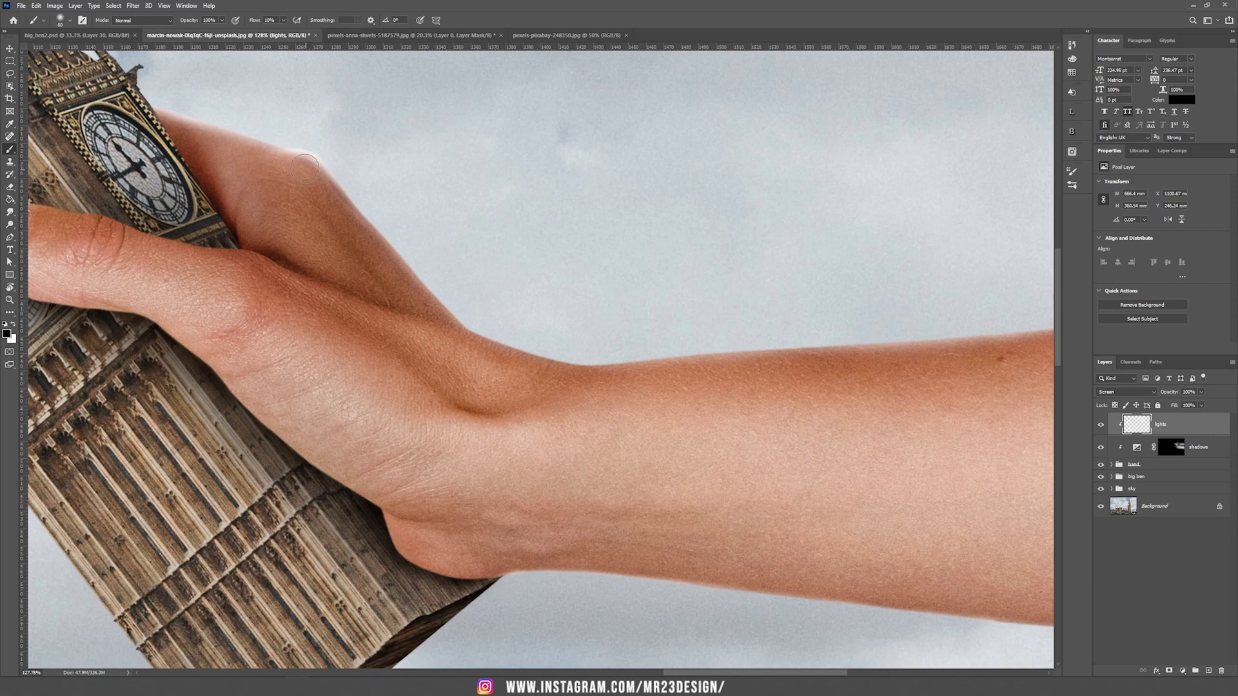
Step: Create a Soft Light layer filled with 50% gray and clip it to the lights layer below
key(ctrl+0)
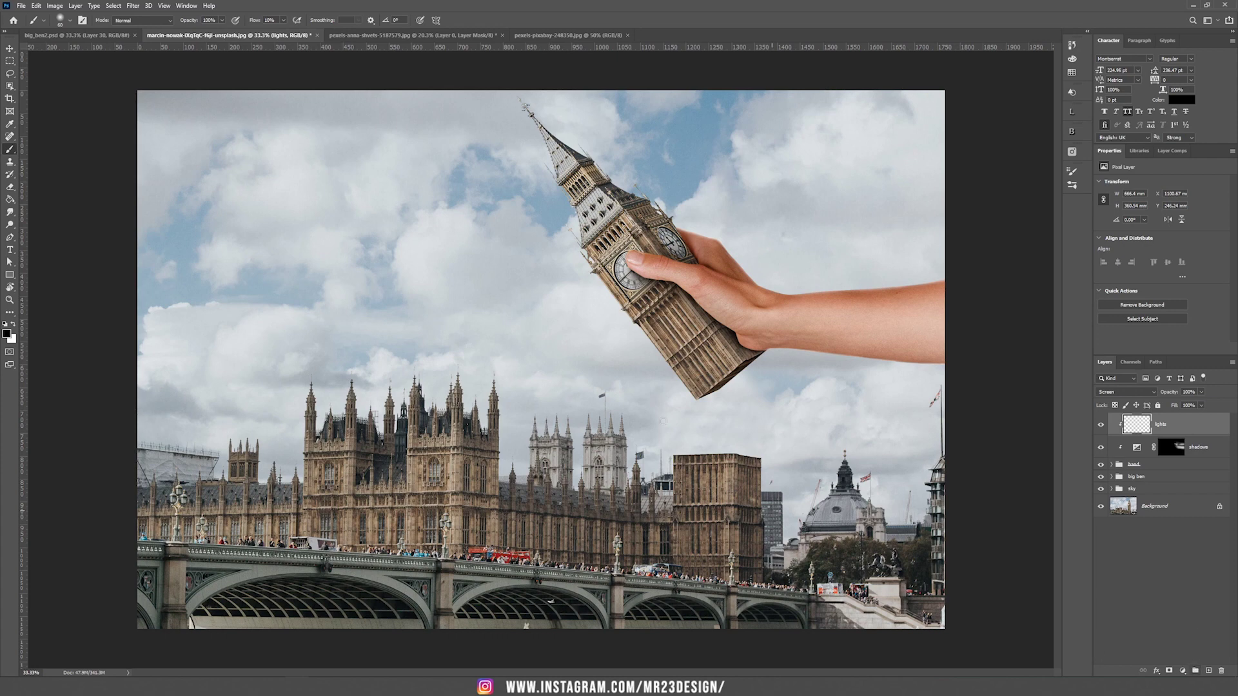
click(75, 5)
mouse_move(96, 16)
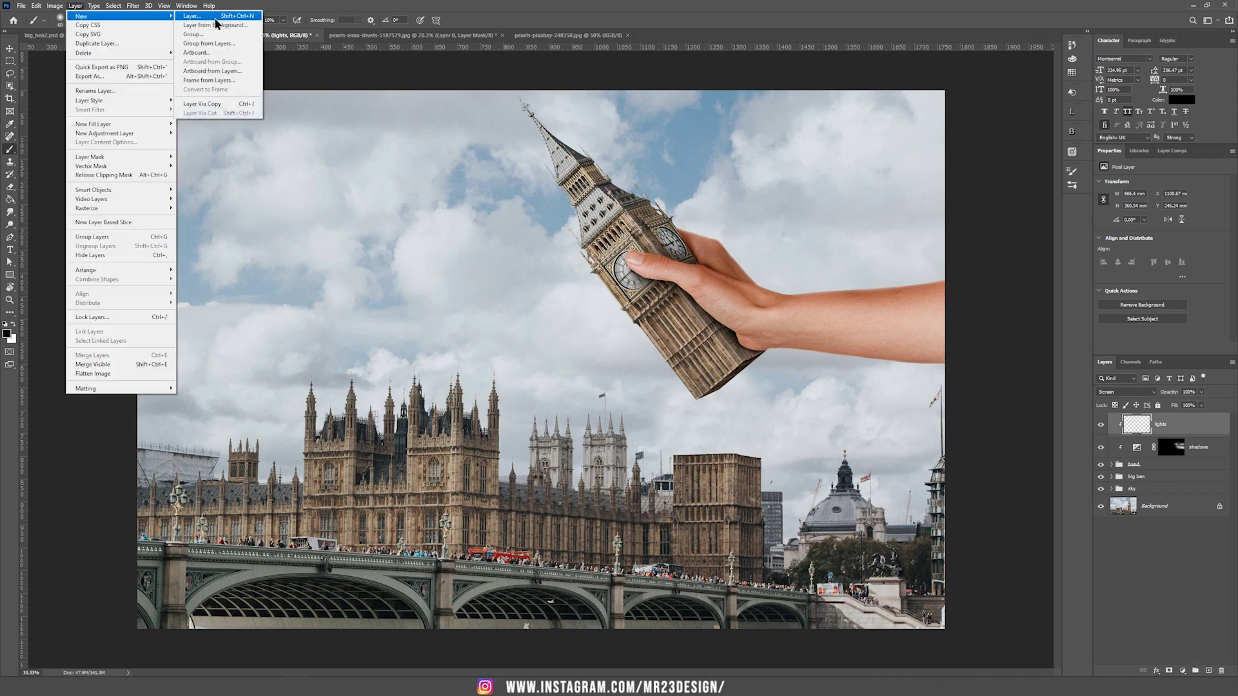
click(219, 17)
click(576, 251)
click(578, 391)
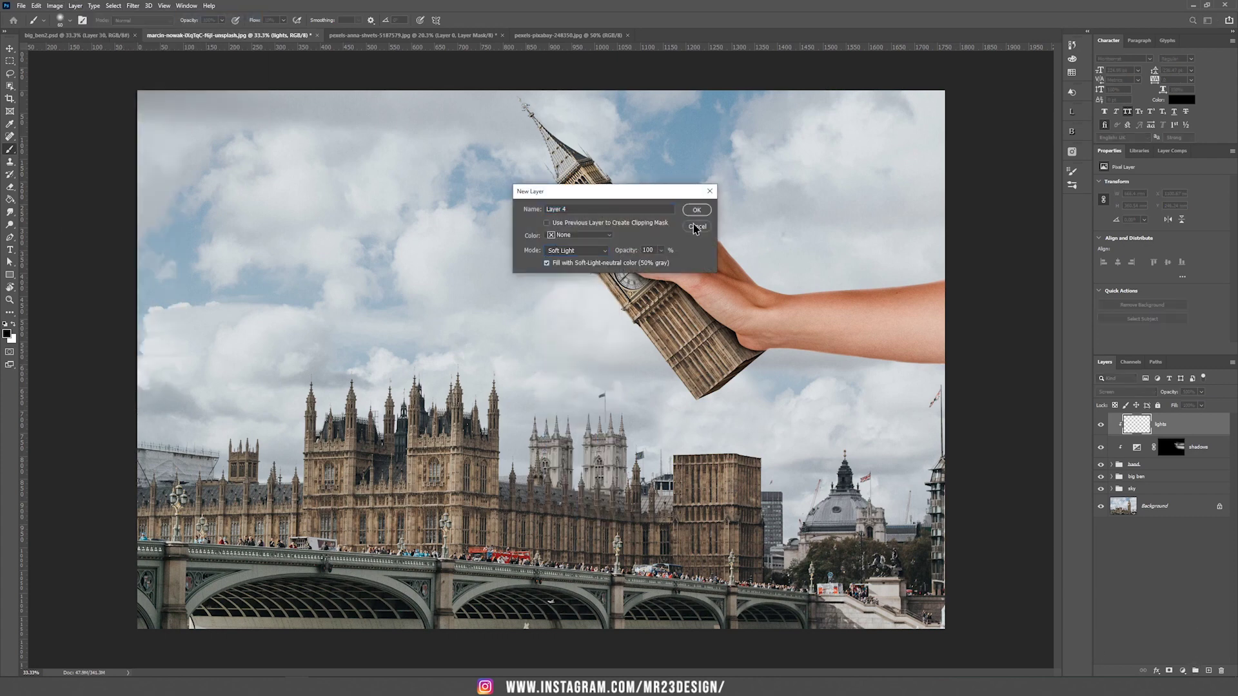
click(696, 210)
alt+click(1148, 435)
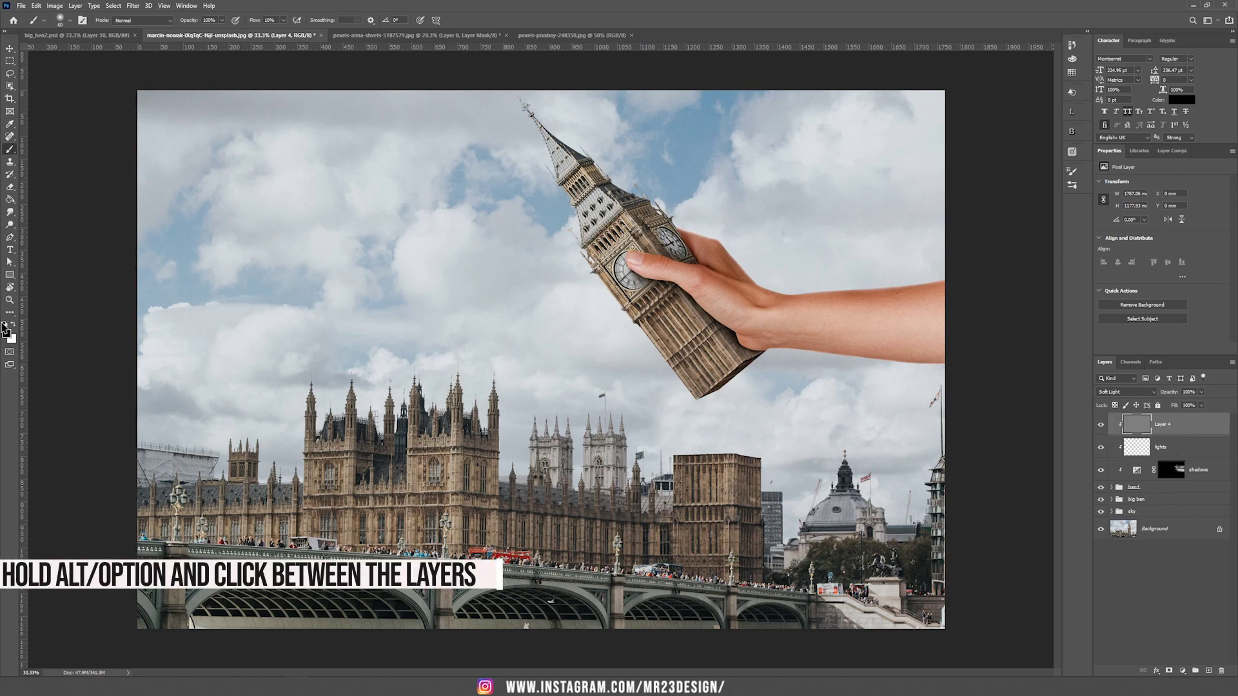
Step: Darken the shaded hollows between the thumb and wrist with black strokes on the gray layer at 10% flow
scroll(741, 316, up, 10)
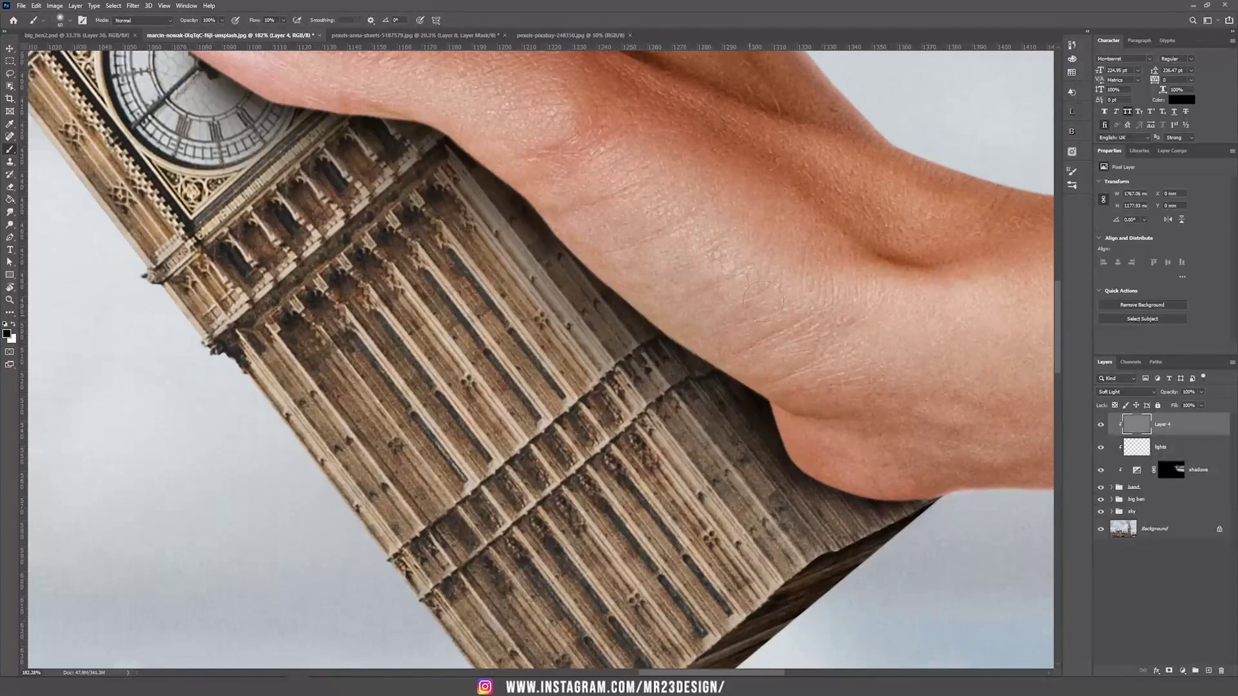
drag(774, 258, 551, 319)
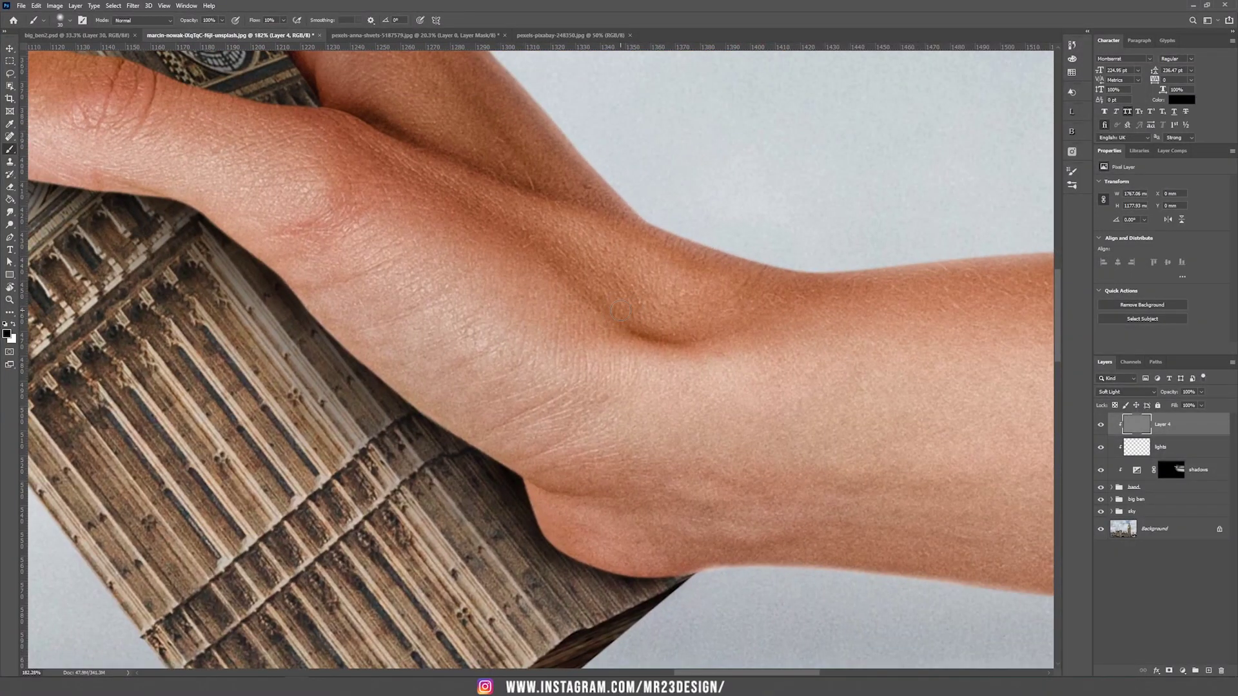
mouse_move(625, 319)
mouse_down()
mouse_move(699, 337)
mouse_move(767, 328)
mouse_up()
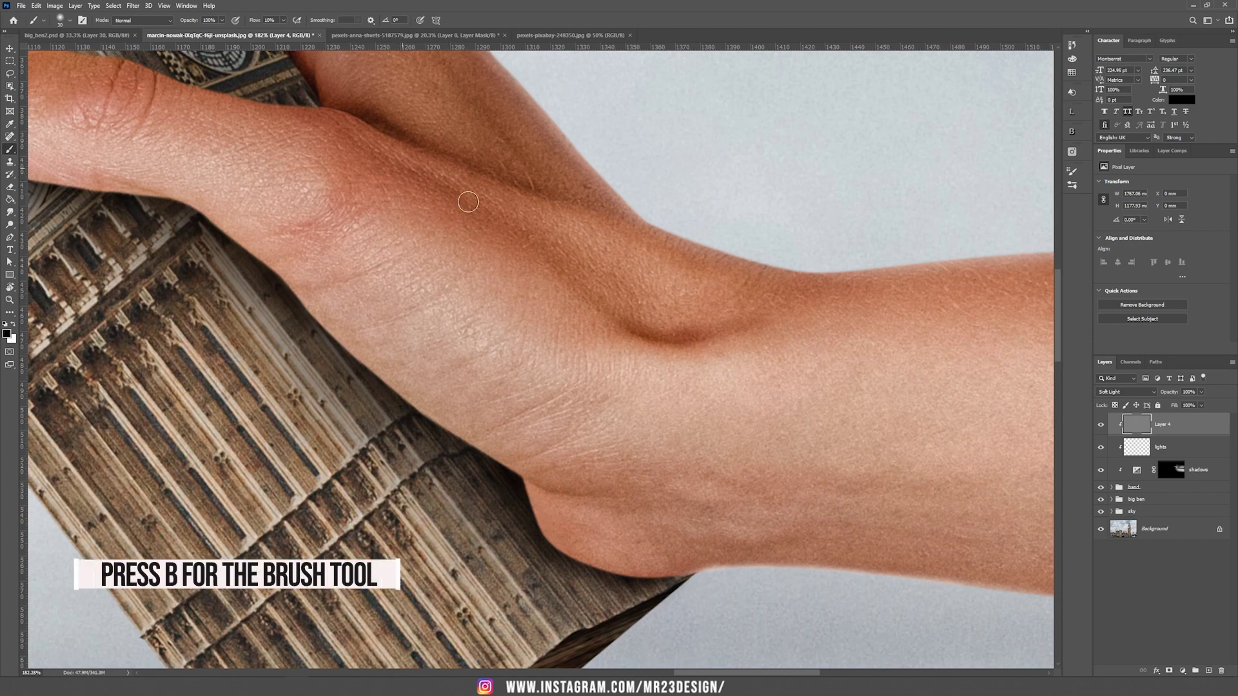
drag(531, 171, 668, 322)
key(bracketright)
key(bracketright)
drag(578, 308, 724, 368)
drag(615, 227, 704, 340)
Step: Darken the fine skin creases on the palm, thumb base and wrist with a small black brush
key(bracketright)
key(bracketleft)
key(bracketleft)
key(bracketleft)
key(bracketleft)
key(bracketleft)
key(bracketleft)
drag(336, 250, 329, 290)
mouse_move(314, 249)
mouse_down()
mouse_move(316, 281)
mouse_move(285, 292)
mouse_up()
drag(159, 213, 201, 229)
drag(286, 352, 358, 372)
drag(505, 453, 580, 434)
drag(549, 496, 617, 477)
drag(664, 529, 611, 549)
drag(601, 535, 646, 511)
drag(742, 572, 682, 605)
drag(729, 624, 774, 590)
Step: Lower the brush flow and gently darken more shadow areas and wrinkles around the wrist and hand
drag(782, 650, 285, 435)
click(283, 20)
drag(282, 33, 279, 33)
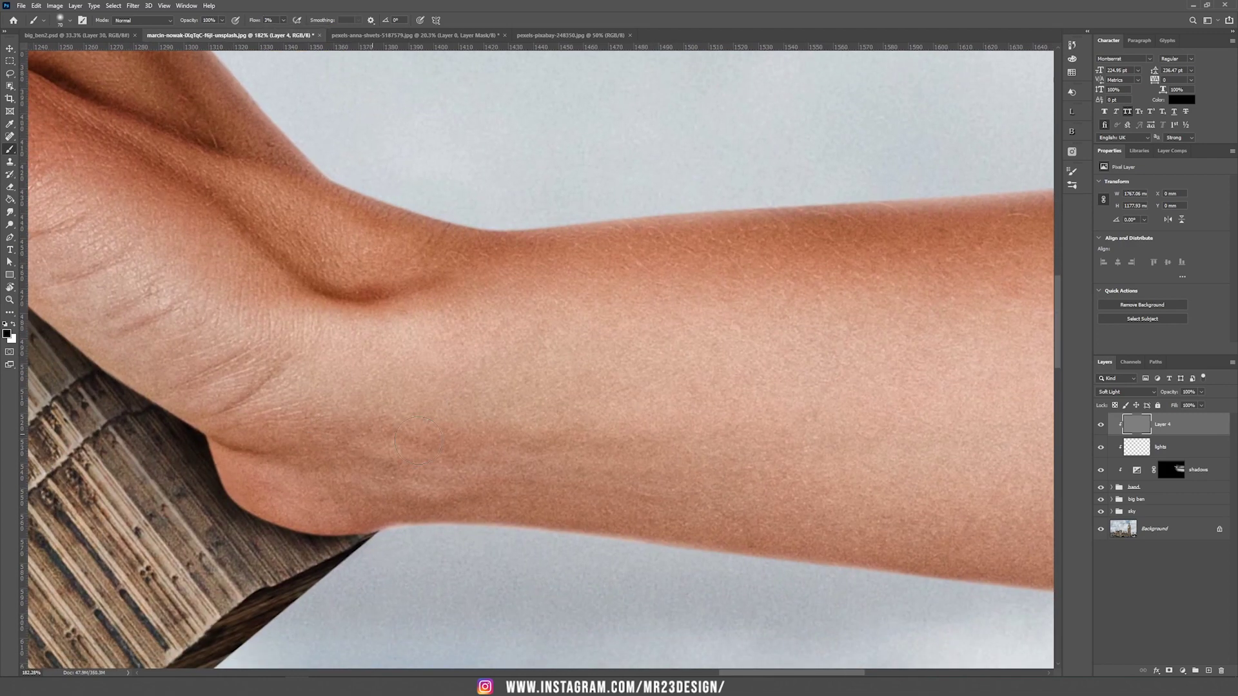
drag(266, 244, 426, 277)
drag(185, 90, 466, 322)
key(bracketleft)
key(bracketleft)
key(bracketleft)
drag(283, 221, 290, 254)
drag(319, 192, 356, 205)
key(bracketleft)
key(bracketleft)
key(bracketleft)
key(bracketleft)
drag(68, 305, 109, 294)
Step: Brighten the highlights around the wrist and hand on the gray Soft Light layer with a much larger white brush
drag(710, 494, 71, 451)
key(bracketright)
key(bracketright)
key(bracketright)
key(bracketright)
key(bracketright)
key(bracketright)
key(bracketright)
key(bracketright)
key(ctrl+minus)
key(ctrl+minus)
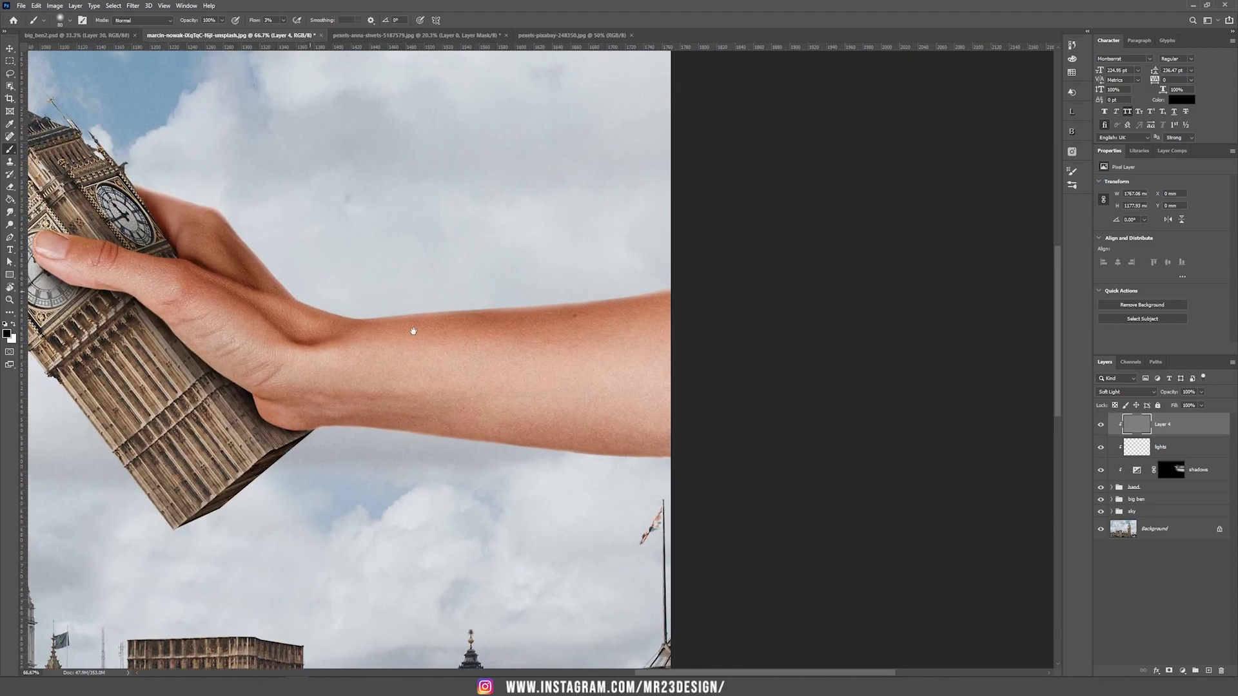
drag(331, 281, 560, 360)
key(x)
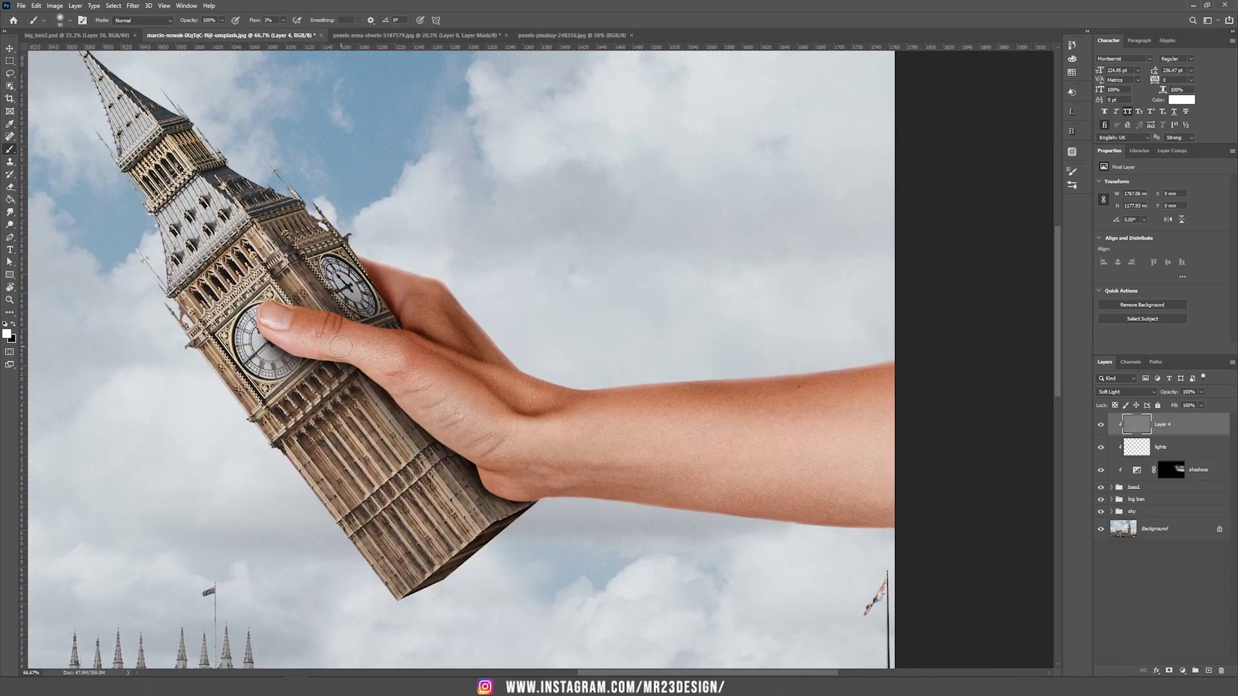
mouse_move(520, 388)
mouse_down()
mouse_move(426, 293)
mouse_move(557, 413)
mouse_up()
key(bracketright)
key(bracketright)
key(bracketright)
key(bracketright)
key(bracketright)
key(bracketright)
key(ctrl+minus)
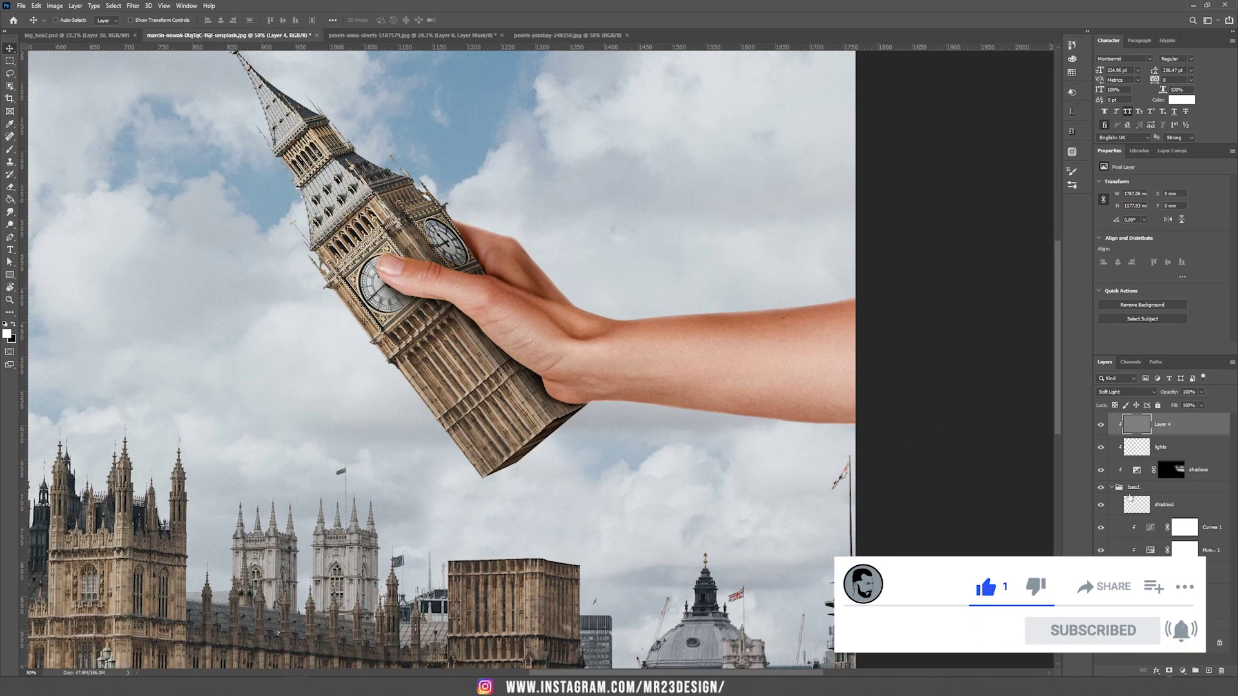
Step: Add a Color Balance adjustment above Curves 1 in the hand group and clip it to the layers below
click(1154, 552)
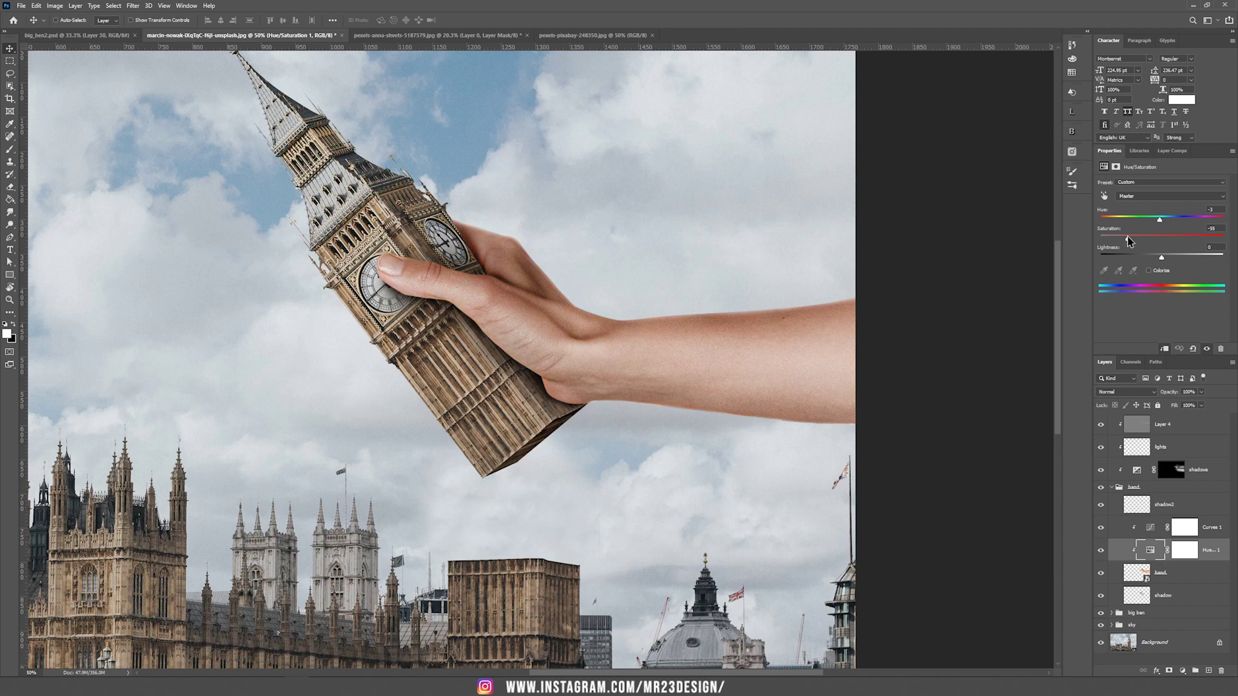
click(1212, 530)
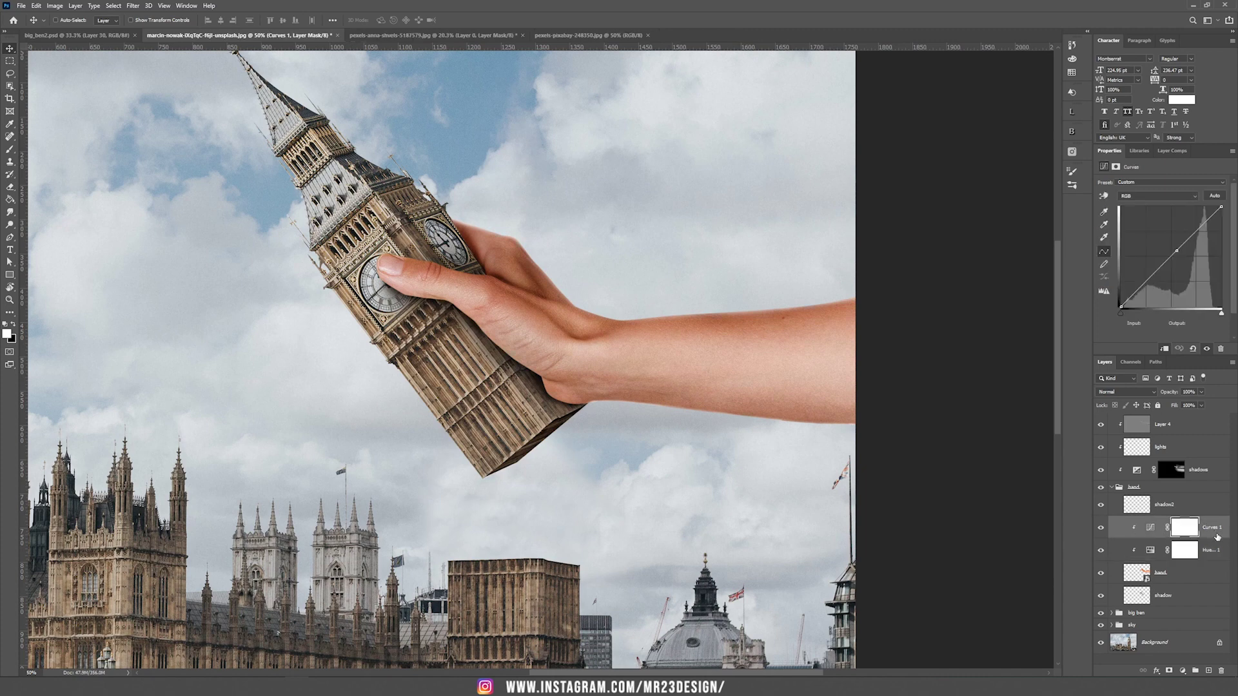
click(1183, 671)
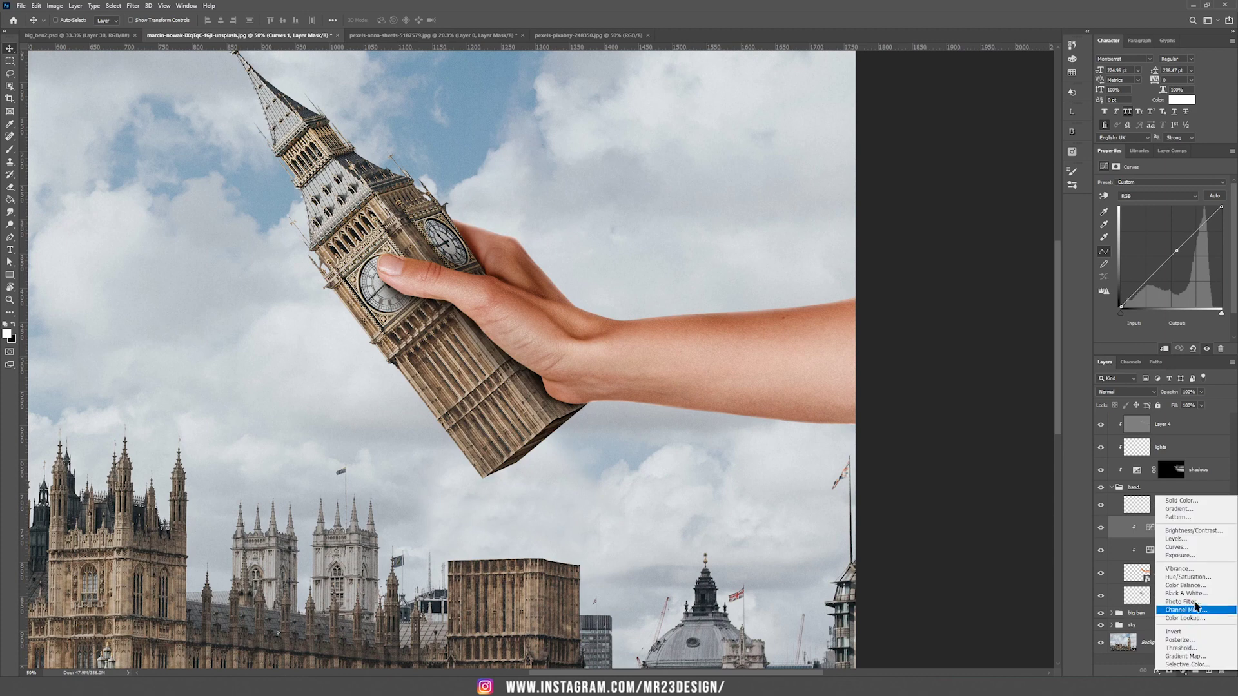
click(1185, 585)
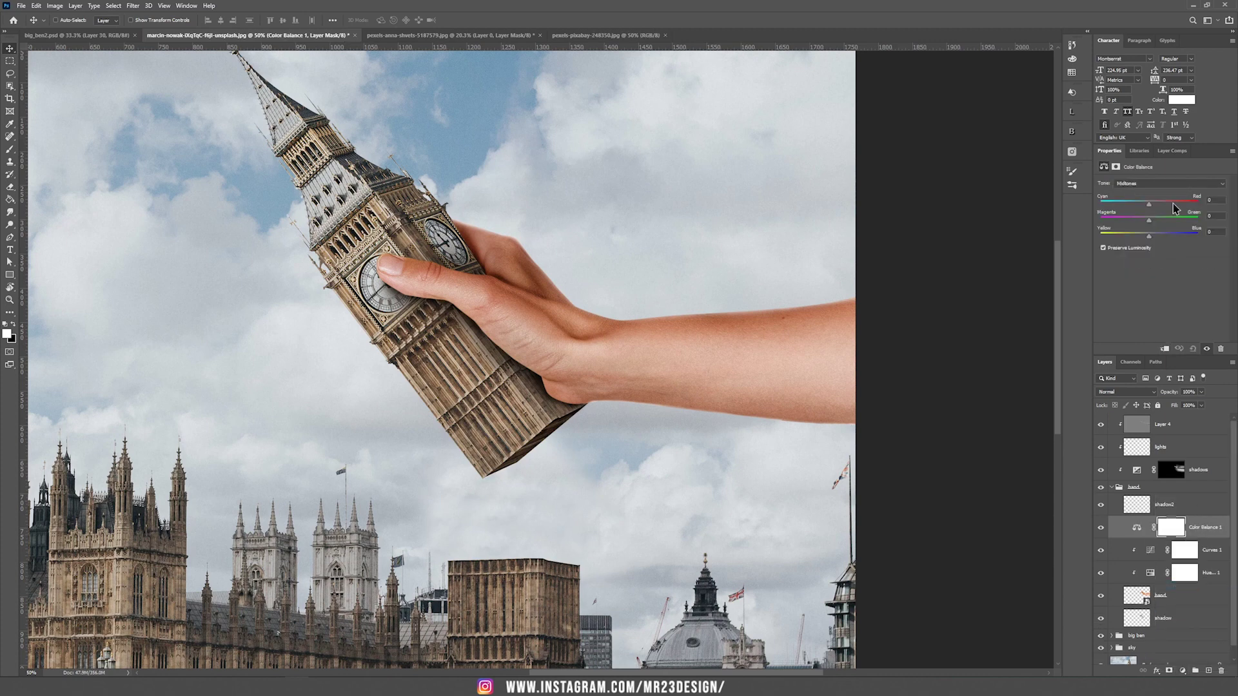
alt+click(1148, 537)
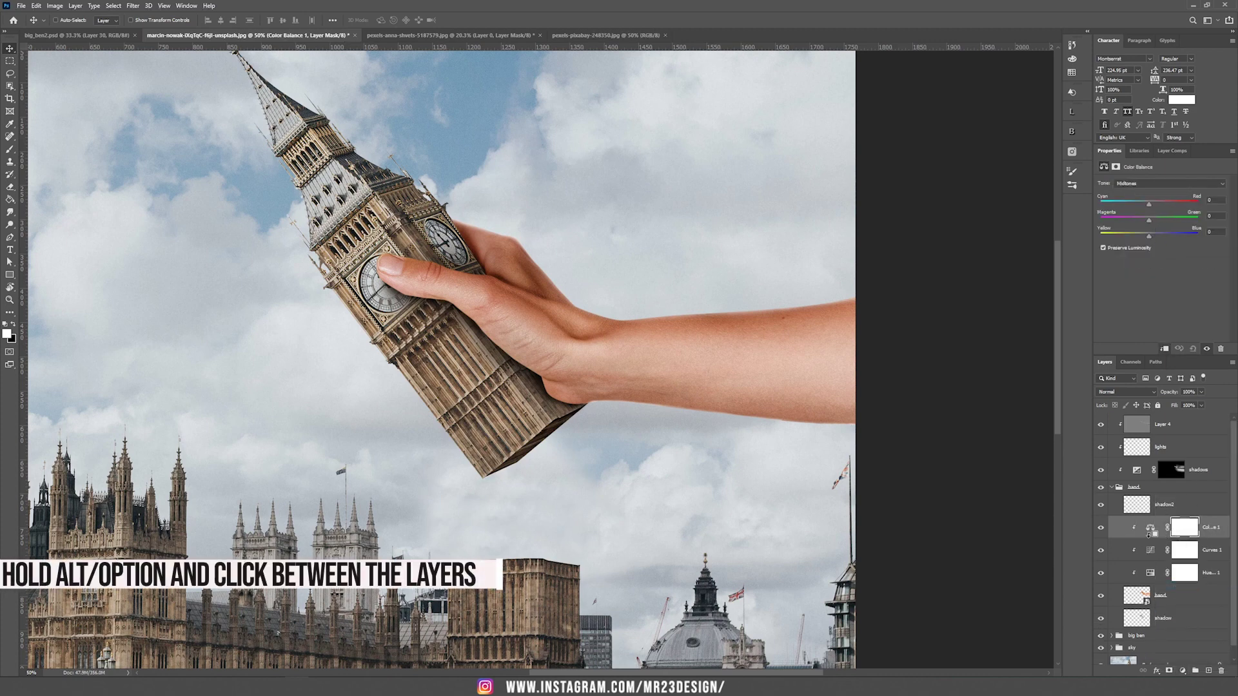
Step: Shift the hand's Color Balance midtones to -24 toward cyan, slightly toward green and +2 toward blue
click(1164, 598)
click(1156, 530)
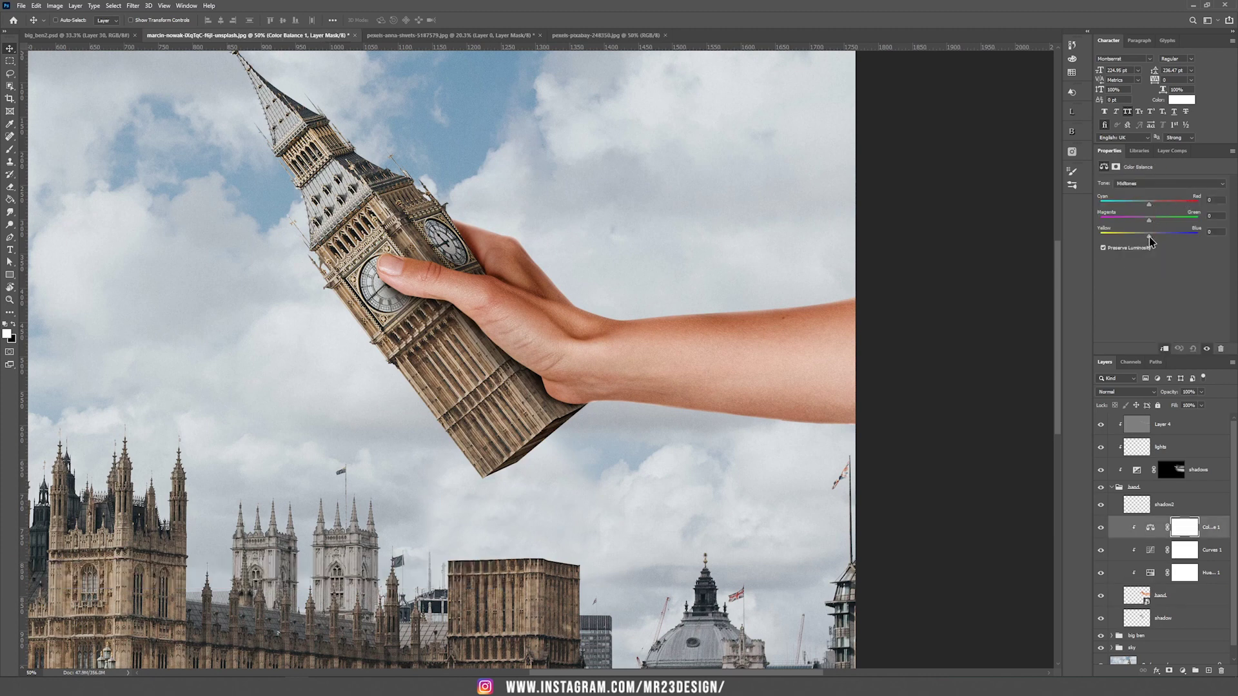
drag(1149, 237, 1153, 221)
key(ctrl+minus)
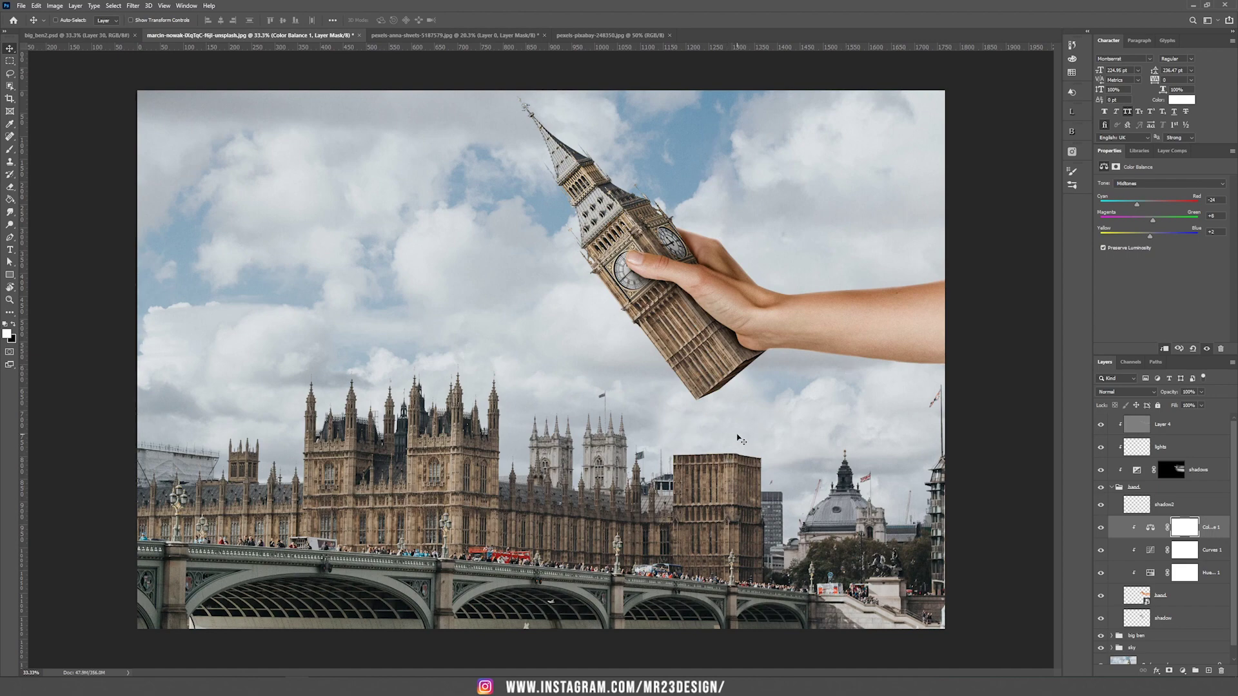
Step: In the cat photo, start a Pen tool path from the lowered front paw up along the back to the cheek
click(587, 34)
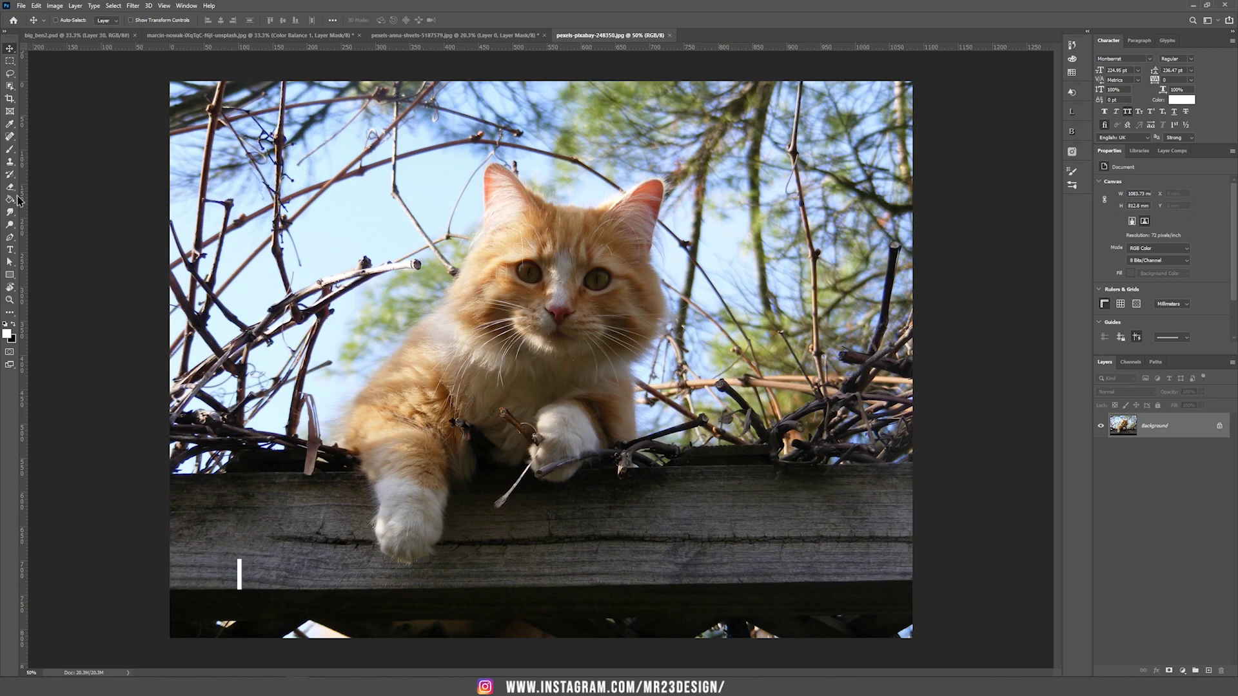
key(p)
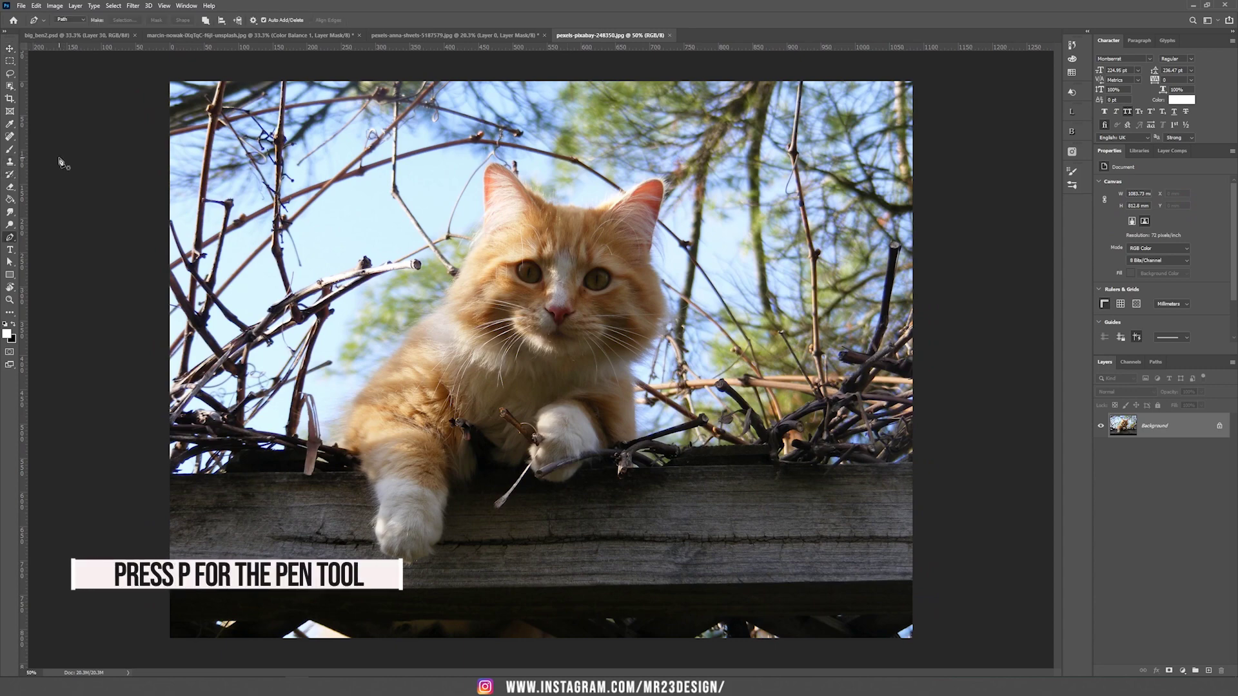
key(ctrl+plus)
click(346, 623)
click(274, 473)
click(305, 399)
click(369, 320)
click(399, 297)
drag(441, 230, 449, 212)
drag(464, 188, 468, 175)
key(ctrl+z)
click(446, 205)
click(466, 170)
Step: Continue the pen path closely around both ears and across the top of the cat's head
scroll(466, 155, up, 10)
click(407, 344)
click(457, 348)
click(540, 432)
drag(651, 490, 655, 485)
click(671, 493)
click(712, 490)
click(764, 491)
click(796, 495)
drag(897, 444, 582, 309)
drag(622, 272, 640, 267)
drag(675, 287, 680, 307)
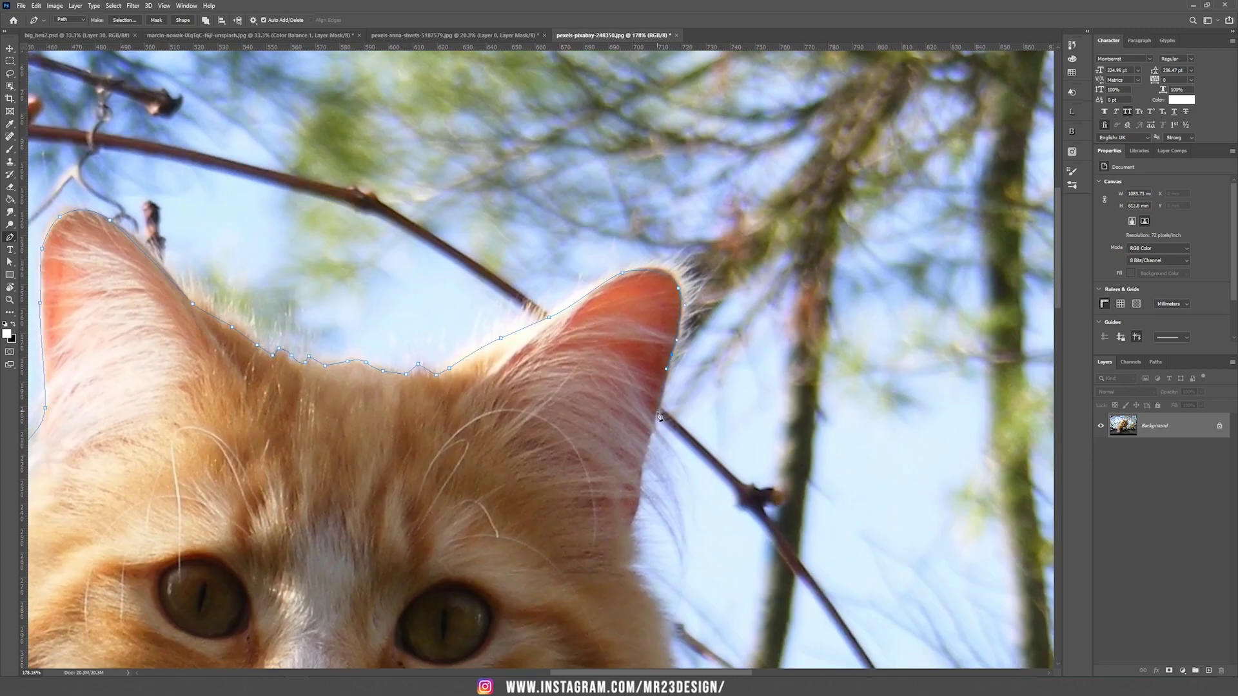
Step: Extend the pen path down the cat's other cheek and side, then around the underside of the raised paw
drag(659, 416, 462, 176)
click(390, 552)
drag(412, 602, 484, 183)
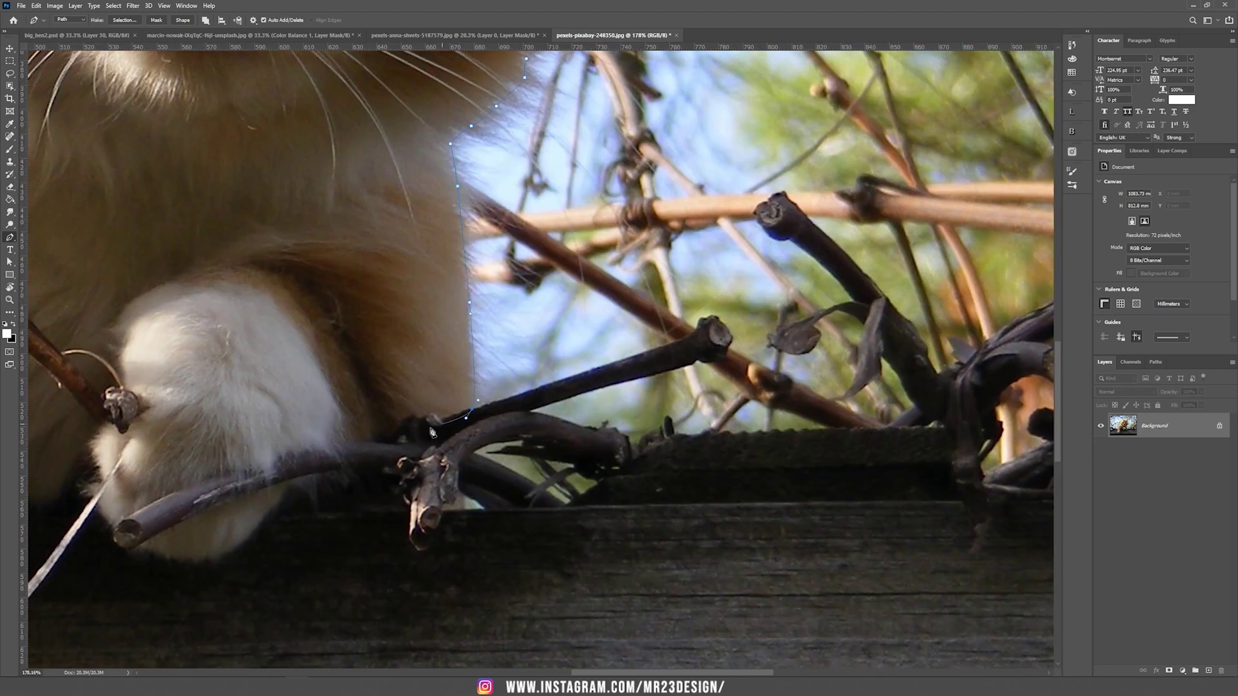
drag(284, 496, 670, 413)
click(572, 470)
click(506, 435)
click(332, 390)
click(289, 447)
Step: Trace the inner side of the lowered front leg and around the paw to close the cat's outline
drag(289, 452, 715, 70)
click(624, 154)
click(607, 236)
click(602, 291)
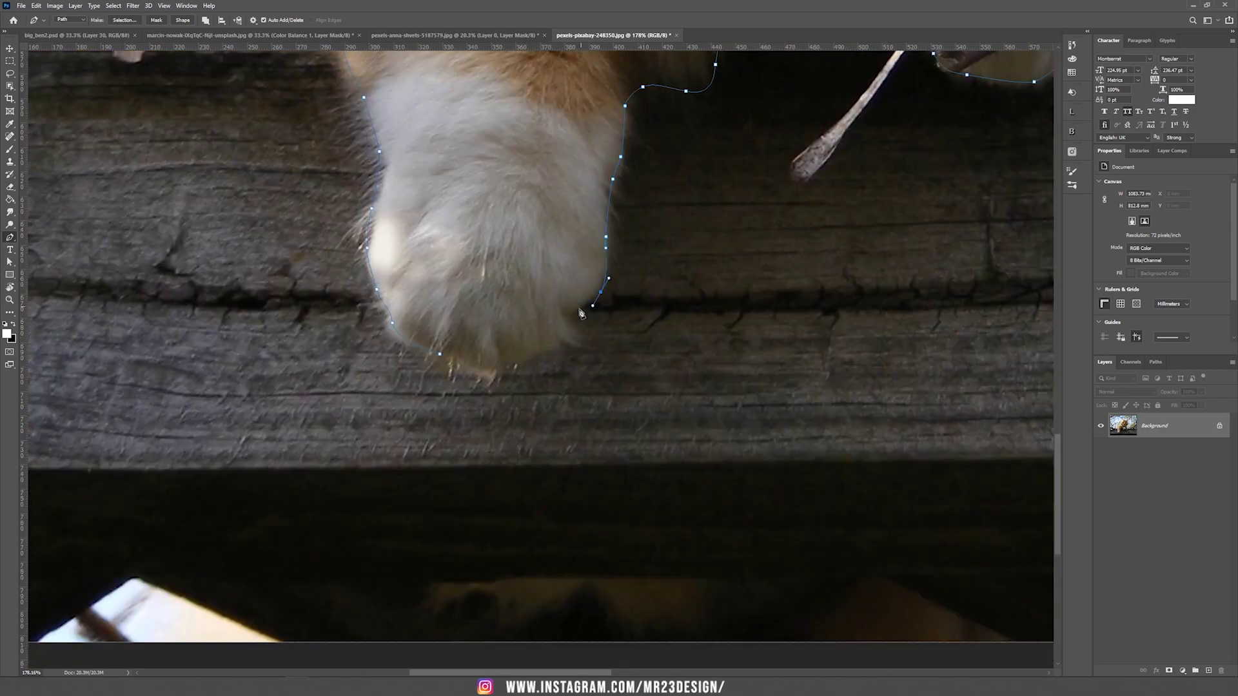
click(527, 355)
click(439, 354)
Step: Convert the closed path to a selection and mask the cat out of its background
scroll(451, 352, down, 8)
right_click(563, 268)
click(591, 314)
click(668, 194)
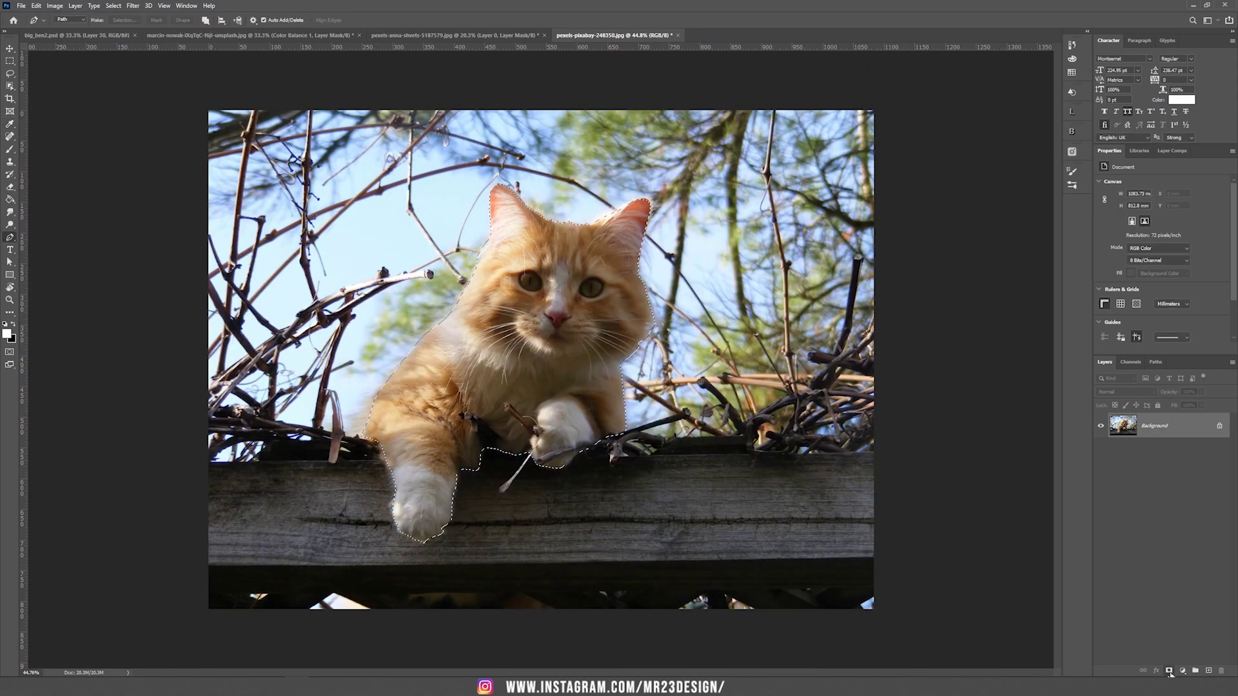
click(1169, 671)
Step: Bring the masked cat into the Big Ben composite above the palace and put its layer at the top of the stack
key(v)
drag(568, 271, 434, 41)
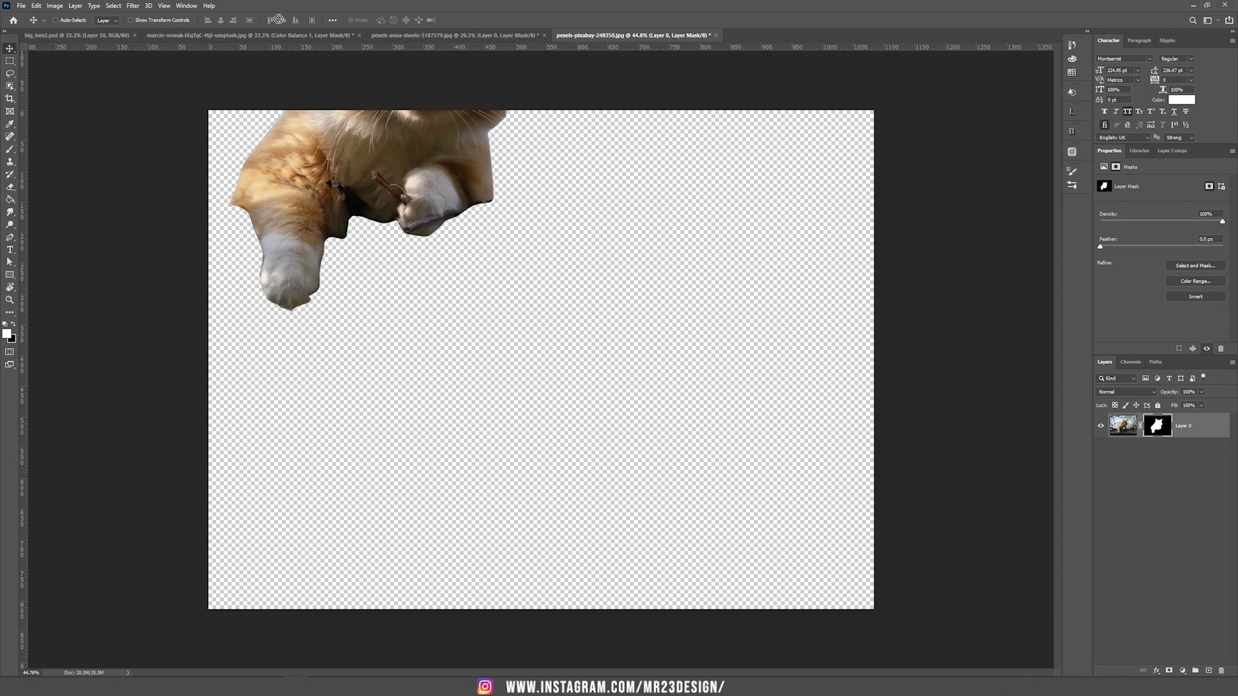
drag(276, 35, 277, 35)
drag(540, 227, 403, 330)
scroll(399, 343, up, 5)
drag(289, 363, 414, 208)
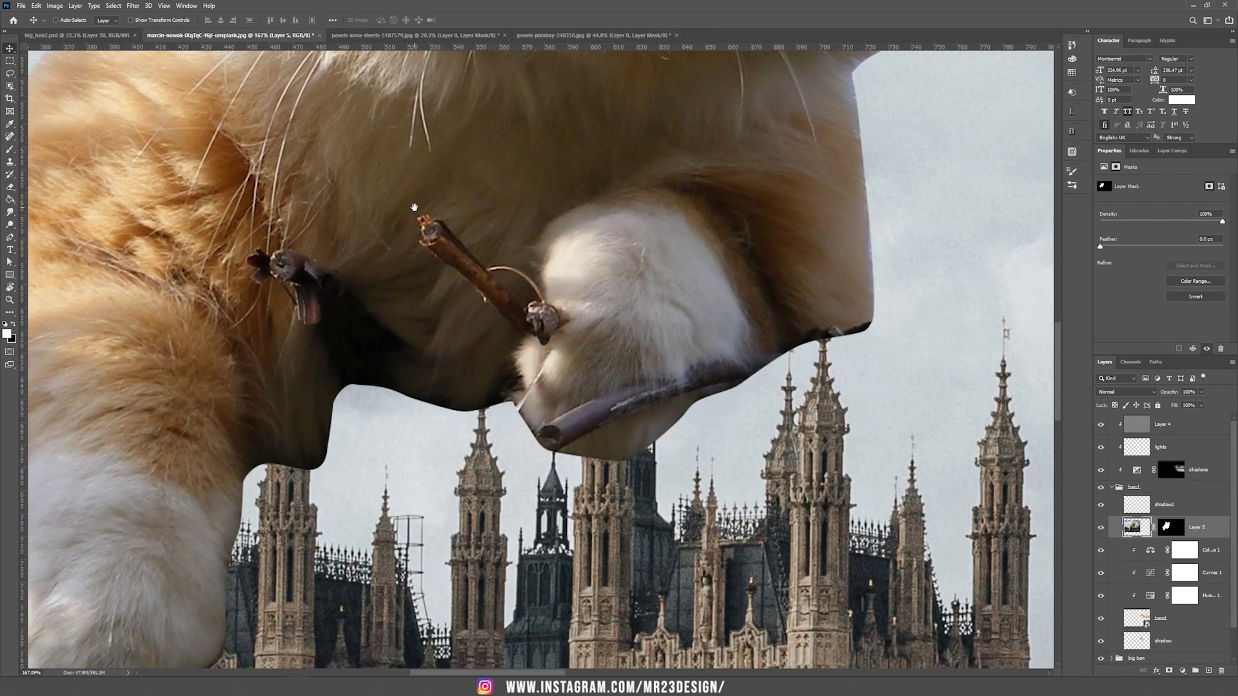
drag(1139, 533, 1115, 413)
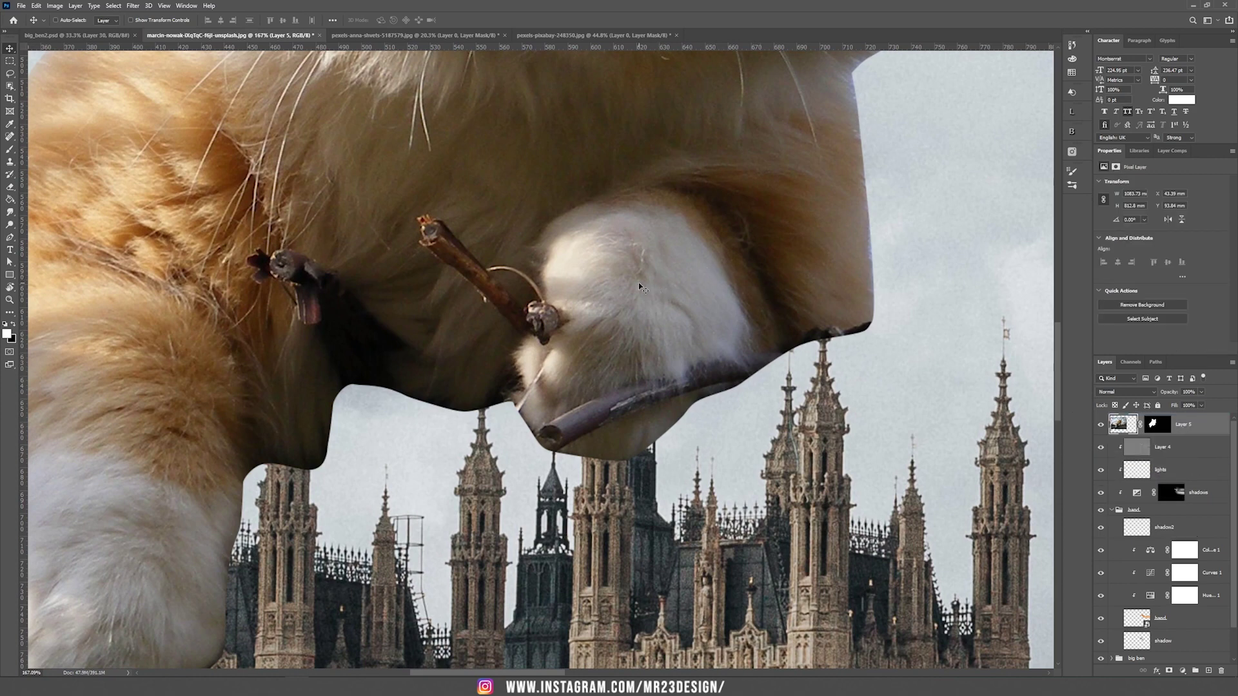
Step: On a new layer clipped to the cat, clone fur over the twigs around the raised paw with the Clone Stamp
click(1208, 670)
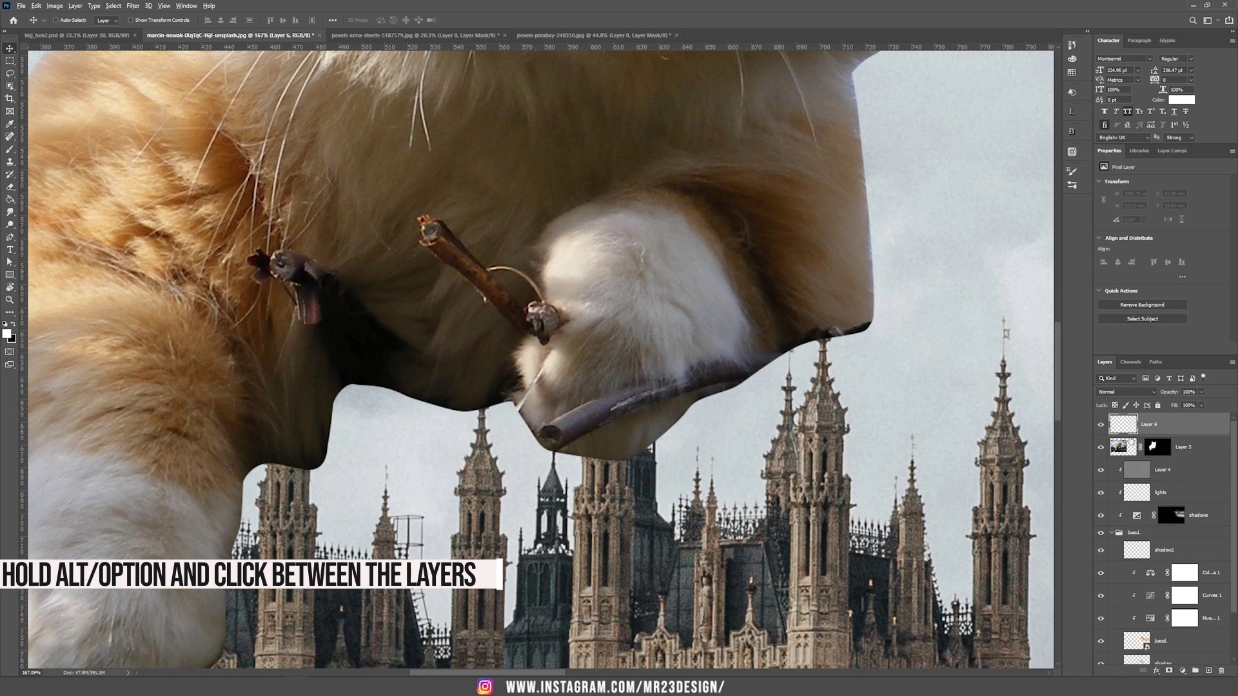
alt+click(1132, 434)
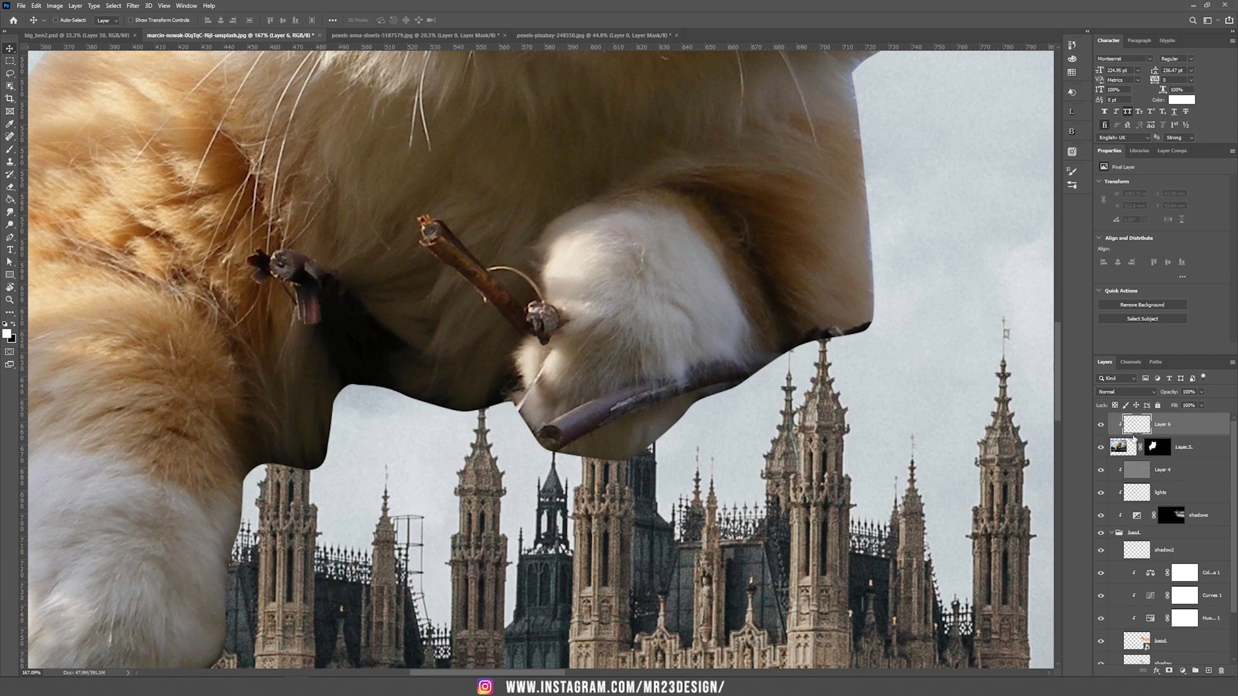
click(9, 162)
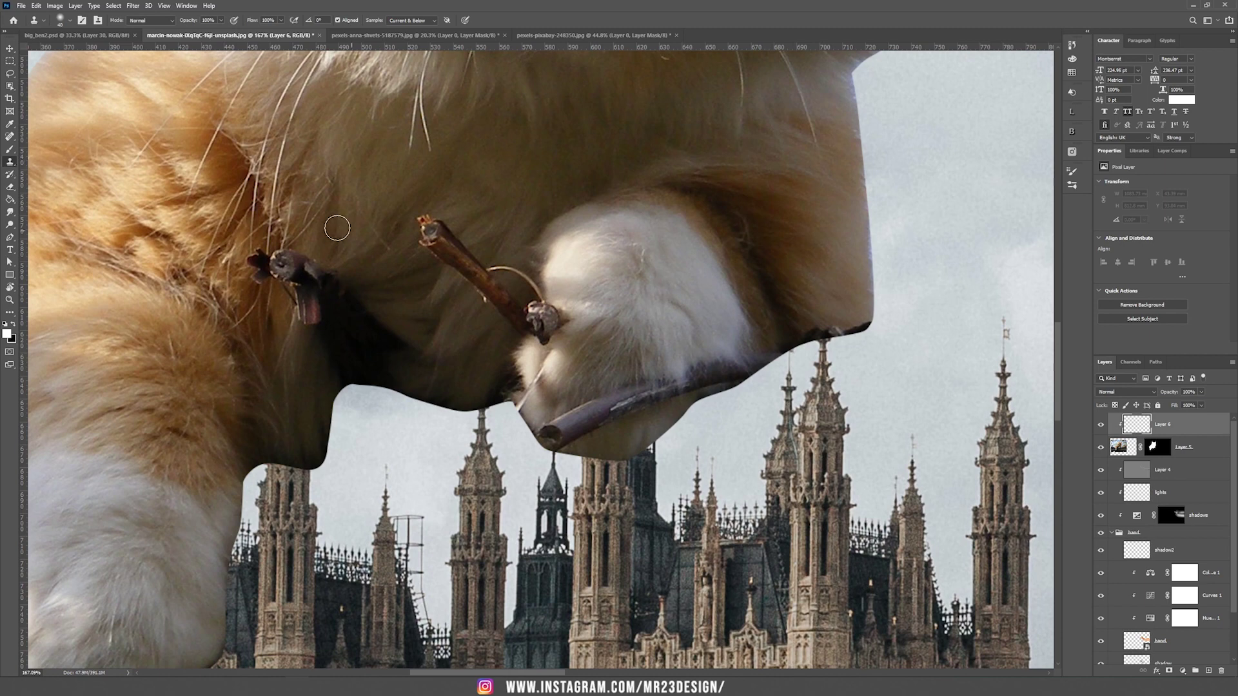
alt+click(572, 292)
mouse_move(554, 311)
mouse_down()
mouse_move(570, 319)
mouse_move(540, 312)
mouse_move(538, 278)
mouse_move(535, 386)
mouse_move(751, 368)
mouse_move(627, 392)
mouse_move(552, 433)
mouse_up()
drag(521, 295, 509, 301)
alt+click(511, 215)
mouse_move(467, 260)
mouse_down()
mouse_move(462, 294)
mouse_move(521, 319)
mouse_move(505, 318)
mouse_up()
Step: Clone chest fur over the broken branch stub beside the cat's front leg, using a larger stamp
drag(327, 231, 383, 296)
key(bracketright)
key(bracketright)
key(bracketright)
alt+click(383, 296)
mouse_move(348, 324)
mouse_down()
mouse_move(323, 354)
mouse_move(323, 292)
mouse_up()
mouse_move(362, 365)
mouse_down()
mouse_move(431, 361)
mouse_move(454, 454)
mouse_up()
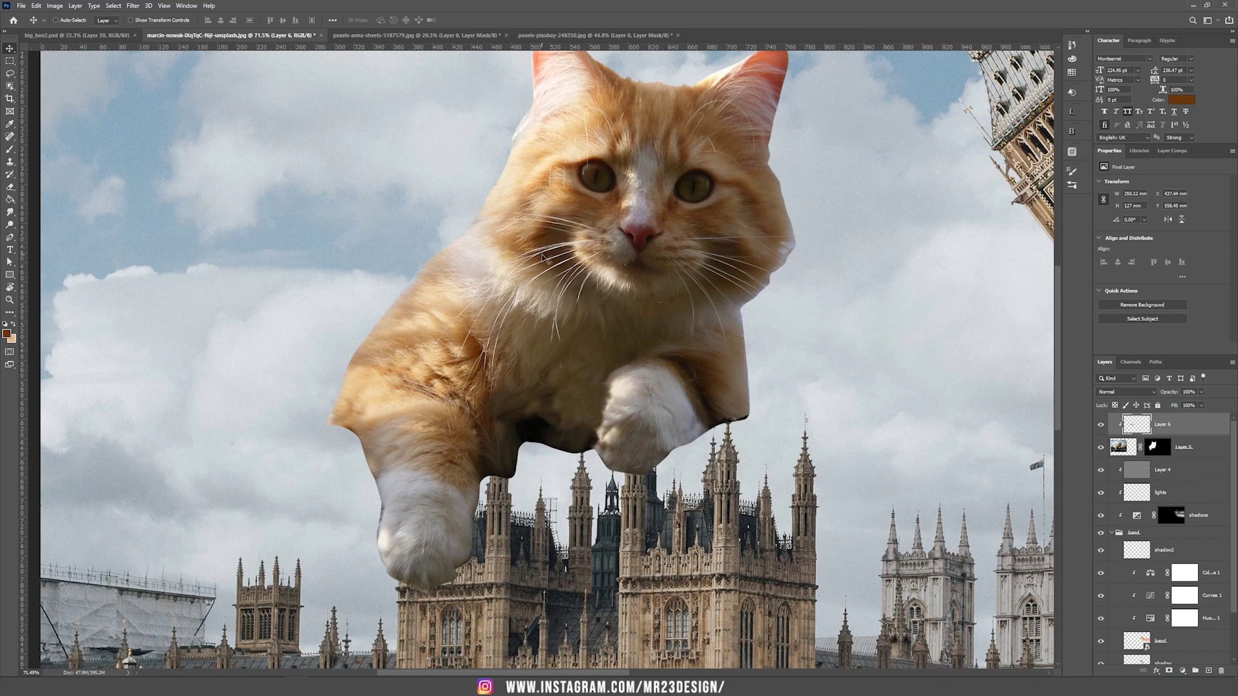
Step: Create a new layer above the cat and name it fur
click(1208, 671)
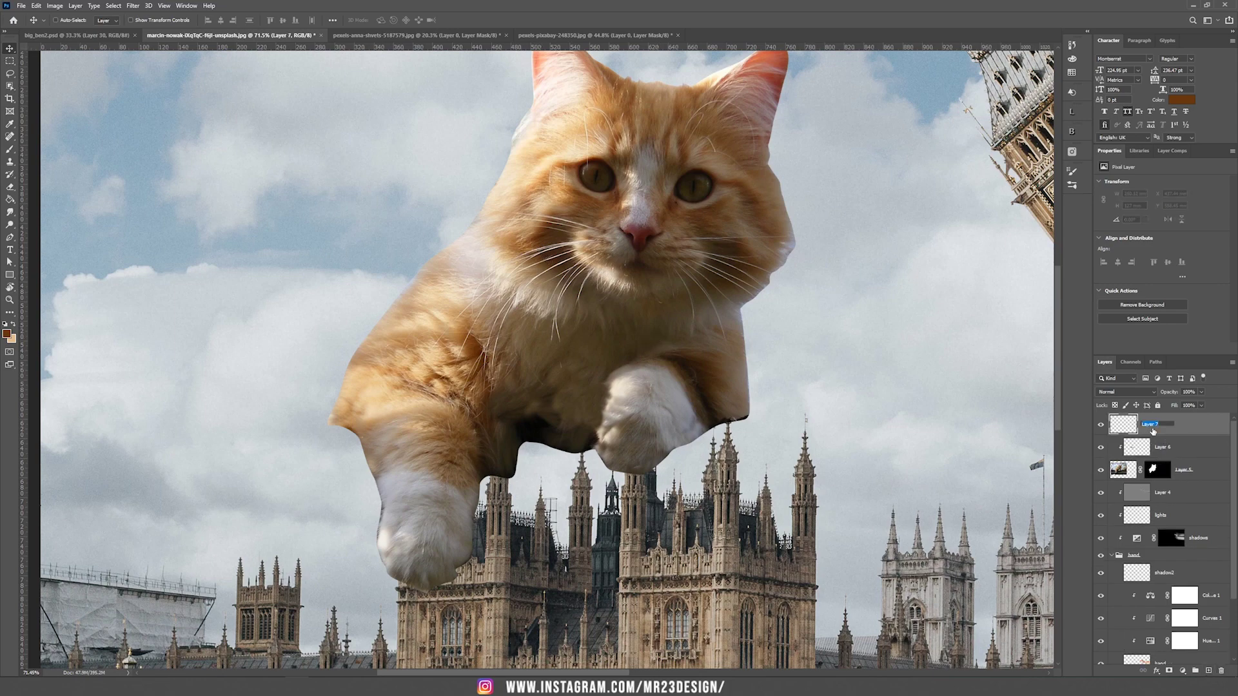
text(fur)
key(Return)
Step: Choose the fur brush preset for the Brush tool and raise its flow
key(b)
right_click(362, 262)
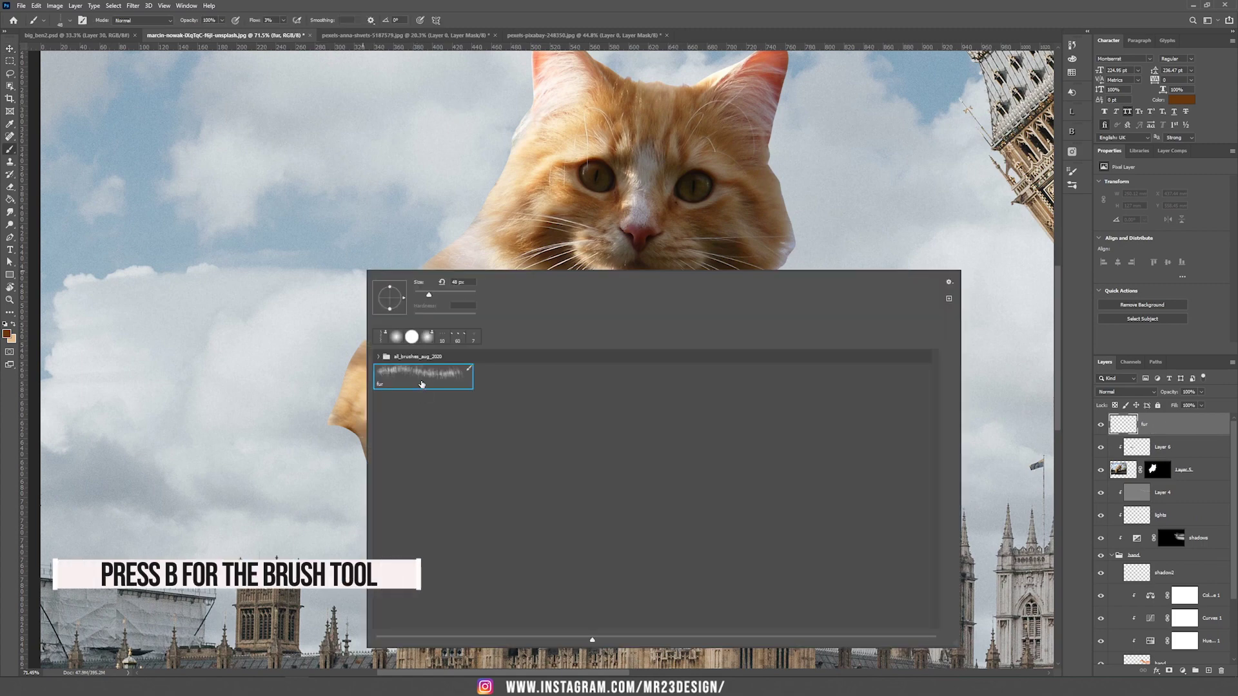
click(521, 4)
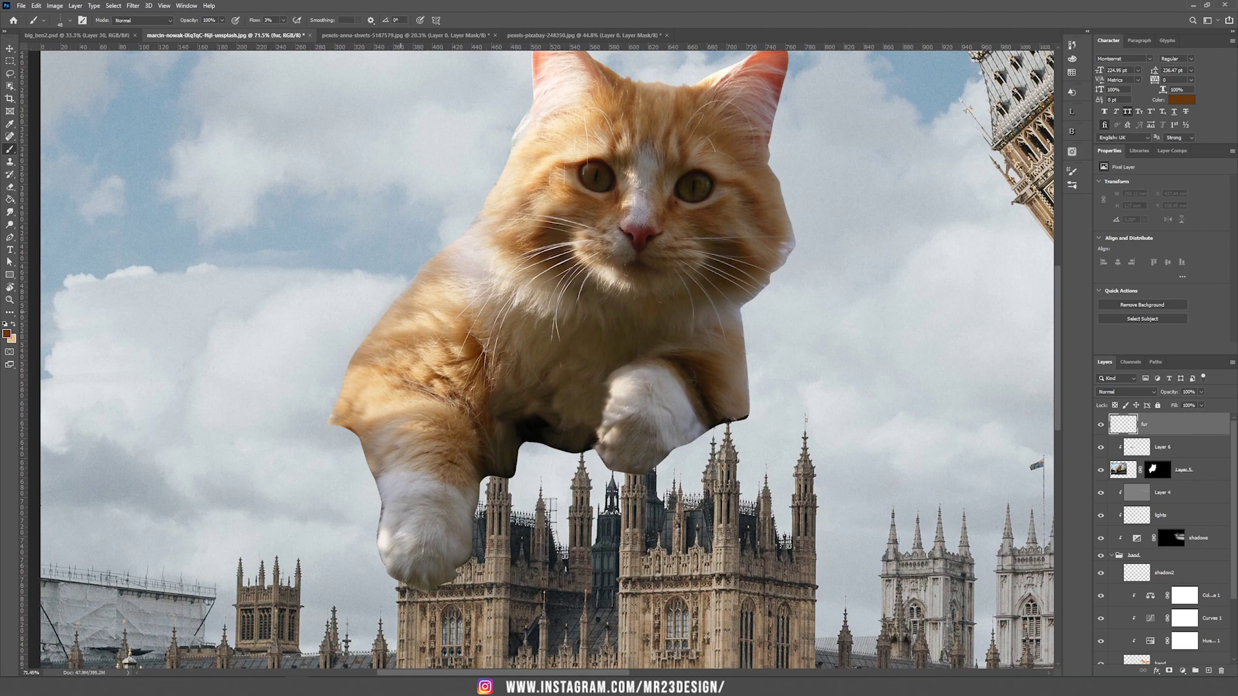
drag(387, 302, 413, 268)
click(282, 23)
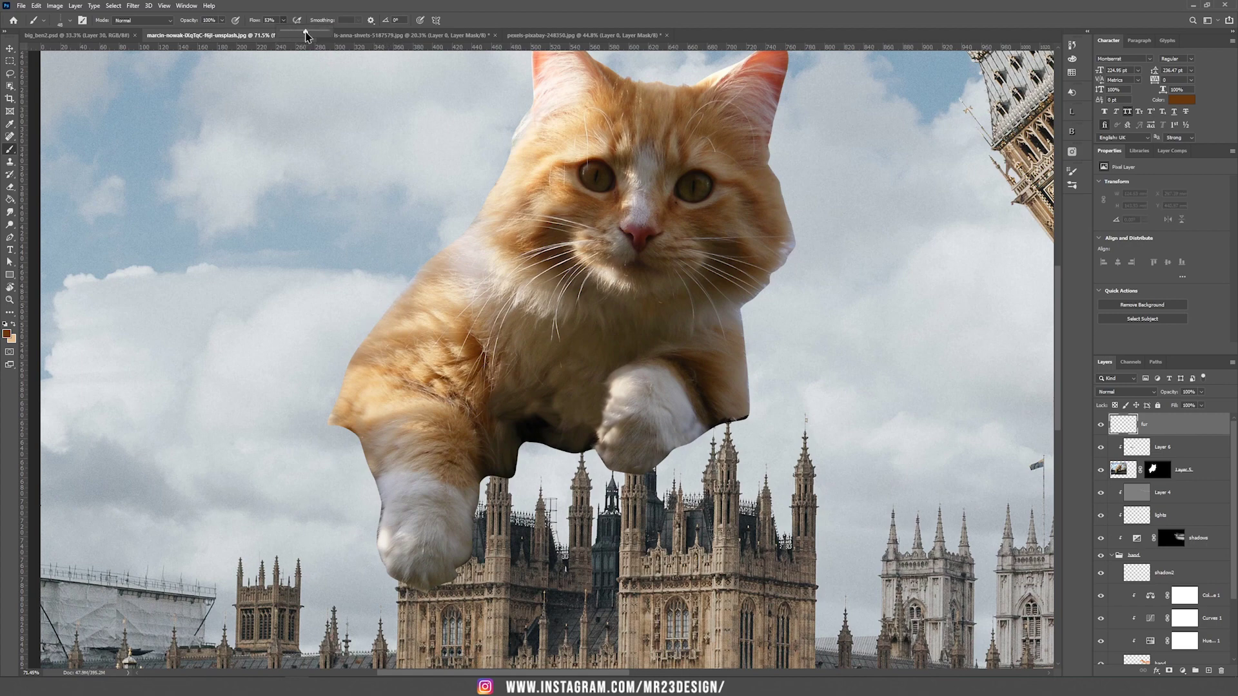
Step: Paint outward fur strokes along the cat's lower back edge with the fur brush, using colors sampled from its coat
drag(429, 264, 348, 364)
mouse_move(408, 292)
mouse_down()
mouse_move(456, 234)
mouse_move(369, 313)
mouse_up()
scroll(379, 323, up, 5)
scroll(379, 322, up, 3)
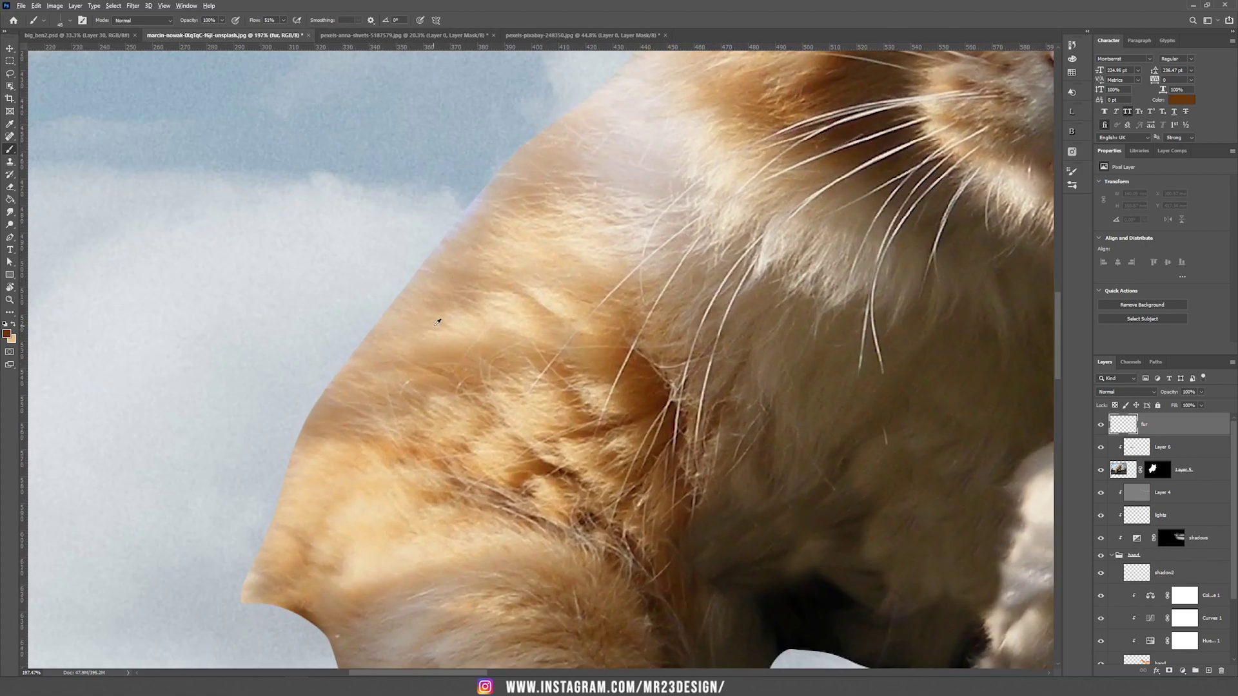
alt+click(428, 266)
alt+click(304, 451)
drag(284, 515, 209, 548)
drag(322, 445, 238, 471)
drag(284, 536, 200, 568)
drag(342, 387, 284, 399)
Step: Sample more coat colors and paint fur with a larger brush farther up the cat's back edge
alt+click(364, 343)
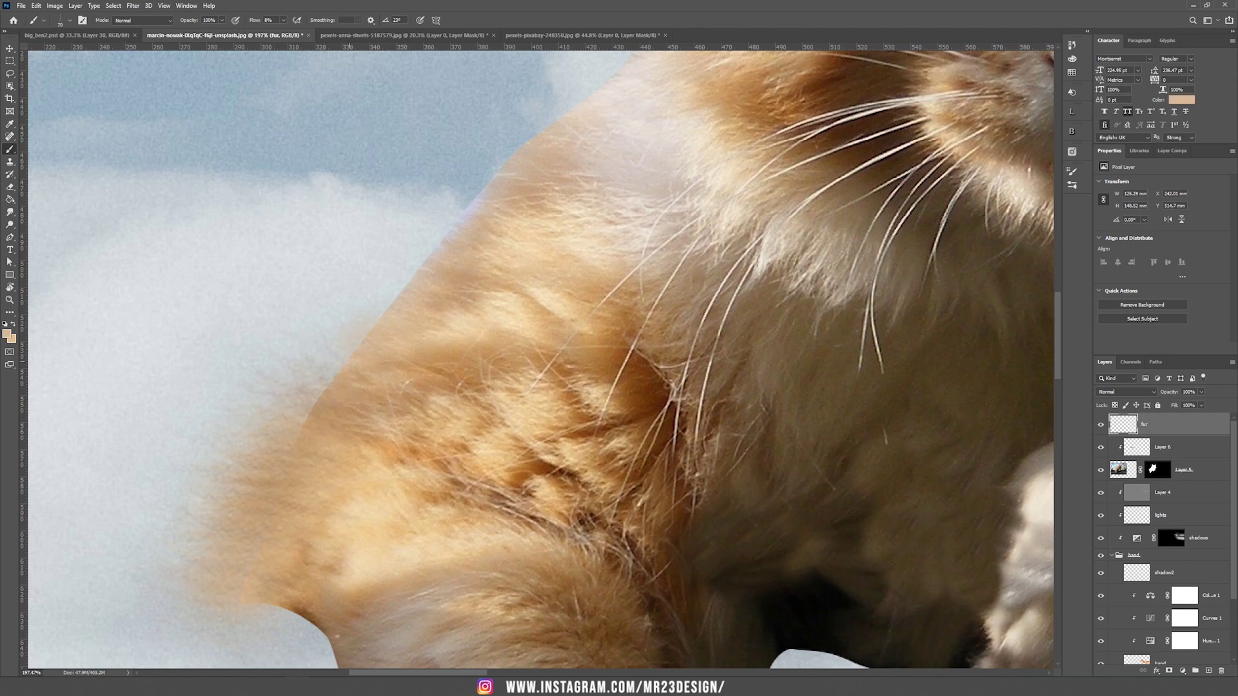
alt+click(570, 374)
alt+click(413, 322)
key(bracketright)
key(bracketright)
key(bracketright)
alt+click(400, 348)
mouse_move(390, 345)
mouse_down()
mouse_move(348, 332)
mouse_move(303, 445)
mouse_up()
alt+click(422, 303)
drag(486, 280, 462, 440)
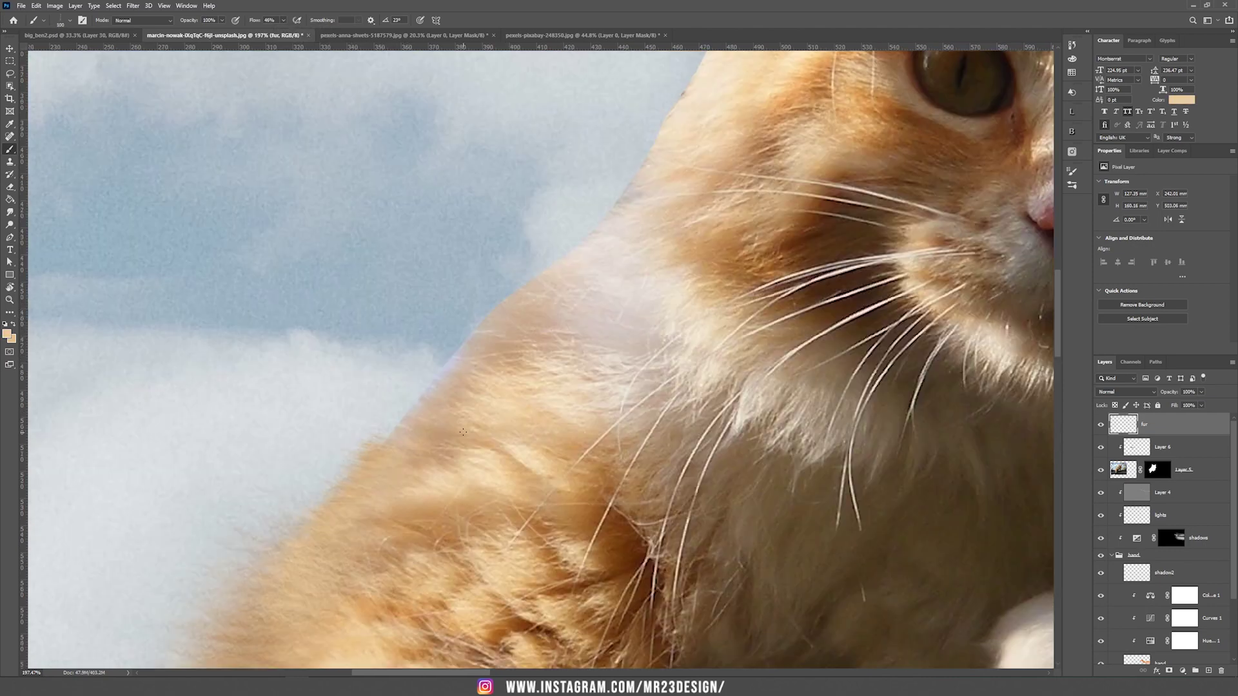
Step: Paint fur outward along the cat's shoulder and upper back edge with a smaller brush, using colors sampled from its coat
drag(577, 262, 459, 459)
alt+click(574, 271)
mouse_move(570, 226)
mouse_down()
mouse_move(533, 314)
mouse_move(455, 432)
mouse_move(548, 255)
mouse_up()
key(bracketleft)
key(bracketleft)
alt+click(677, 93)
alt+click(510, 387)
mouse_move(663, 180)
mouse_down()
mouse_move(606, 361)
mouse_move(513, 399)
mouse_up()
alt+click(611, 355)
mouse_move(793, 206)
mouse_down()
mouse_move(603, 307)
mouse_move(623, 263)
mouse_up()
Step: Try another fur stroke near the cat's cheek with a newly sampled color and undo the last strokes
right_click(644, 298)
alt+click(600, 290)
drag(637, 309, 696, 303)
key(ctrl+z)
key(ctrl+z)
key(ctrl+z)
Step: Pick a new foreground color and paint fur around the cat's cheek and neck, finishing with a smaller brush
click(7, 333)
click(282, 154)
click(506, 147)
mouse_move(584, 309)
mouse_down()
mouse_move(719, 303)
mouse_move(831, 348)
mouse_up()
mouse_move(628, 310)
mouse_down()
mouse_move(738, 341)
mouse_move(635, 374)
mouse_up()
alt+click(774, 393)
key(bracketleft)
key(bracketleft)
key(bracketleft)
key(bracketleft)
key(bracketleft)
mouse_move(606, 277)
mouse_down()
mouse_move(806, 368)
mouse_move(685, 325)
mouse_move(854, 311)
mouse_up()
Step: Add finer fur strokes along the edge of the cat's head with a reduced brush and sampled coat colors
key(bracketleft)
key(bracketleft)
drag(523, 232, 509, 206)
alt+click(496, 213)
mouse_move(493, 199)
mouse_down()
mouse_move(487, 187)
mouse_move(561, 268)
mouse_up()
mouse_move(883, 298)
mouse_down()
mouse_move(668, 348)
mouse_move(738, 314)
mouse_up()
alt+click(668, 347)
scroll(490, 277, down, 10)
scroll(490, 274, up, 10)
Step: Sample another coat color, enlarge the fur brush, and paint broader fur along the cat's outline
alt+click(510, 277)
key(bracketright)
key(bracketright)
key(bracketright)
right_click(535, 298)
mouse_move(566, 318)
mouse_down()
mouse_move(552, 316)
mouse_move(548, 339)
mouse_move(571, 422)
mouse_up()
key(Return)
Step: Alternate between sampled light and dark coat colors to paint fur along the cheek edge on the cat's tower side
alt+click(529, 333)
click(13, 324)
alt+click(516, 322)
drag(514, 285, 524, 263)
drag(556, 381, 567, 439)
drag(532, 316, 516, 258)
Step: Paint fur with a smaller brush down the chest and raised foreleg edge on the cat's tower side
alt+click(510, 242)
key(bracketleft)
key(bracketleft)
key(bracketleft)
key(bracketleft)
drag(516, 249, 533, 188)
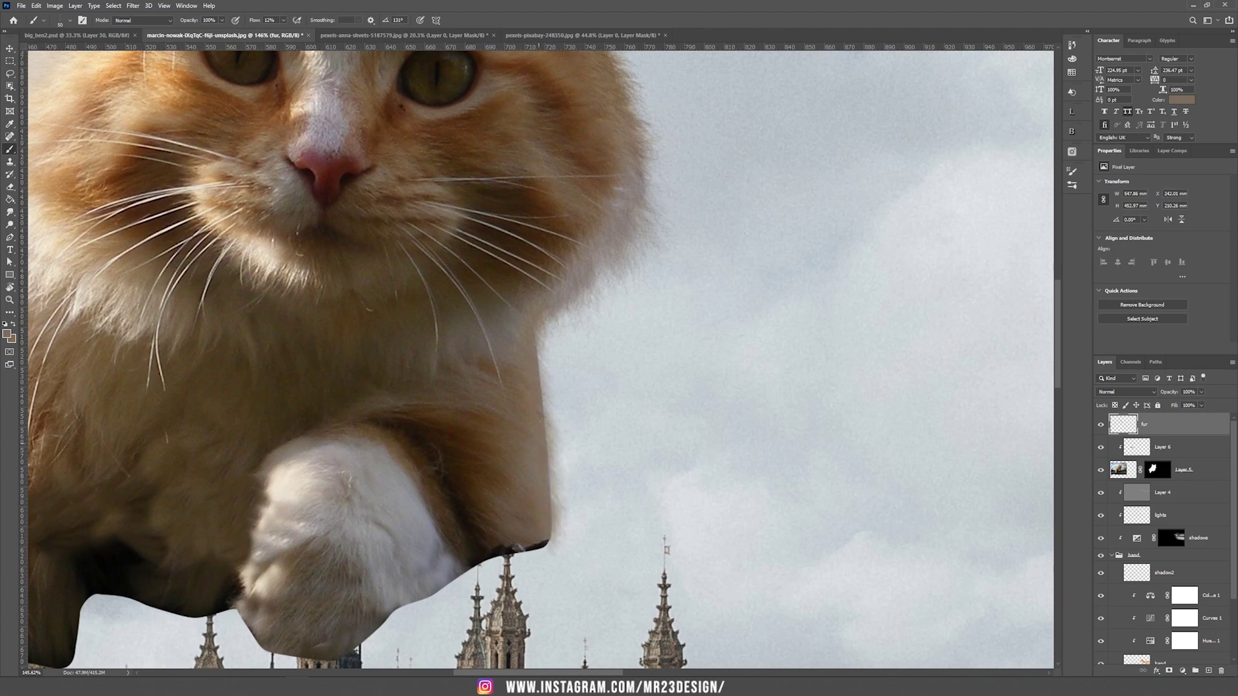
drag(543, 416, 561, 509)
drag(545, 336, 554, 445)
drag(548, 309, 581, 554)
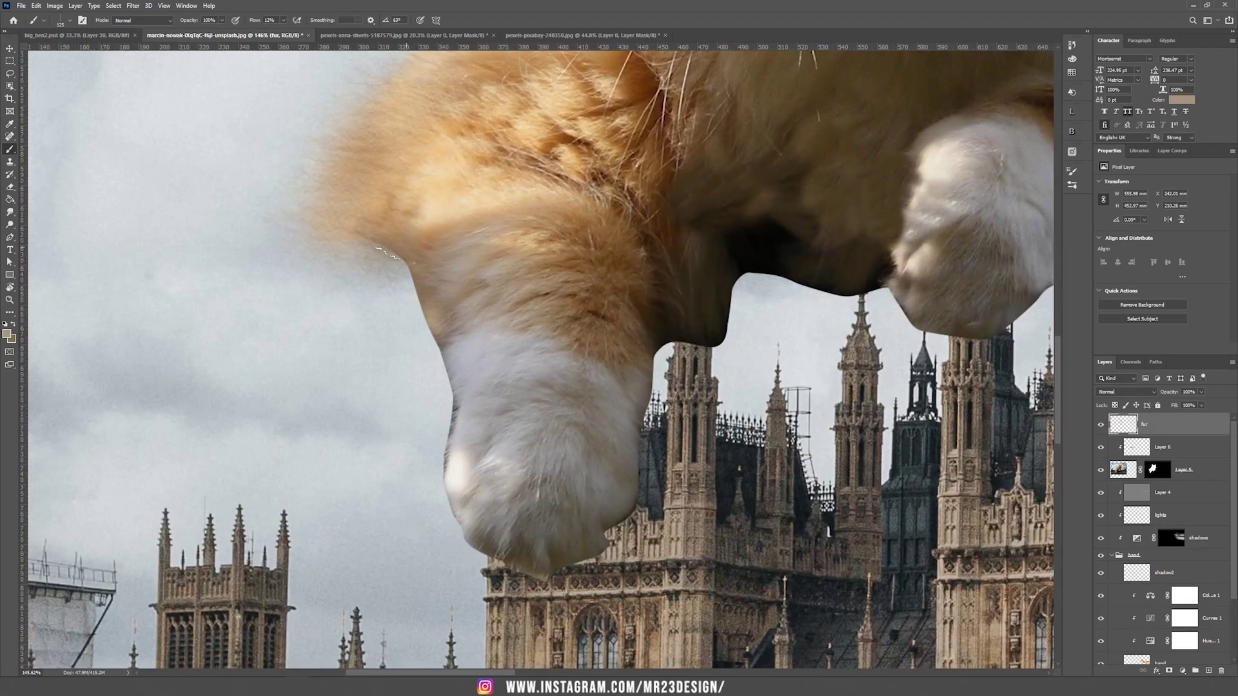
Step: Paint fur down the outer edge of the lowered front leg, sampling orange and white coat colors along it
alt+click(437, 205)
mouse_move(393, 255)
mouse_down()
mouse_move(374, 284)
mouse_move(380, 267)
mouse_up()
mouse_move(419, 271)
mouse_down()
mouse_move(390, 303)
mouse_move(406, 348)
mouse_up()
alt+click(429, 296)
alt+click(459, 355)
drag(445, 361, 429, 403)
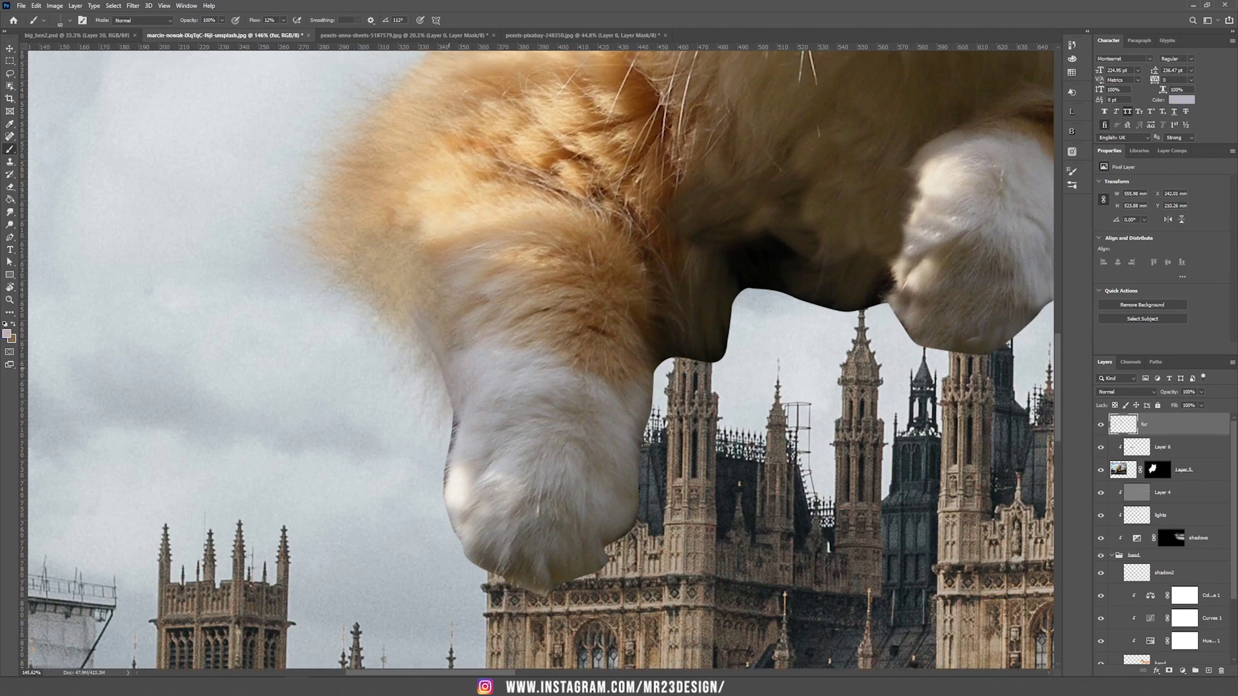
Step: Soften the outer edge and underside of the lowered white paw with fur strokes in colors sampled from it
mouse_move(428, 352)
mouse_down()
mouse_move(448, 490)
mouse_move(439, 381)
mouse_move(426, 390)
mouse_up()
alt+click(453, 451)
drag(455, 497, 455, 560)
alt+click(481, 538)
drag(473, 515, 444, 535)
drag(368, 423, 379, 448)
drag(415, 426, 425, 455)
drag(467, 395, 480, 429)
Step: Paint fur along the inner edge of the lowered paw and leg, alternating colors sampled from the paw and coat
click(13, 324)
alt+click(387, 419)
drag(356, 387, 353, 424)
drag(459, 406, 469, 434)
drag(497, 384, 504, 413)
drag(510, 345, 517, 375)
drag(519, 290, 488, 374)
alt+click(498, 300)
mouse_move(494, 323)
mouse_down()
mouse_move(501, 368)
mouse_move(488, 386)
mouse_up()
mouse_move(495, 319)
mouse_down()
mouse_move(464, 404)
mouse_move(471, 428)
mouse_up()
mouse_move(489, 375)
mouse_down()
mouse_move(532, 381)
mouse_move(459, 451)
mouse_up()
alt+click(528, 385)
mouse_move(504, 380)
mouse_down()
mouse_move(511, 408)
mouse_move(539, 407)
mouse_up()
Step: Paint dark fur along the underside of the belly between the two front legs with sampled shadow colors
key(bracketleft)
key(bracketleft)
drag(543, 342, 551, 384)
mouse_move(549, 318)
mouse_down()
mouse_move(563, 339)
mouse_move(673, 348)
mouse_up()
alt+click(562, 315)
key(bracketright)
key(bracketright)
key(bracketright)
mouse_move(563, 310)
mouse_down()
mouse_move(611, 295)
mouse_move(574, 316)
mouse_move(619, 348)
mouse_up()
alt+click(585, 283)
mouse_move(635, 329)
mouse_down()
mouse_move(701, 355)
mouse_move(706, 371)
mouse_up()
Step: Paint fur along the underside of the raised paw and foreleg, finishing with a smaller brush
alt+click(756, 302)
mouse_move(751, 365)
mouse_down()
mouse_move(767, 391)
mouse_move(798, 379)
mouse_move(748, 391)
mouse_up()
click(14, 325)
mouse_move(715, 325)
mouse_down()
mouse_move(704, 368)
mouse_move(748, 378)
mouse_up()
mouse_move(828, 353)
mouse_down()
mouse_move(838, 380)
mouse_move(849, 375)
mouse_up()
drag(744, 374, 774, 386)
key(bracketleft)
key(bracketleft)
key(bracketleft)
mouse_move(846, 338)
mouse_down()
mouse_move(855, 369)
mouse_move(935, 298)
mouse_move(1009, 265)
mouse_move(858, 342)
mouse_move(948, 294)
mouse_move(890, 323)
mouse_up()
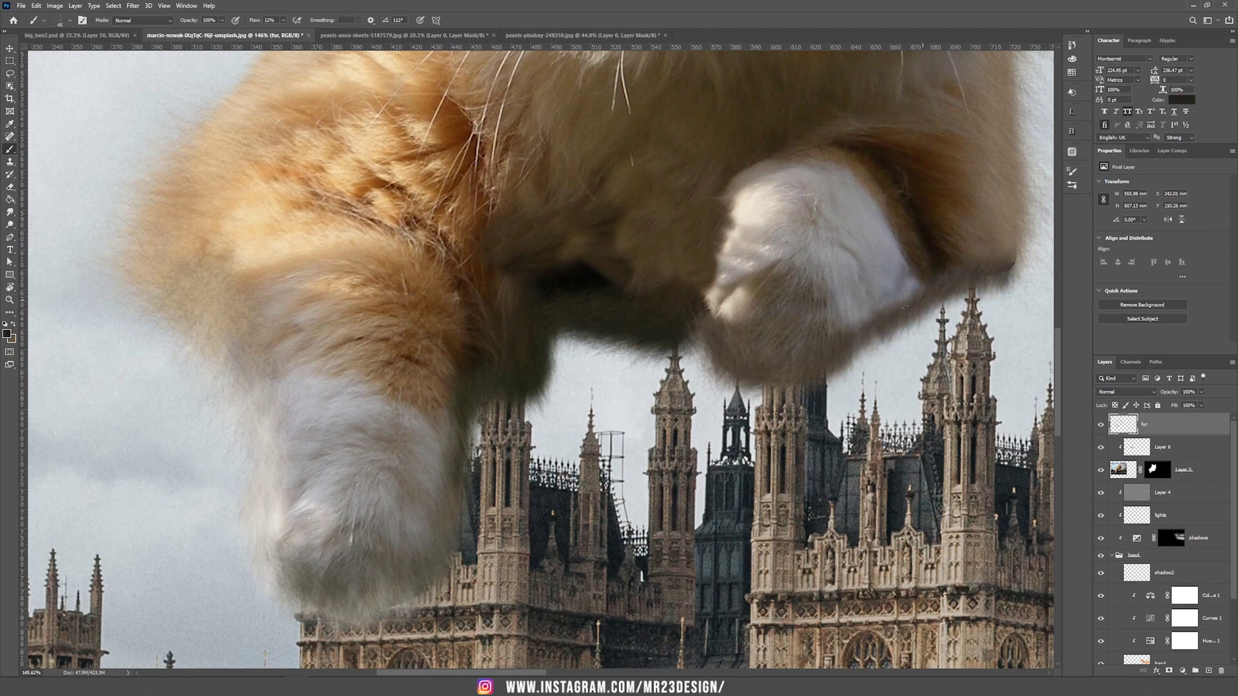
Step: Enlarge the fur brush and add longer strokes below the raised paw, the belly and the lowered leg's inner side
click(7, 334)
key(Escape)
click(14, 325)
key(bracketright)
key(bracketright)
key(bracketright)
key(bracketright)
key(bracketright)
drag(790, 290, 767, 361)
alt+click(687, 276)
drag(664, 268, 642, 317)
alt+click(465, 351)
mouse_move(515, 286)
mouse_down()
mouse_move(485, 343)
mouse_move(456, 477)
mouse_up()
alt+click(448, 444)
drag(465, 435, 456, 554)
Step: Choose a pale cream color and paint light fur along the outer edge of the cat's tower-side ear
drag(903, 255, 710, 465)
key(ctrl+minus)
key(ctrl+minus)
key(ctrl+minus)
key(ctrl+plus)
drag(702, 194, 676, 394)
alt+click(664, 325)
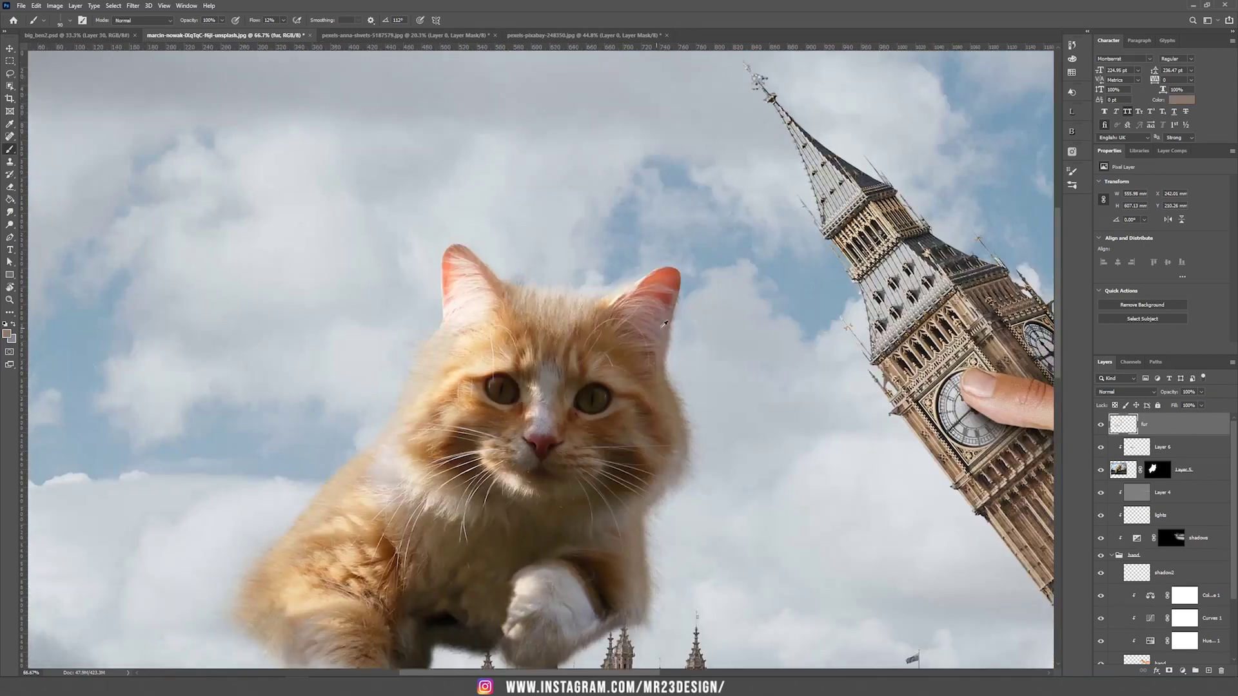
click(6, 334)
click(503, 159)
click(14, 325)
drag(664, 328, 683, 367)
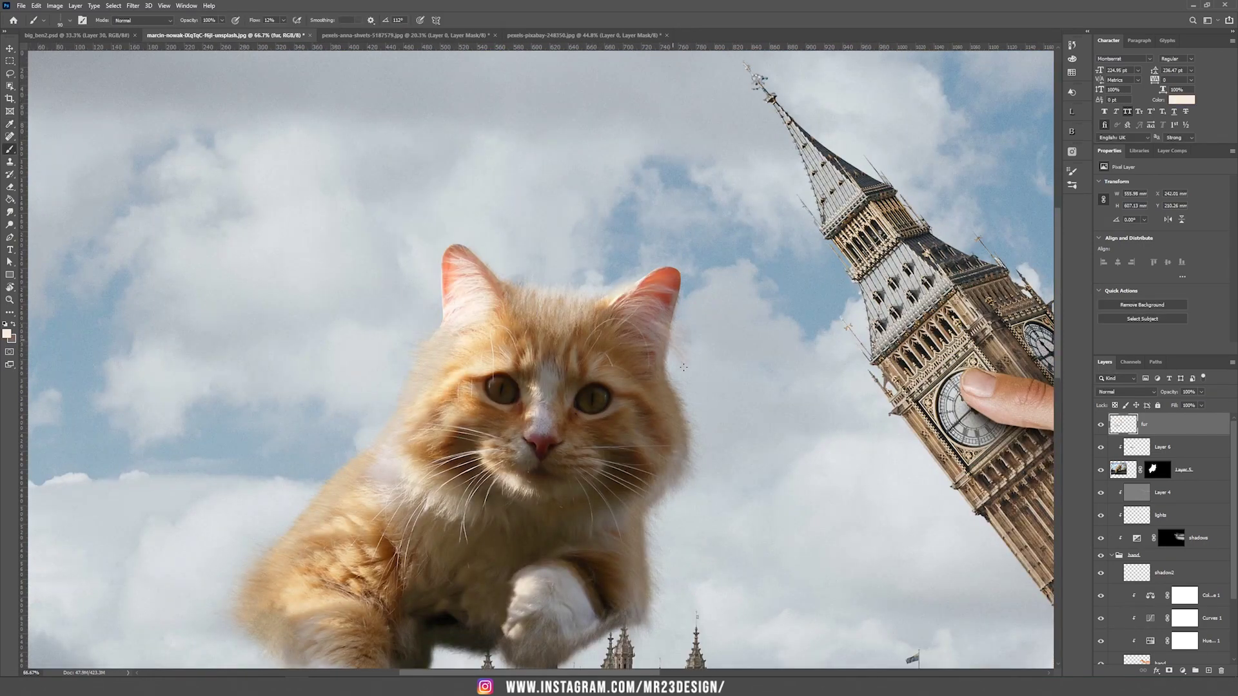
Step: Blend the other ear and the top of the head with fur strokes in colors sampled from the coat
key(x)
alt+click(462, 313)
alt+click(431, 337)
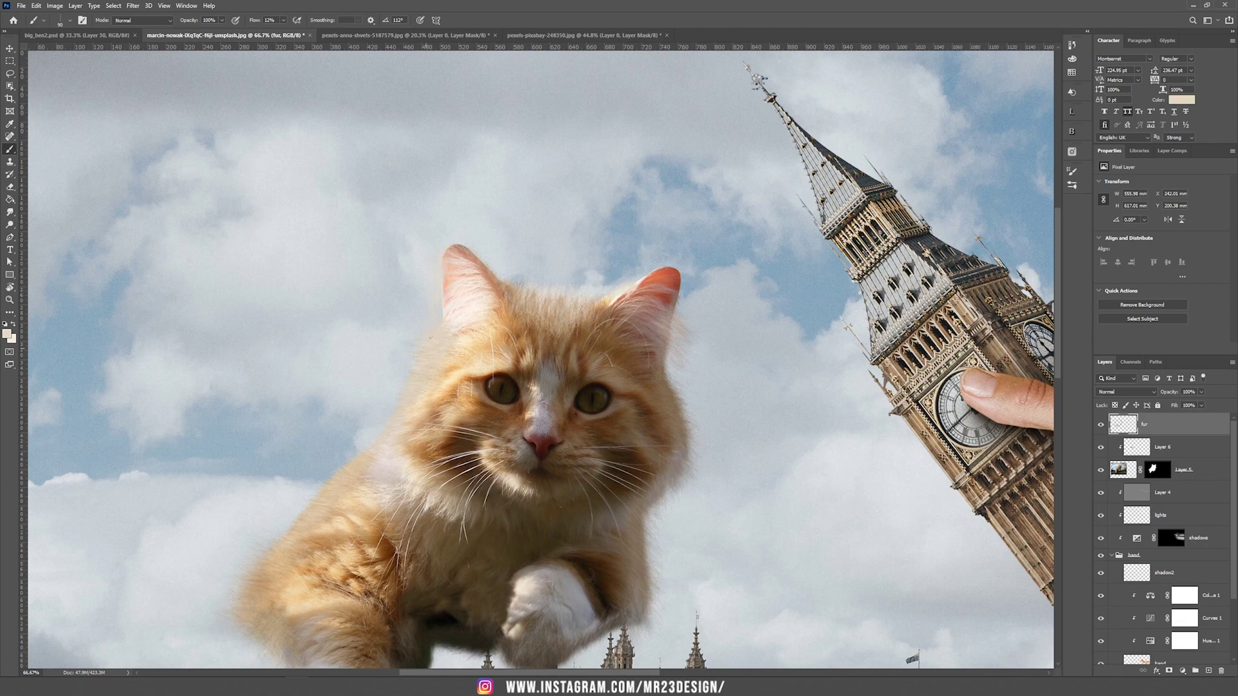
alt+click(532, 321)
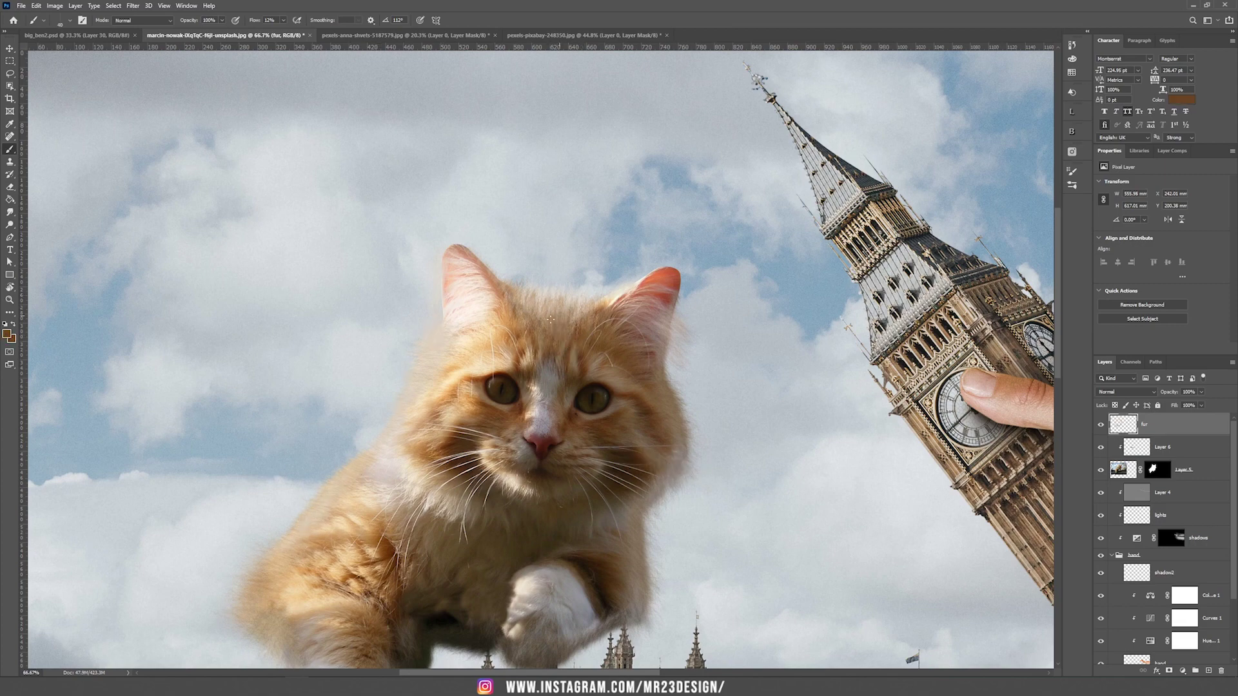
Step: Compare the whole composite with the fur layer hidden and shown
key(v)
key(ctrl+minus)
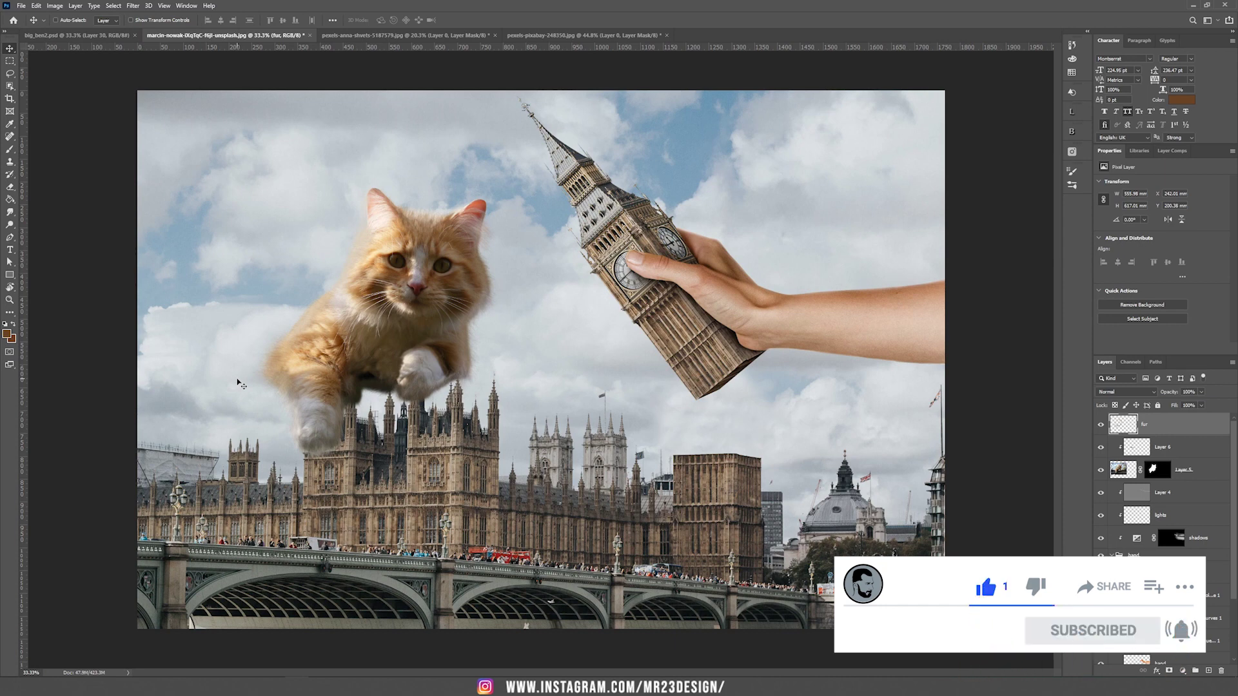
click(1102, 424)
click(1102, 424)
Step: Group the fur layer, Layer 6 and the masked cat layer into a group named cat
click(1182, 427)
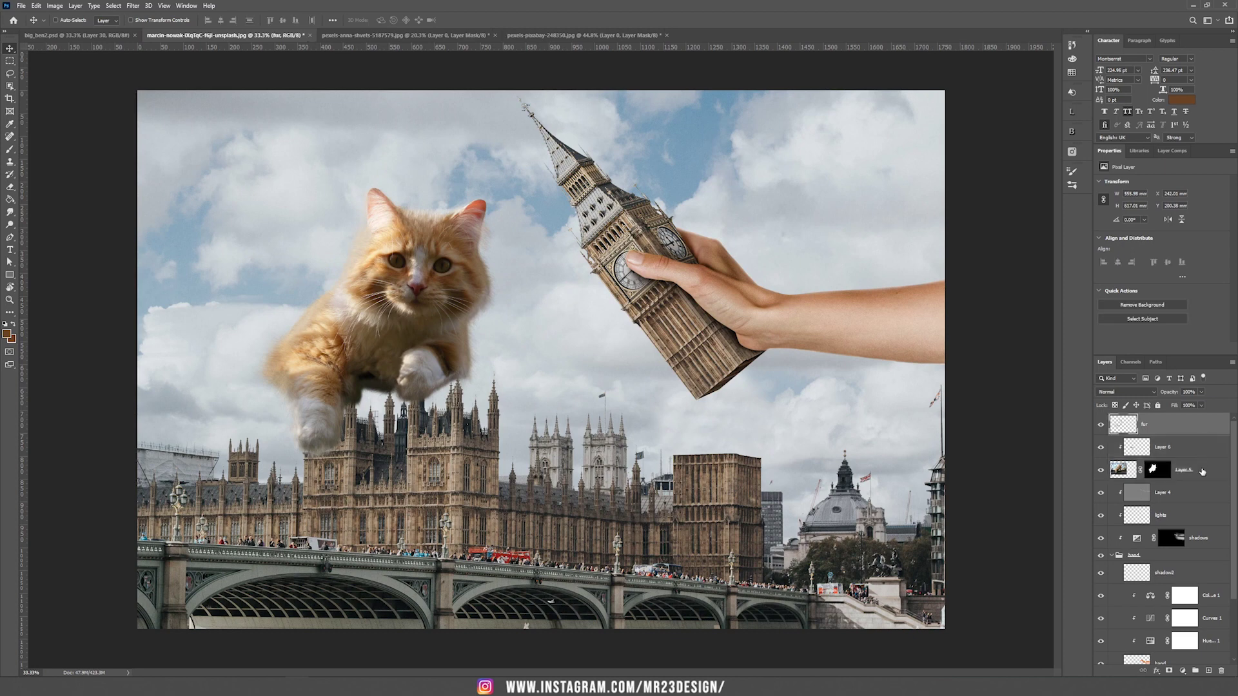
shift+click(1203, 475)
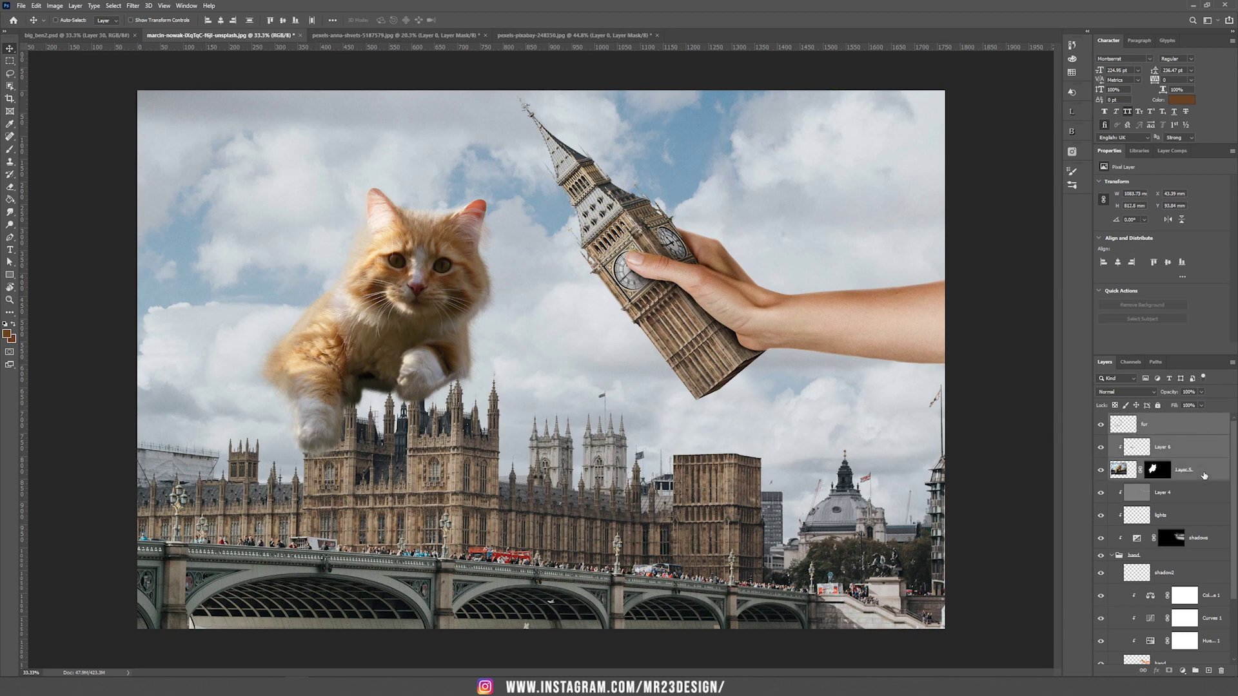
click(1196, 671)
drag(339, 300, 497, 332)
text(cat)
key(Return)
Step: Move the cat group over to the cut-off tower and scale it down to perch on the tower's top edge
drag(605, 309, 785, 362)
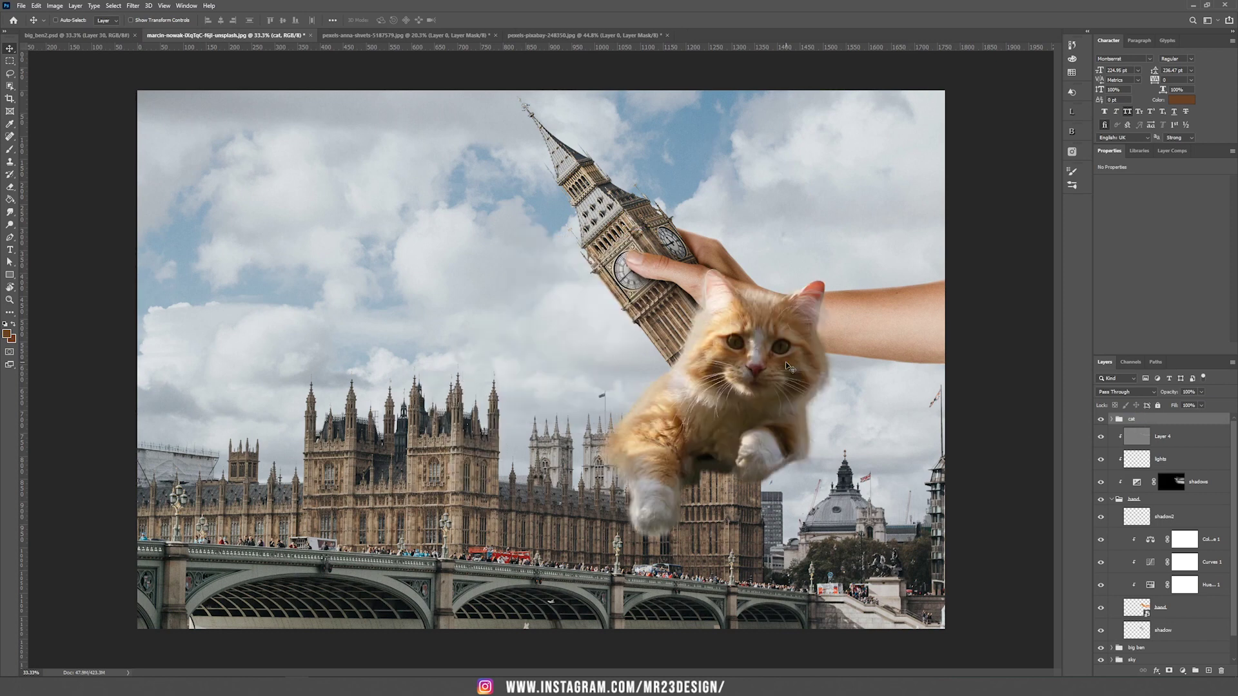
mouse_move(775, 368)
mouse_down()
mouse_move(653, 325)
mouse_move(771, 360)
mouse_up()
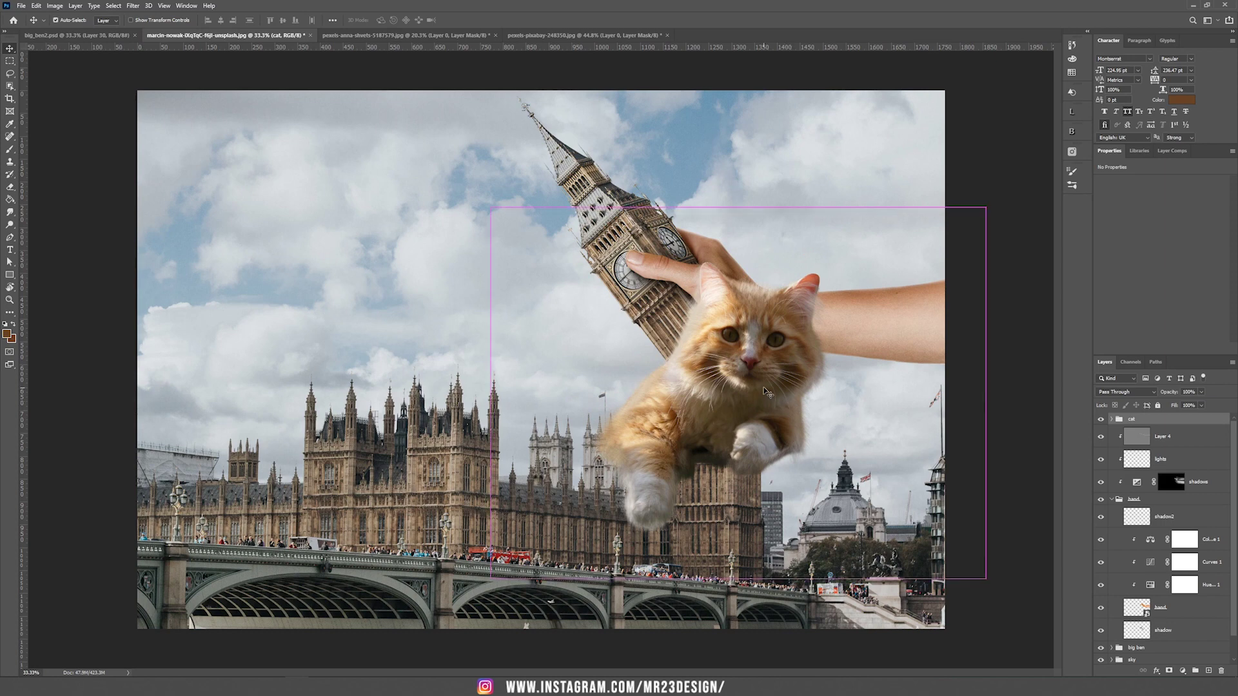
key(ctrl+t)
drag(985, 208, 690, 471)
drag(540, 510, 678, 438)
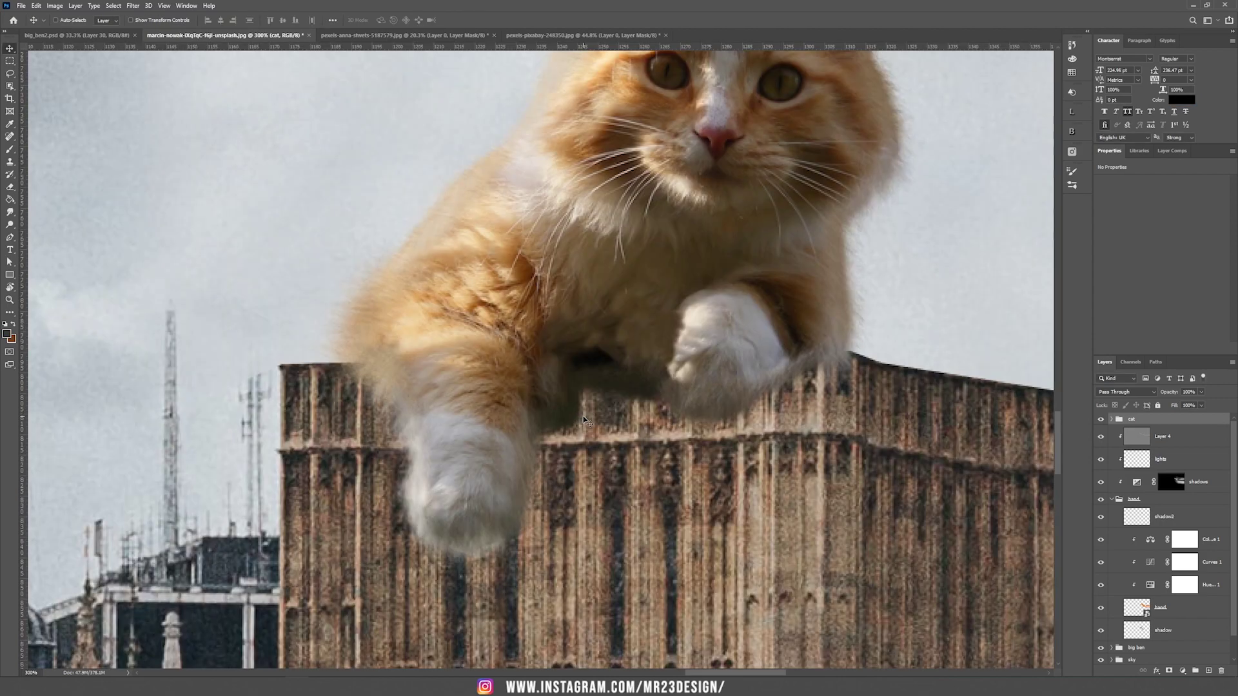
Step: Add a layer mask to the cat group and hide the dark remnants between its legs with a 20 px Soft Round brush
scroll(584, 417, up, 3)
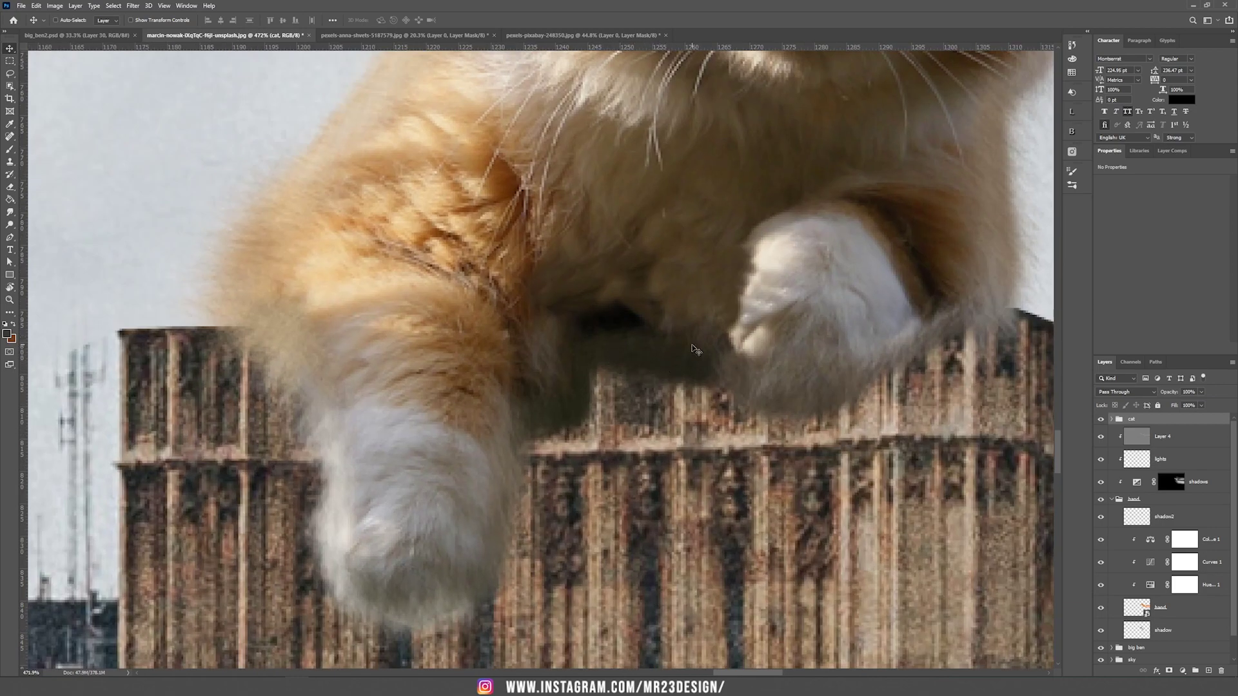
click(1111, 419)
click(1169, 670)
key(b)
right_click(629, 422)
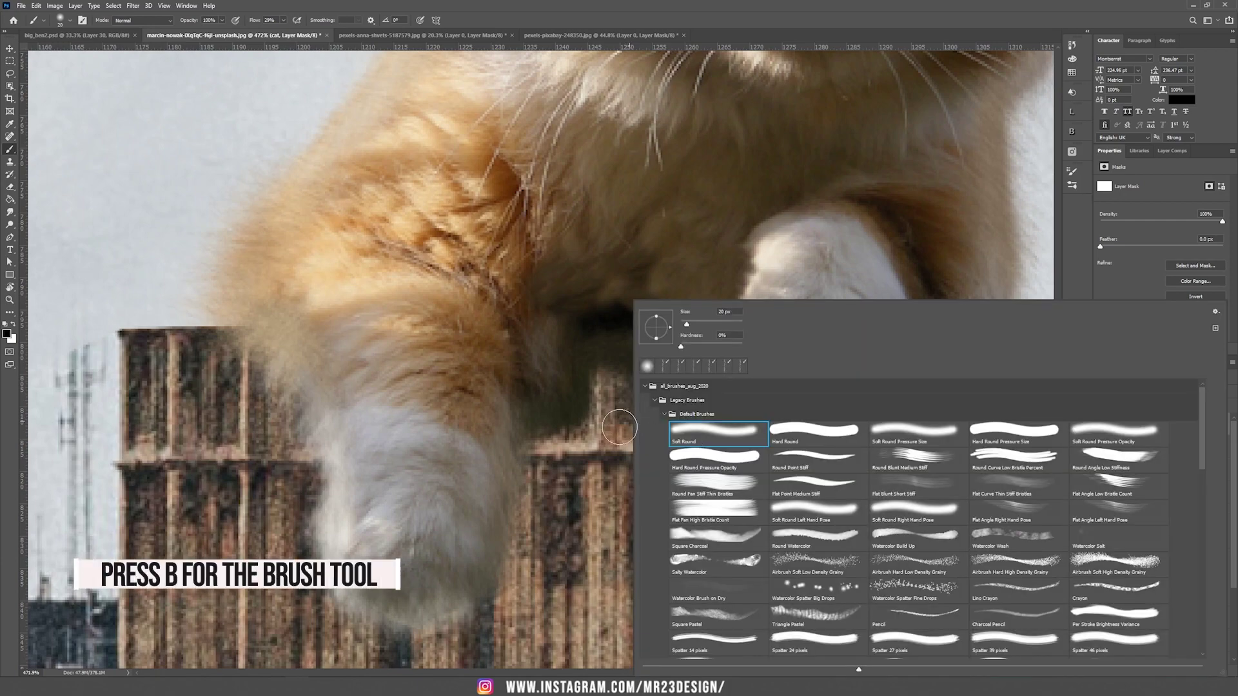
click(588, 430)
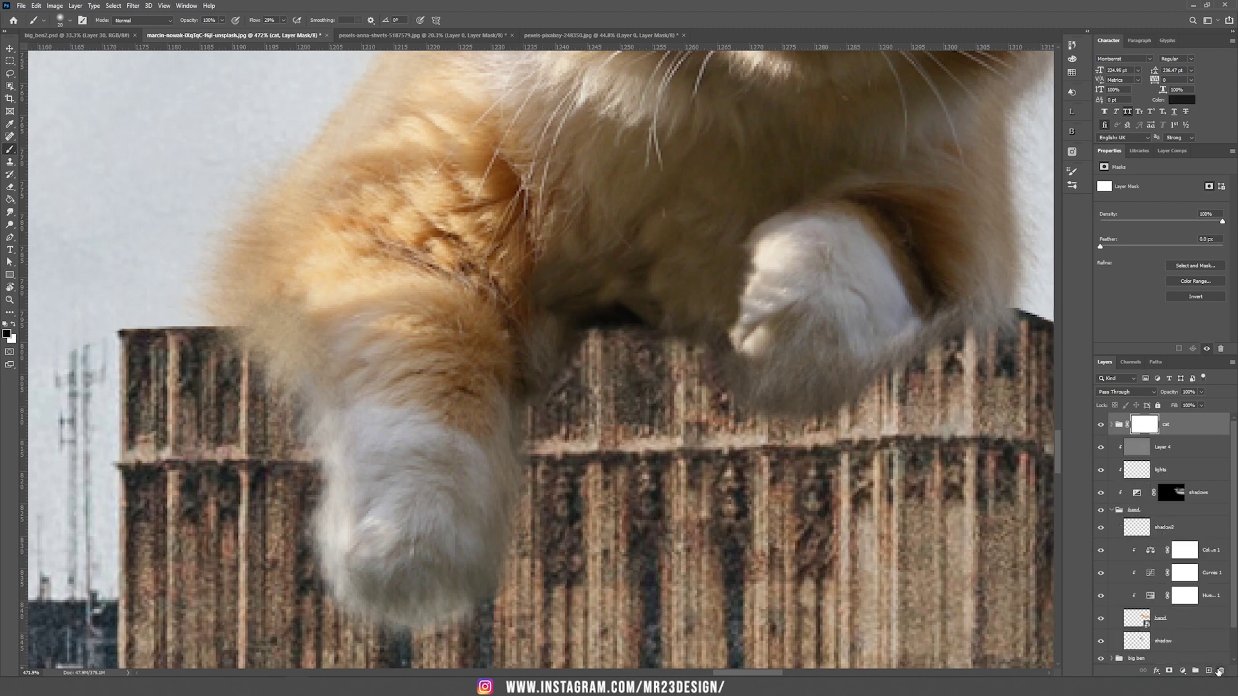
Step: Add a new layer below the cat group, name it cat_shadow and set its blend mode to Multiply
click(1209, 671)
click(1140, 428)
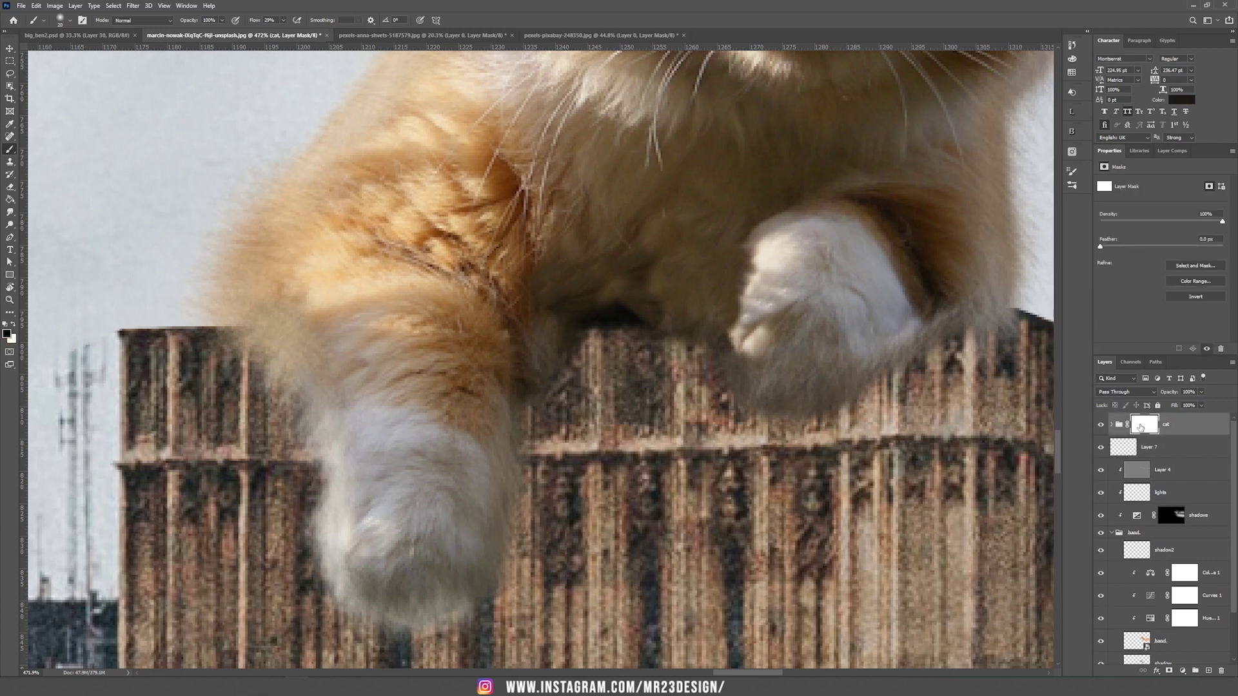
double_click(1147, 447)
text(cat_shadow)
key(Return)
click(1126, 392)
click(1123, 430)
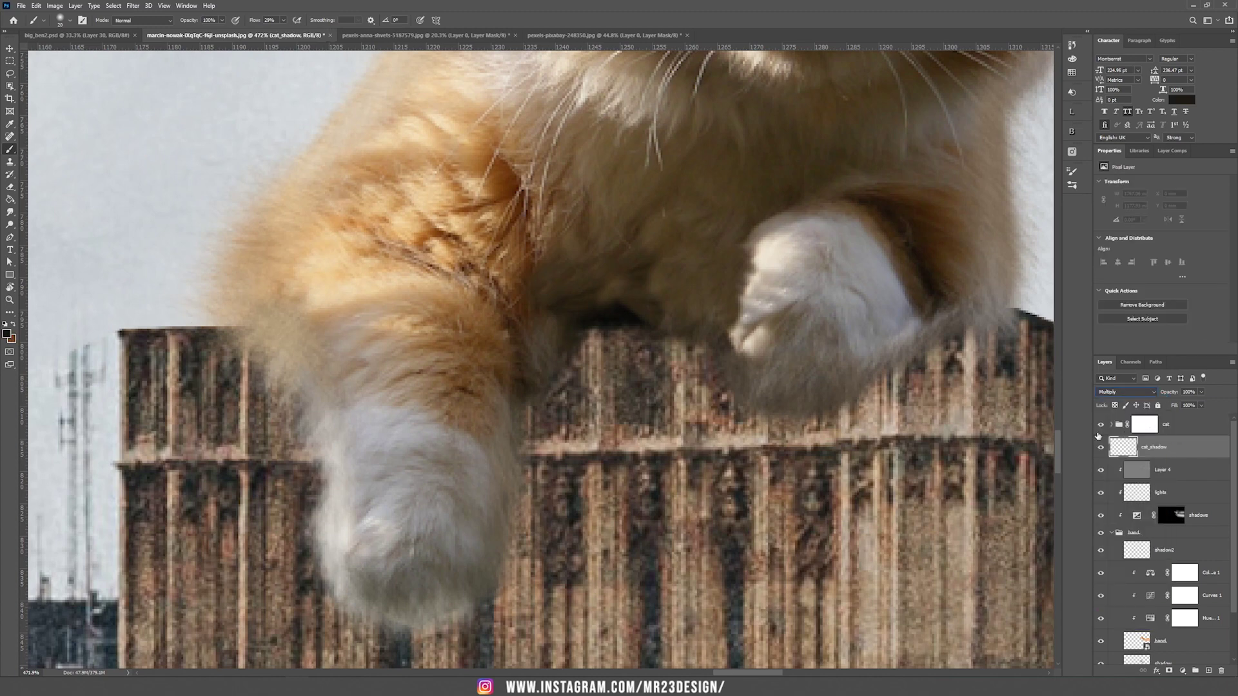
Step: Paint soft black contact shadows on the tower under the cat's body and around both front paws
mouse_move(586, 344)
mouse_down()
mouse_move(550, 380)
mouse_move(515, 461)
mouse_up()
key(bracketright)
key(bracketright)
key(bracketright)
key(bracketright)
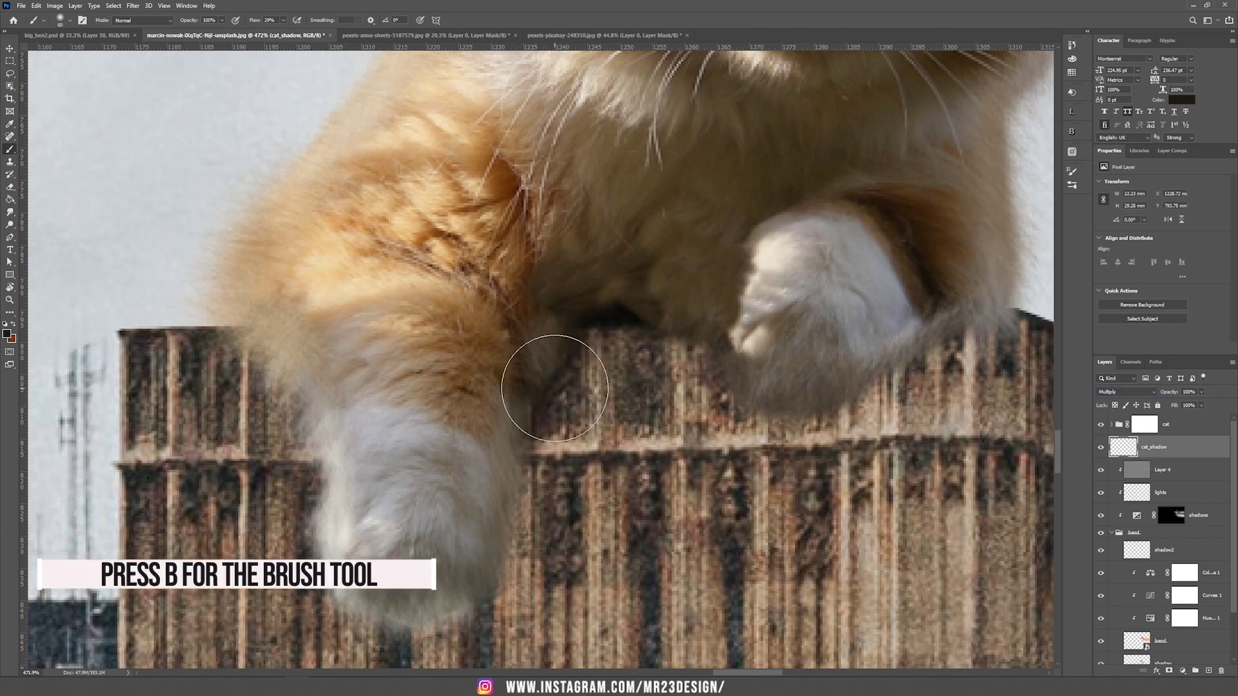
drag(563, 382, 601, 316)
drag(715, 381, 967, 371)
drag(261, 390, 293, 471)
Step: Paint a broader soft shadow on the tower wall beside the cat's hanging paw with a larger brush
scroll(438, 511, down, 10)
key(bracketright)
key(bracketright)
key(bracketright)
key(bracketright)
key(bracketright)
mouse_move(486, 482)
mouse_down()
mouse_move(632, 472)
mouse_move(462, 544)
mouse_up()
mouse_move(594, 472)
mouse_down()
mouse_move(490, 488)
mouse_move(461, 552)
mouse_up()
mouse_move(627, 460)
mouse_down()
mouse_move(523, 447)
mouse_move(466, 571)
mouse_up()
scroll(554, 350, down, 10)
key(v)
scroll(522, 367, up, 5)
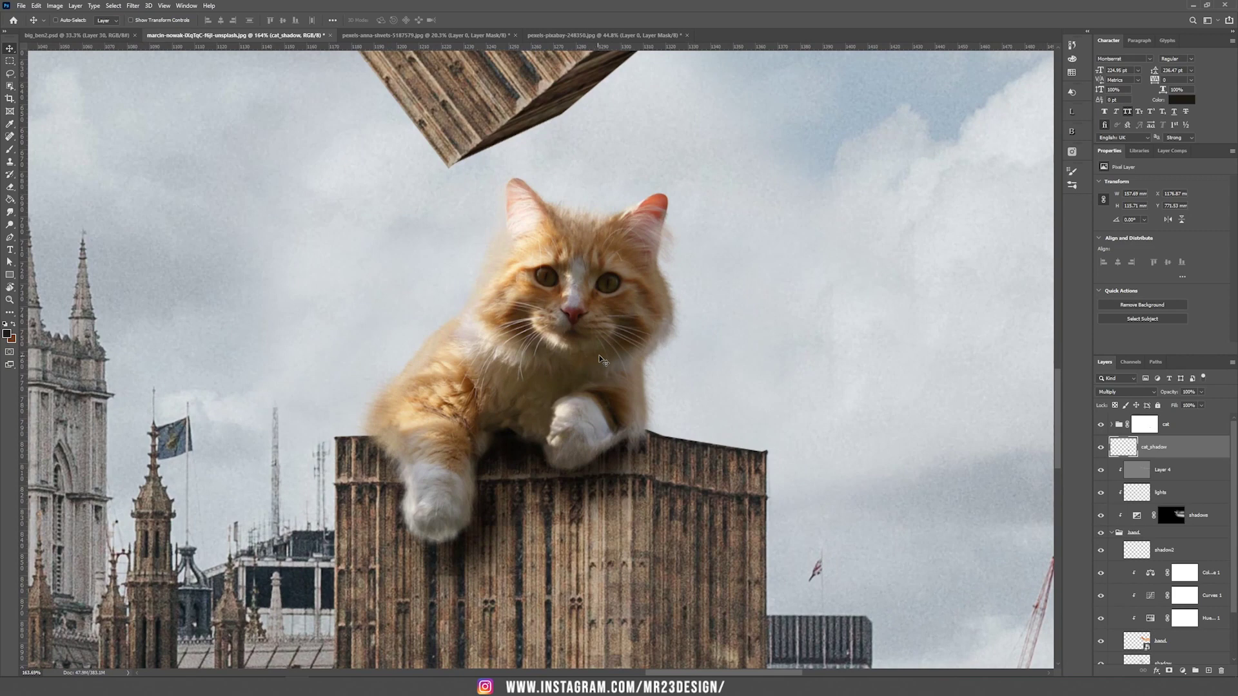
Step: Add a Hue/Saturation adjustment clipped to the cat group and set its Saturation to -39
click(1193, 429)
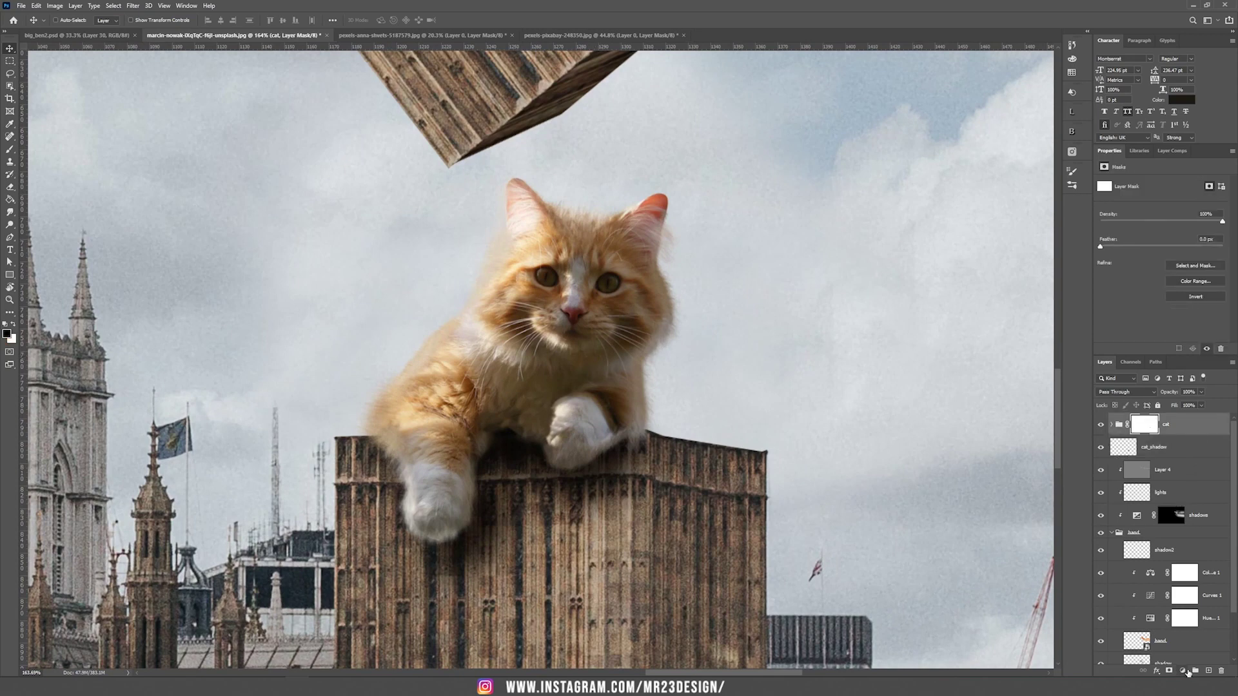
click(1186, 670)
click(1186, 577)
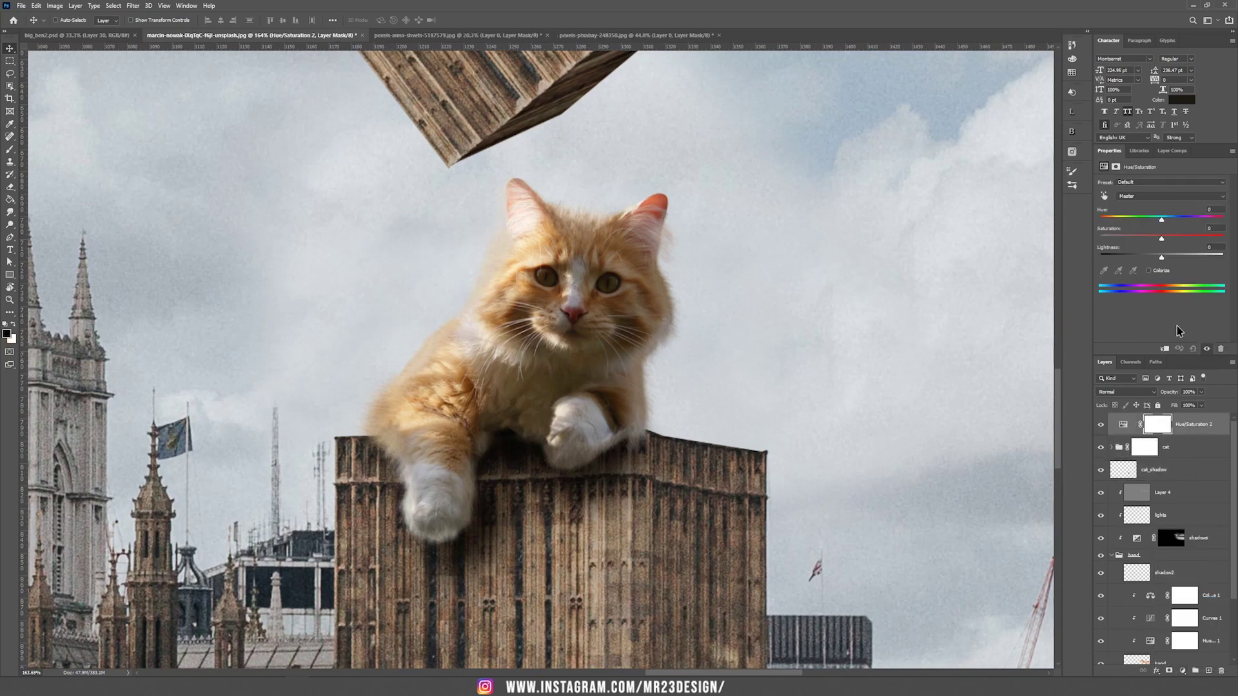
alt+click(1144, 434)
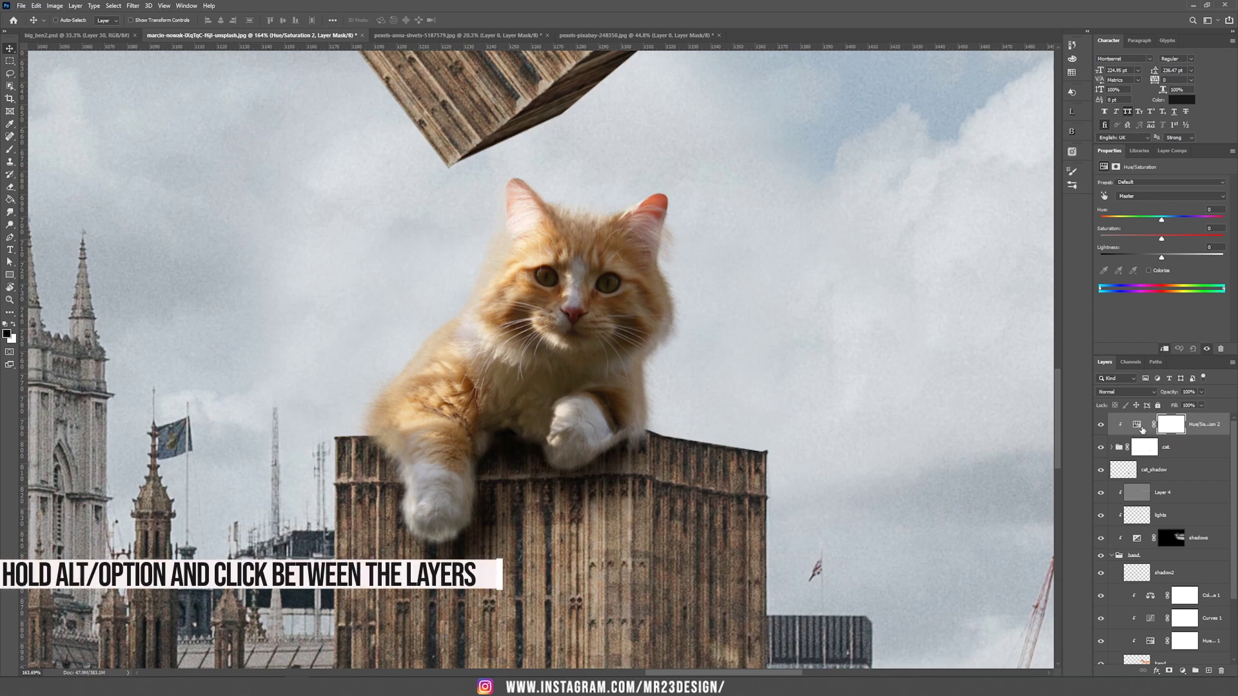
click(1142, 429)
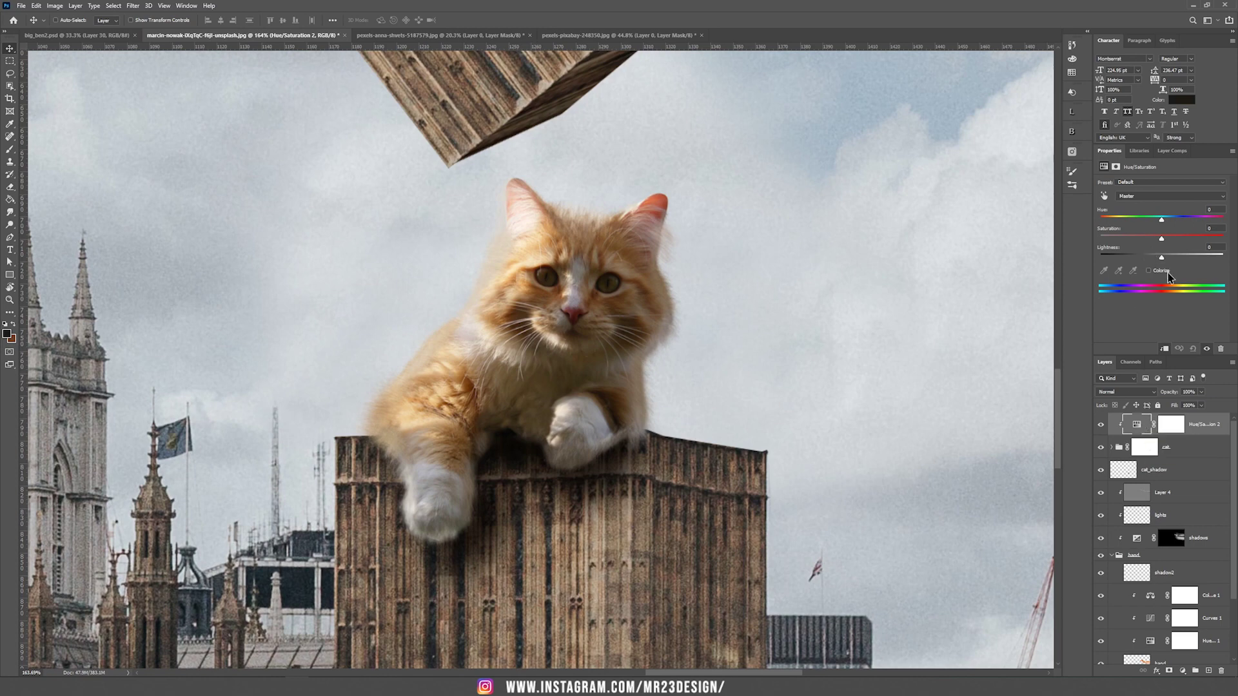
drag(1142, 239, 1137, 239)
Step: Add a clipped Exposure adjustment above the Hue/Saturation layer with Exposure -9.61 and the Soft Light blend mode
click(1181, 672)
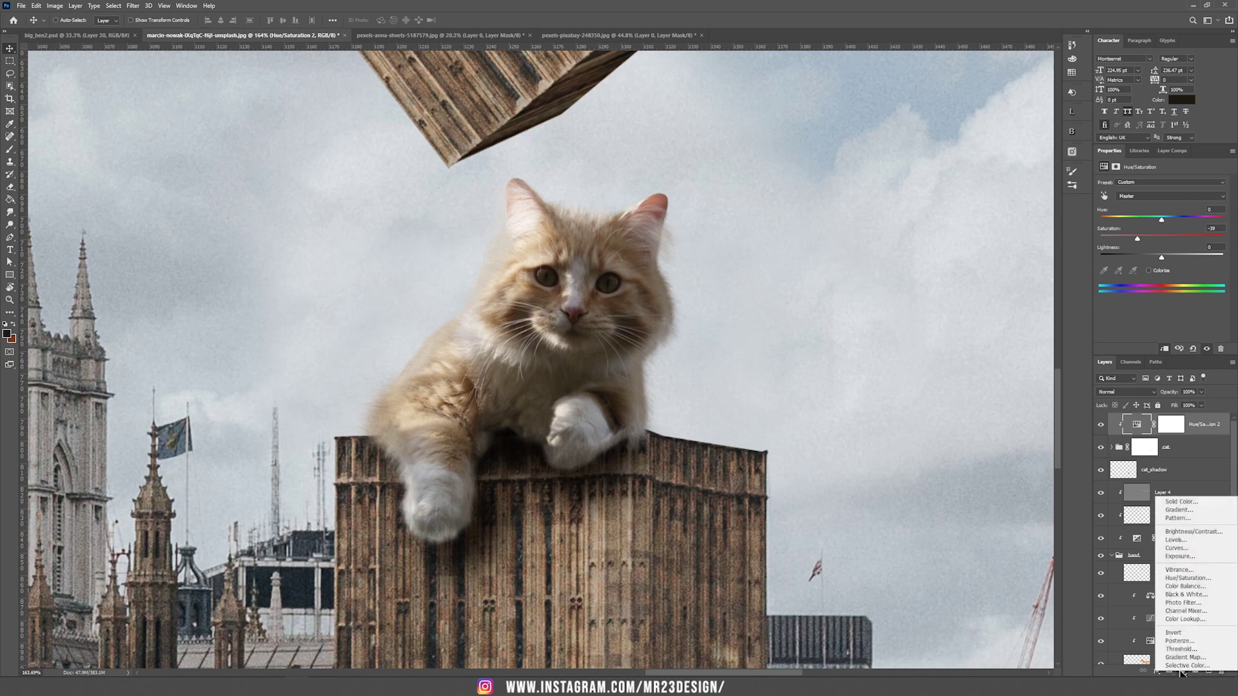
click(1193, 556)
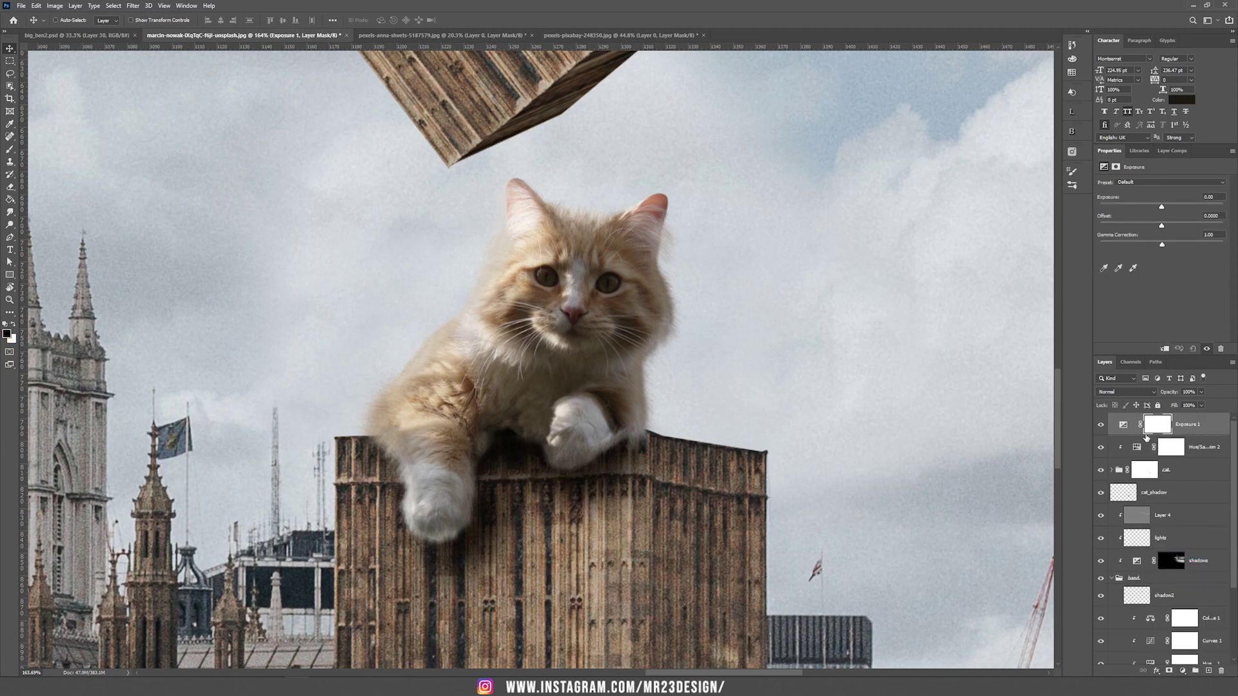
alt+click(1141, 431)
drag(1162, 208, 1116, 207)
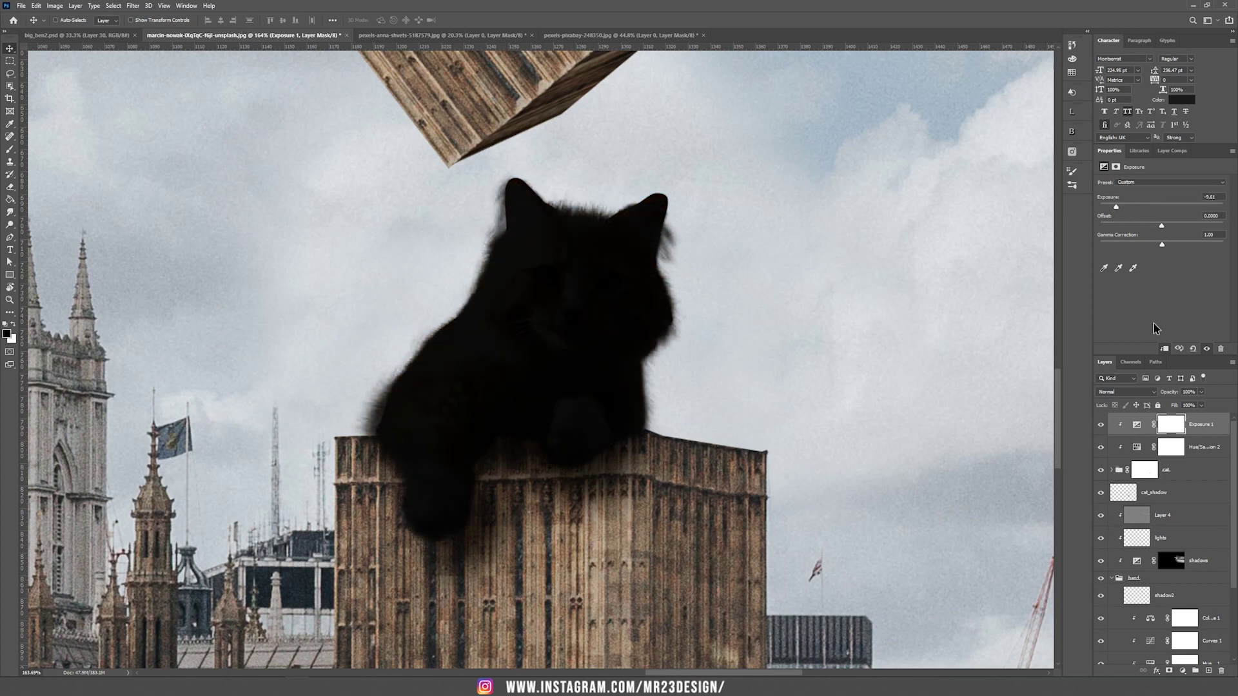
click(1127, 391)
click(1132, 519)
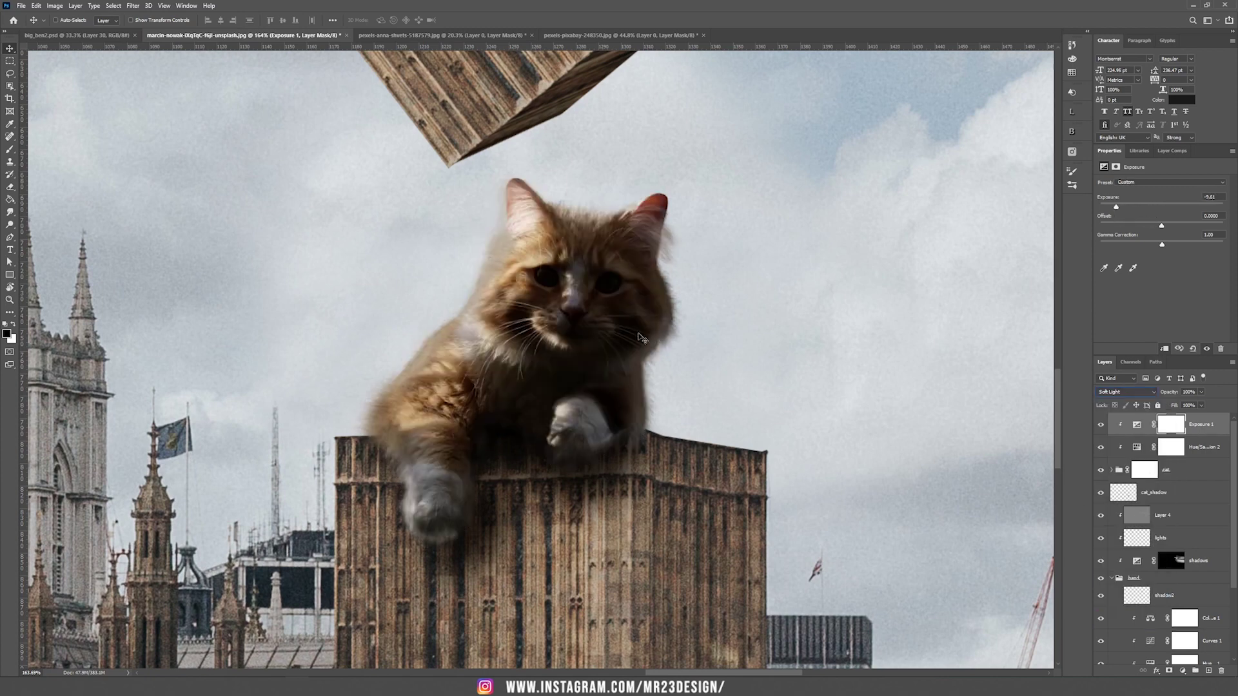
Step: Invert the Exposure adjustment's layer mask to black and set up the Brush tool with white as foreground color
click(1170, 424)
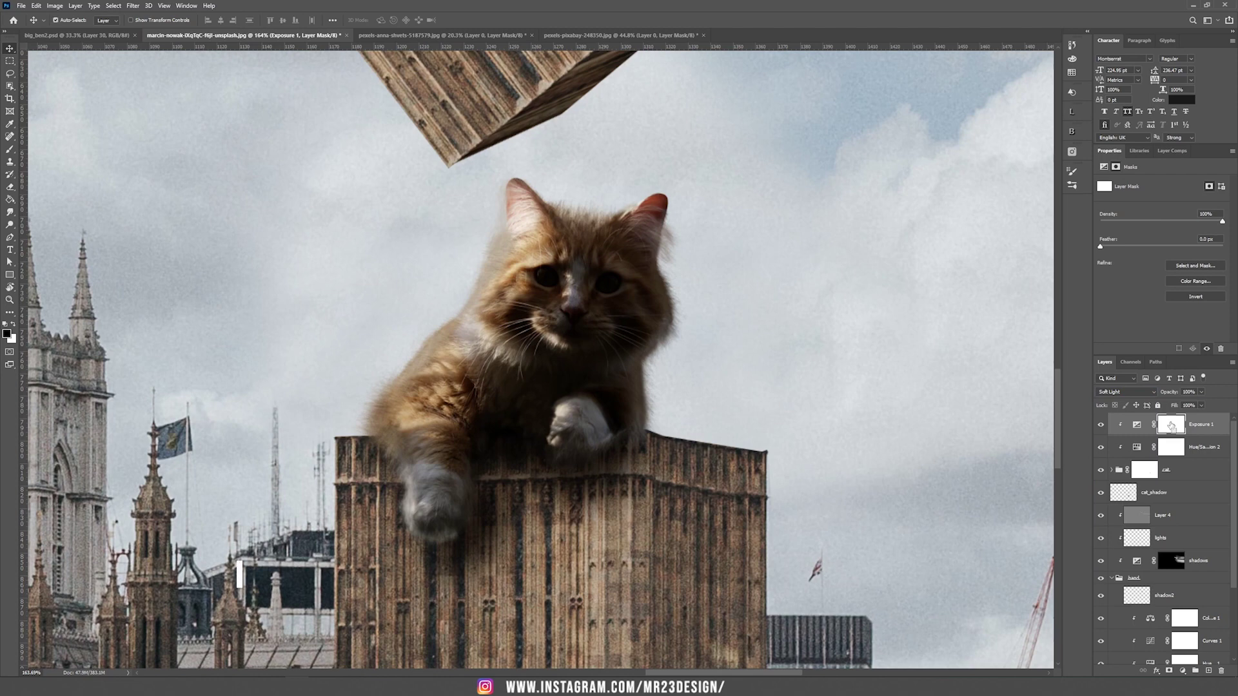
key(ctrl+i)
key(b)
click(14, 326)
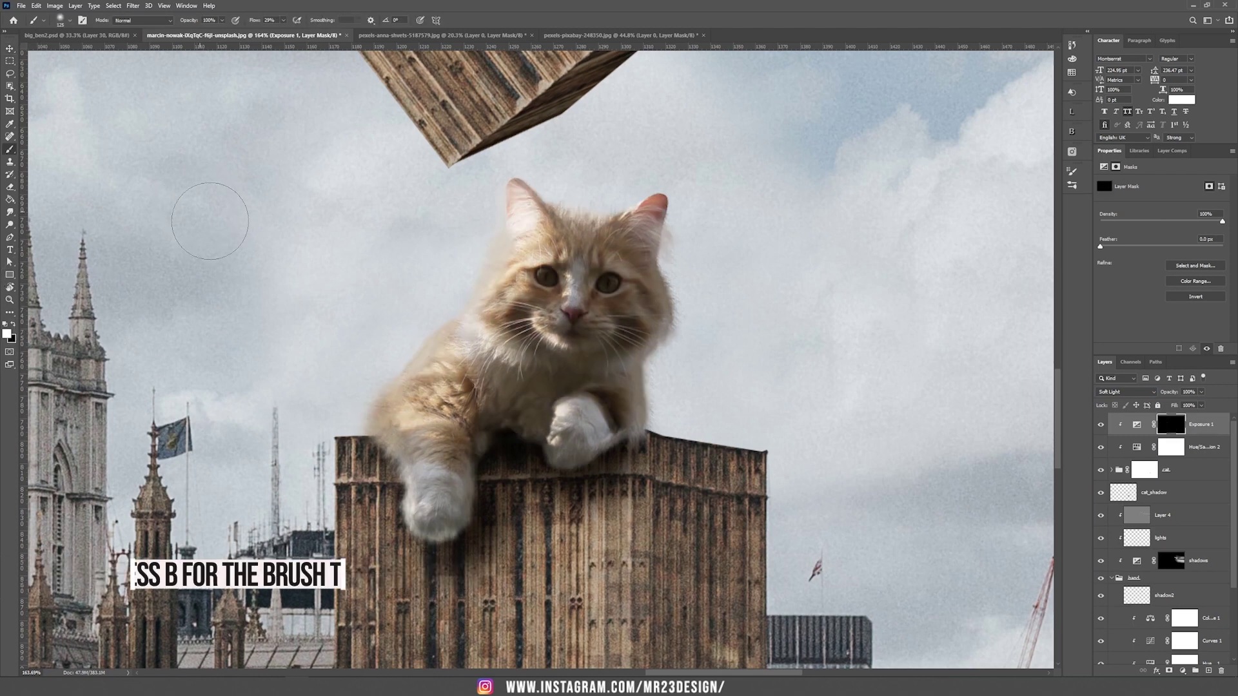
Step: Reveal the Exposure darkening over the cat's shaded ear, cheek, chest and raised paw with a white brush at 6% flow
mouse_move(655, 228)
mouse_down()
mouse_move(647, 249)
mouse_move(665, 336)
mouse_up()
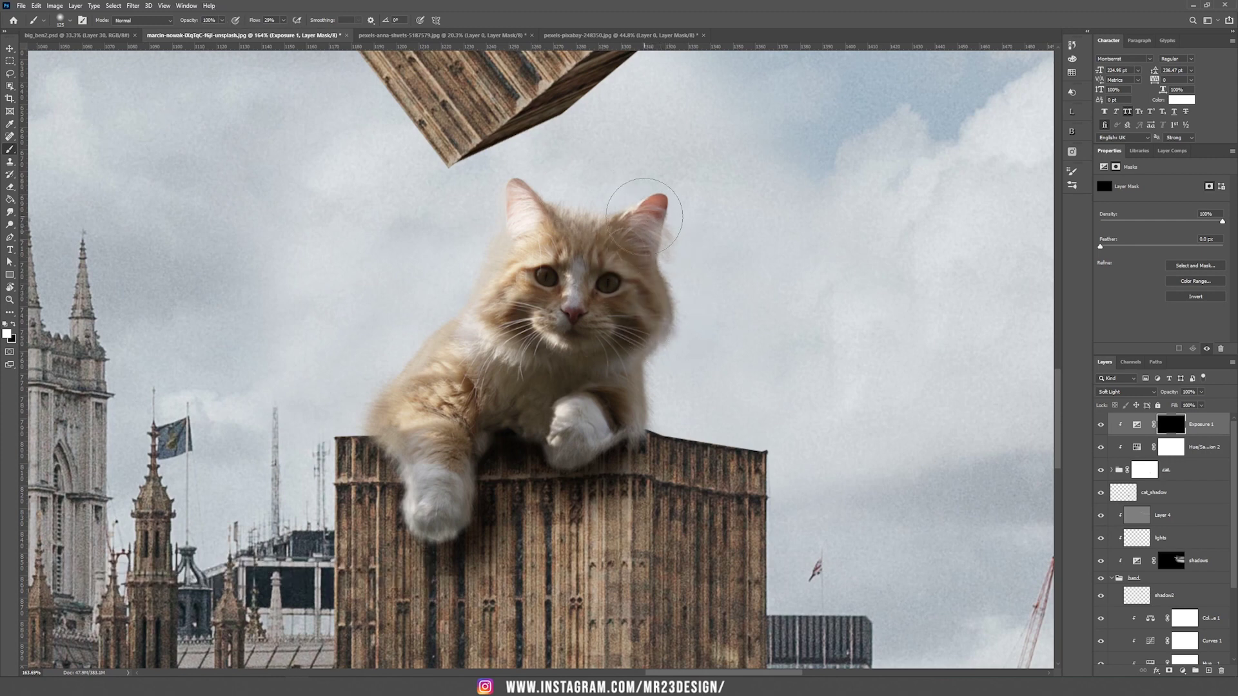
key(bracketright)
key(bracketright)
key(bracketright)
key(bracketright)
key(bracketright)
key(bracketright)
key(bracketright)
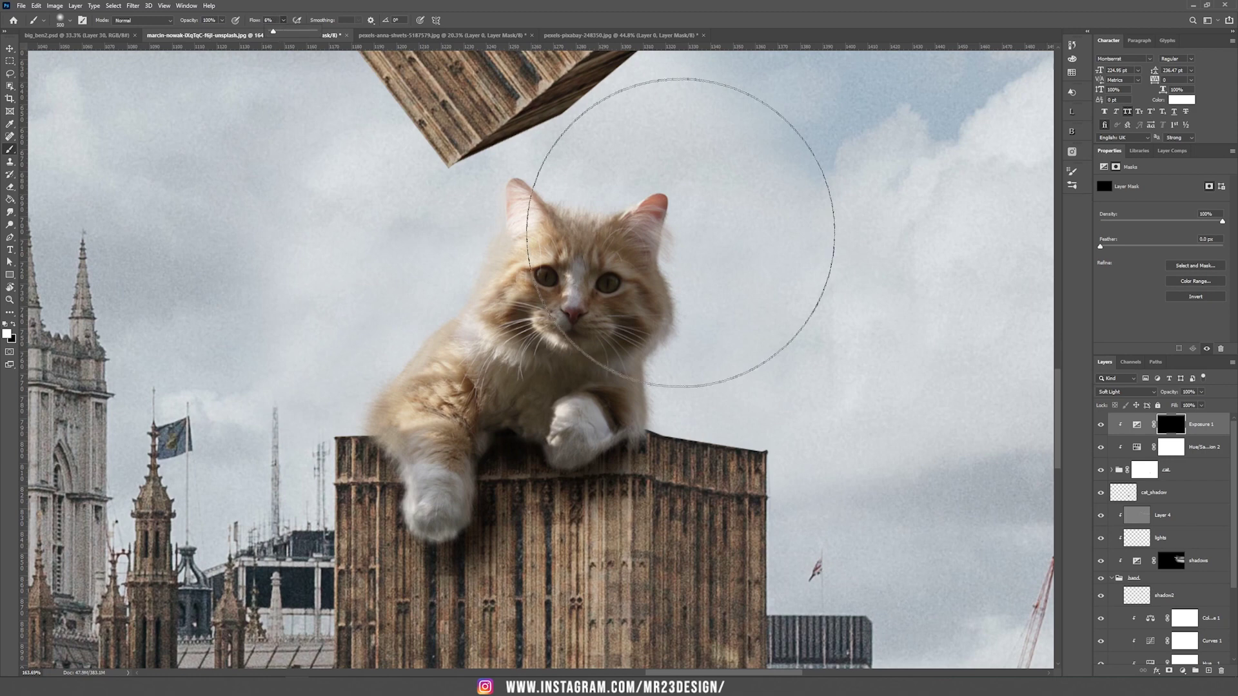
key(bracketleft)
key(bracketleft)
key(bracketleft)
key(bracketleft)
key(bracketleft)
key(bracketleft)
key(bracketleft)
key(bracketleft)
key(bracketleft)
key(bracketleft)
key(bracketleft)
key(bracketleft)
key(shift+0)
key(shift+6)
mouse_move(667, 210)
mouse_down()
mouse_move(653, 414)
mouse_move(454, 494)
mouse_move(531, 429)
mouse_move(490, 436)
mouse_move(576, 285)
mouse_move(676, 271)
mouse_up()
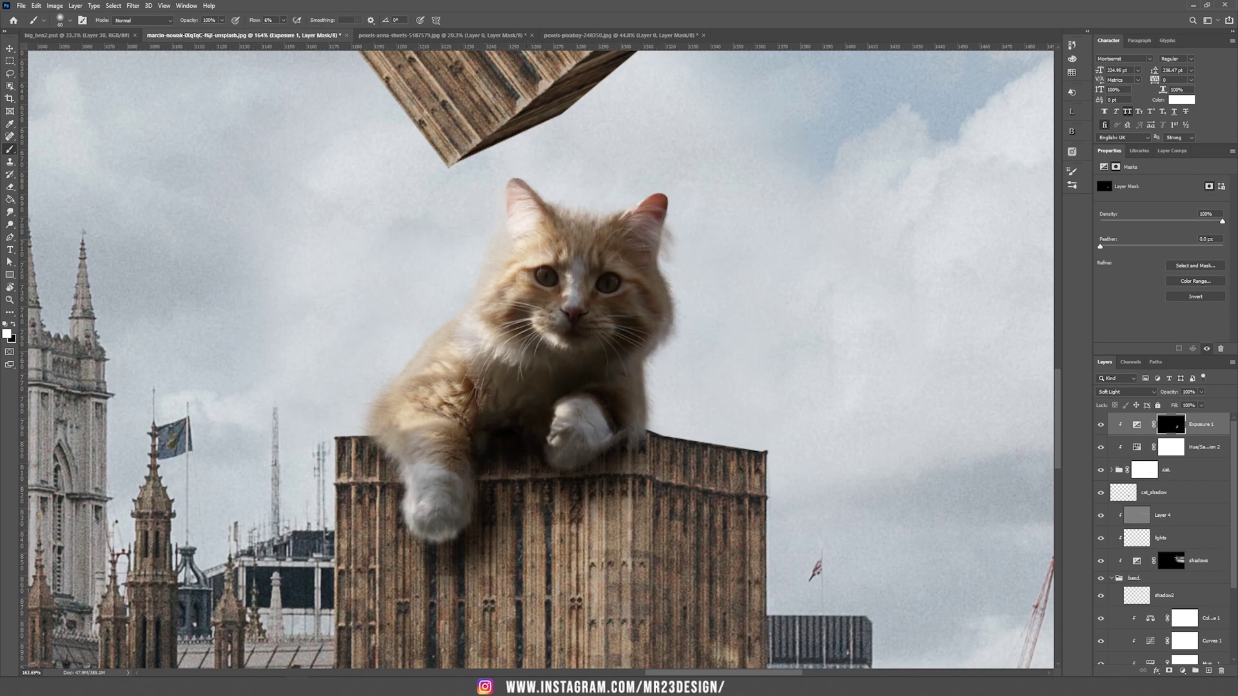
Step: Add a new Soft Light layer filled with 50% gray, clipped to the cat above the Exposure adjustment
click(76, 6)
mouse_move(91, 17)
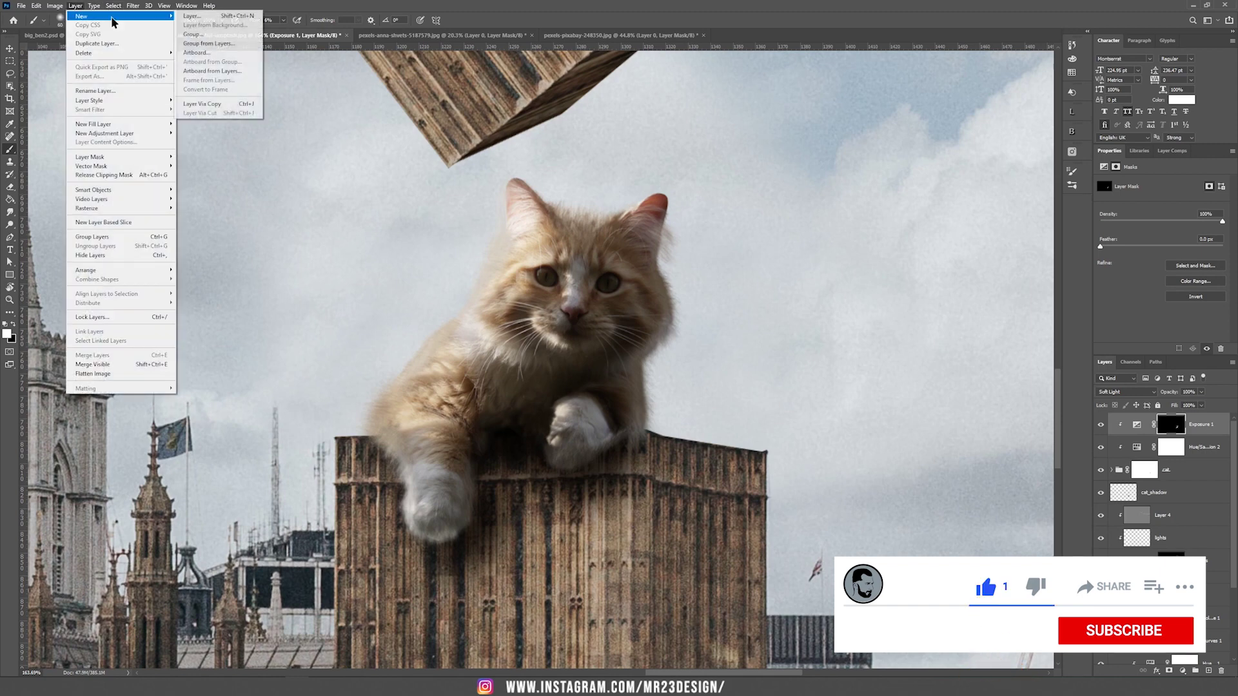
click(197, 18)
click(556, 250)
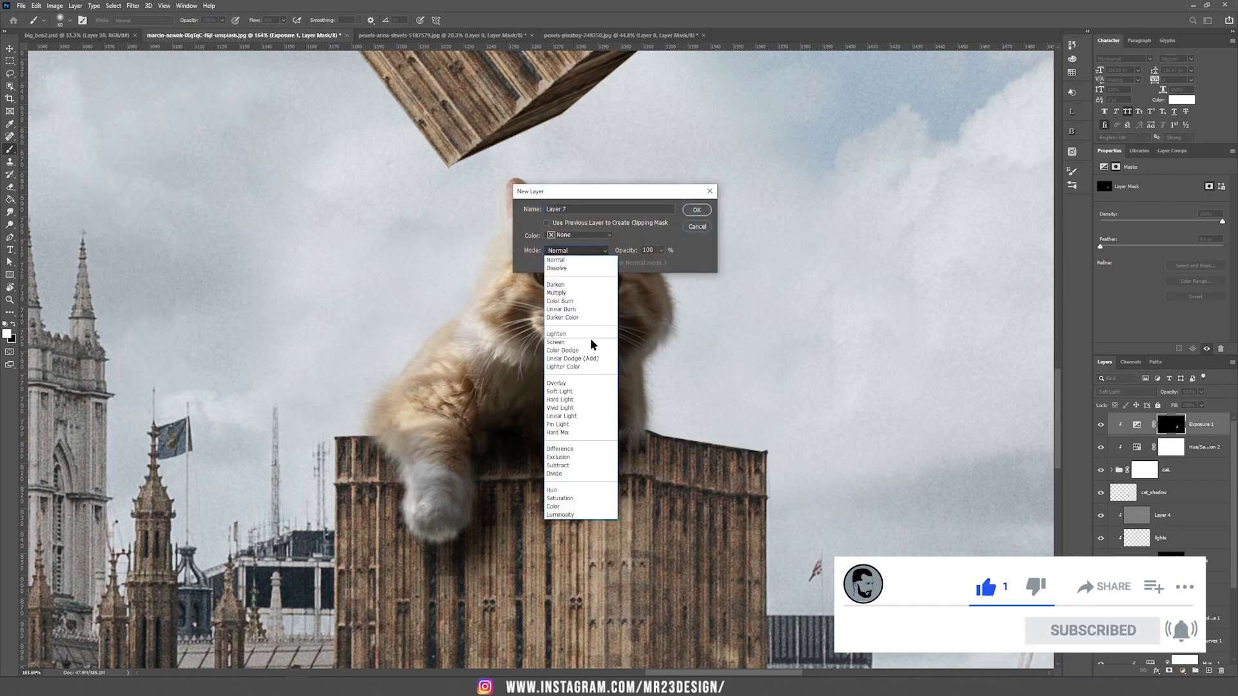
click(573, 394)
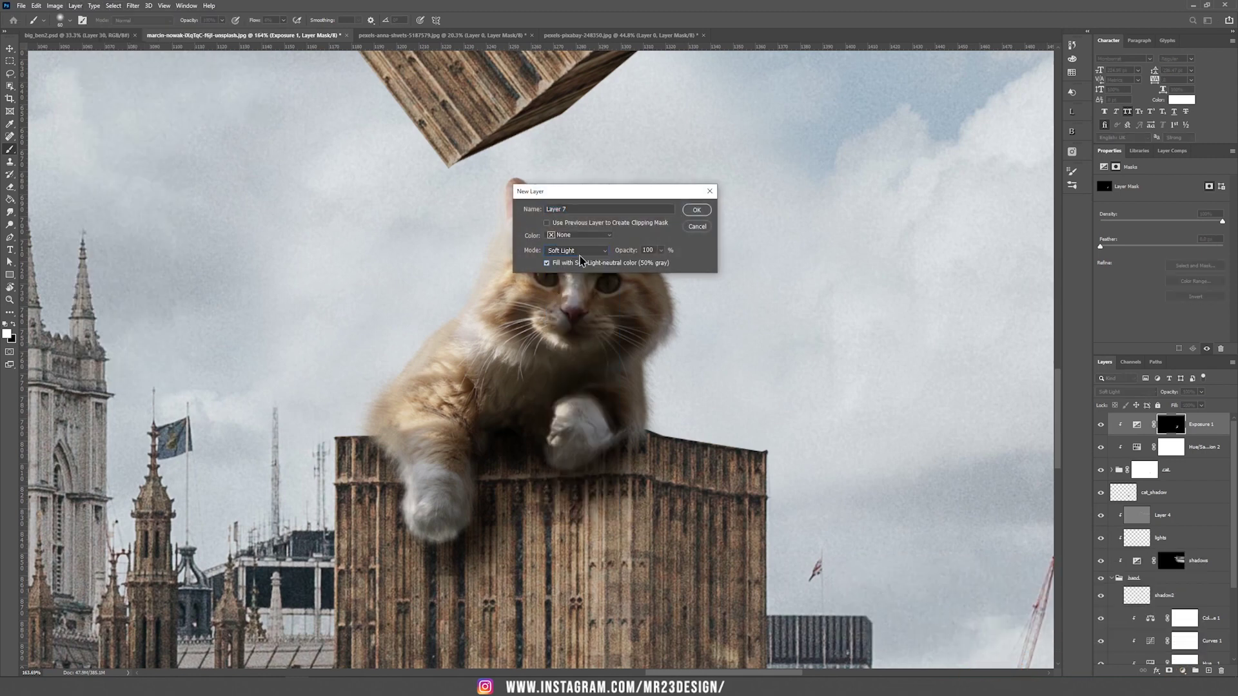
click(697, 210)
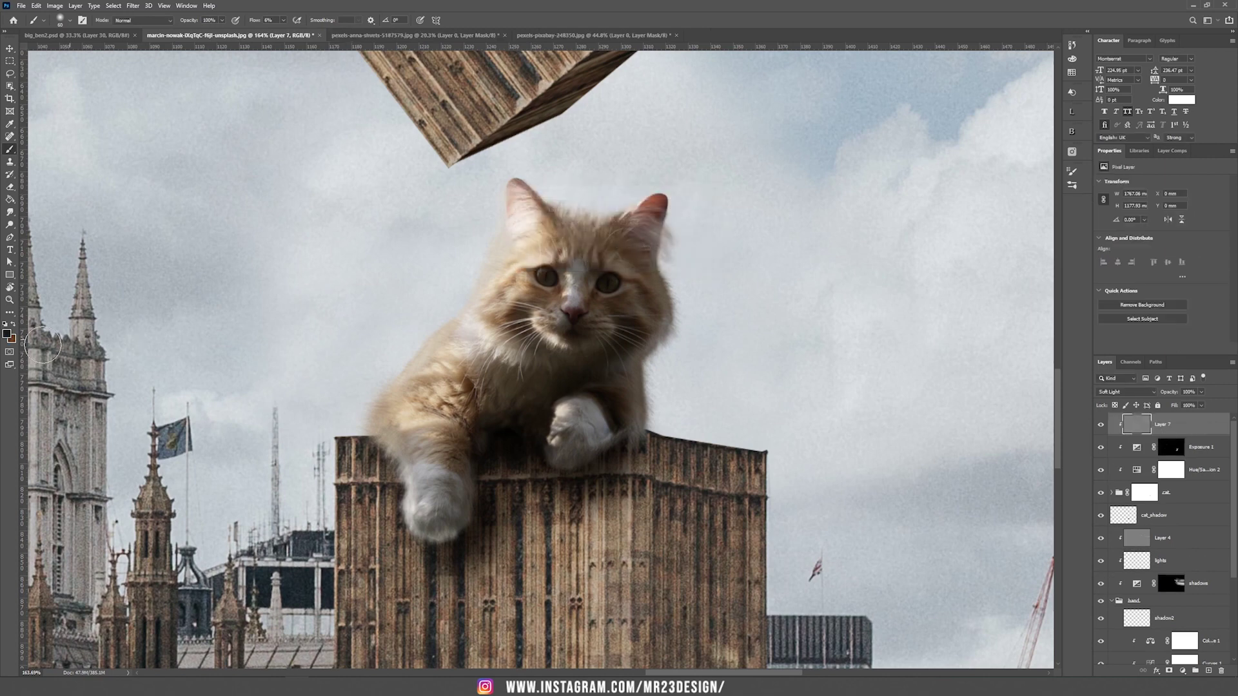
Step: Deepen the cat's shadows on the gray Soft Light layer with a small black brush
key(d)
scroll(581, 329, up, 4)
mouse_move(593, 449)
mouse_down()
mouse_move(660, 445)
mouse_move(690, 153)
mouse_up()
key(bracketleft)
key(bracketleft)
key(bracketleft)
key(bracketleft)
key(bracketleft)
drag(401, 617, 402, 605)
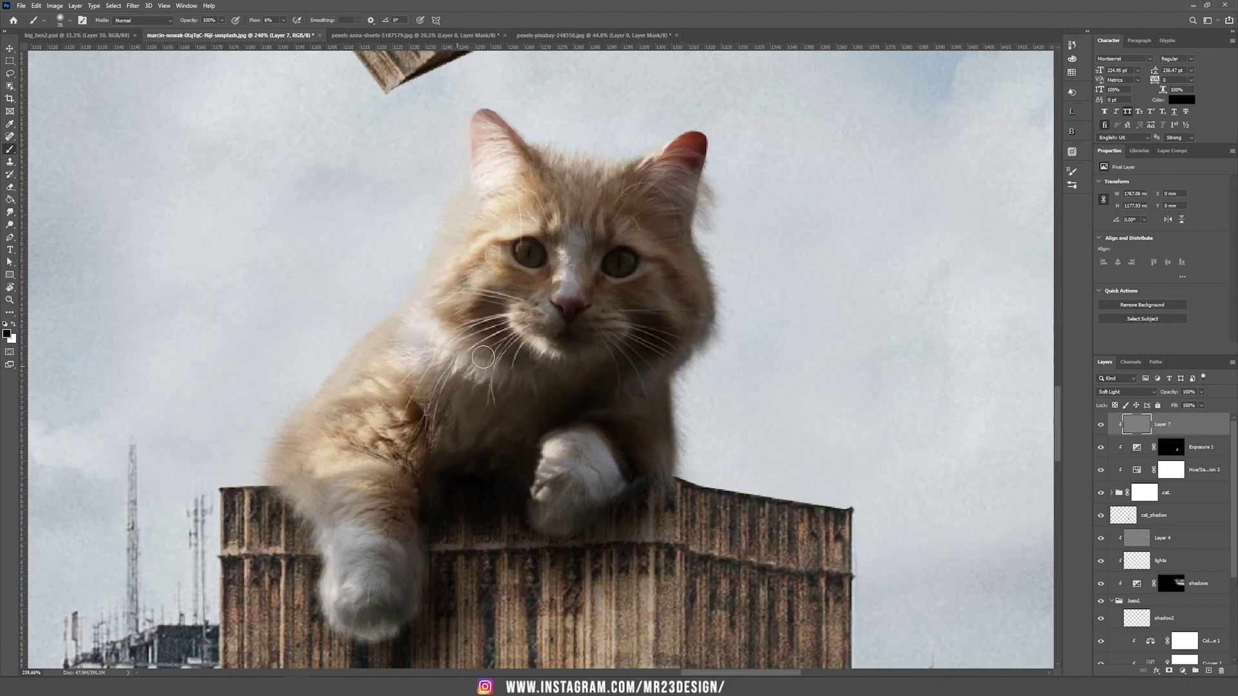
key(bracketleft)
key(bracketleft)
key(bracketleft)
Step: Brighten the cat's lit shoulder, foreleg, eyes, chest and raised paw on the gray Soft Light layer with white
key(x)
key(bracketright)
key(bracketright)
key(bracketright)
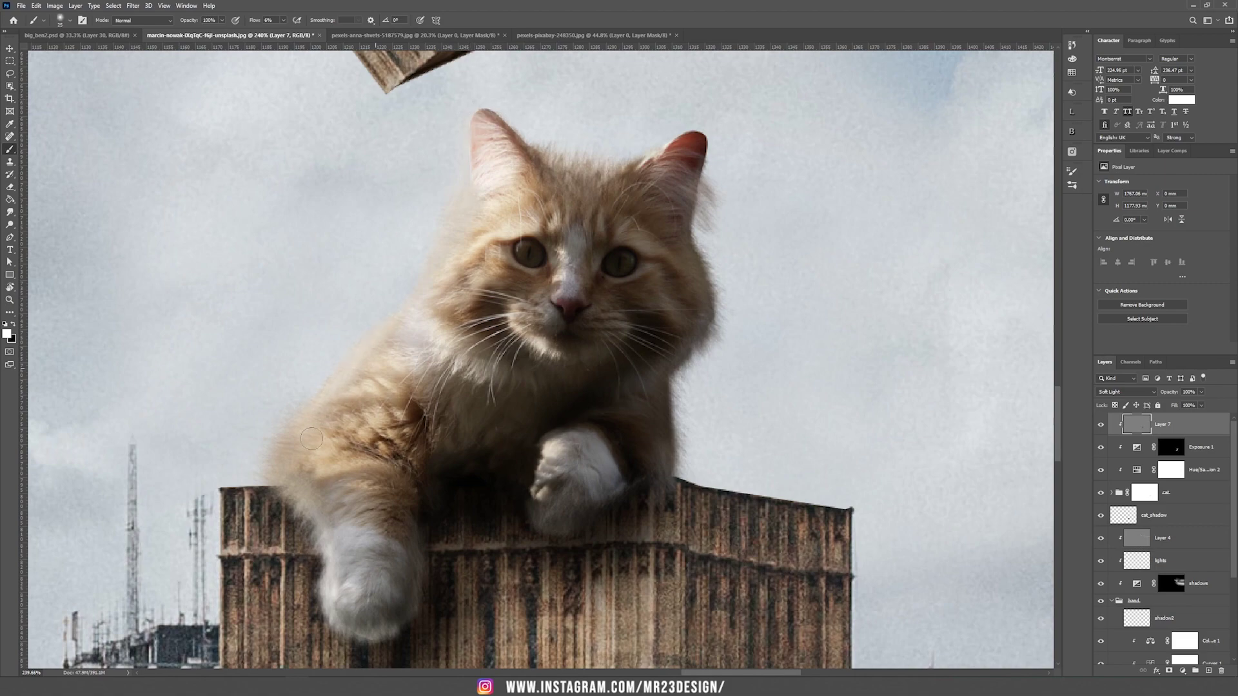
drag(413, 351, 401, 429)
drag(374, 455, 316, 497)
drag(451, 361, 387, 452)
drag(523, 250, 535, 258)
drag(613, 260, 626, 266)
key(bracketright)
key(bracketright)
key(bracketright)
key(bracketright)
drag(516, 361, 469, 391)
drag(565, 445, 580, 484)
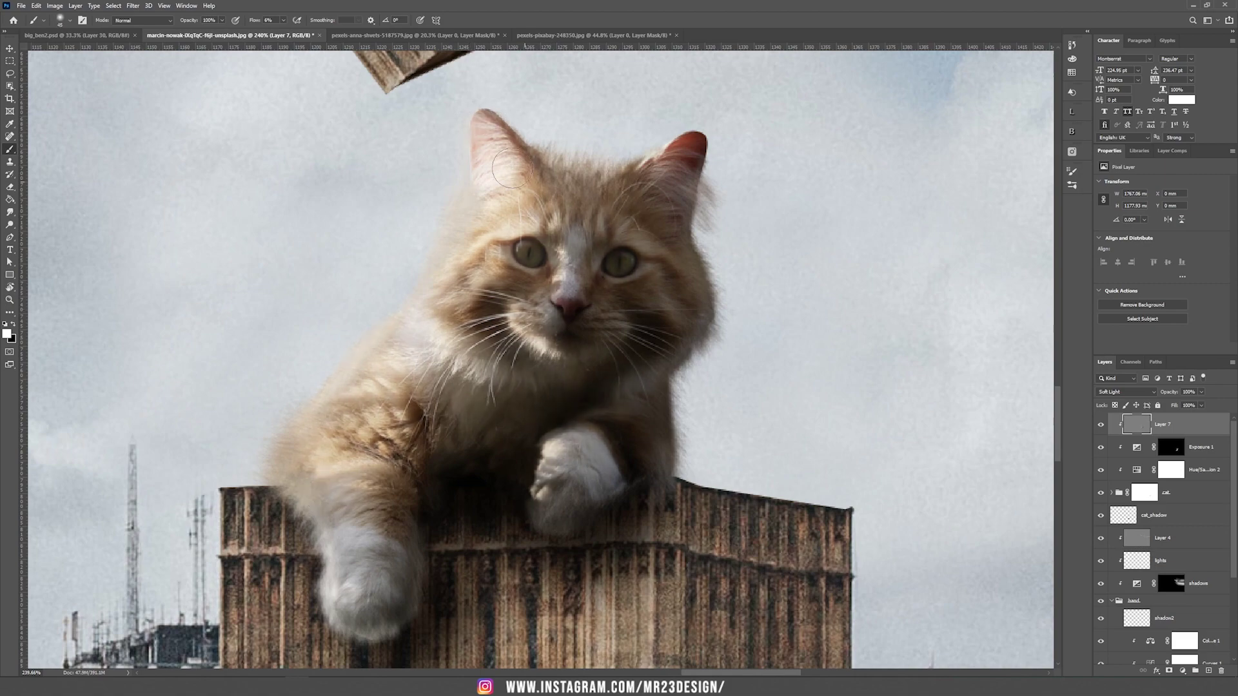
Step: Add a new empty layer at the top of the stack and sketch a faint black arc around the cat
key(ctrl+0)
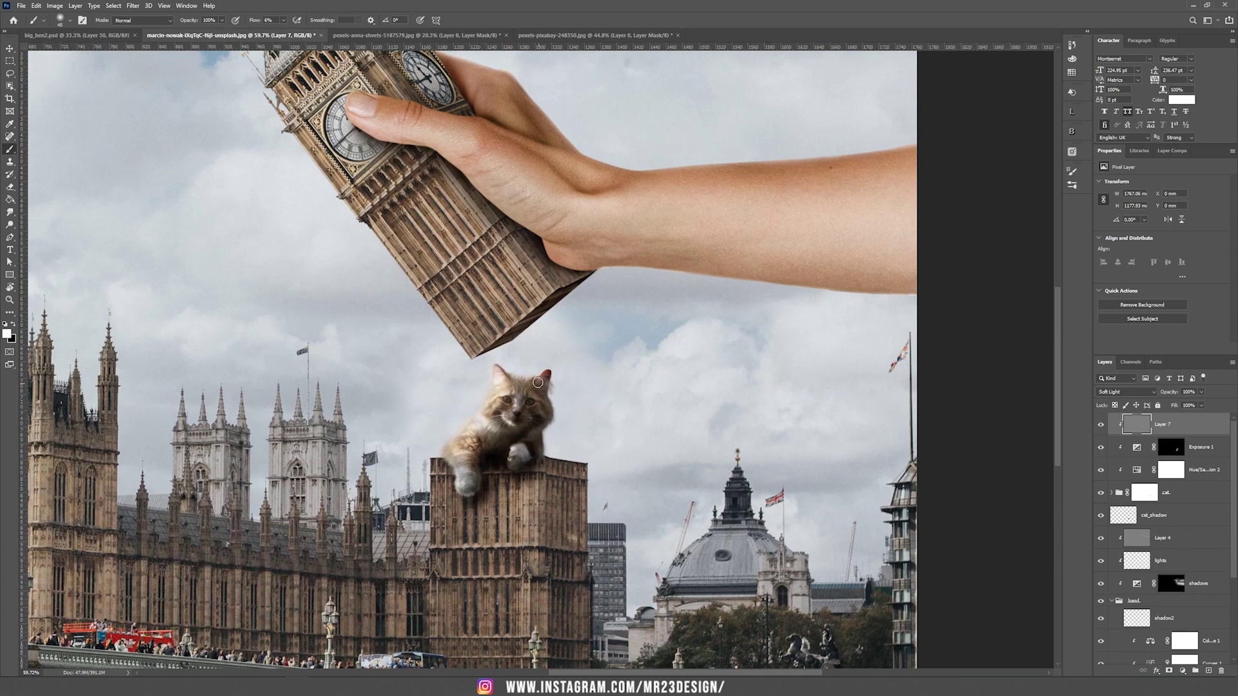
scroll(474, 373, down, 4)
drag(555, 296, 563, 363)
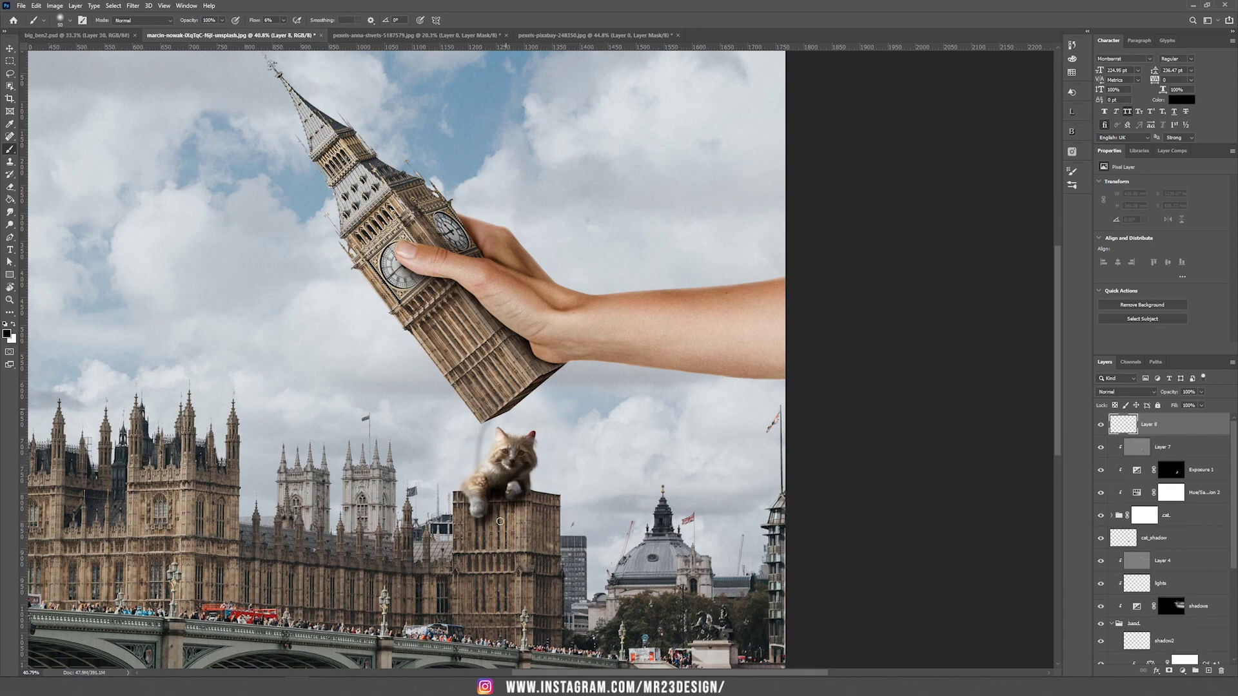
drag(482, 432, 539, 407)
key(v)
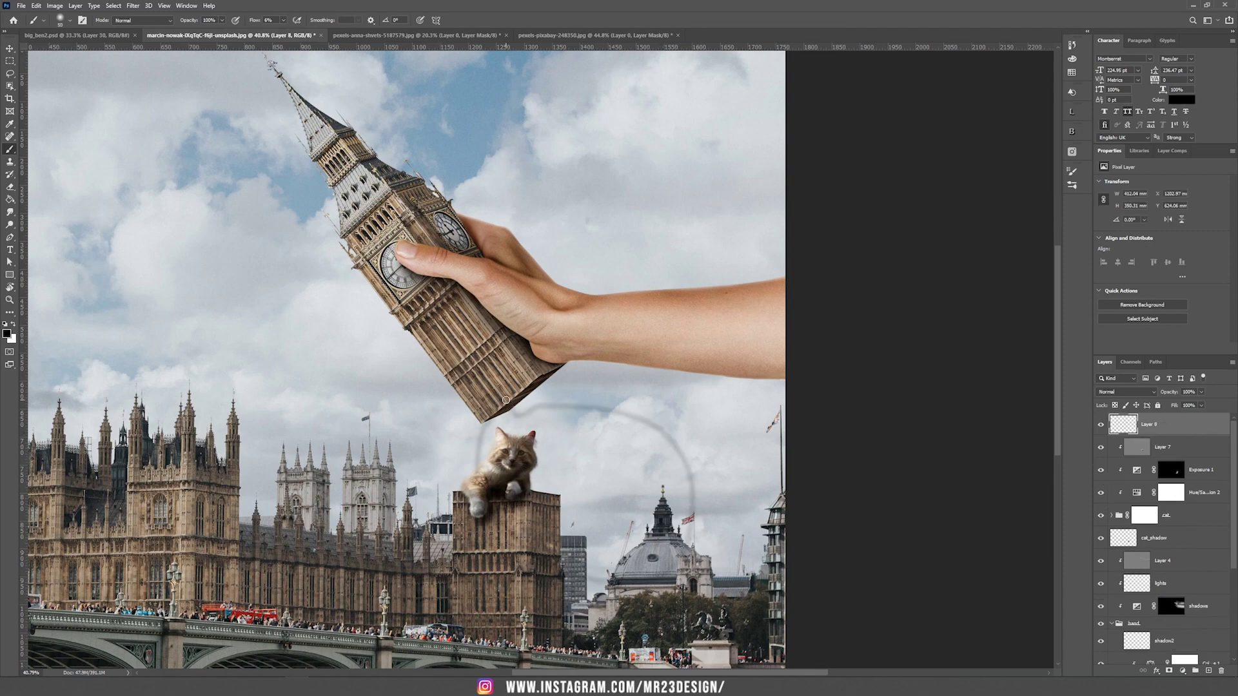
Step: Load the lifted tower's outline as a selection from Layer 1's mask in the big ben group, with the new top layer active
scroll(506, 402, up, 1)
scroll(1141, 537, down, 3)
click(1112, 489)
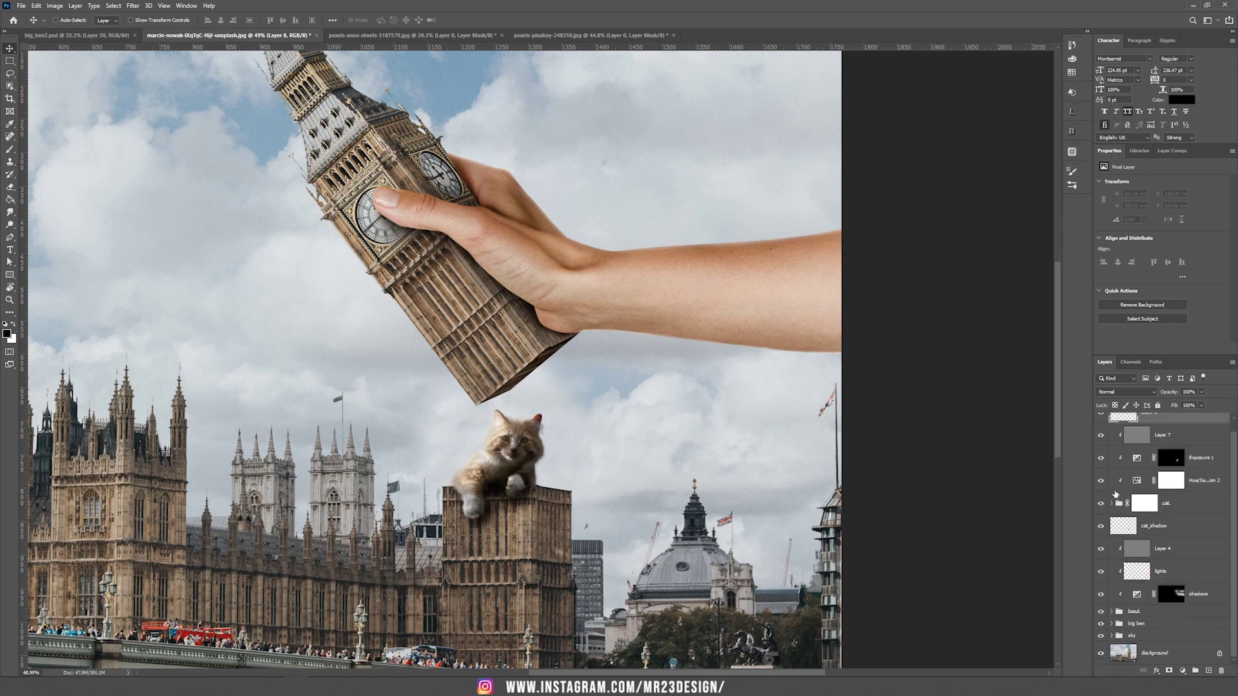
click(1113, 624)
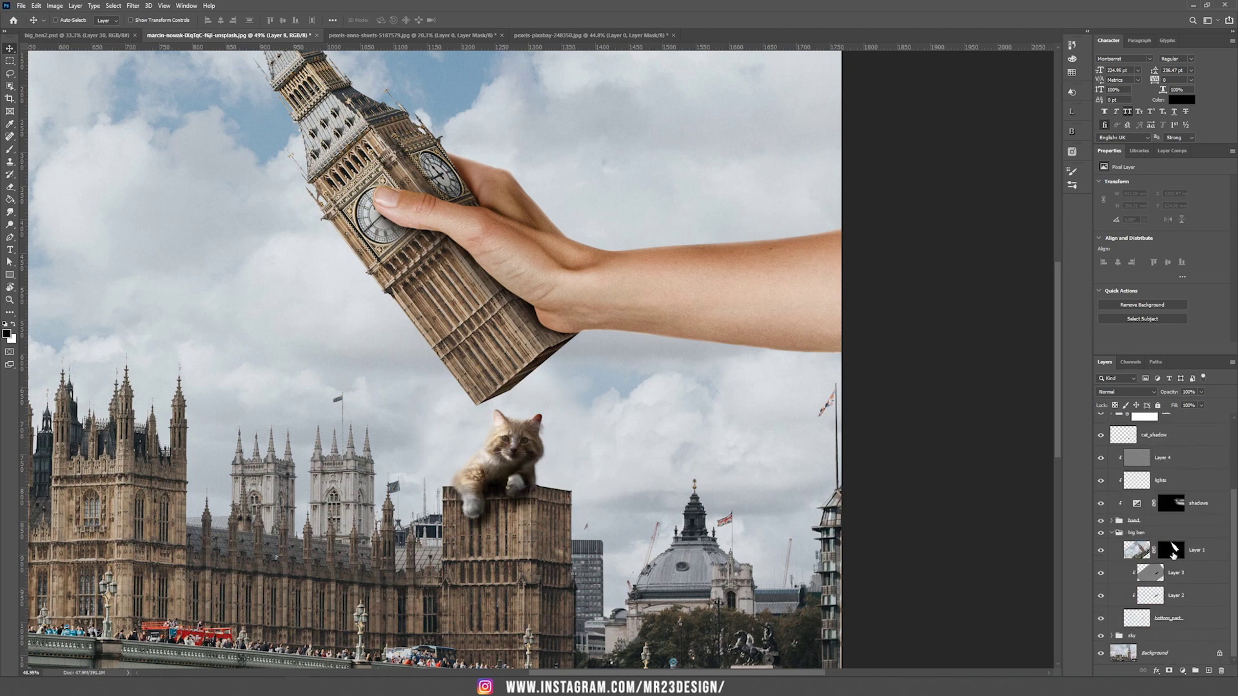
ctrl+click(1173, 548)
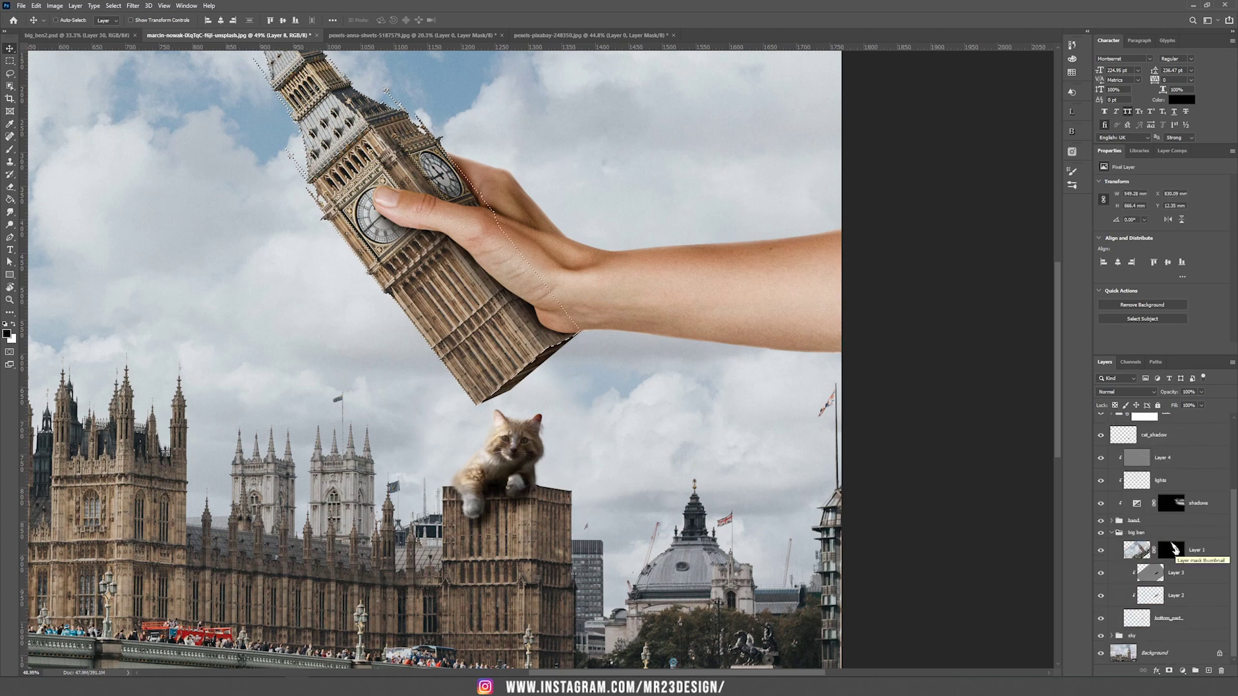
scroll(489, 321, up, 2)
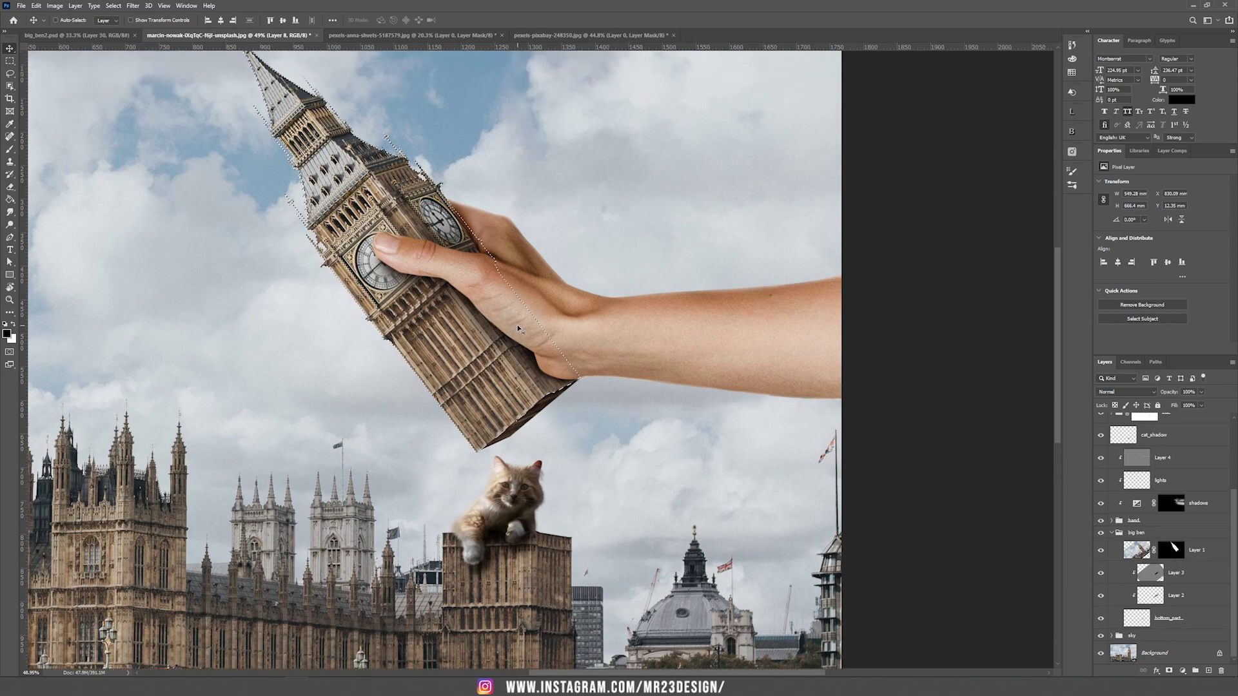
scroll(575, 396, down, 1)
scroll(576, 396, down, 2)
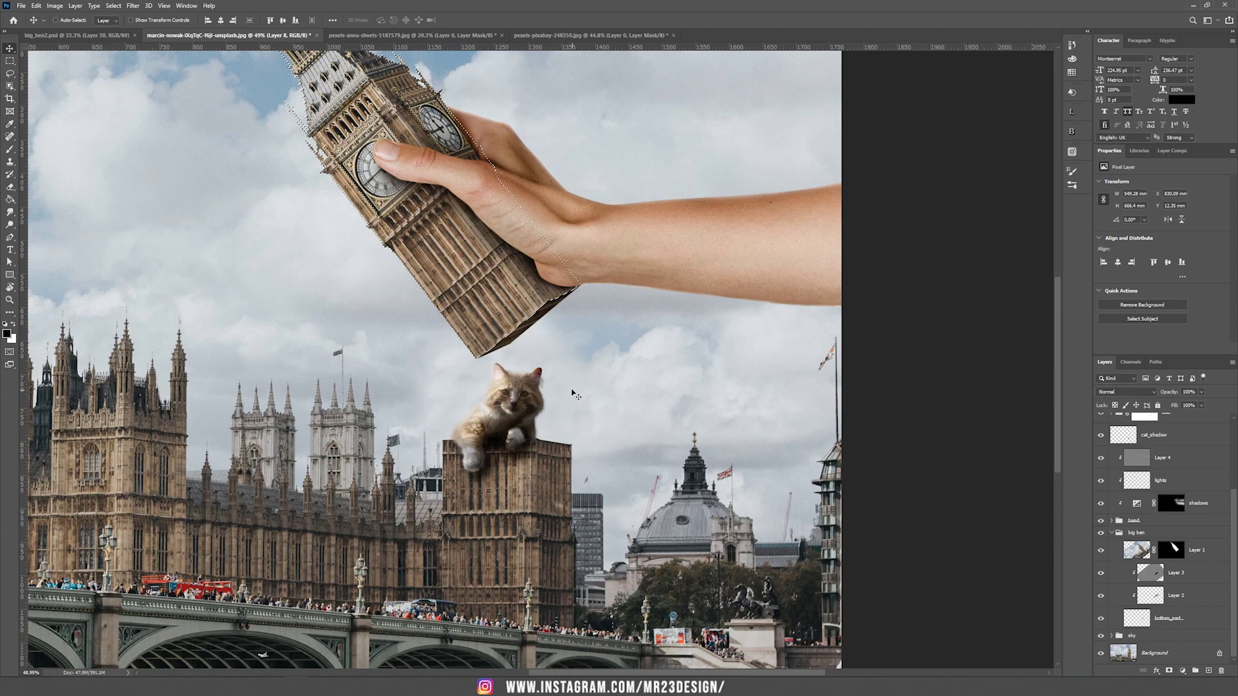
scroll(1180, 511, up, 3)
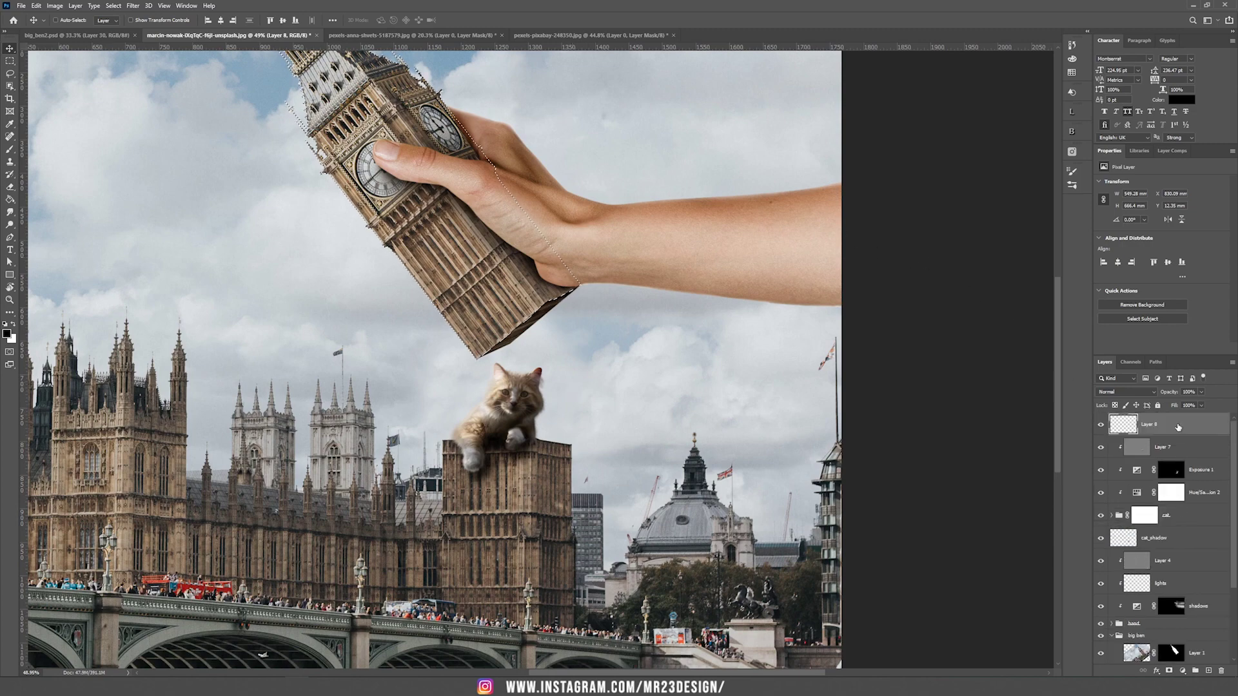
Step: Fill the tower-shaped selection with black on the top layer using the Paint Bucket, and deselect
key(g)
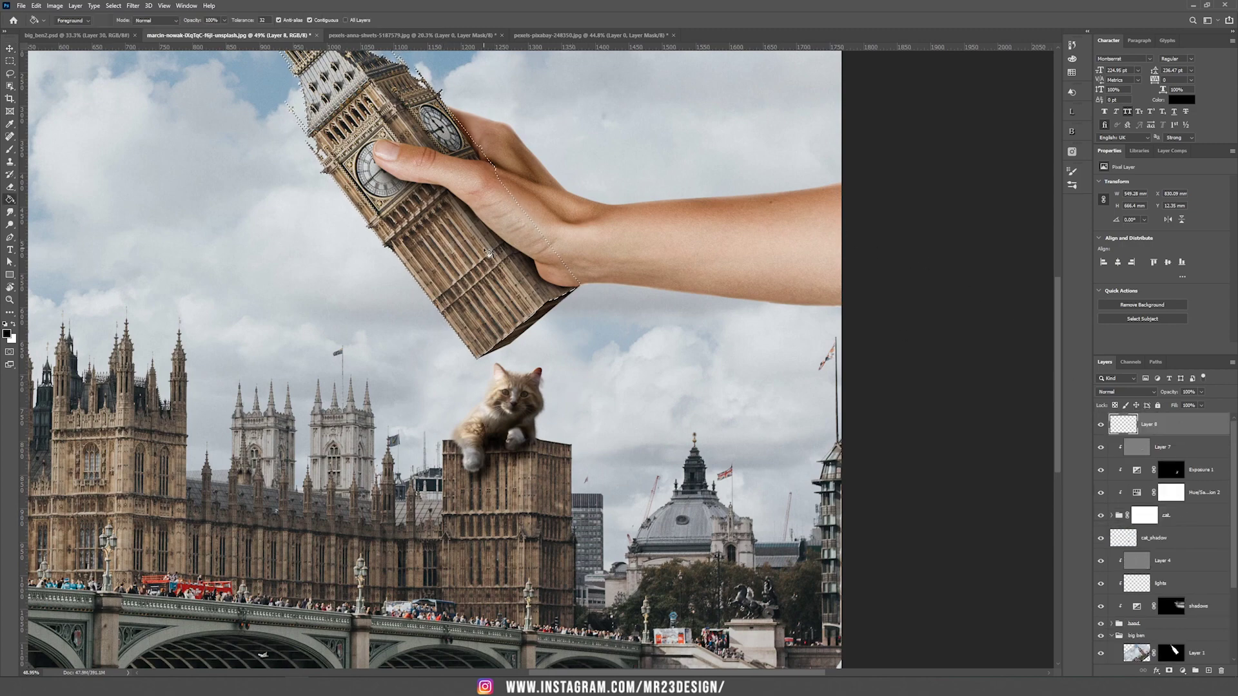
click(463, 249)
key(ctrl+z)
click(496, 286)
key(ctrl+d)
key(v)
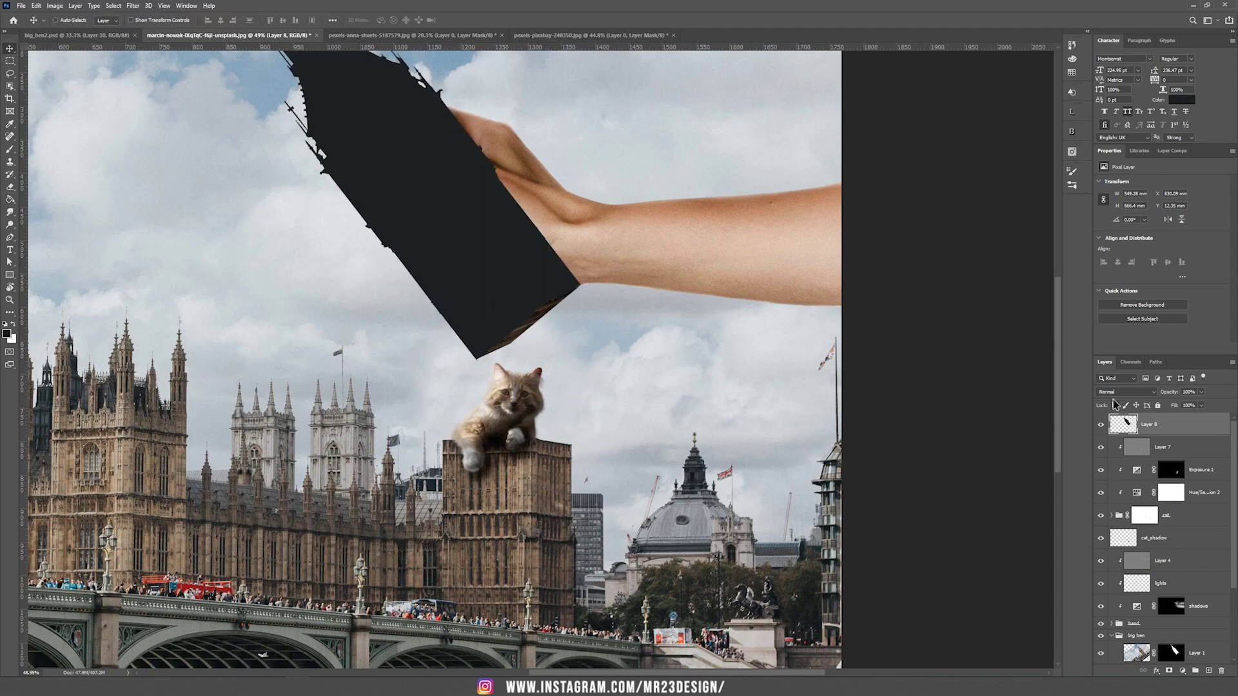
Step: Move the black tower silhouette down over the cat and base, set it to Soft Light, and add a black layer mask
drag(437, 260, 567, 512)
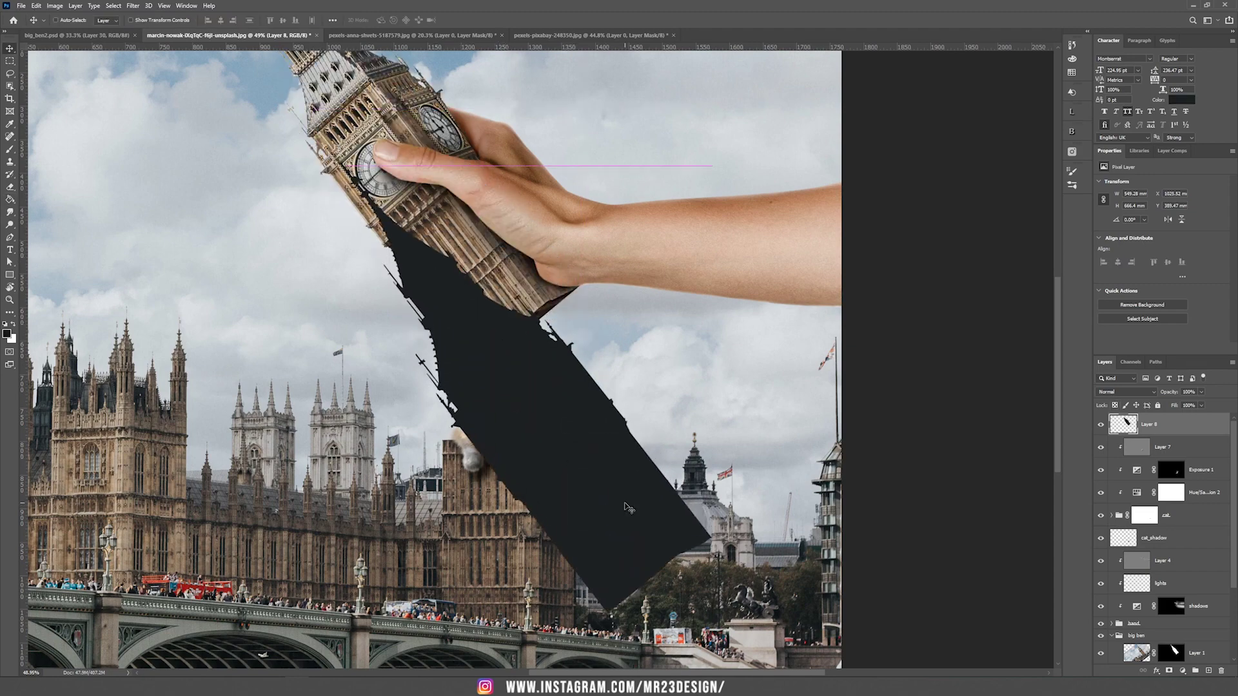
click(1127, 391)
click(1105, 516)
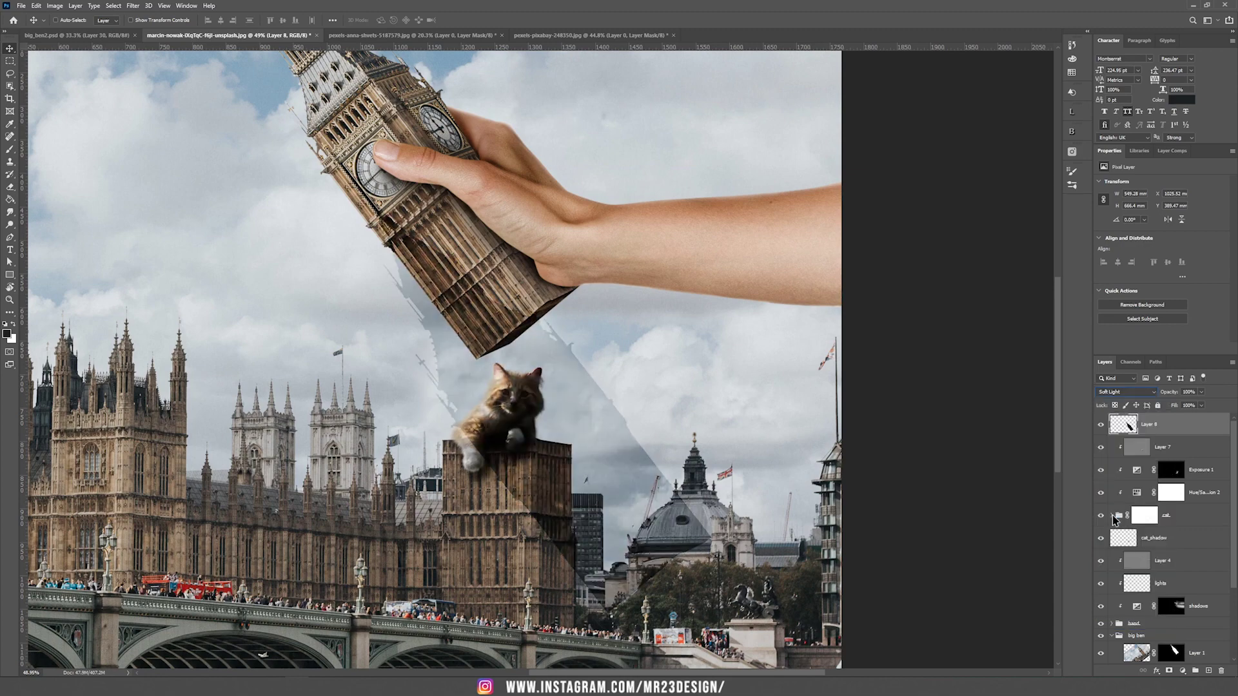
scroll(1139, 432, down, 2)
alt+click(1169, 671)
scroll(543, 450, up, 4)
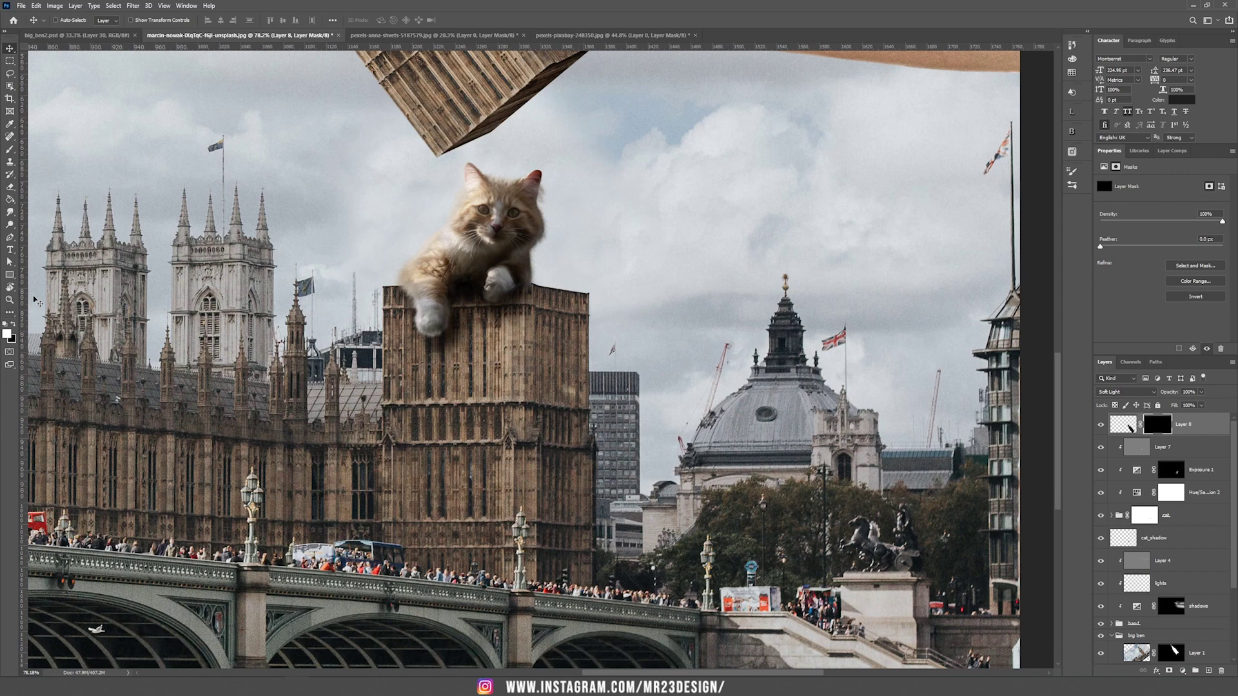
Step: Paint white on Layer 8's mask with a soft brush at raised flow to reveal the tower shadow on the base
key(b)
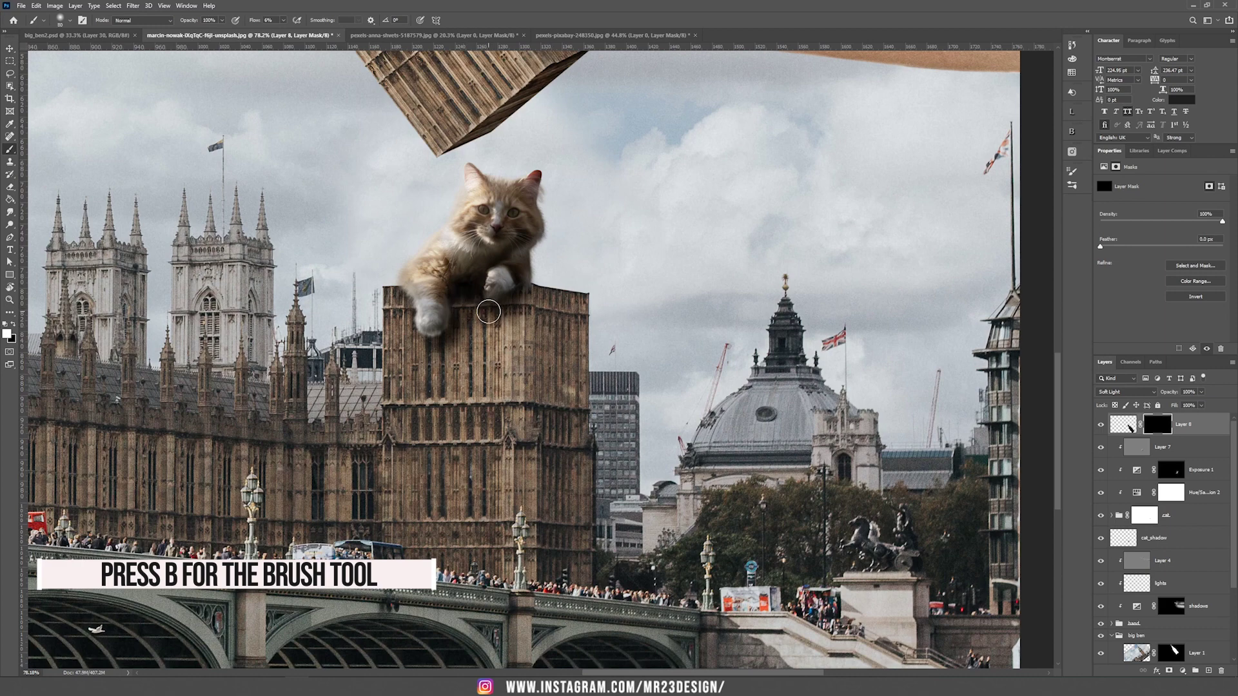
drag(486, 309, 526, 416)
click(283, 20)
drag(284, 39, 316, 38)
mouse_move(522, 387)
mouse_down()
mouse_move(481, 309)
mouse_move(572, 320)
mouse_move(516, 363)
mouse_move(467, 323)
mouse_move(574, 423)
mouse_move(492, 312)
mouse_move(458, 303)
mouse_move(548, 401)
mouse_move(493, 364)
mouse_up()
key(bracketright)
key(bracketright)
key(bracketright)
key(bracketright)
key(bracketright)
key(bracketright)
key(ctrl+minus)
key(ctrl+minus)
key(ctrl+minus)
key(ctrl+plus)
key(ctrl+plus)
Step: Apply a Gaussian Blur at the preset radius to the tower-shaped shadow on Layer 8
click(1123, 424)
key(v)
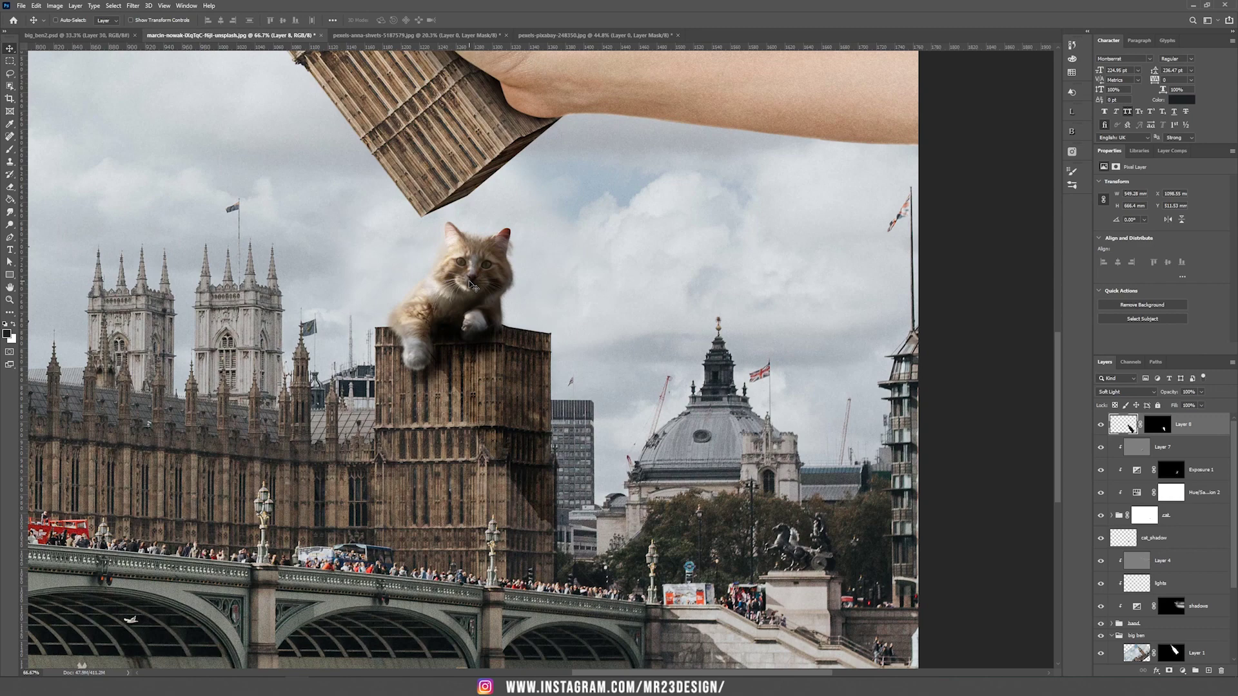
click(133, 6)
mouse_move(166, 115)
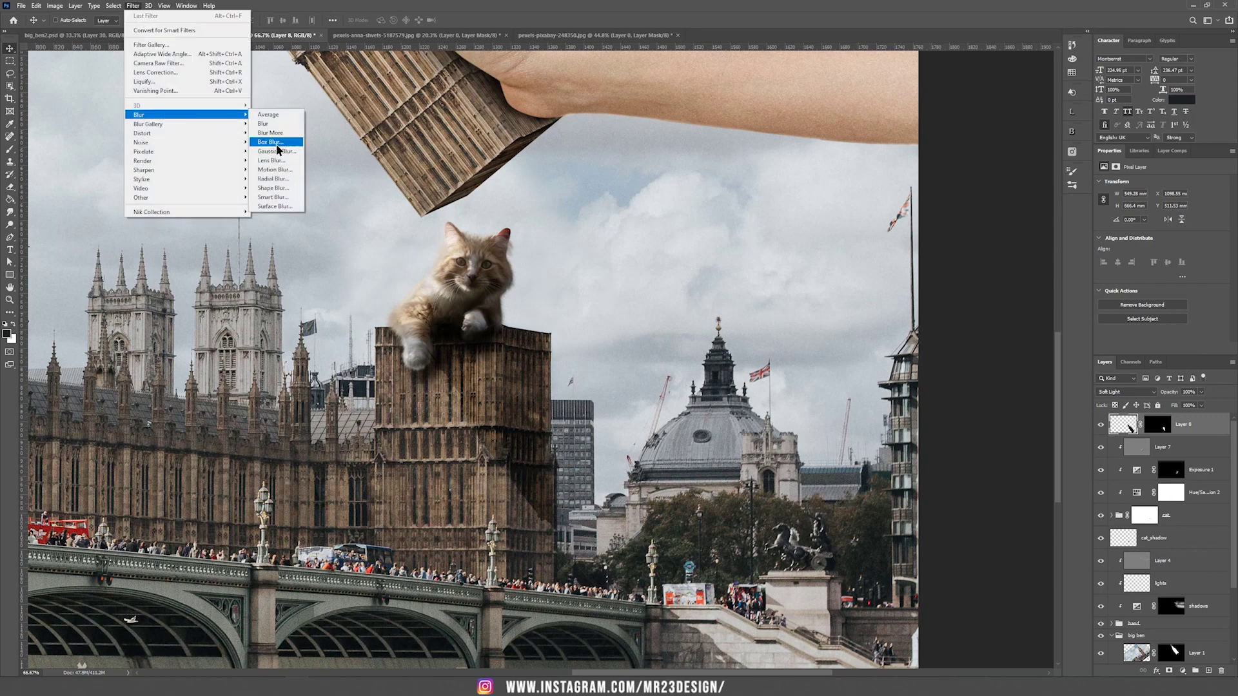
click(277, 151)
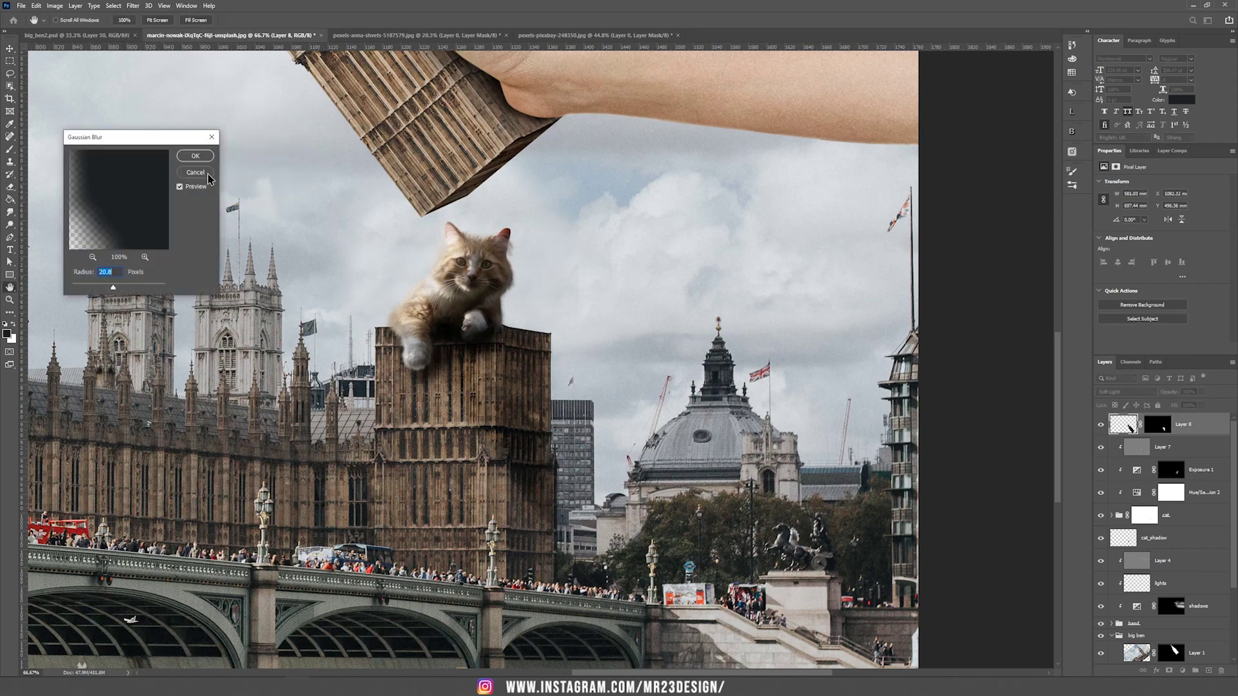
click(195, 155)
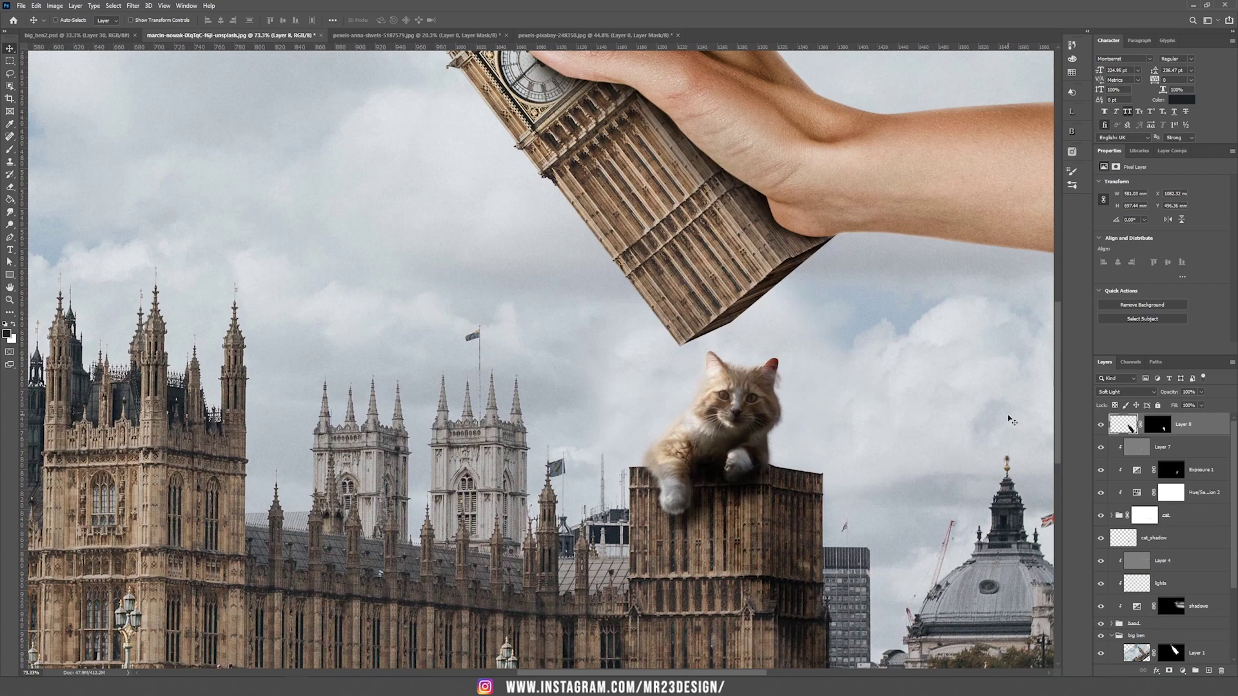
Step: Activate Layer 8's mask for painting in white and load the cat's outline as a selection from the cat layer's mask
click(1158, 424)
key(b)
key(x)
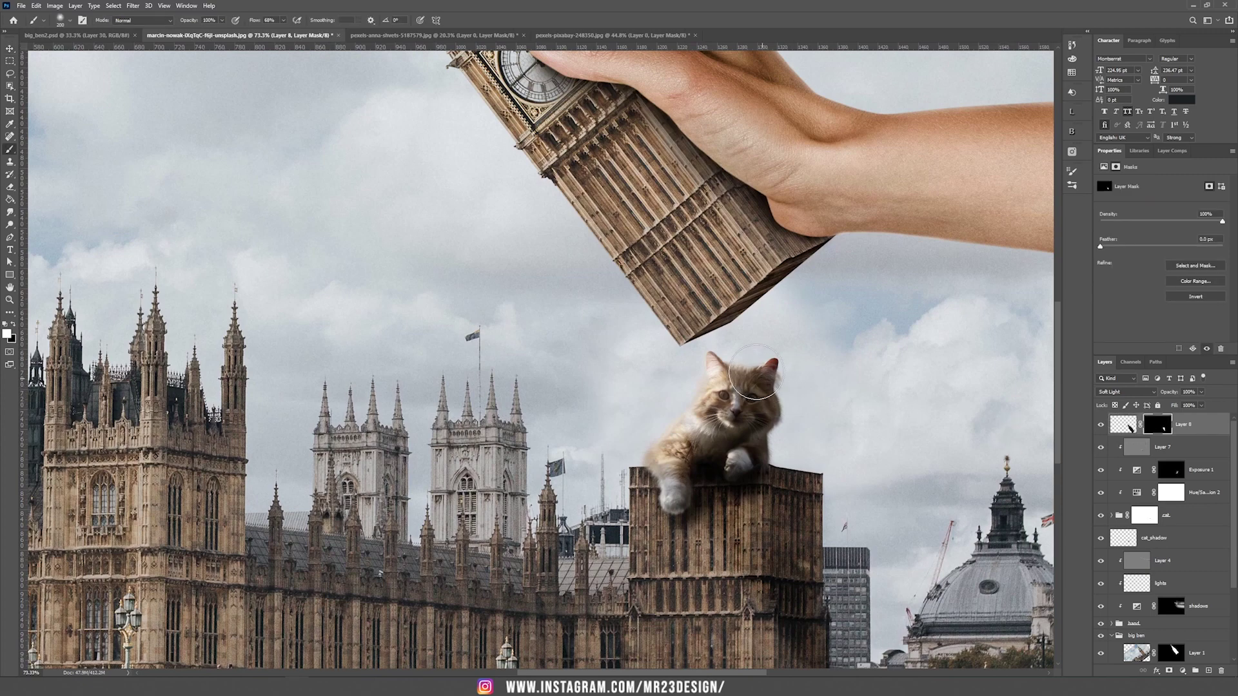
scroll(784, 419, up, 3)
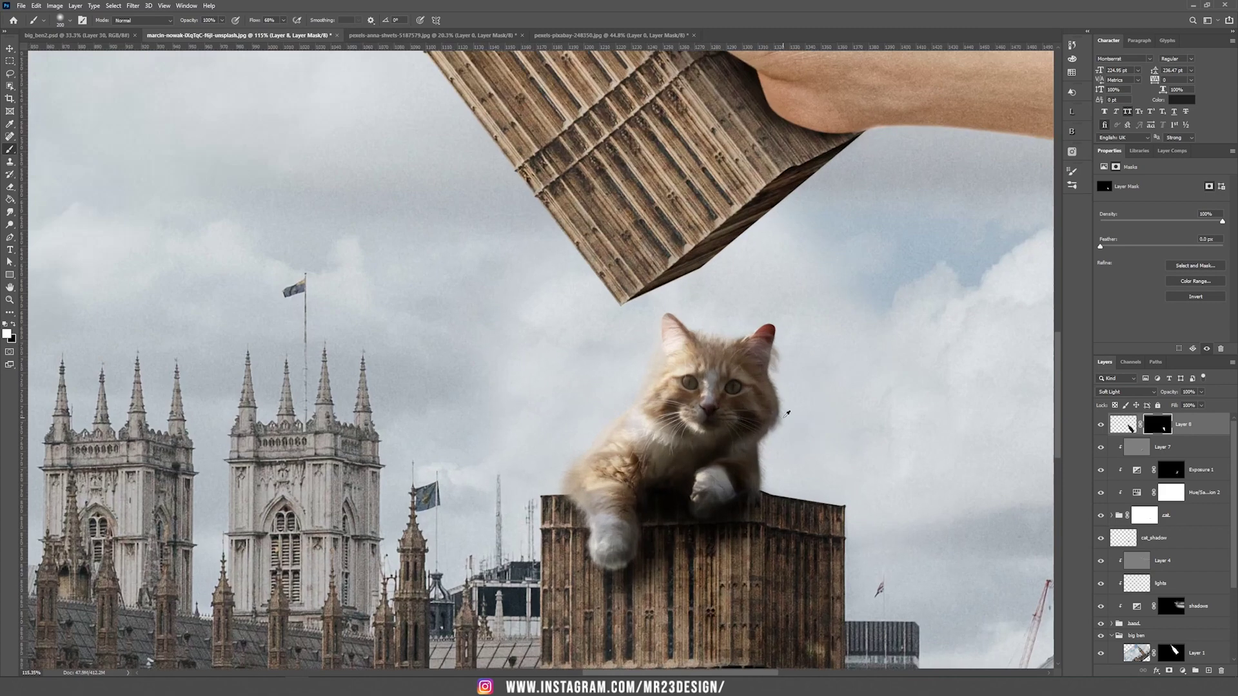
scroll(786, 414, up, 2)
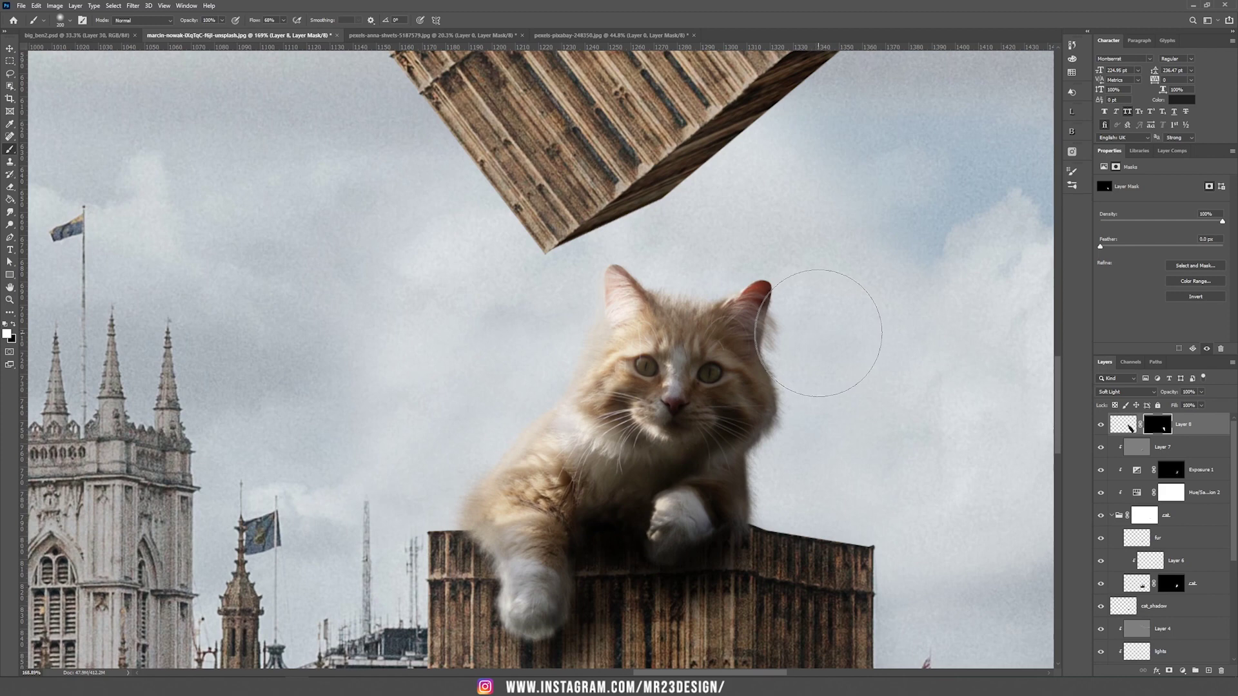
ctrl+click(1177, 590)
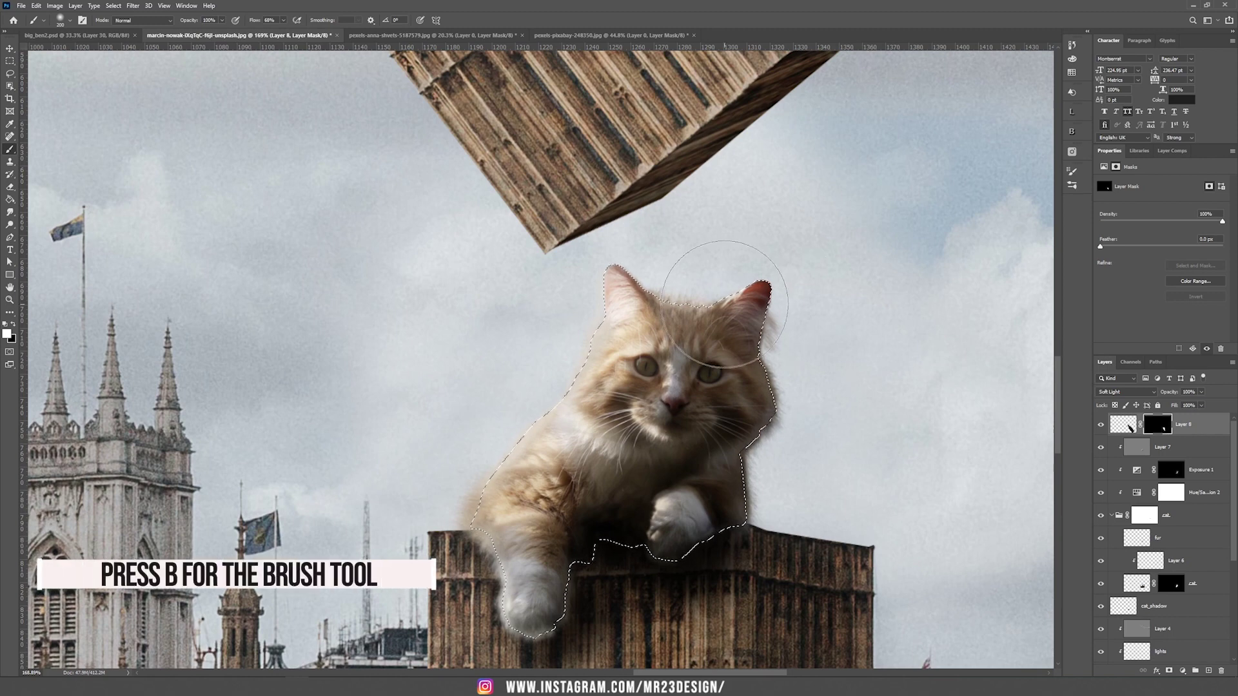
Step: Reveal the tower's shadow along the top of the cat's head with a smaller brush at adjusted flow
key(bracketleft)
key(bracketleft)
drag(283, 20, 265, 30)
mouse_move(716, 284)
mouse_down()
mouse_move(804, 413)
mouse_move(751, 281)
mouse_up()
key(ctrl+0)
key(v)
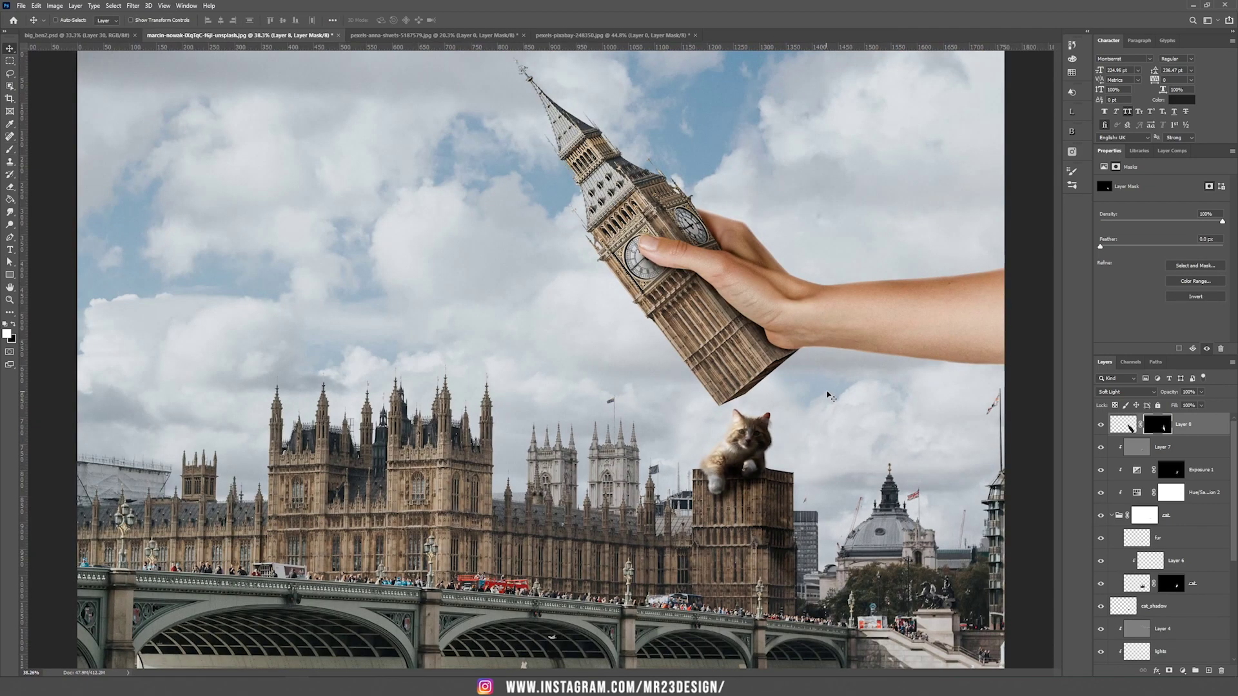
Step: Crop the canvas from its left edge to remove roughly a fifth of the scene's width
scroll(847, 394, down, 1)
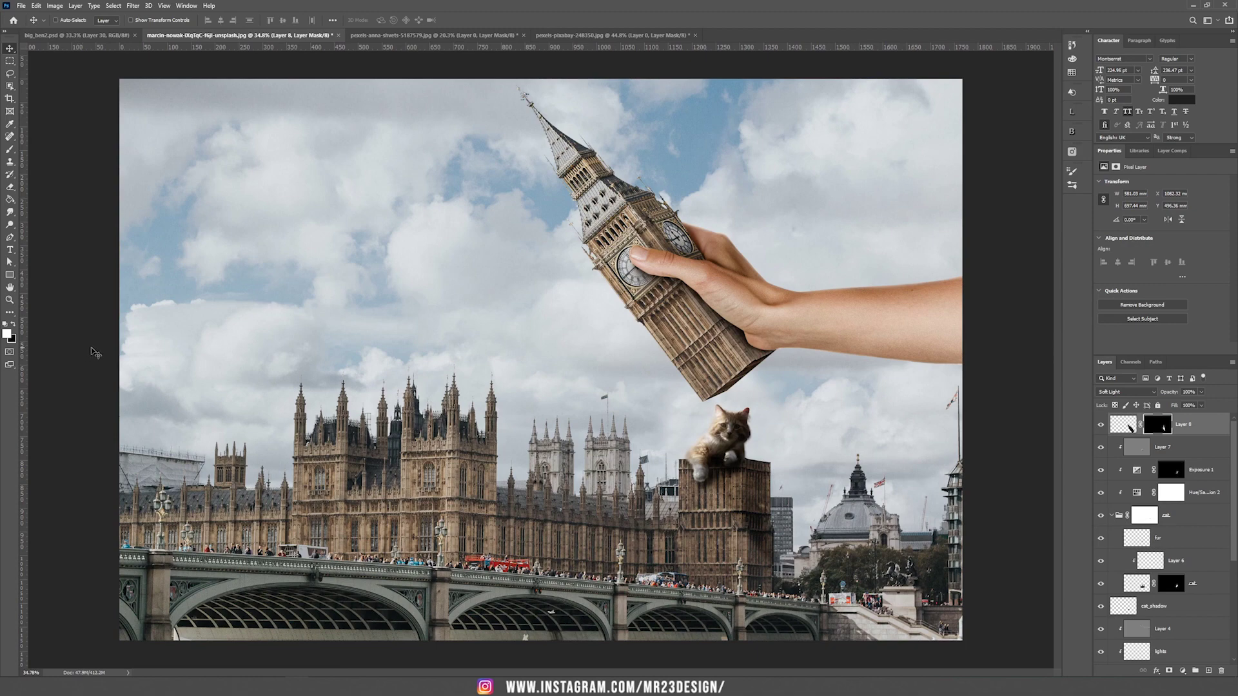
key(c)
drag(118, 353, 305, 372)
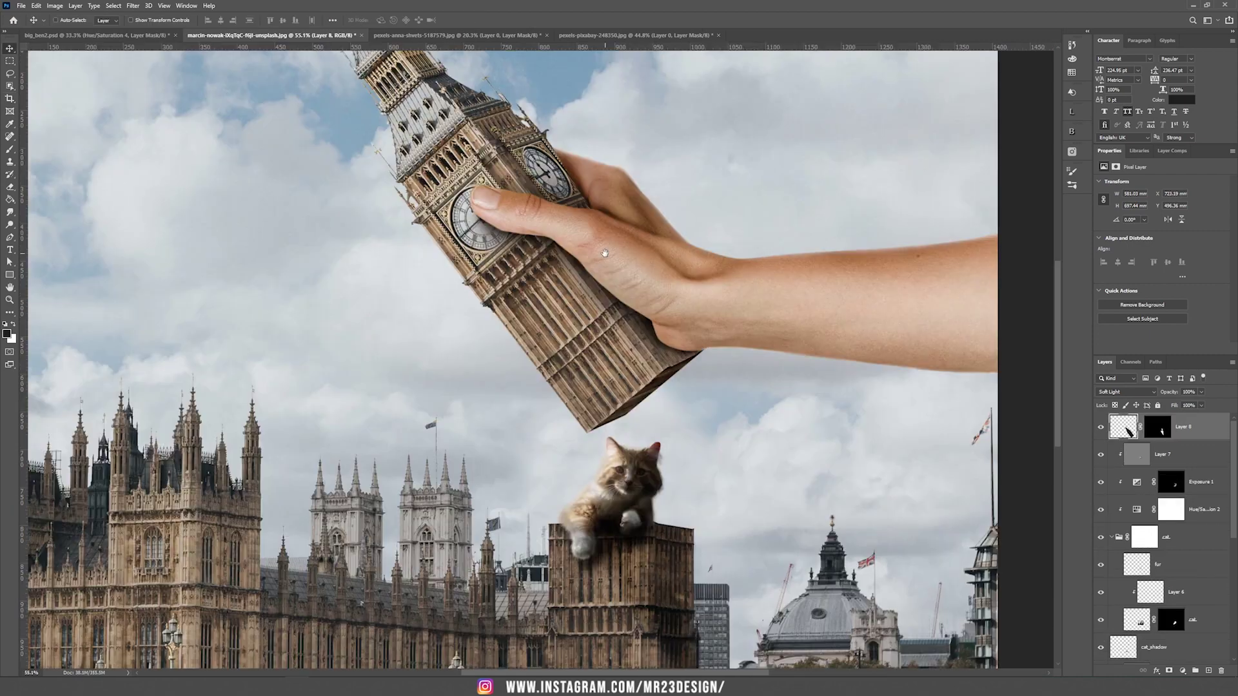
scroll(640, 336, up, 1)
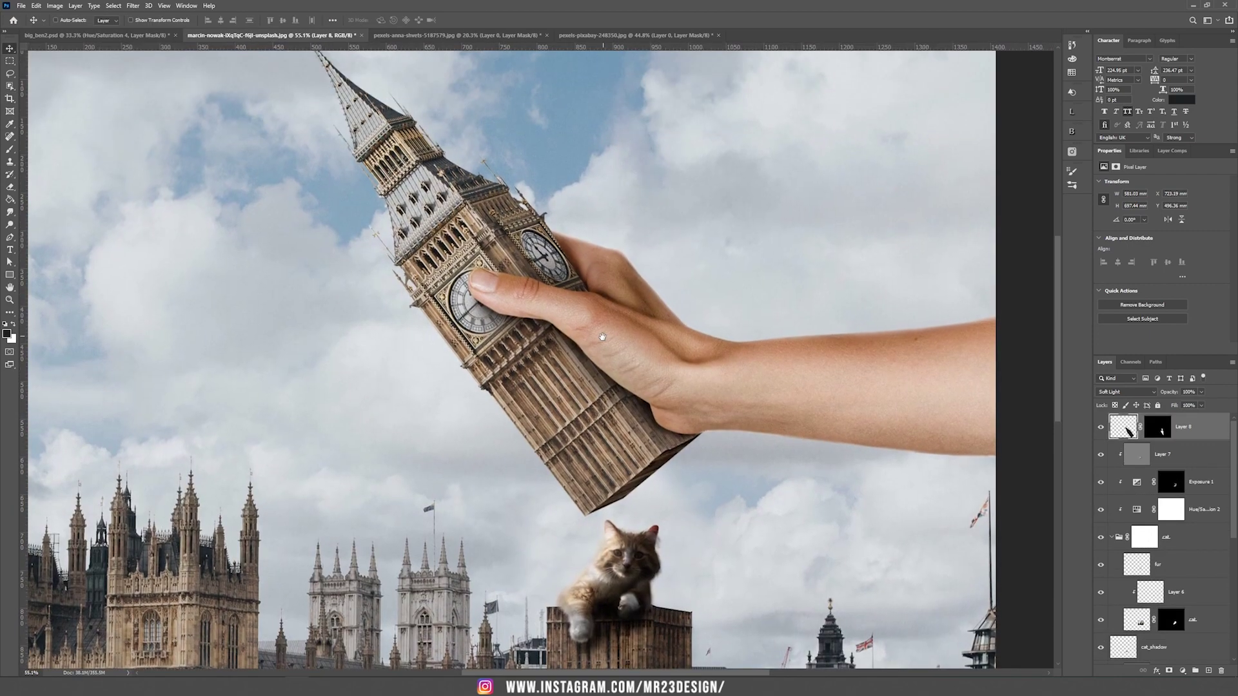
drag(640, 336, 622, 380)
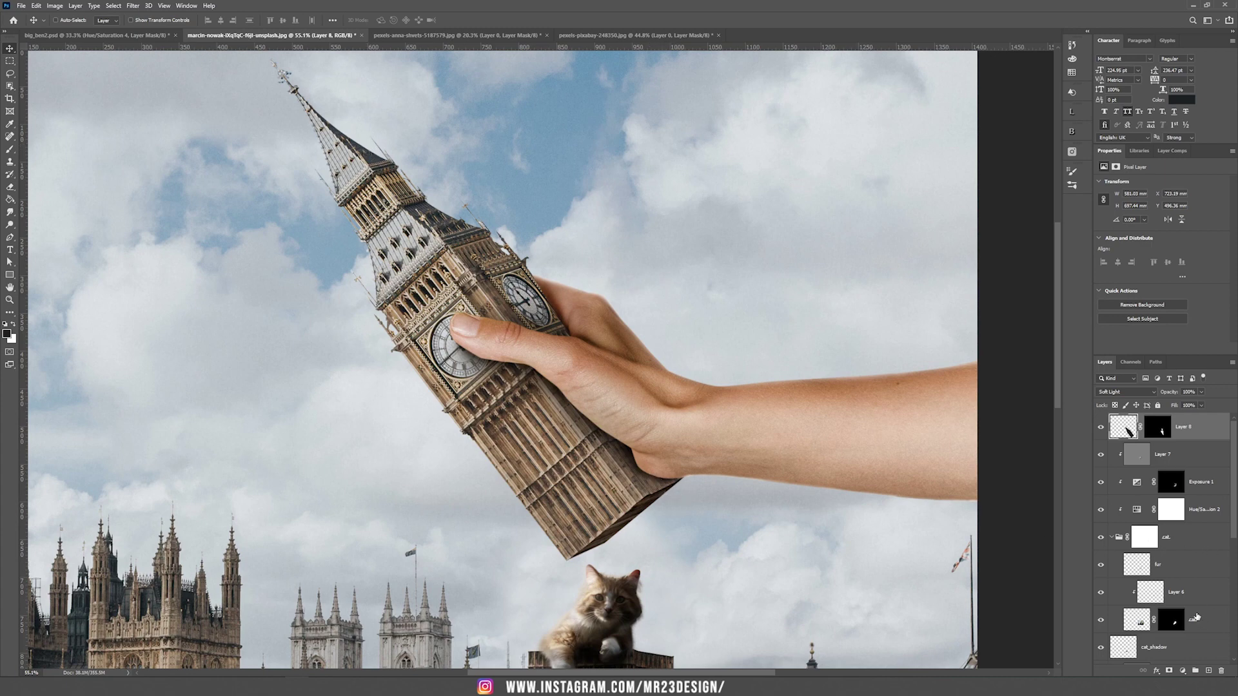
Step: Add a Curves adjustment clipped to Layer 1 in the big ben group, lowering the midtones from input 131 to output 94
scroll(1197, 617, down, 10)
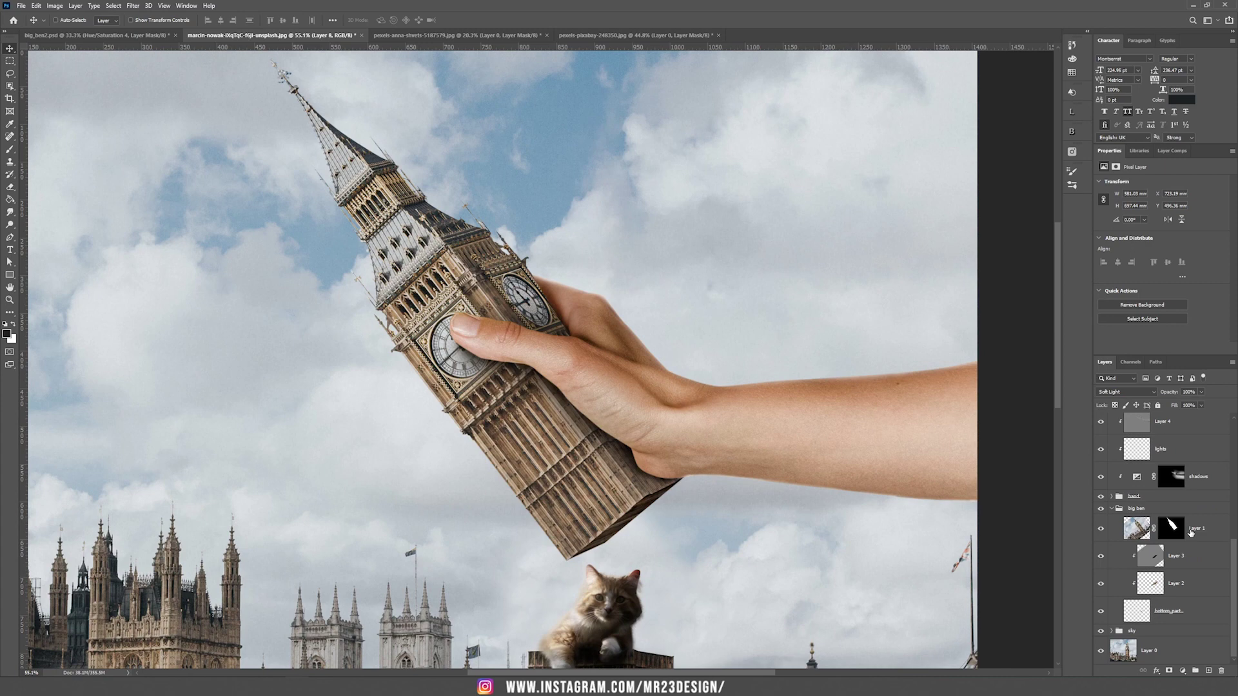
click(1191, 533)
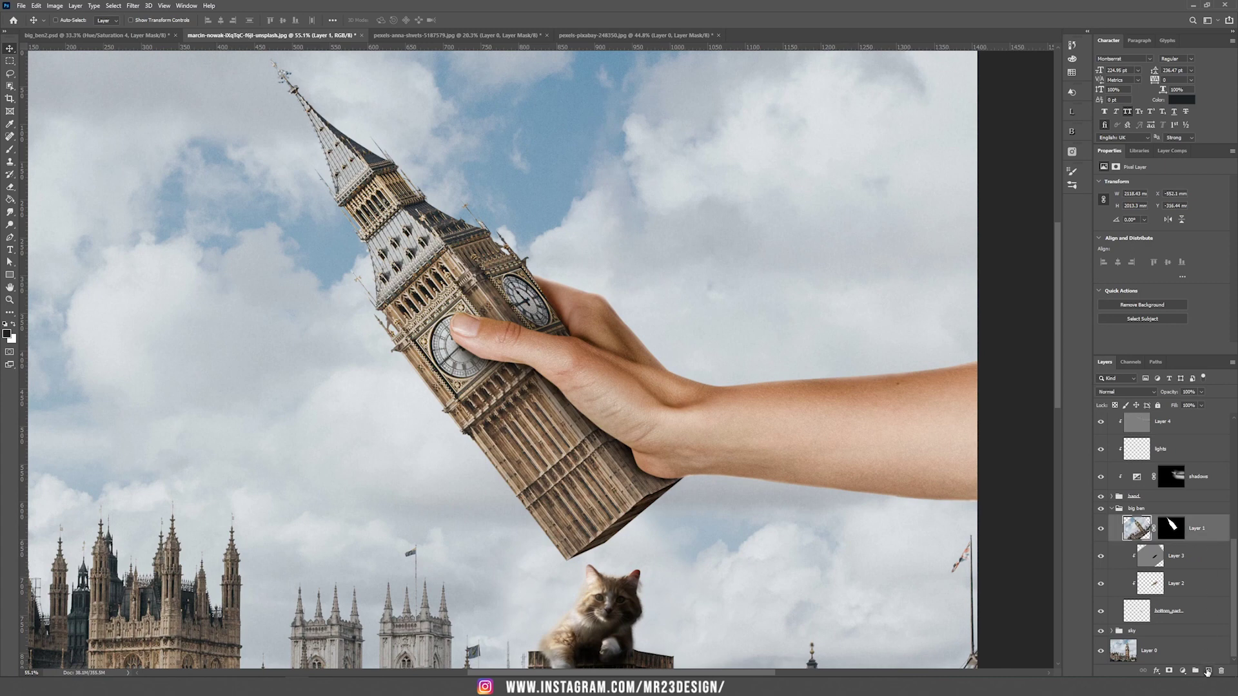
click(1182, 672)
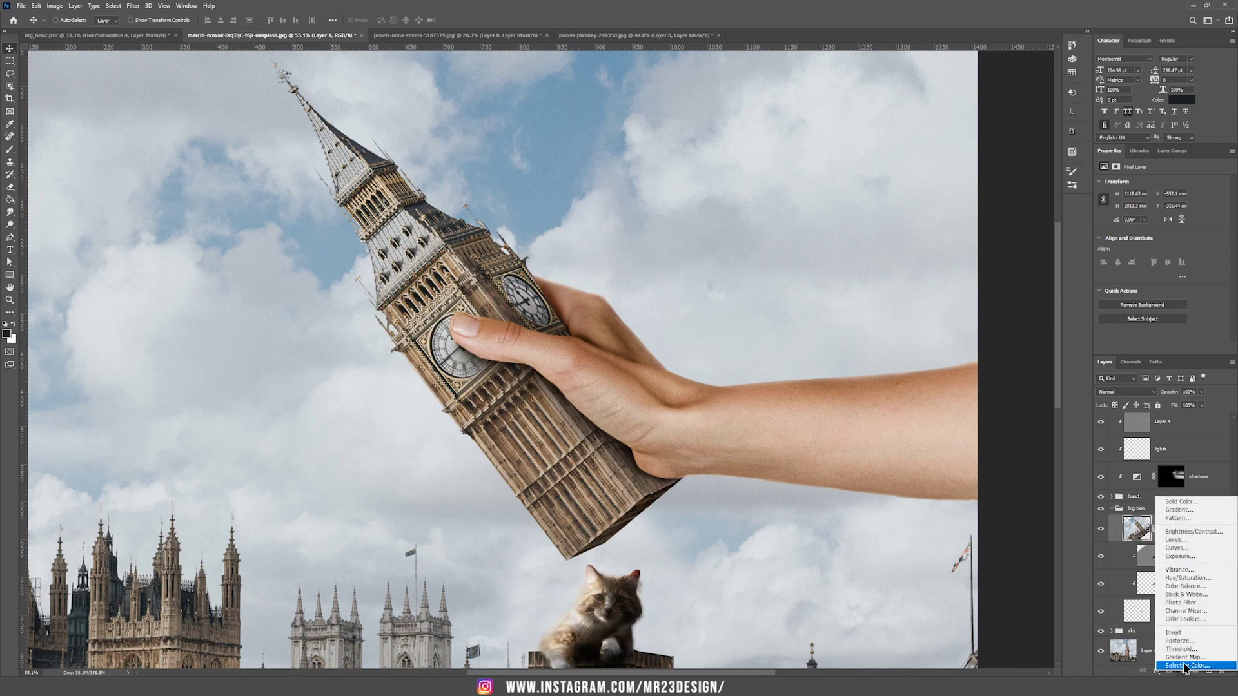
click(1178, 548)
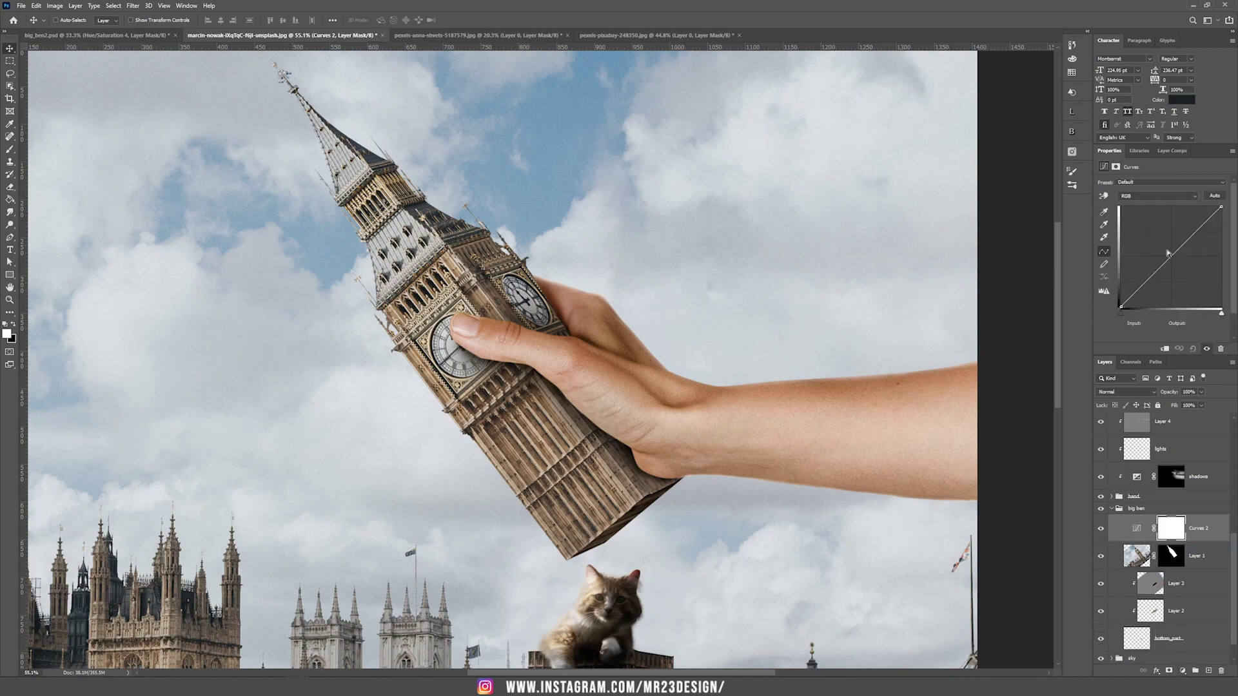
mouse_move(1167, 259)
mouse_down()
mouse_move(1175, 281)
mouse_move(1172, 271)
mouse_up()
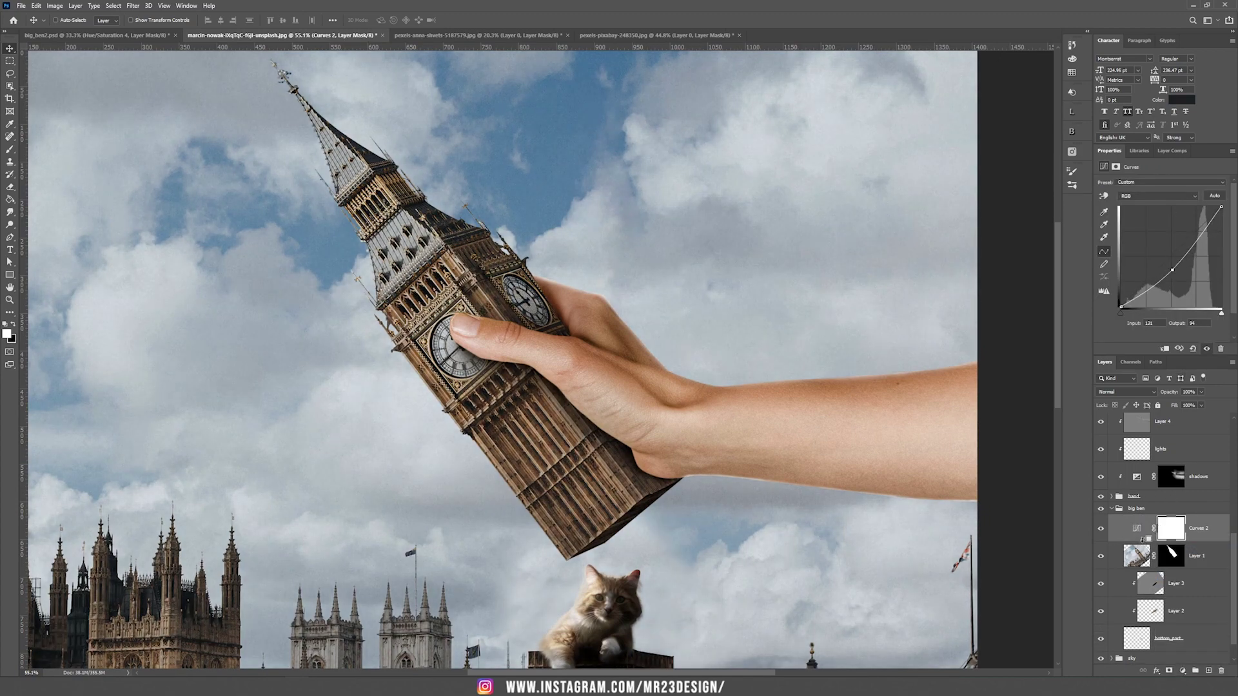
alt+click(1141, 540)
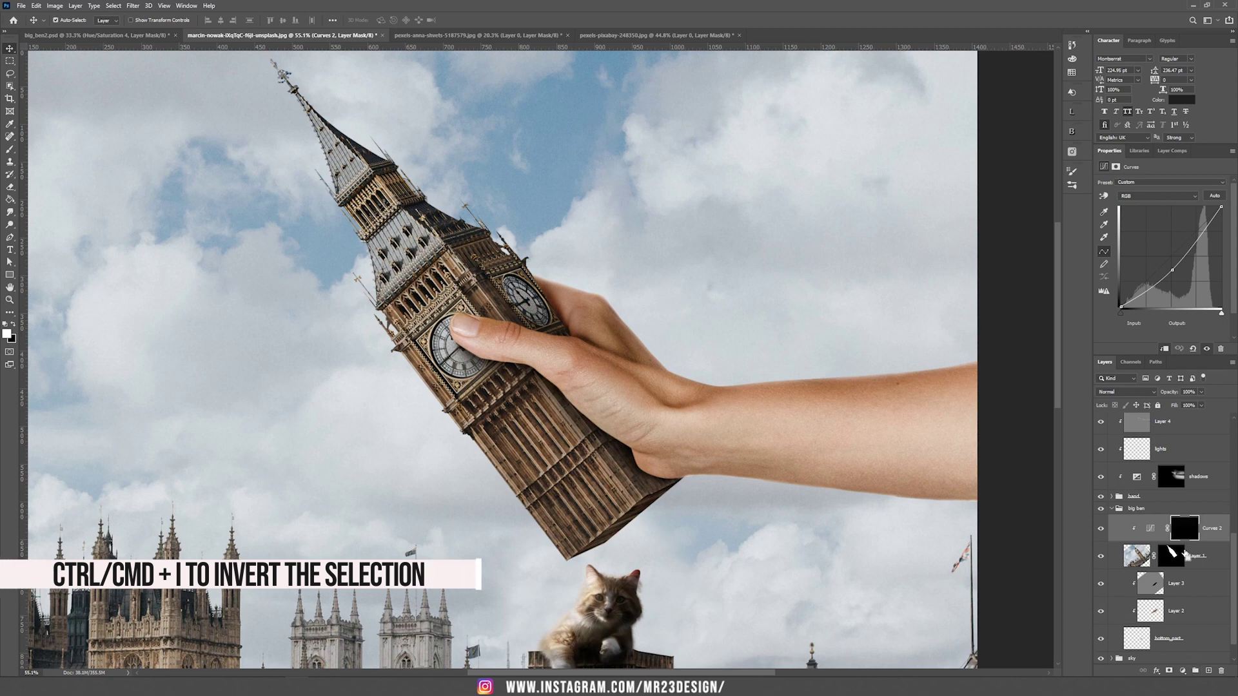
Step: Invert the new Curves mask to black and paint white along the lifted tower's right side and around the hand
key(ctrl+i)
click(1183, 530)
key(b)
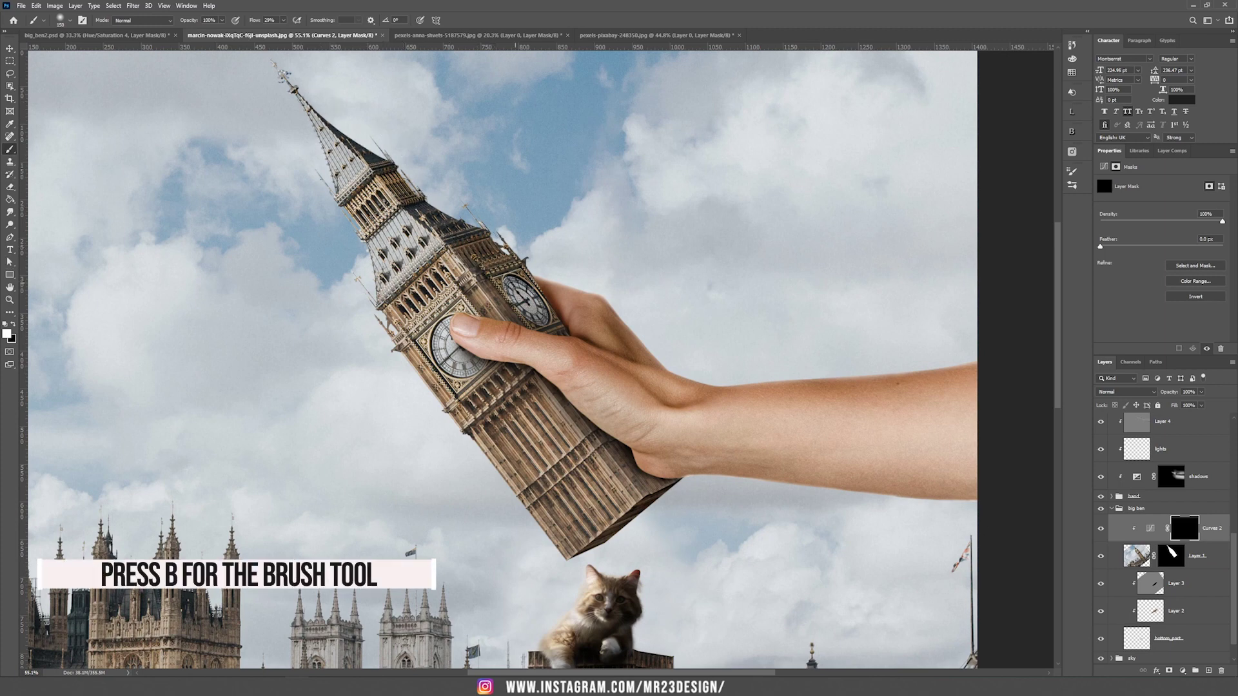
drag(534, 273, 645, 470)
mouse_move(347, 124)
mouse_down()
mouse_move(624, 483)
mouse_move(626, 530)
mouse_up()
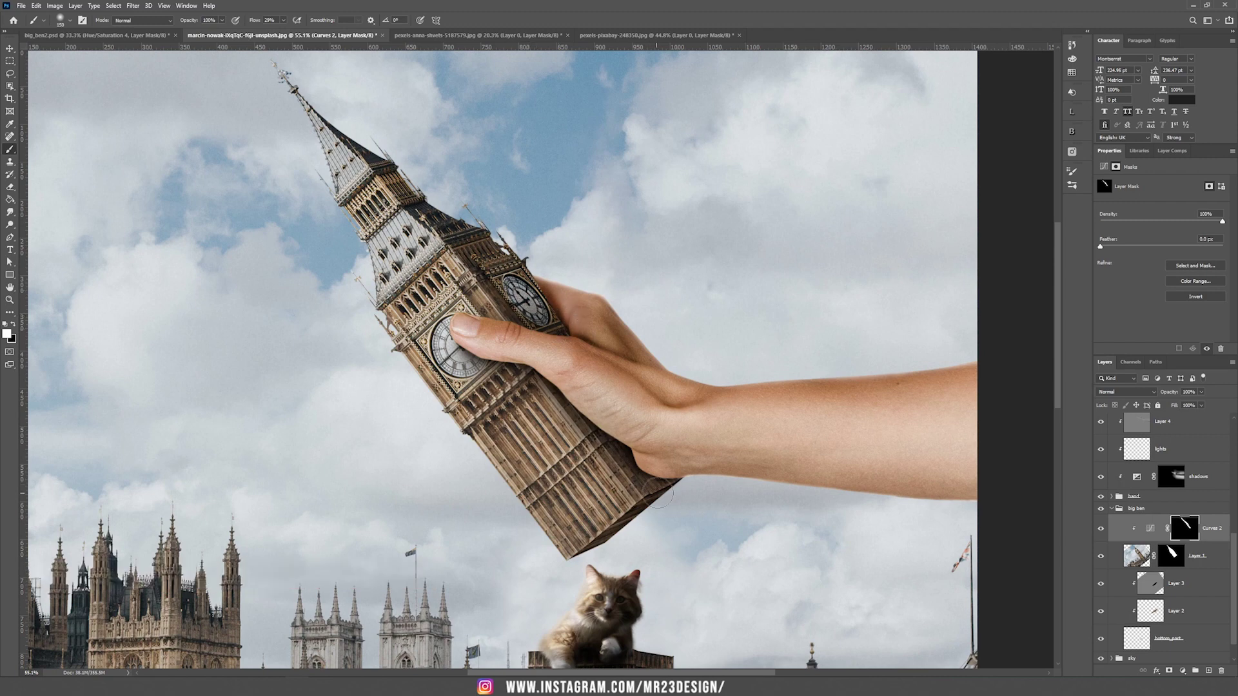
drag(590, 450, 541, 399)
Step: Adjust the midtone point of the Curves 2 adjustment on the lifted tower, and reactivate its mask
click(1150, 529)
drag(1168, 262, 1171, 266)
click(1184, 529)
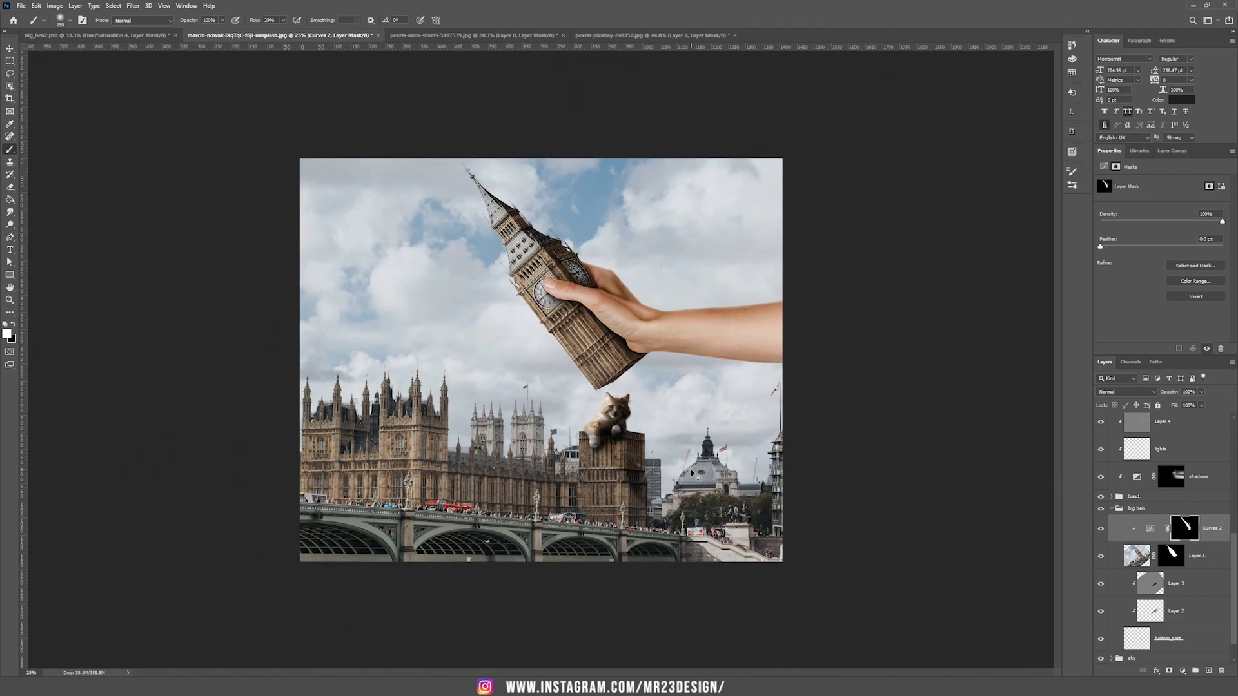
key(ctrl+plus)
Step: Collapse the big ben group and try to move the hand and big ben groups together
scroll(1154, 567, down, 4)
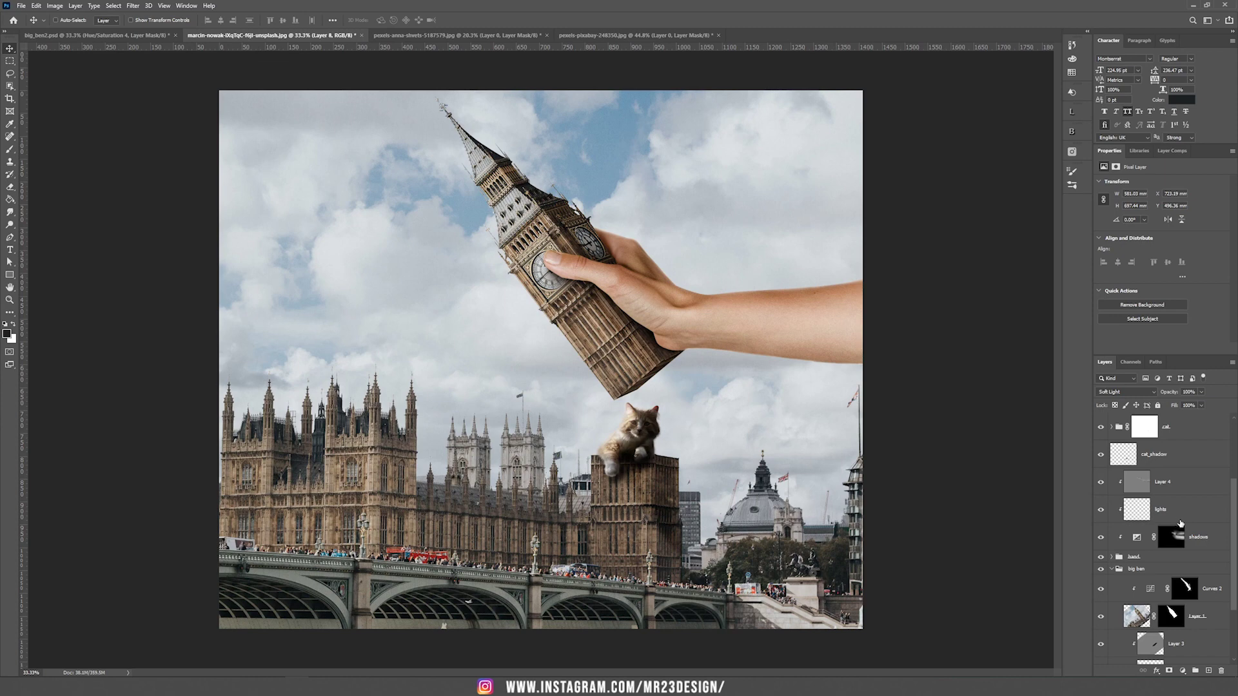
click(1159, 560)
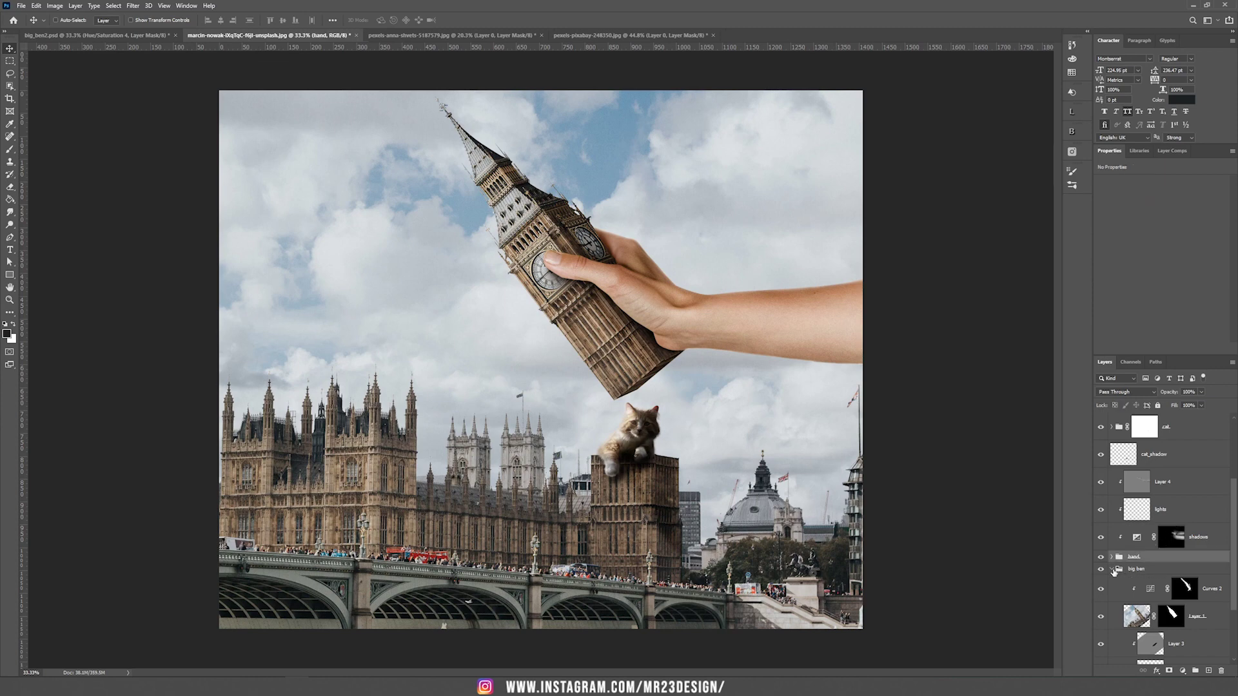
click(1111, 569)
click(1164, 620)
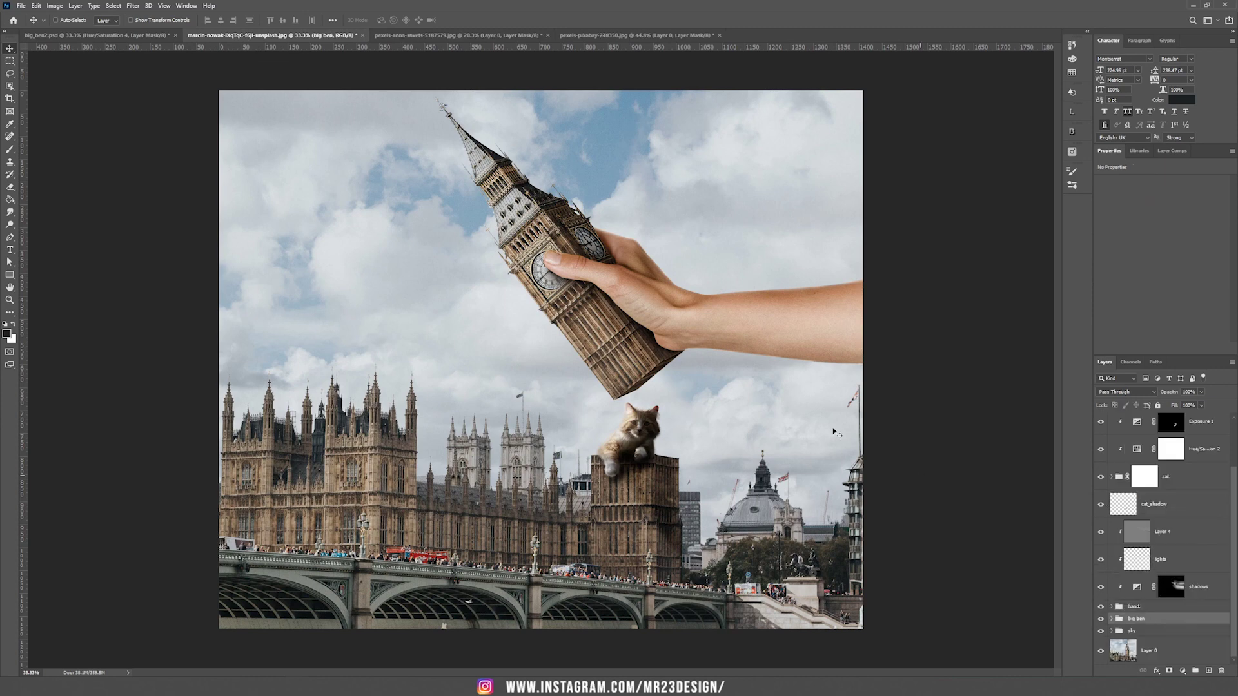
shift+click(1168, 608)
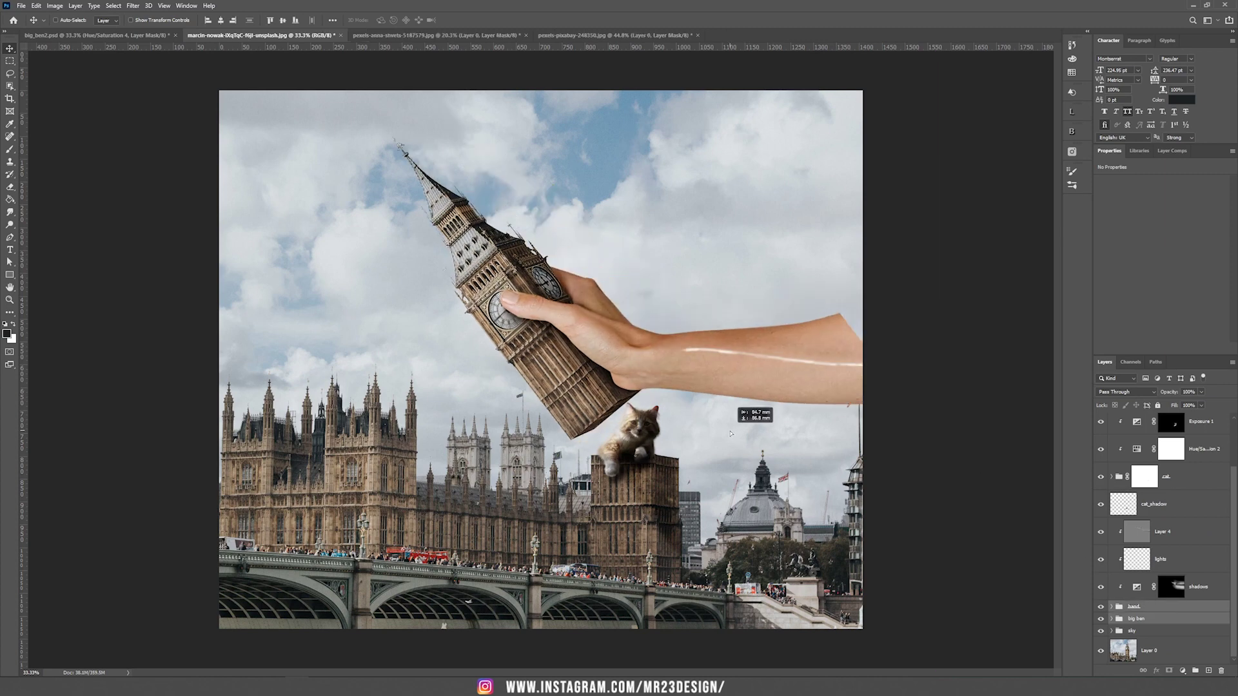
Step: Select everything from the big ben group up to Layer 4, shift it up and right, and rotate it about -11.1°
click(1182, 620)
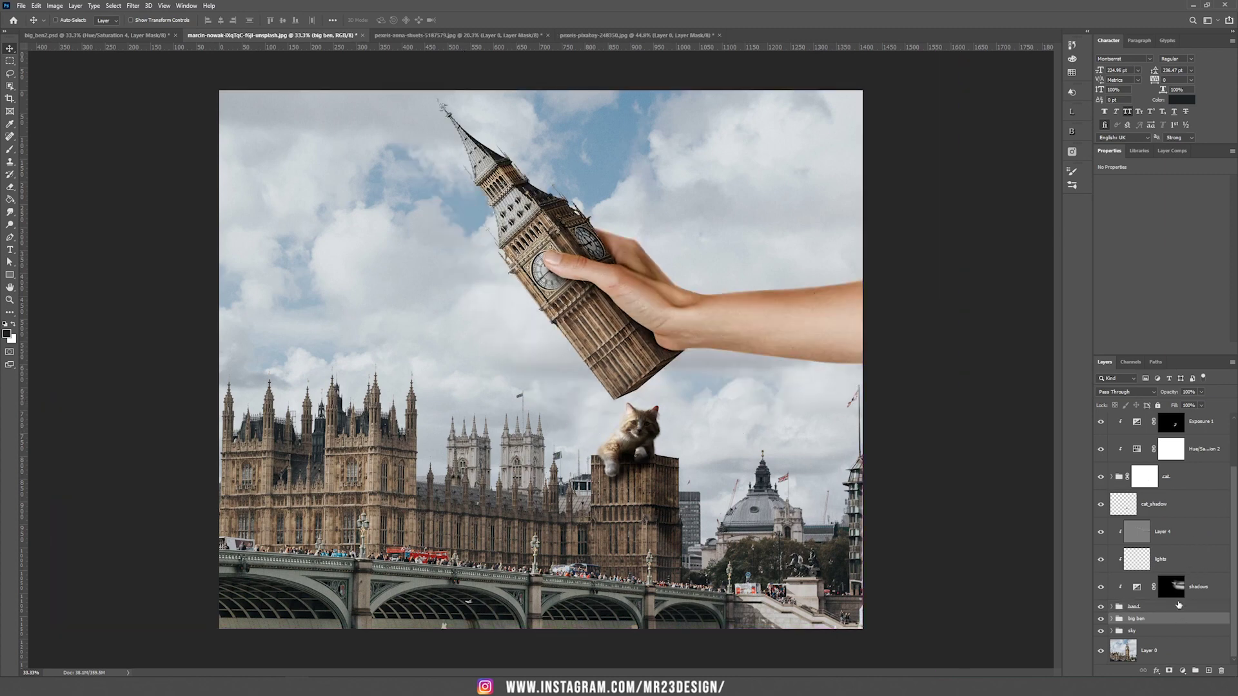
shift+click(1176, 544)
drag(721, 314, 755, 308)
key(ctrl+t)
drag(1021, 332, 977, 283)
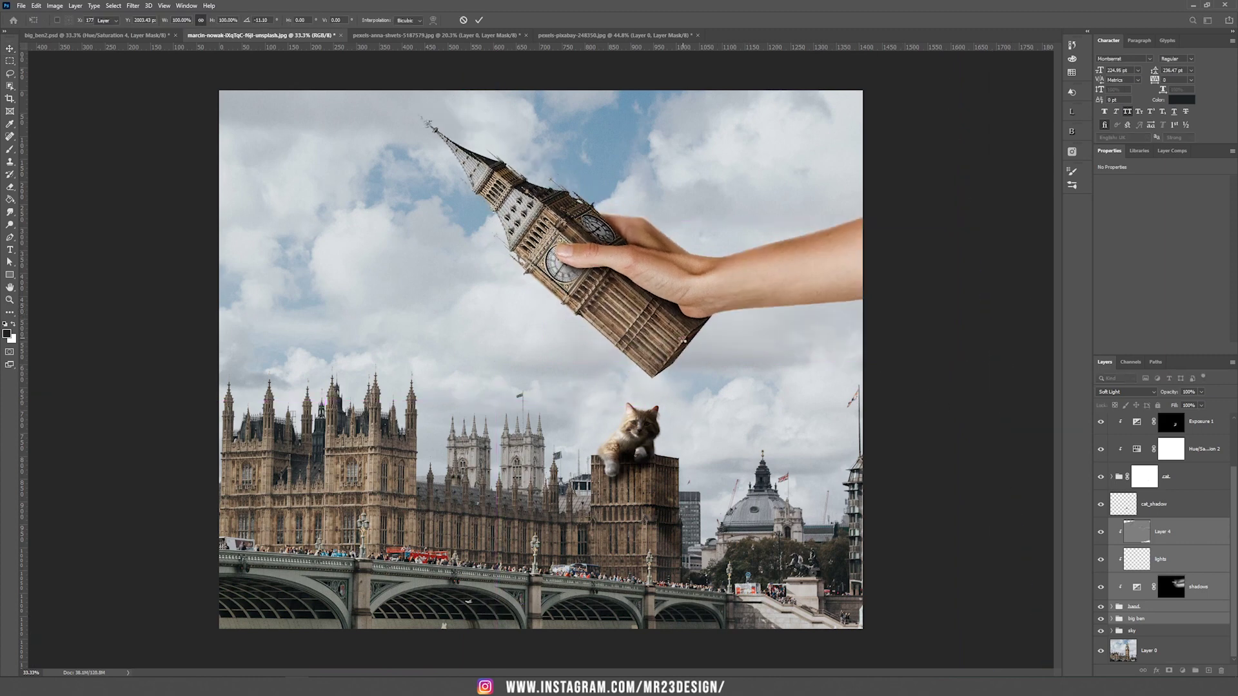
key(Return)
Step: Stamp all visible layers into a new layer above Layer 8 and convert it to a smart object
scroll(1164, 471, up, 2)
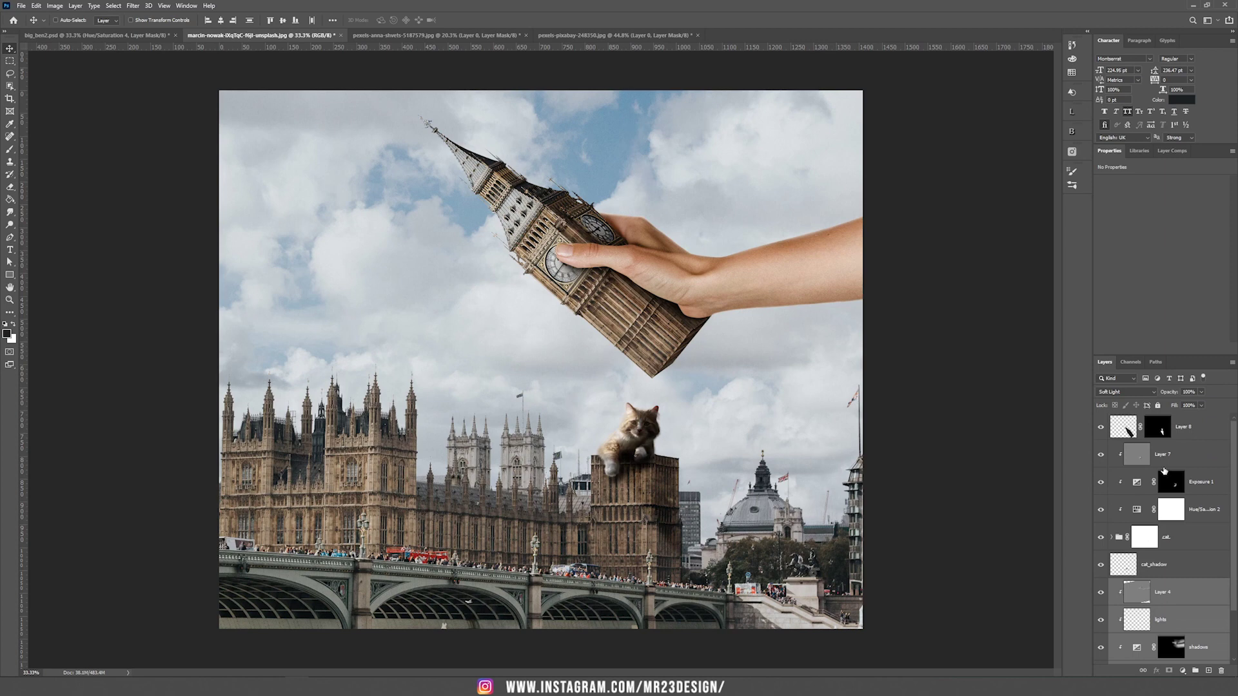
click(1197, 441)
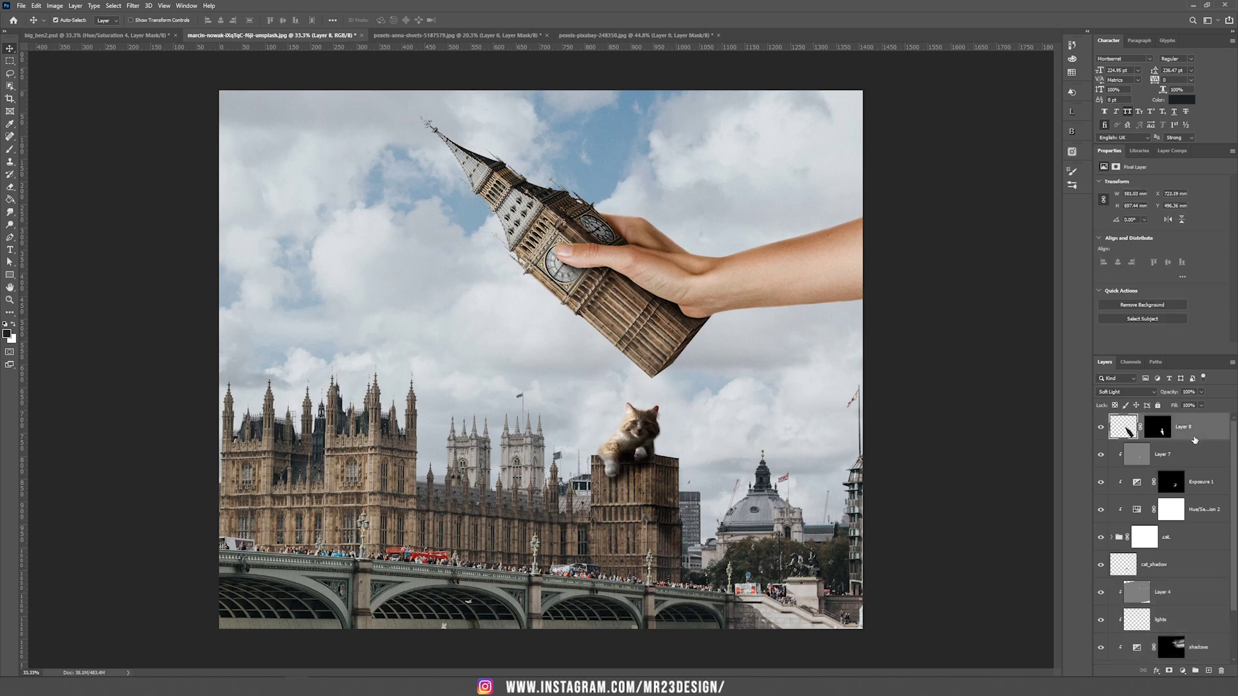
key(ctrl+alt+shift+e)
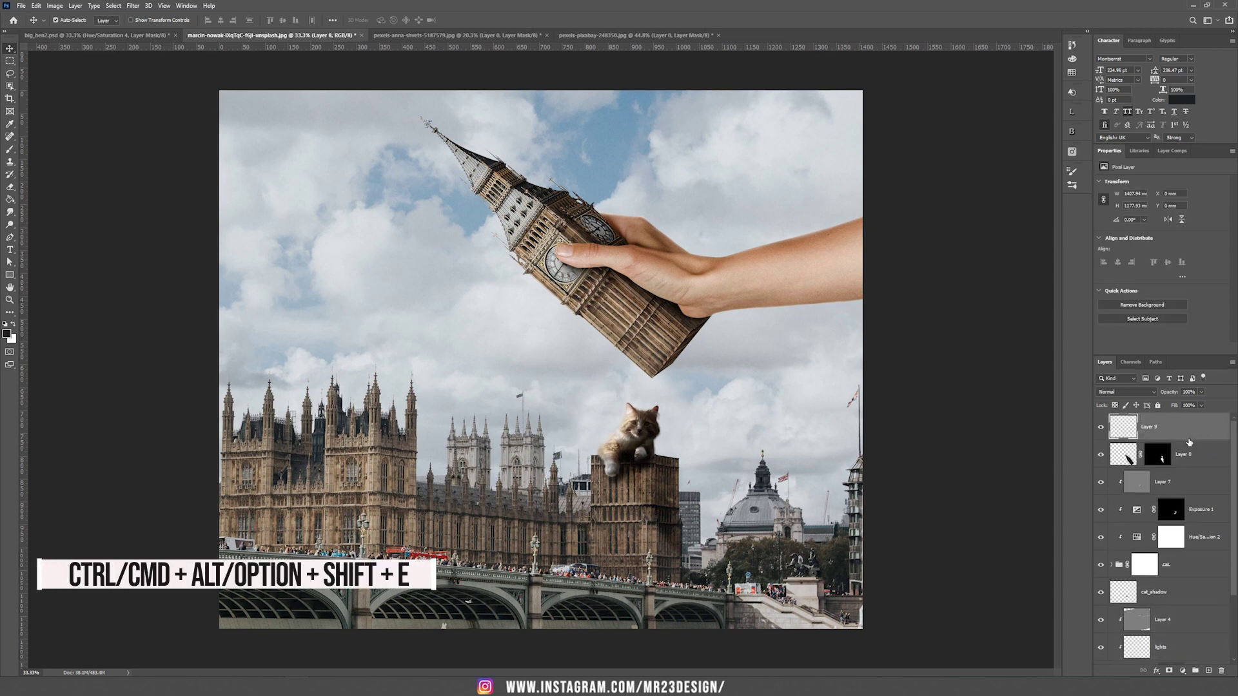
right_click(1186, 438)
click(1179, 150)
Step: Open the Camera Raw Filter for the stamped smart object
click(133, 6)
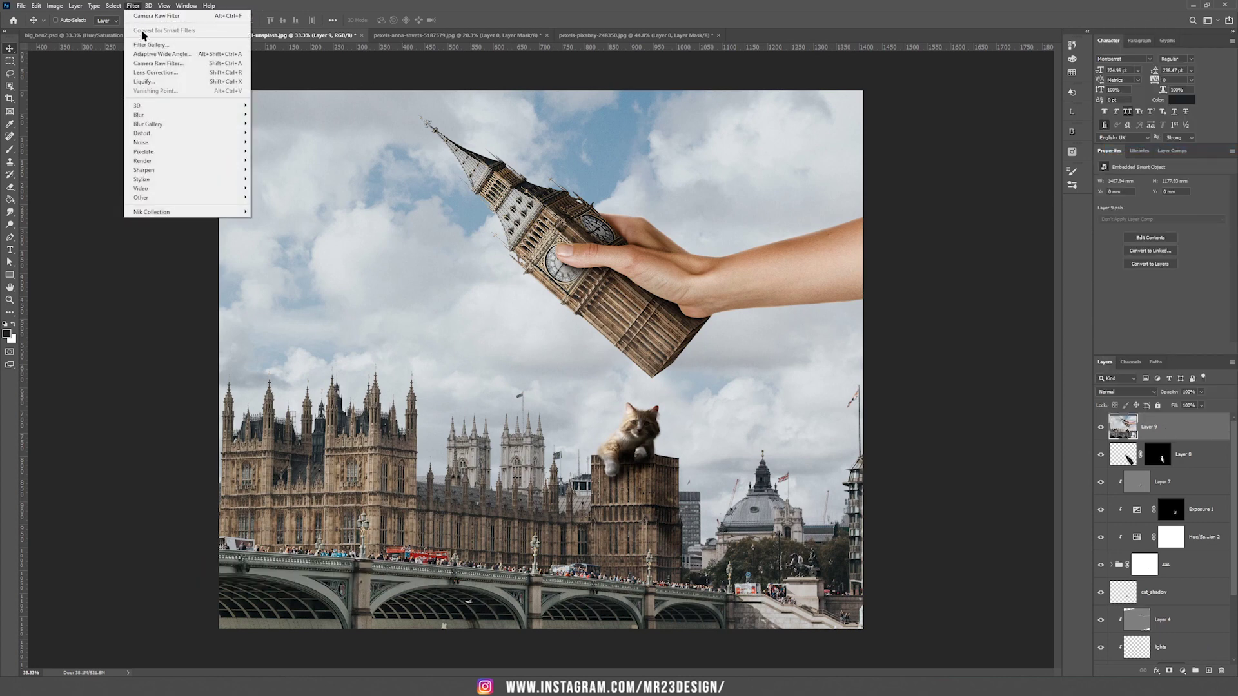
click(153, 65)
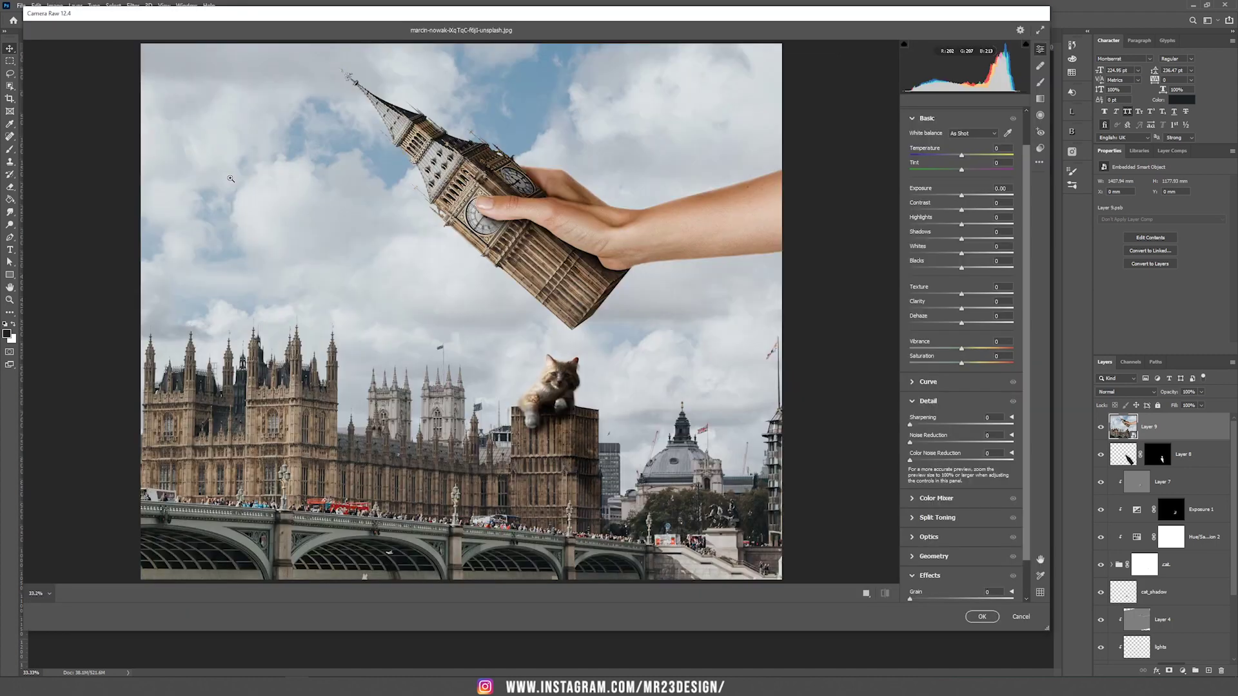